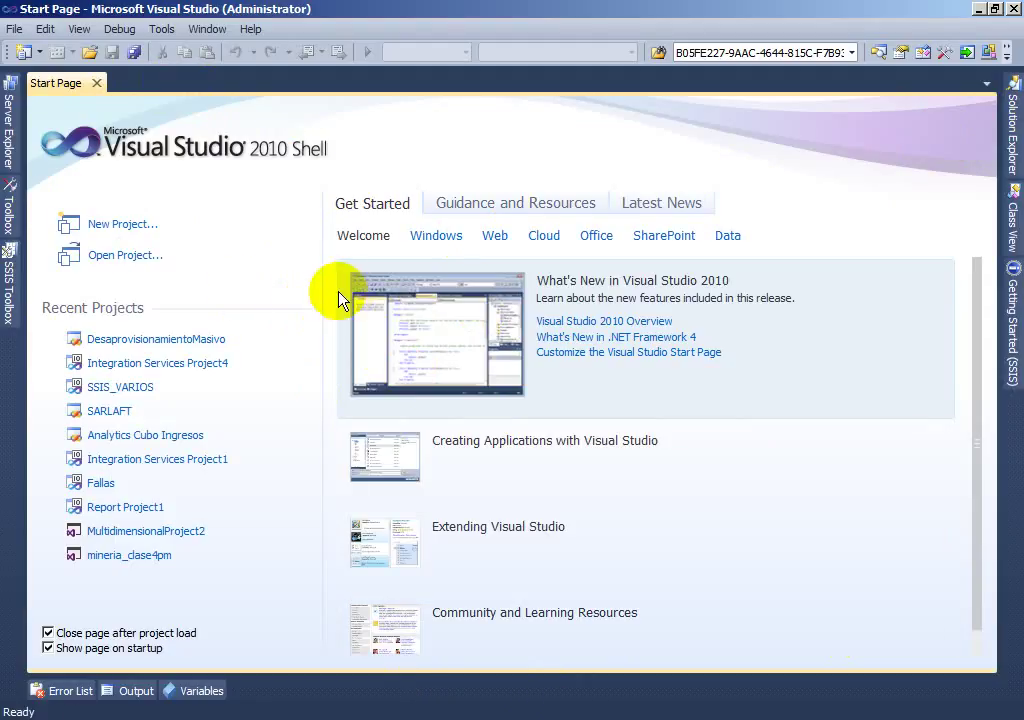
# Start a new Integration Services project and name it SSIS CLASE 8PM.
pyautogui.click(122, 228)
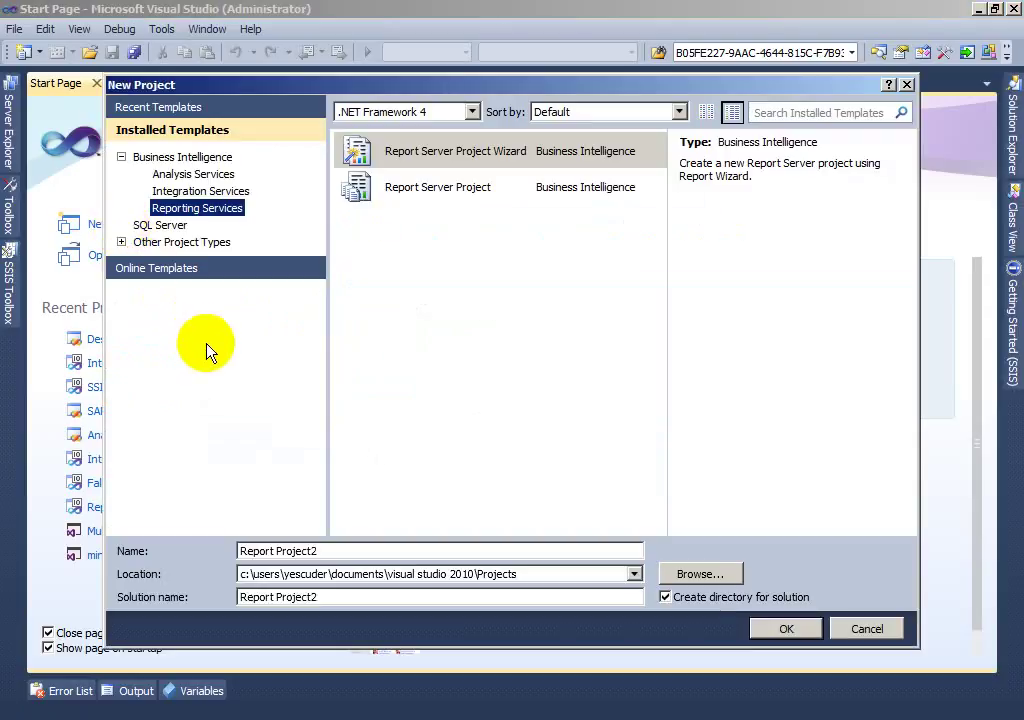
pyautogui.click(207, 192)
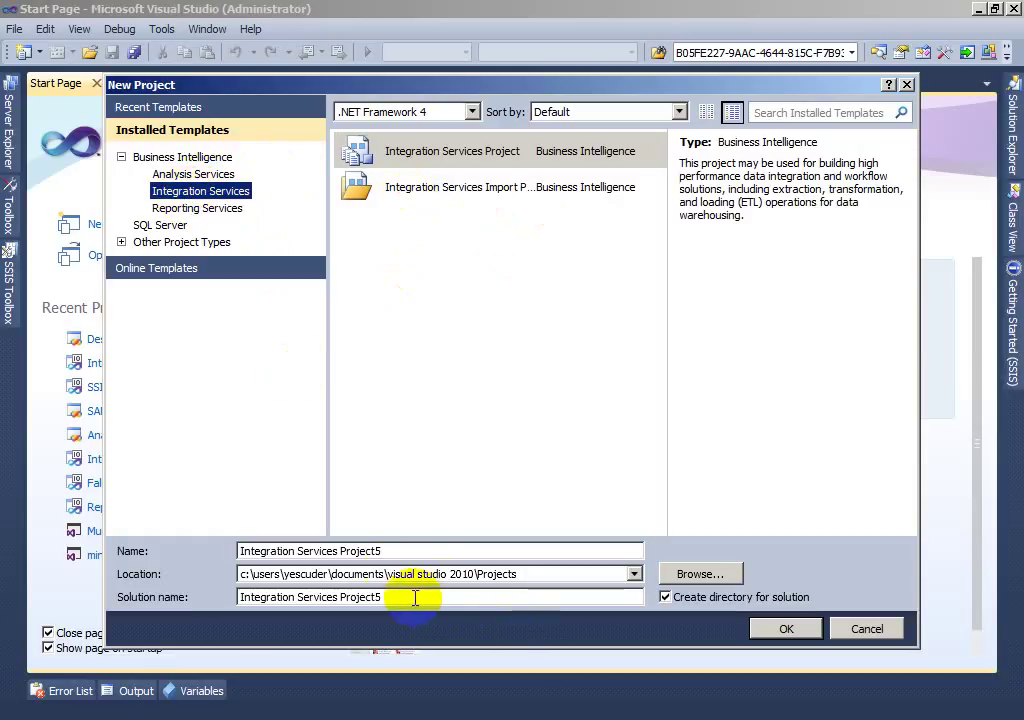
pyautogui.moveTo(400, 550); pyautogui.dragTo(143, 543)
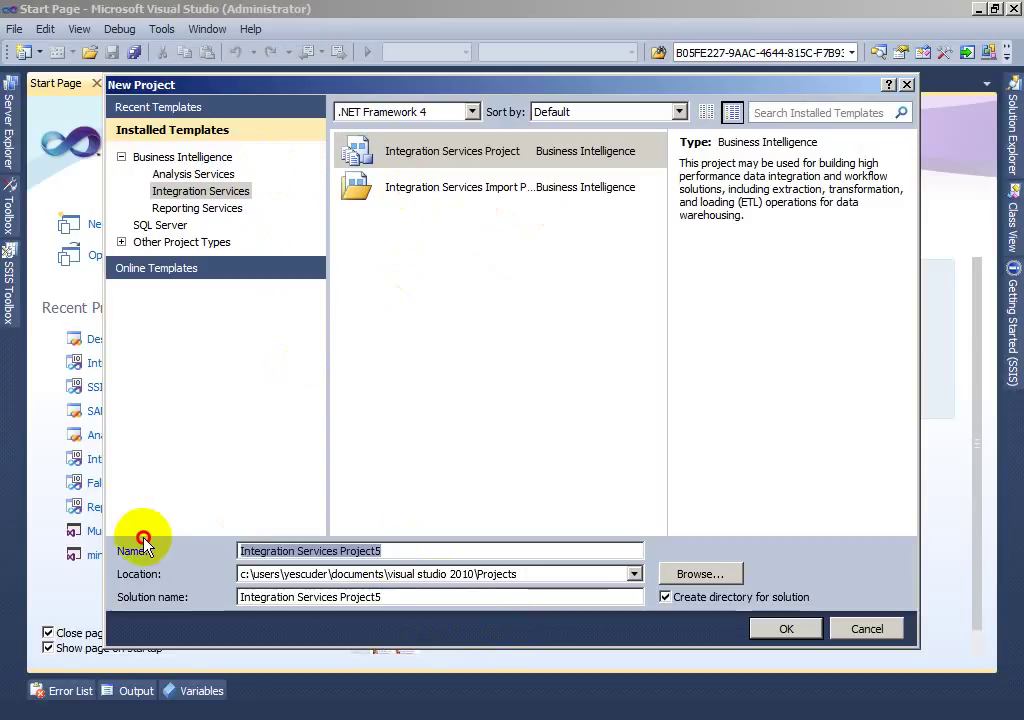
pyautogui.press('capslock')
pyautogui.write('SS')
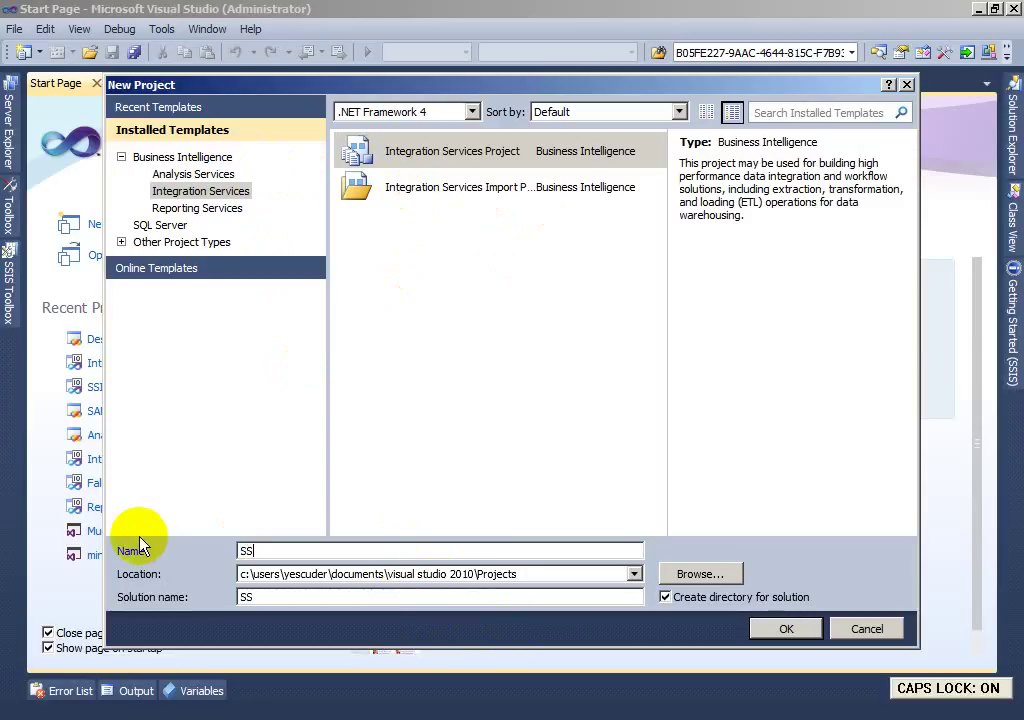
pyautogui.write('IS')
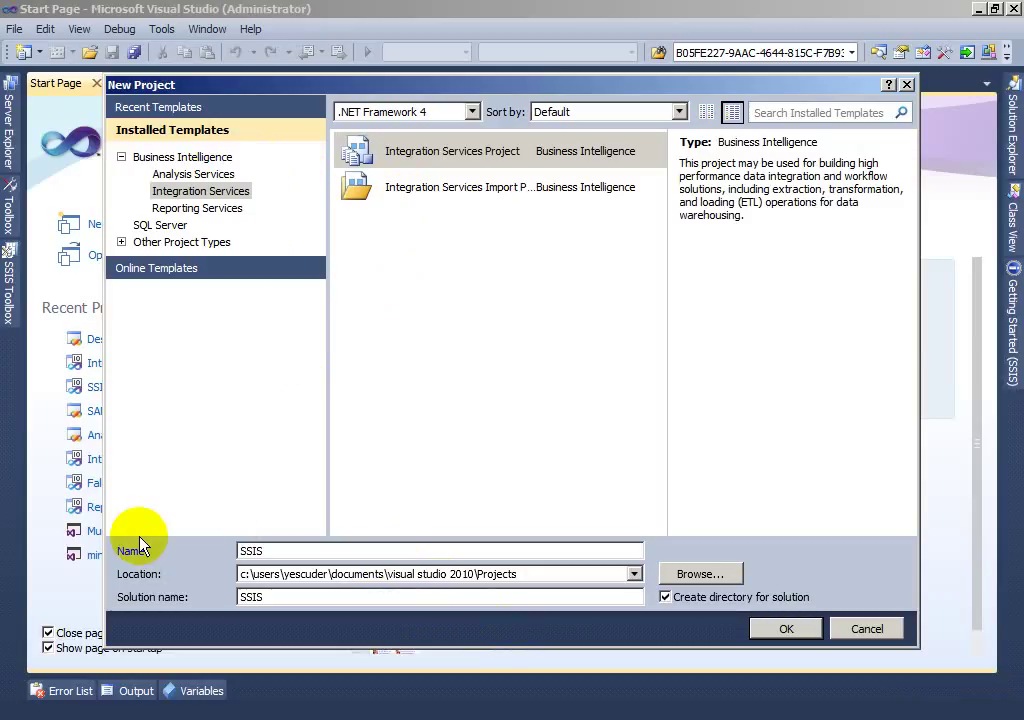
pyautogui.write('CLASE 8PM')
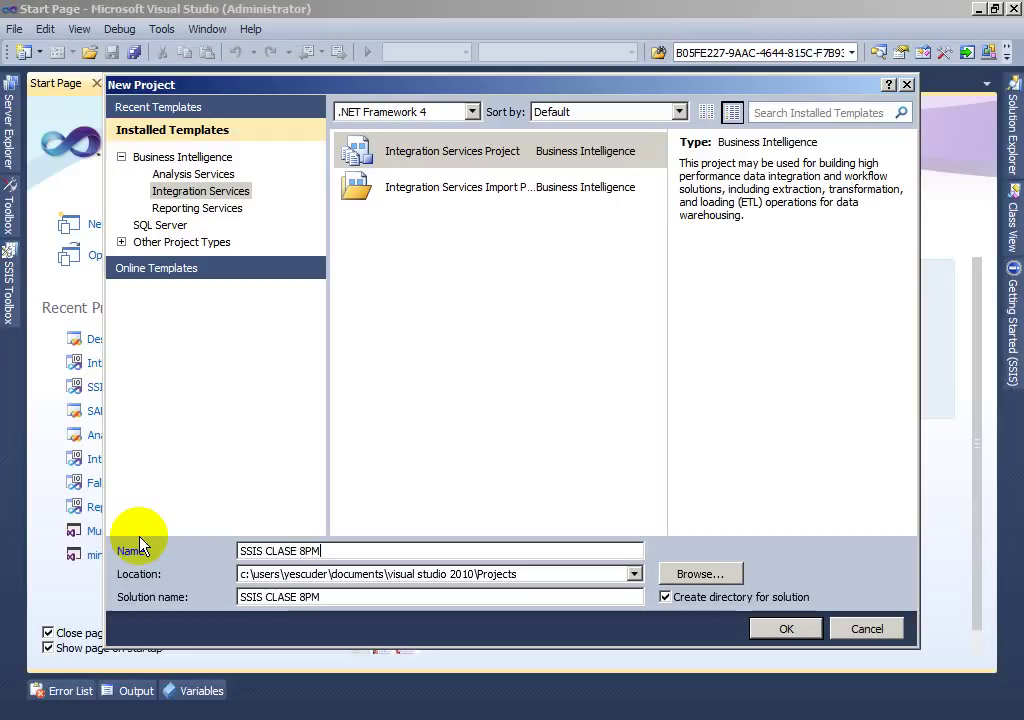
# Set the solution name to BI and create the project.
pyautogui.moveTo(322, 597); pyautogui.dragTo(192, 583)
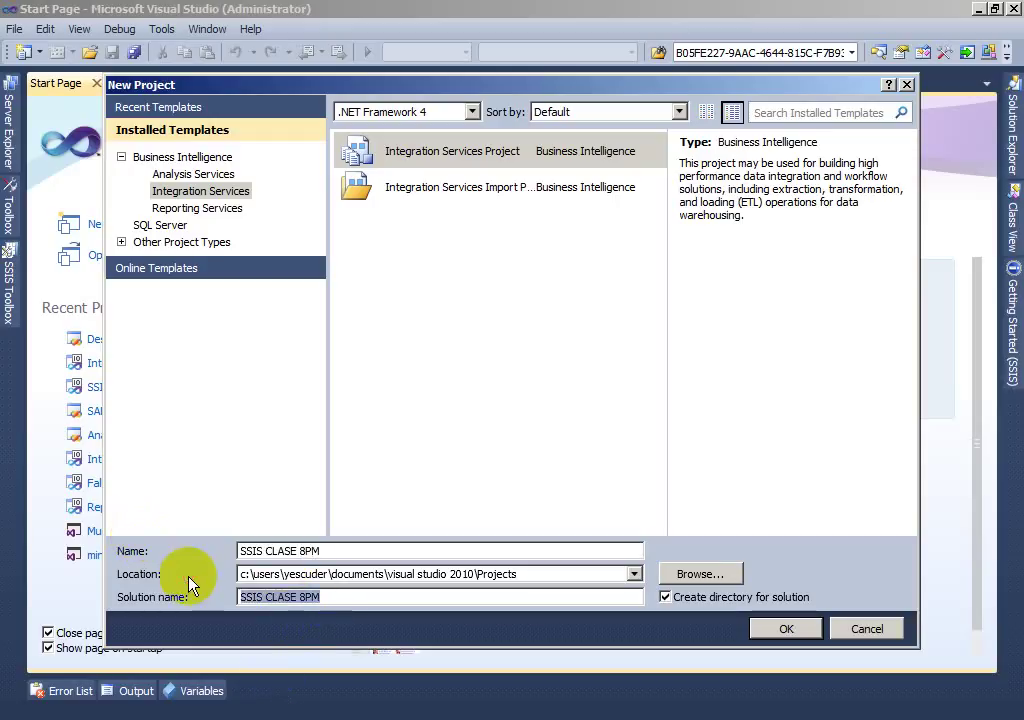
pyautogui.write('B')
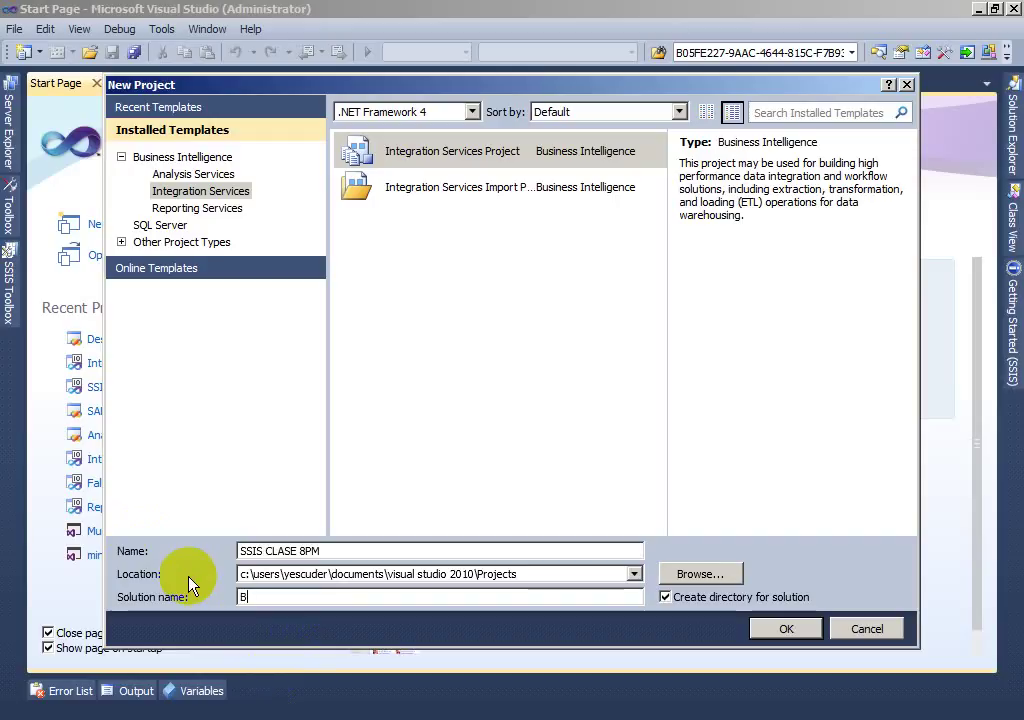
pyautogui.write('I')
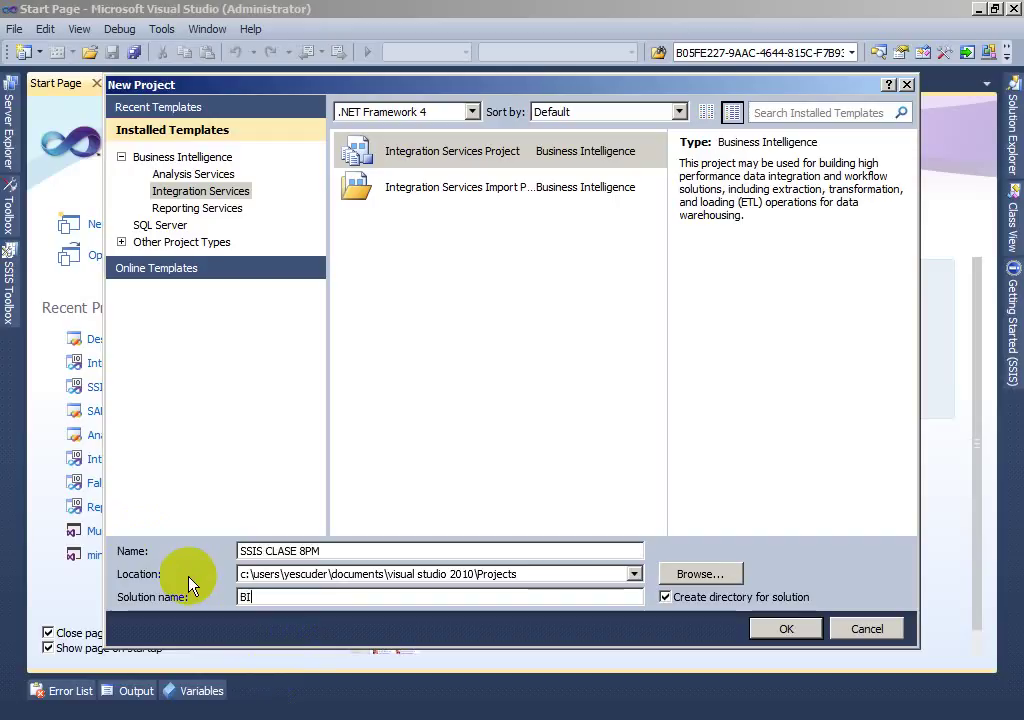
pyautogui.click(789, 630)
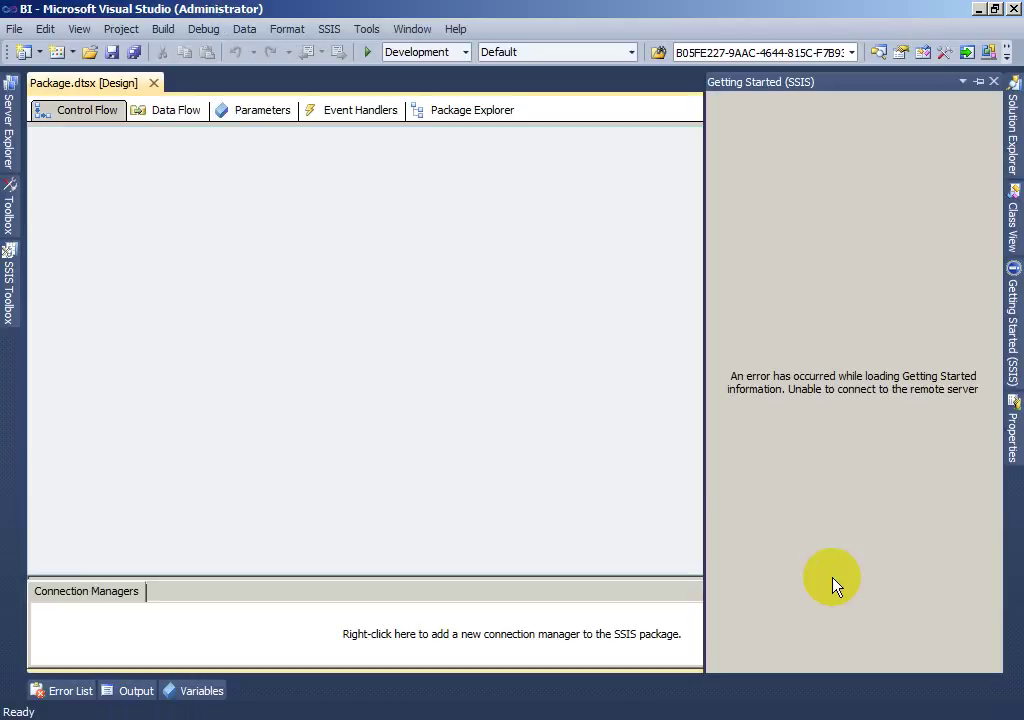
# Examine the solution's project structure, the available SSIS control flow tasks and the package's empty Data Flow design area.
pyautogui.click(1010, 168)
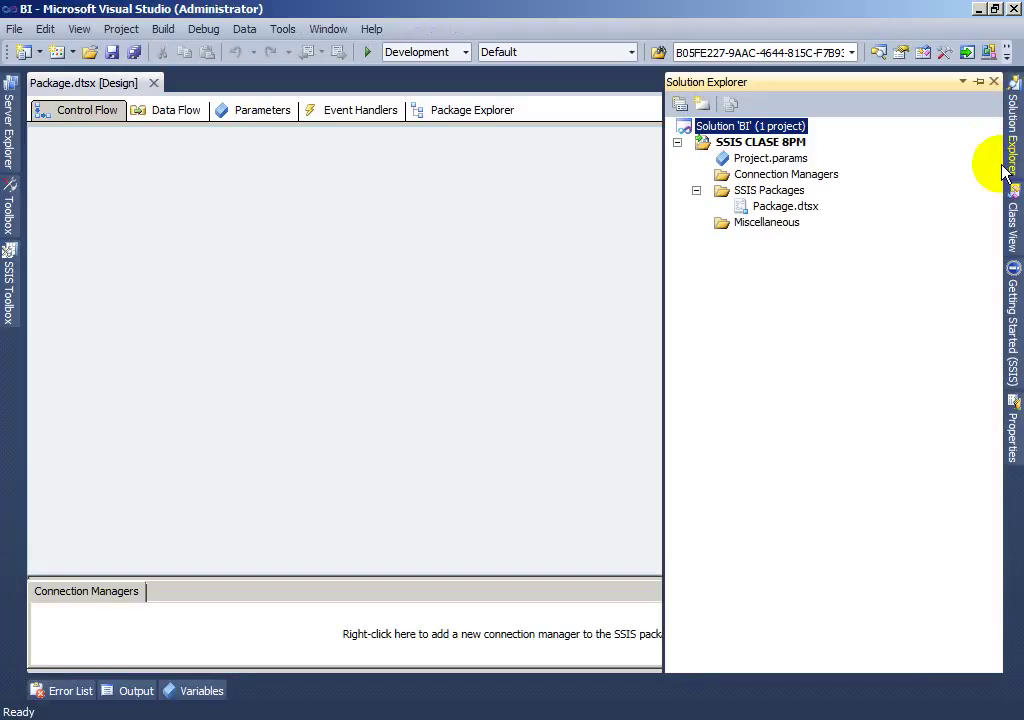
pyautogui.click(8, 295)
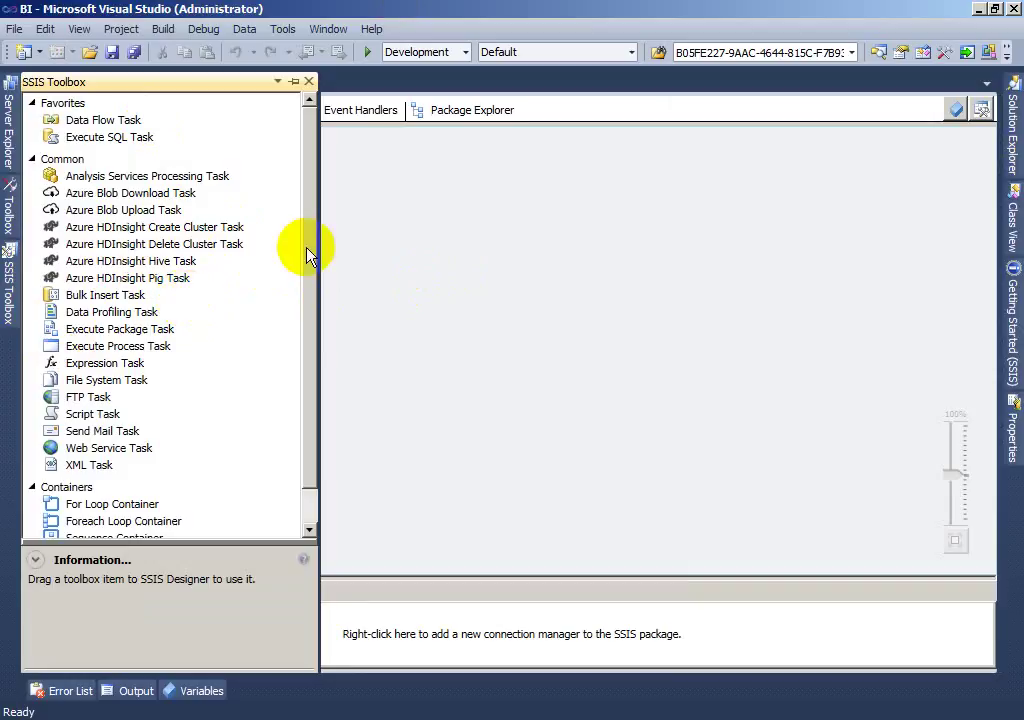
pyautogui.moveTo(307, 229); pyautogui.dragTo(318, 344)
pyautogui.moveTo(330, 257); pyautogui.dragTo(358, 219)
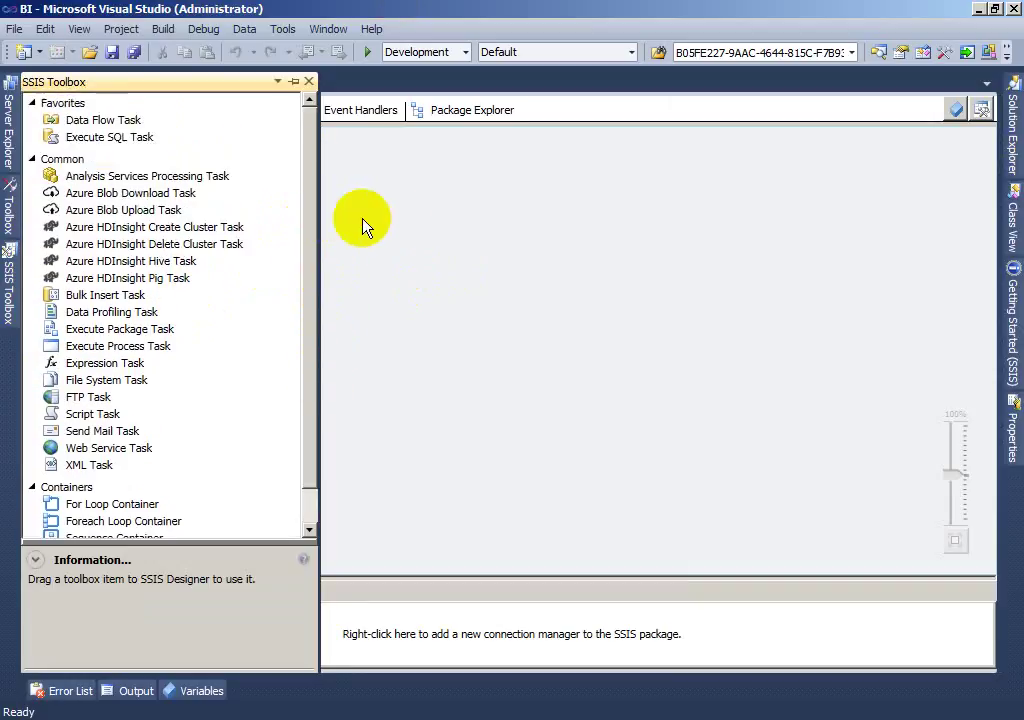
pyautogui.click(381, 222)
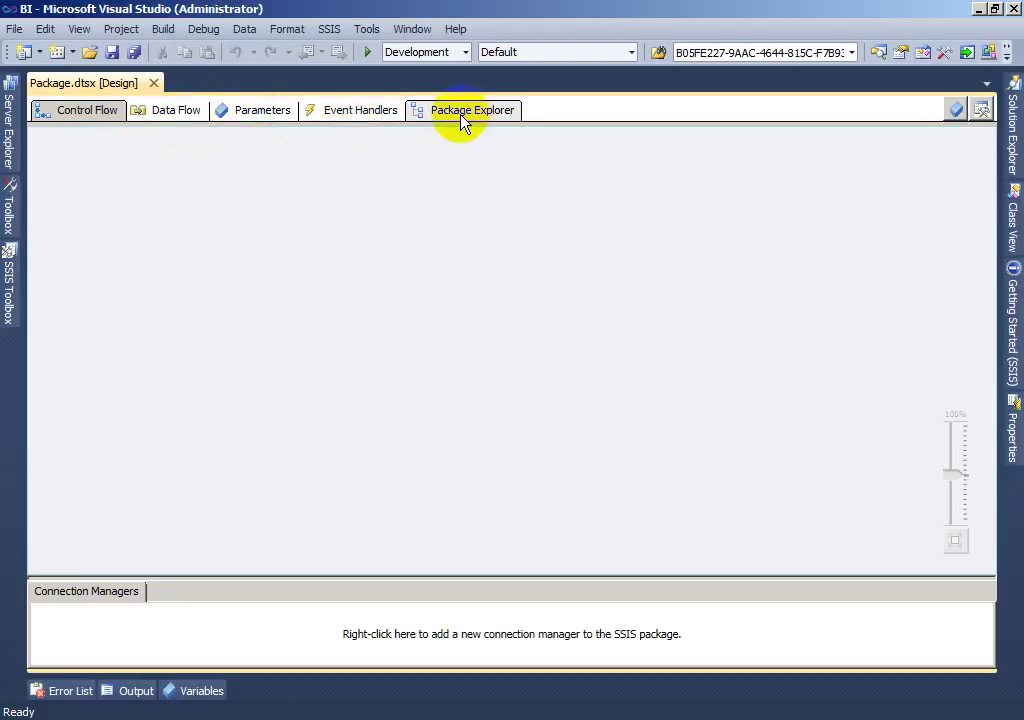
pyautogui.click(178, 112)
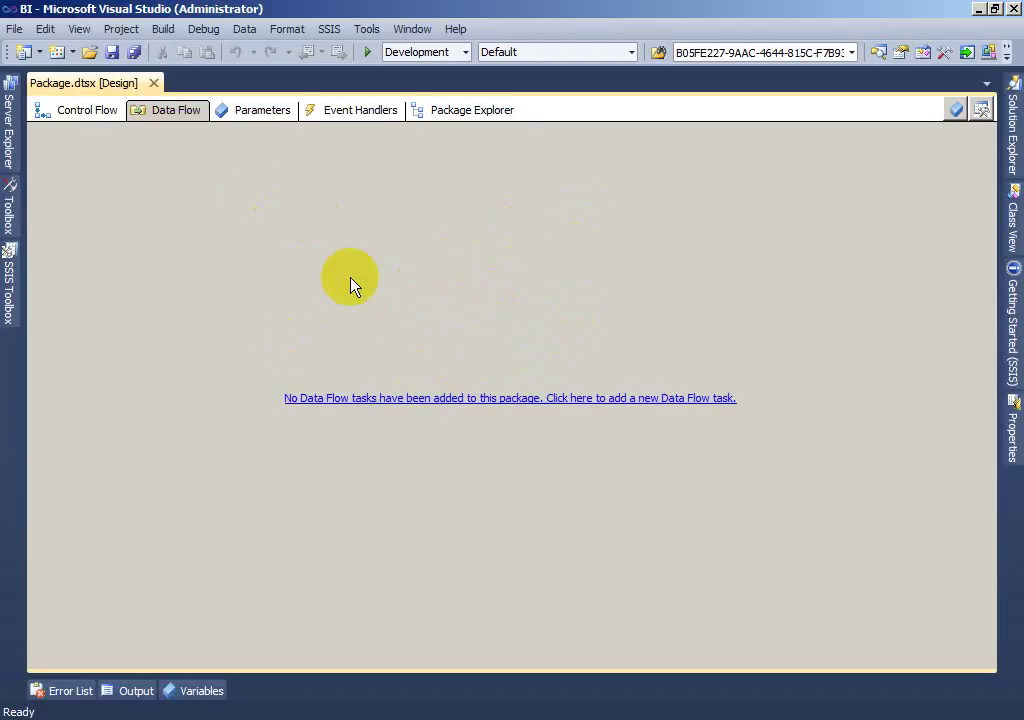
# Add a Data Flow Task to the package's control flow and open it for design.
pyautogui.click(88, 110)
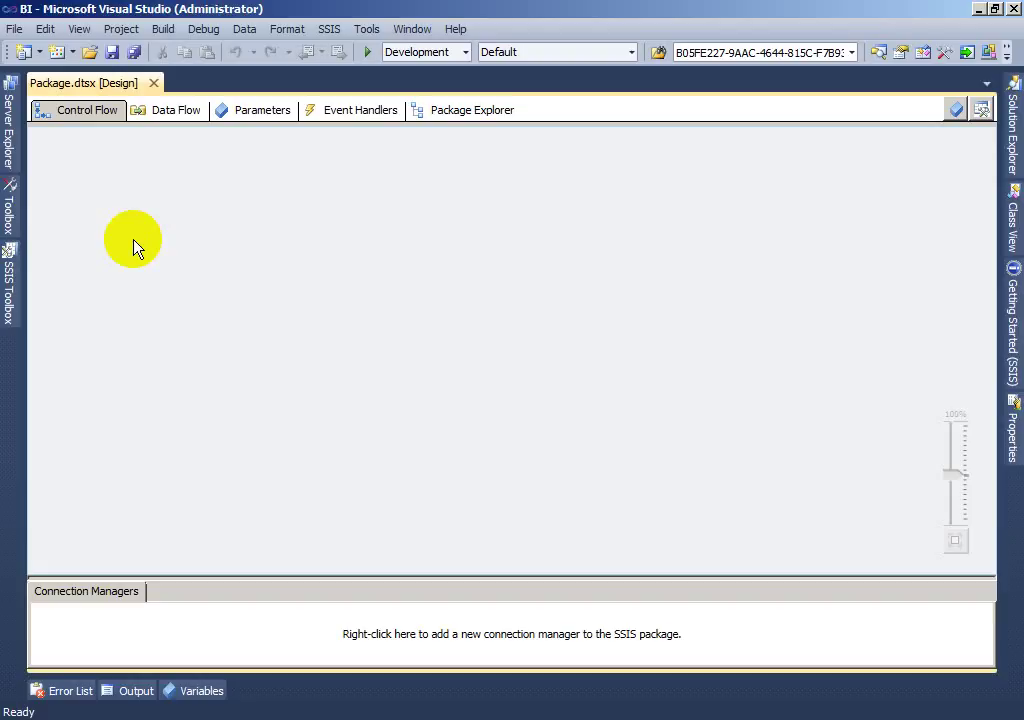
pyautogui.click(10, 290)
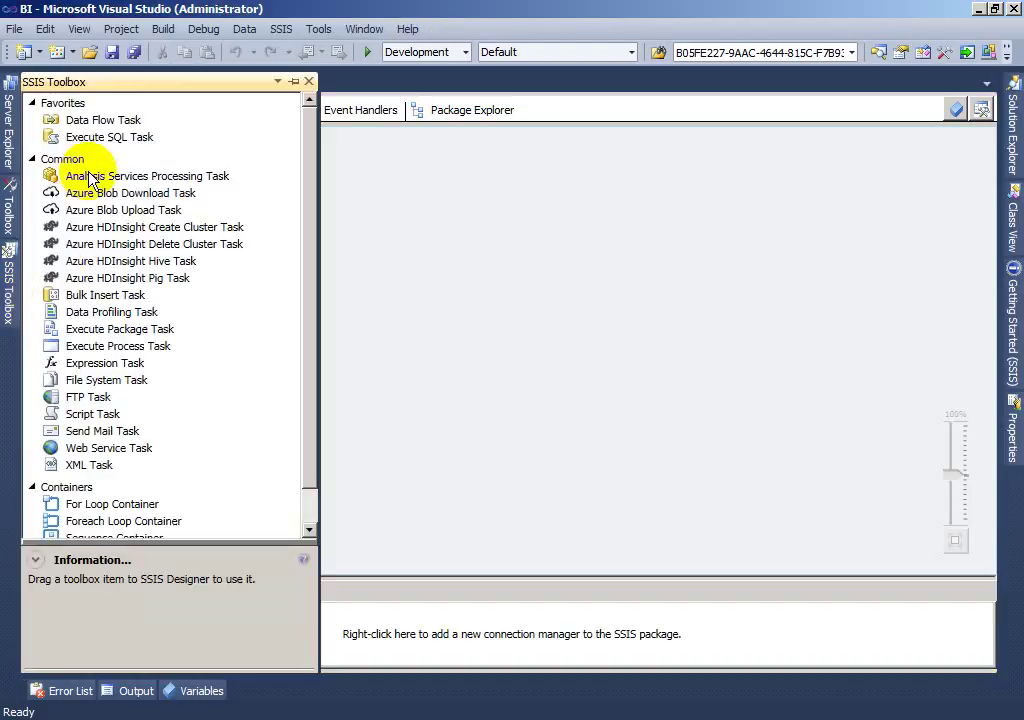
pyautogui.moveTo(105, 120); pyautogui.dragTo(358, 231)
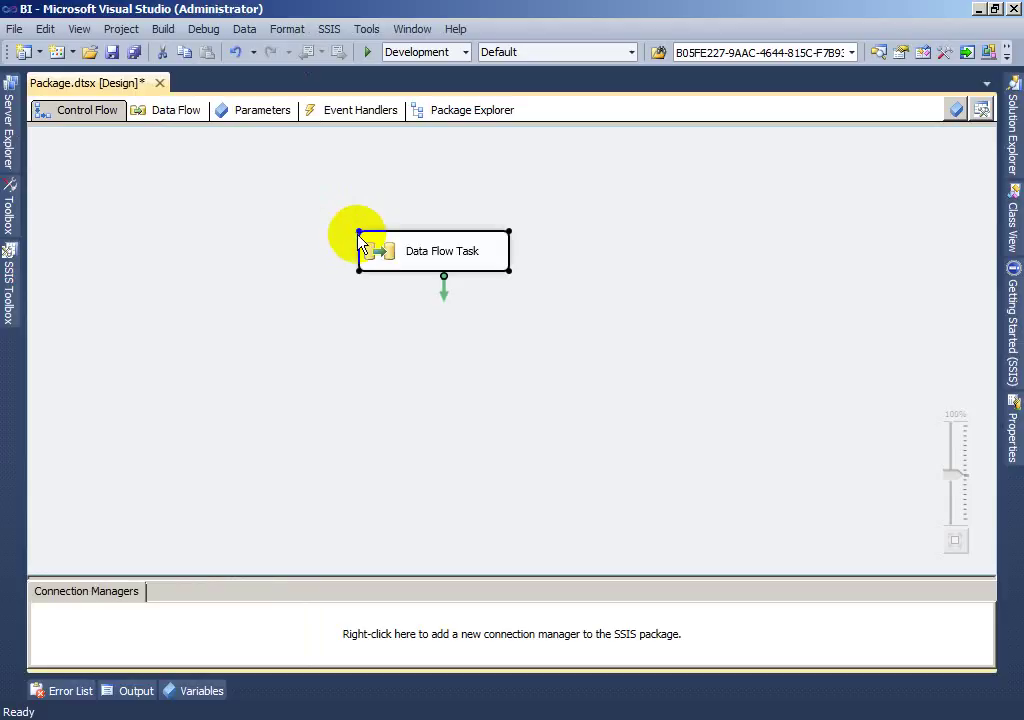
pyautogui.click(411, 261)
pyautogui.click(380, 293)
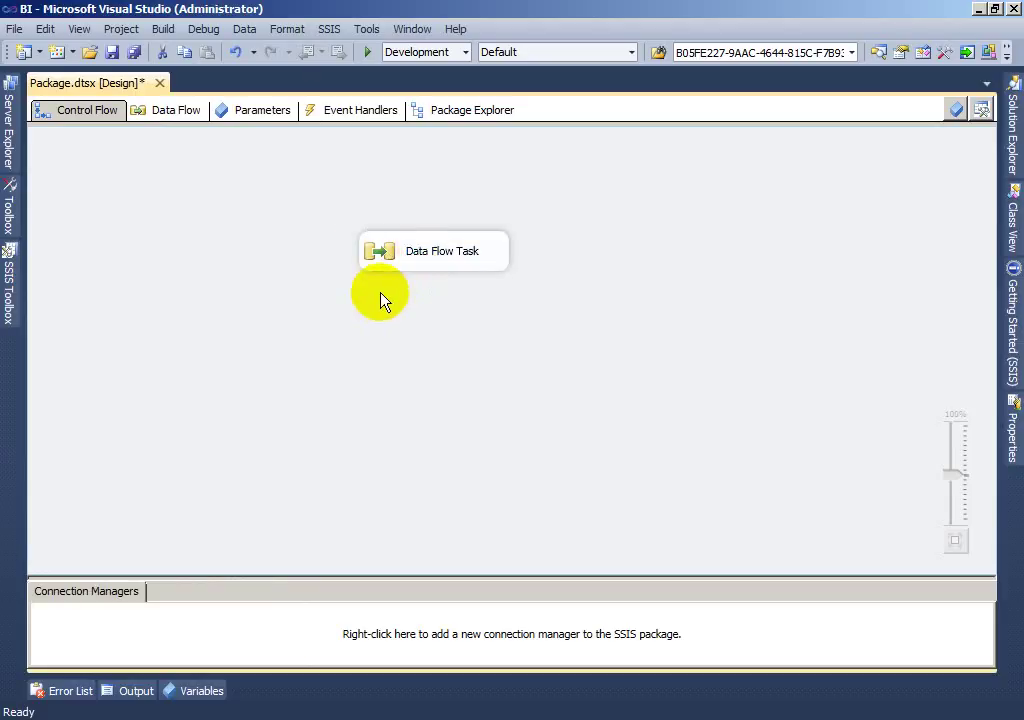
pyautogui.click(395, 257)
pyautogui.doubleClick(396, 260)
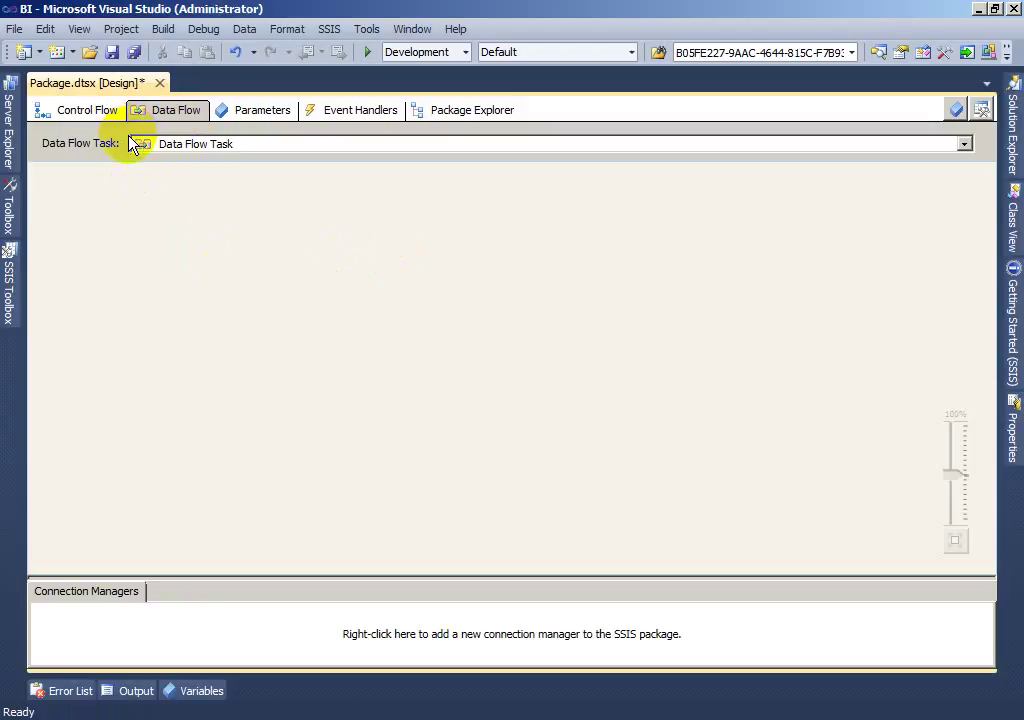
# Examine the data flow components offered under Other Transforms, Other Sources and Other Destinations.
pyautogui.click(8, 285)
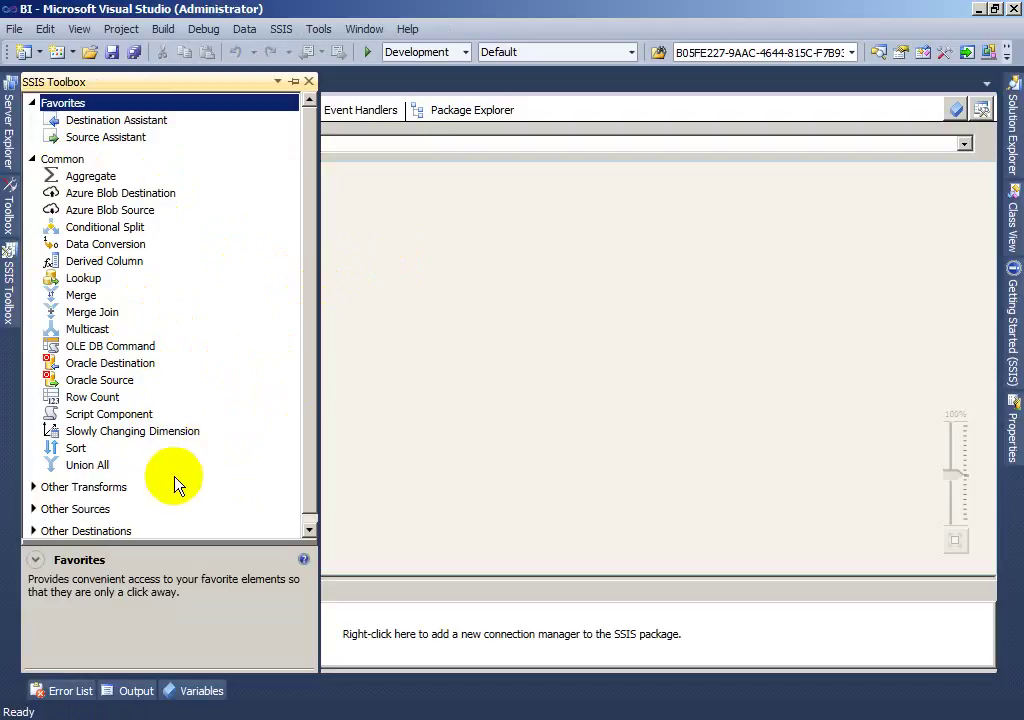
pyautogui.click(33, 509)
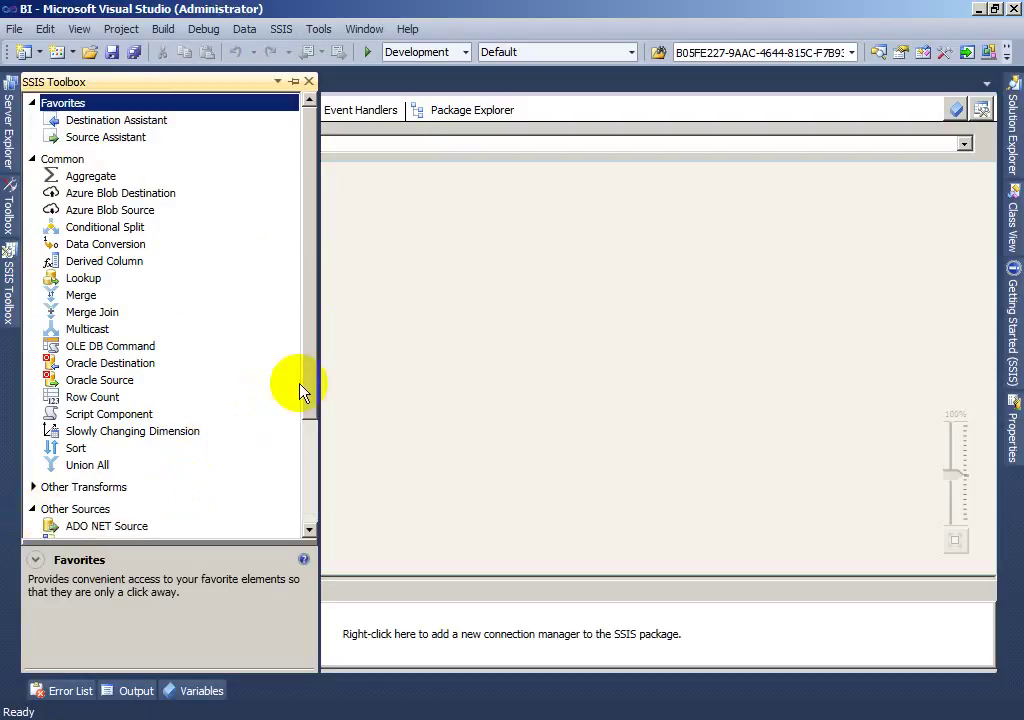
pyautogui.moveTo(303, 390); pyautogui.dragTo(311, 434)
pyautogui.click(32, 377)
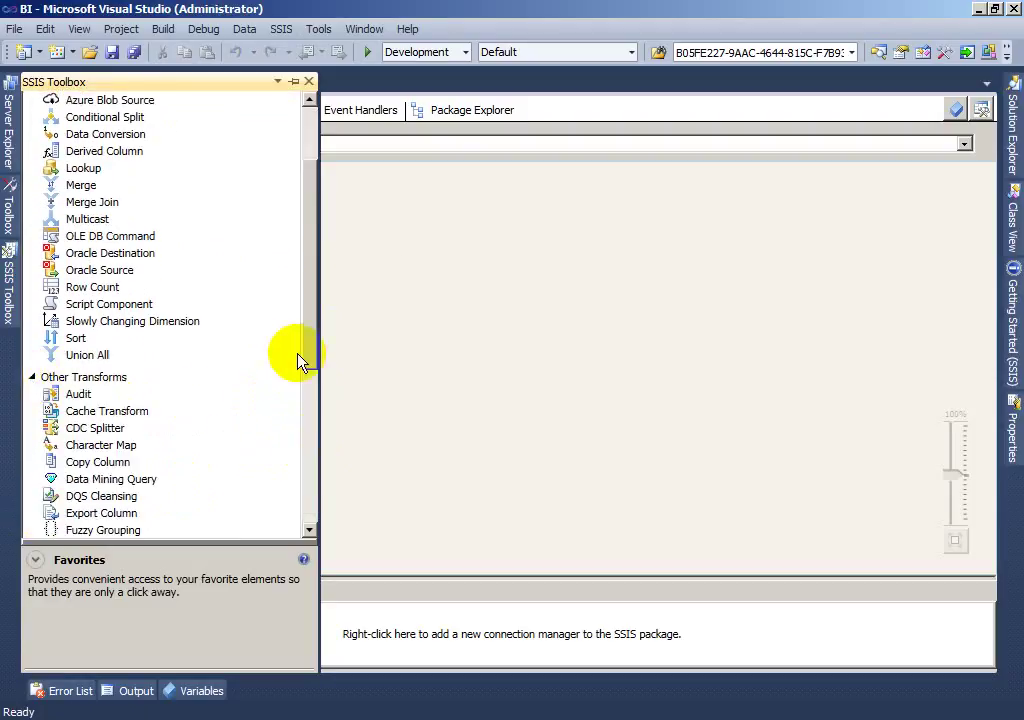
pyautogui.moveTo(305, 340); pyautogui.dragTo(321, 444)
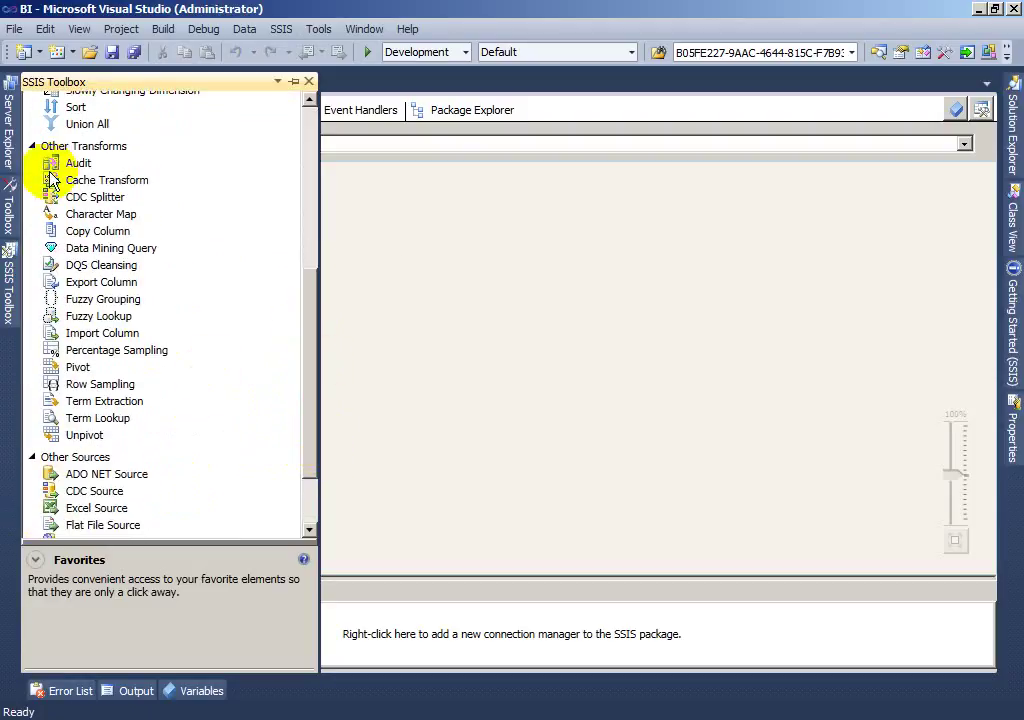
pyautogui.click(32, 146)
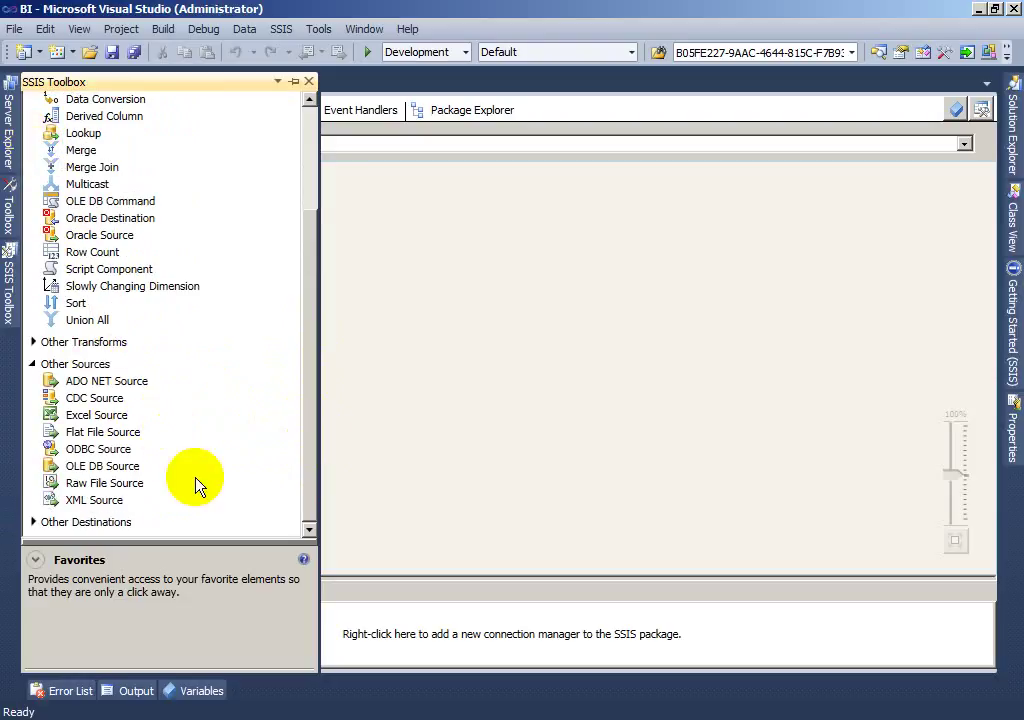
pyautogui.click(32, 522)
pyautogui.scroll(-5, 293, 368)
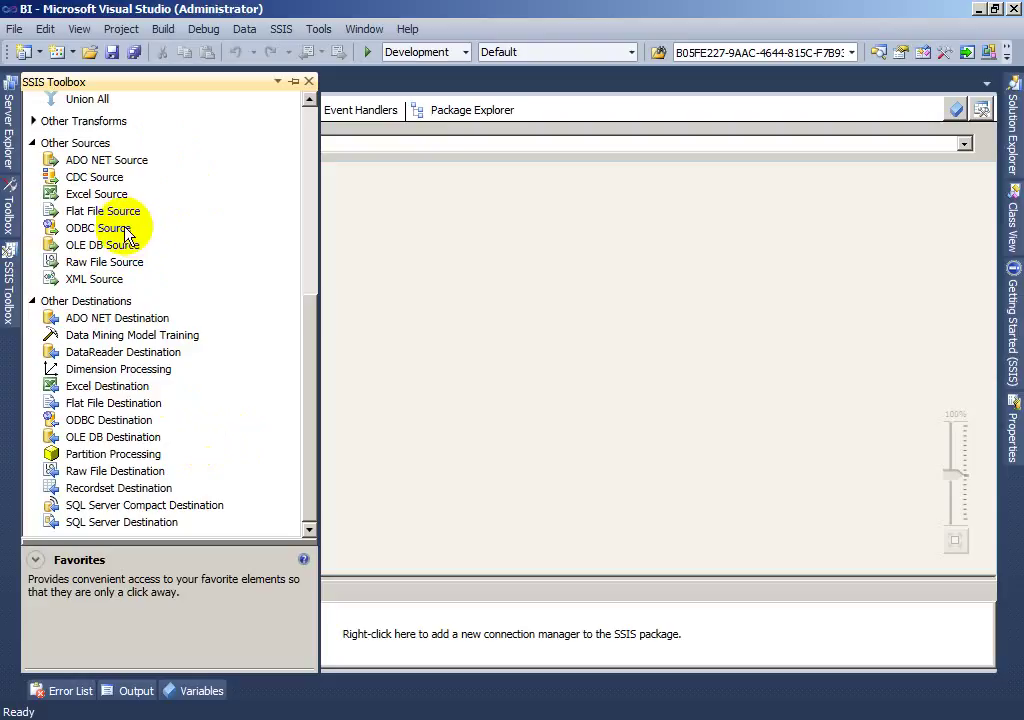
# Add a Flat File Source to the data flow and move it slightly up and to the left.
pyautogui.moveTo(92, 211); pyautogui.dragTo(418, 234)
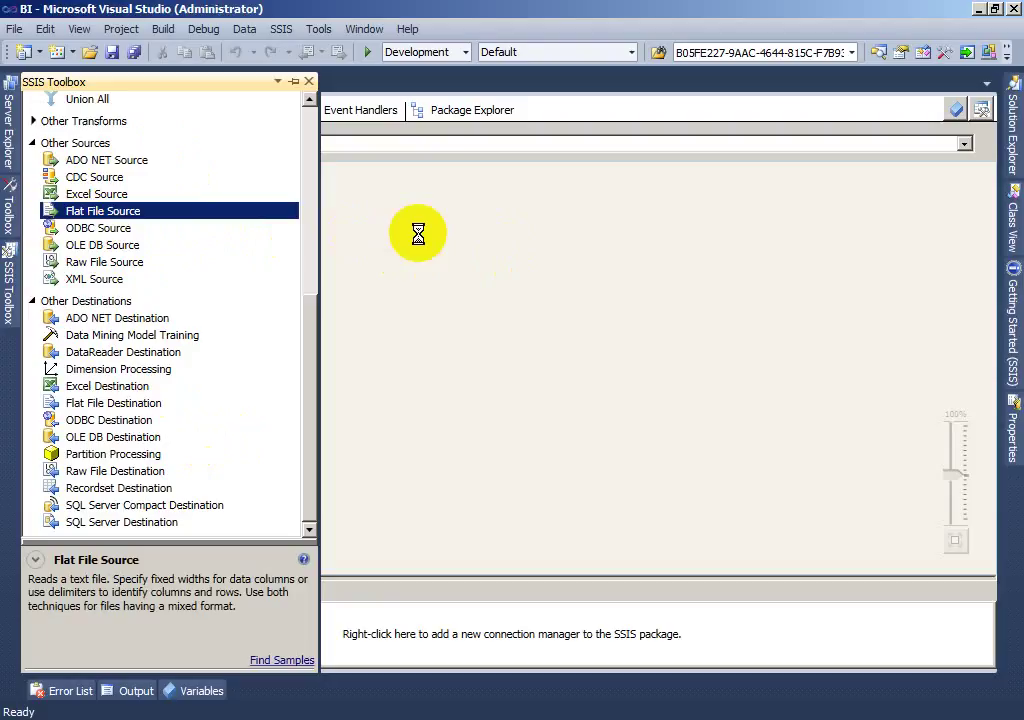
pyautogui.click(449, 252)
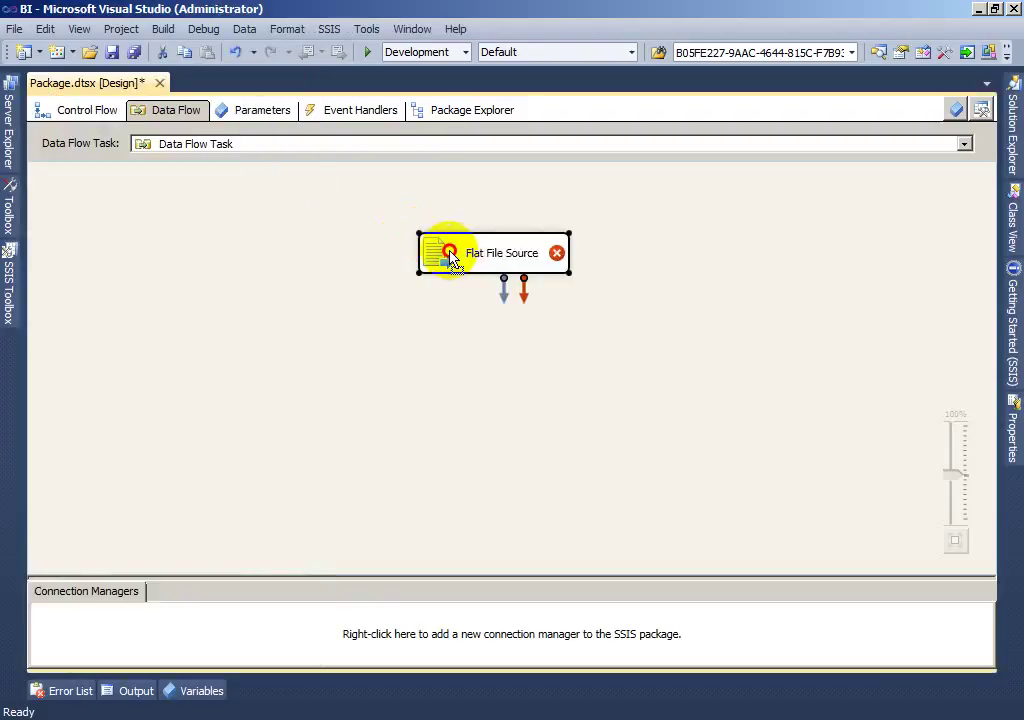
pyautogui.moveTo(449, 252); pyautogui.dragTo(398, 226)
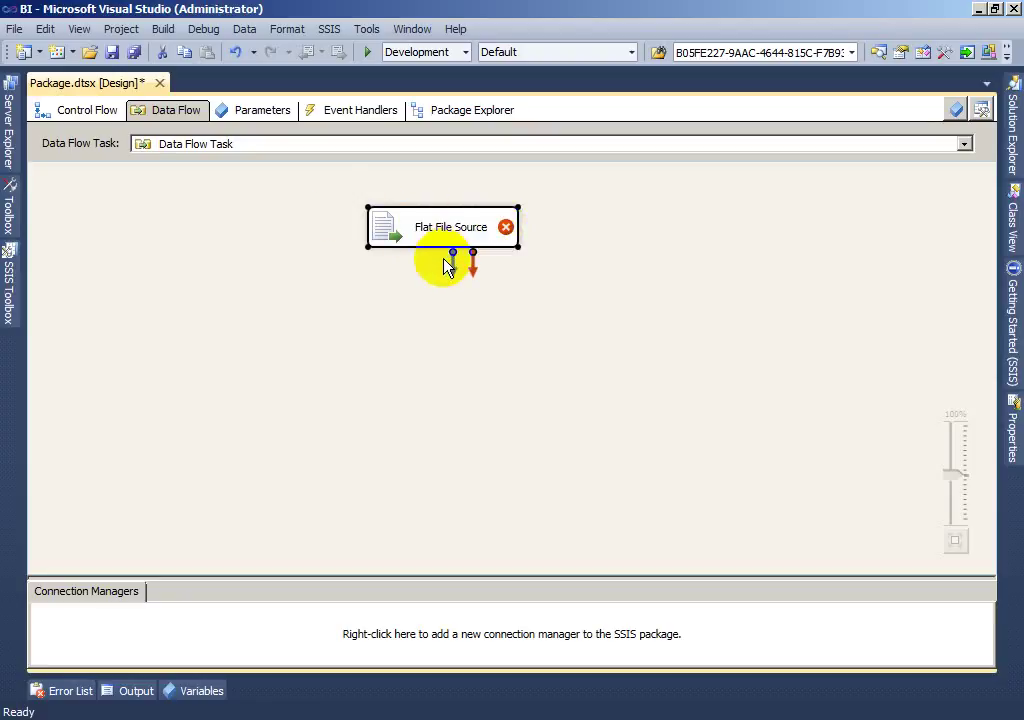
# Open the Flat File Source for editing and start a new flat file connection manager for it.
pyautogui.click(483, 222)
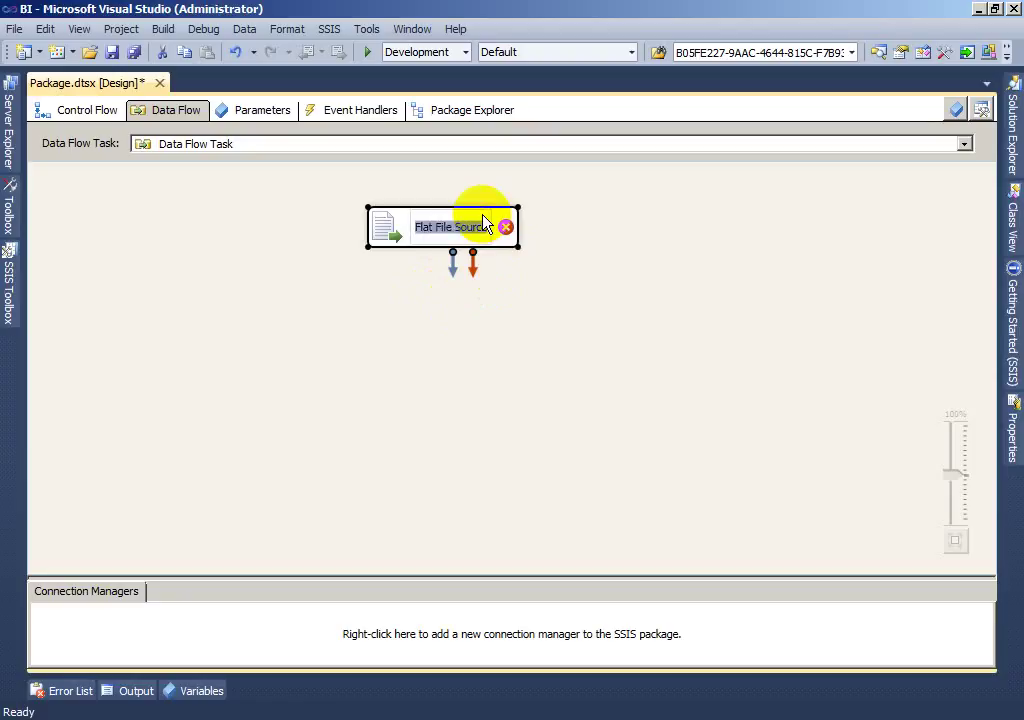
pyautogui.click(505, 224)
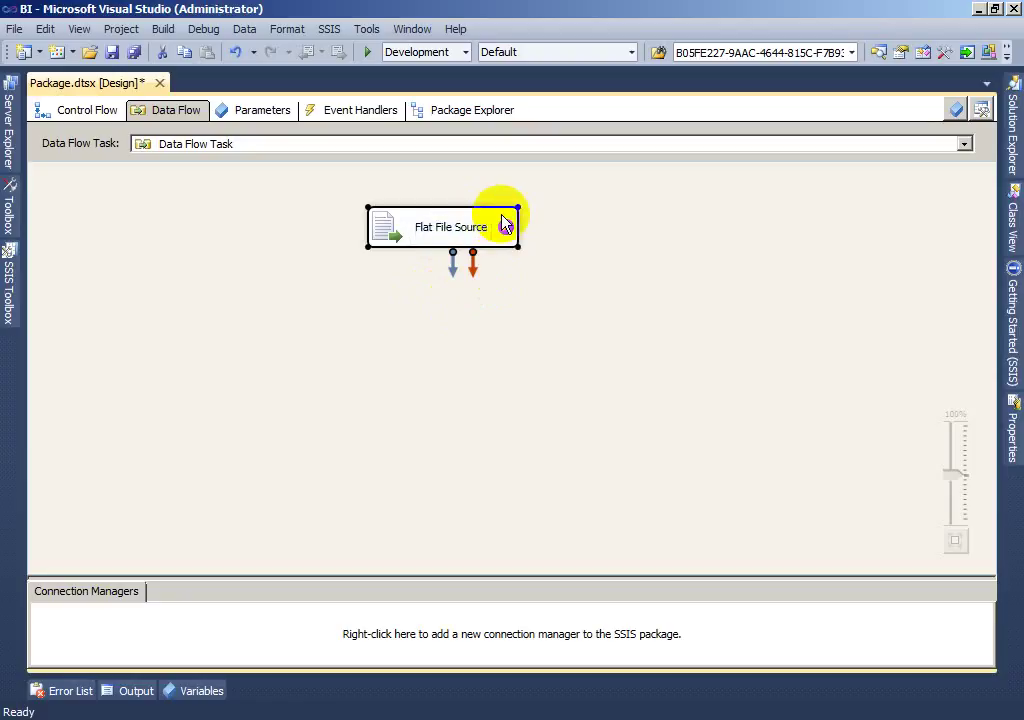
pyautogui.doubleClick(503, 224)
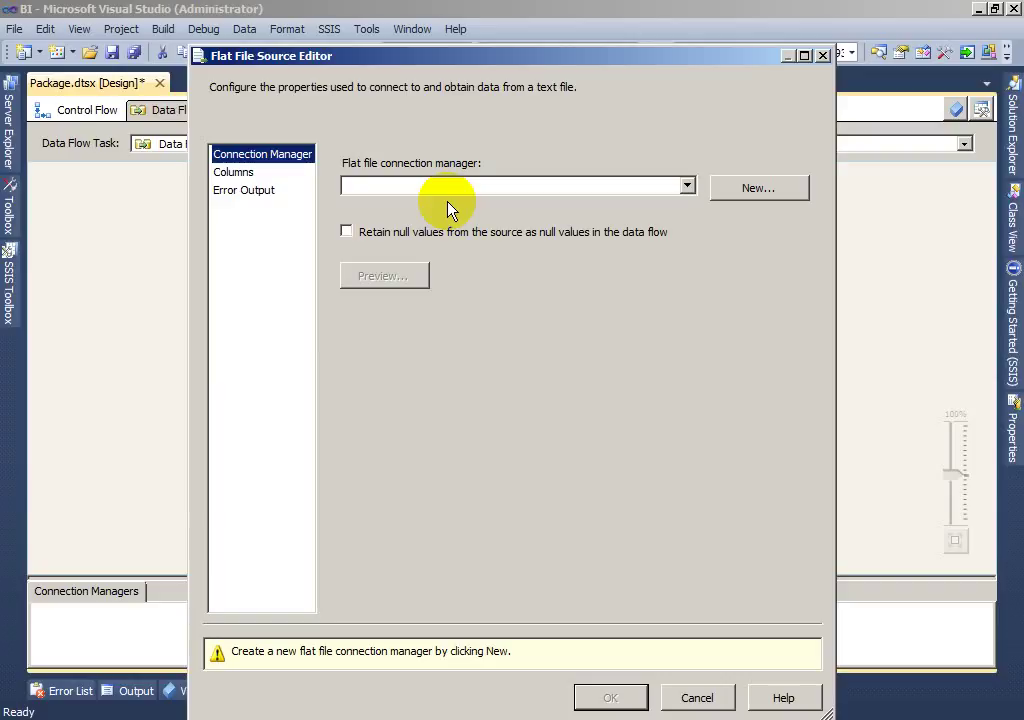
pyautogui.click(687, 189)
pyautogui.click(687, 189)
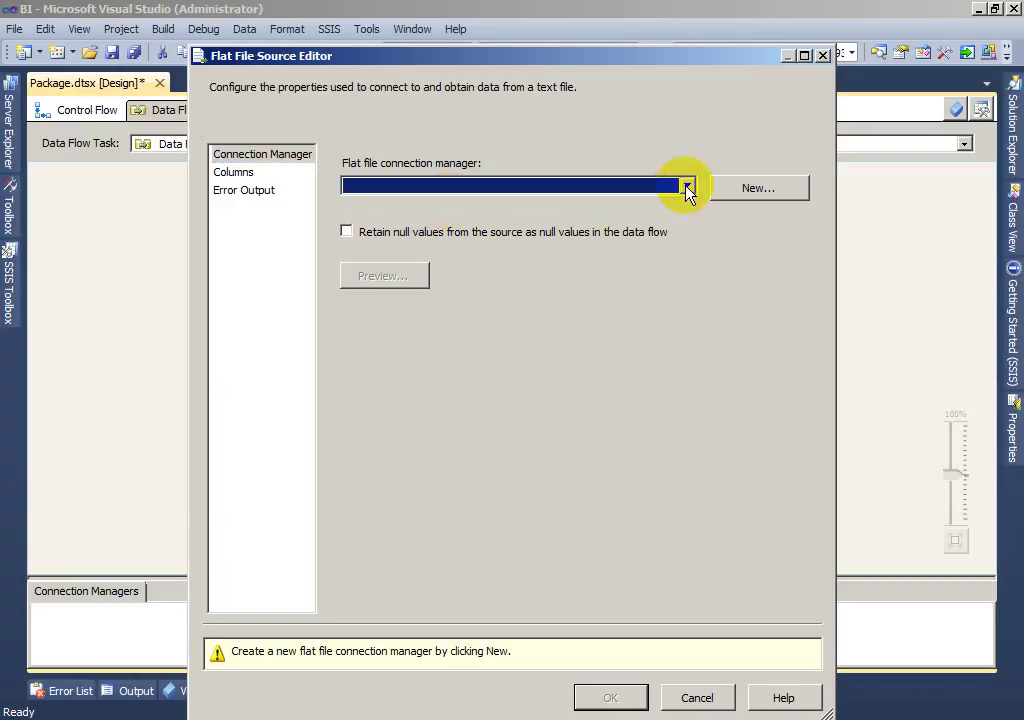
pyautogui.click(772, 189)
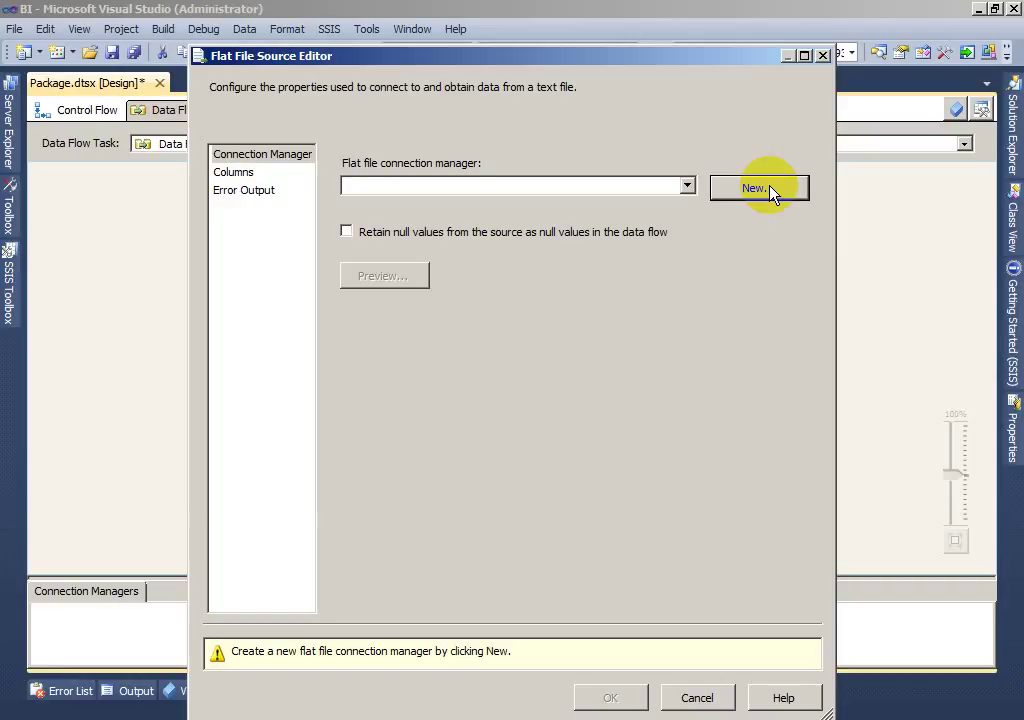
pyautogui.click(771, 192)
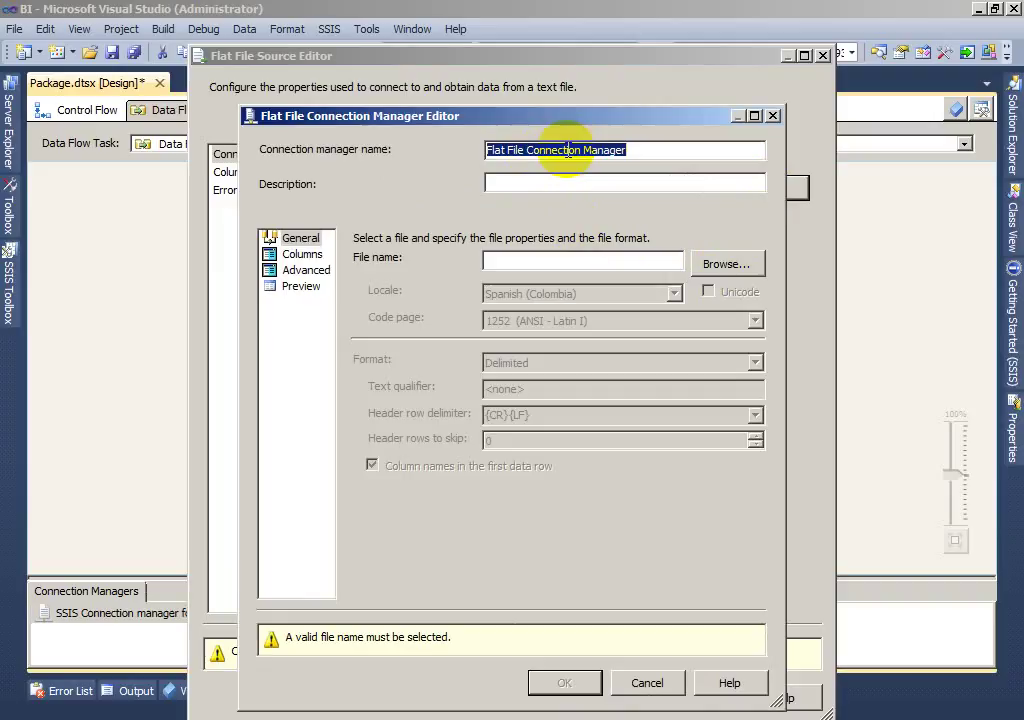
# Name the new flat file connection manager ffs_Archivo.
pyautogui.write('ff')
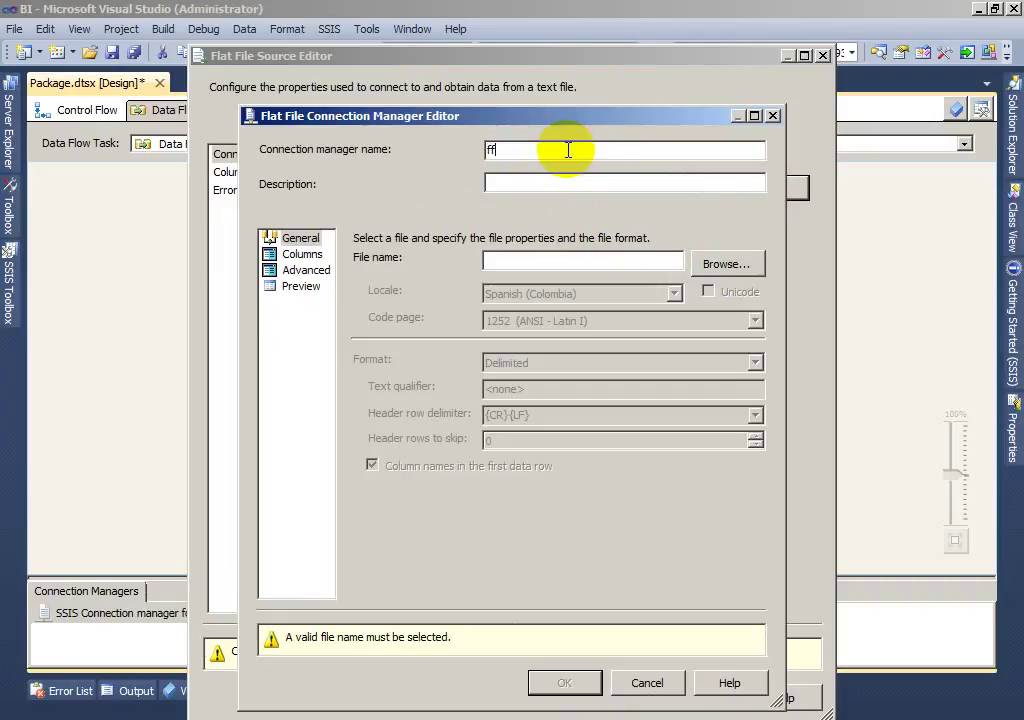
pyautogui.write('s_aRCHIV')
pyautogui.press('BackSpace')
pyautogui.press('BackSpace')
pyautogui.press('BackSpace')
pyautogui.press('BackSpace')
pyautogui.press('BackSpace')
pyautogui.press('BackSpace')
pyautogui.press('capslock')
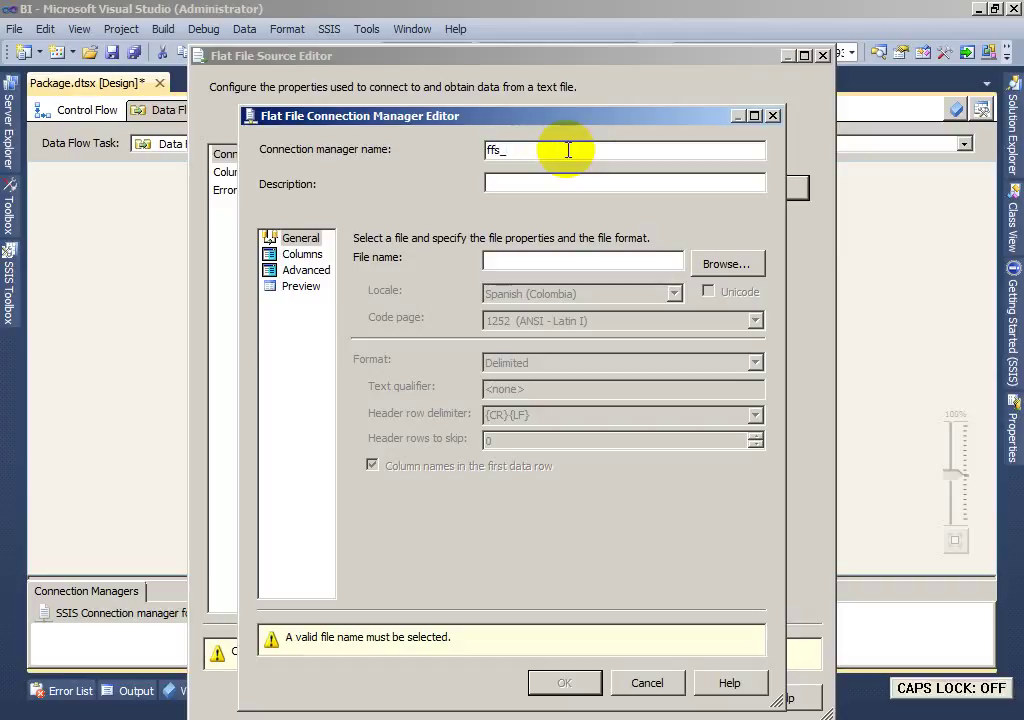
pyautogui.write('Archivo')
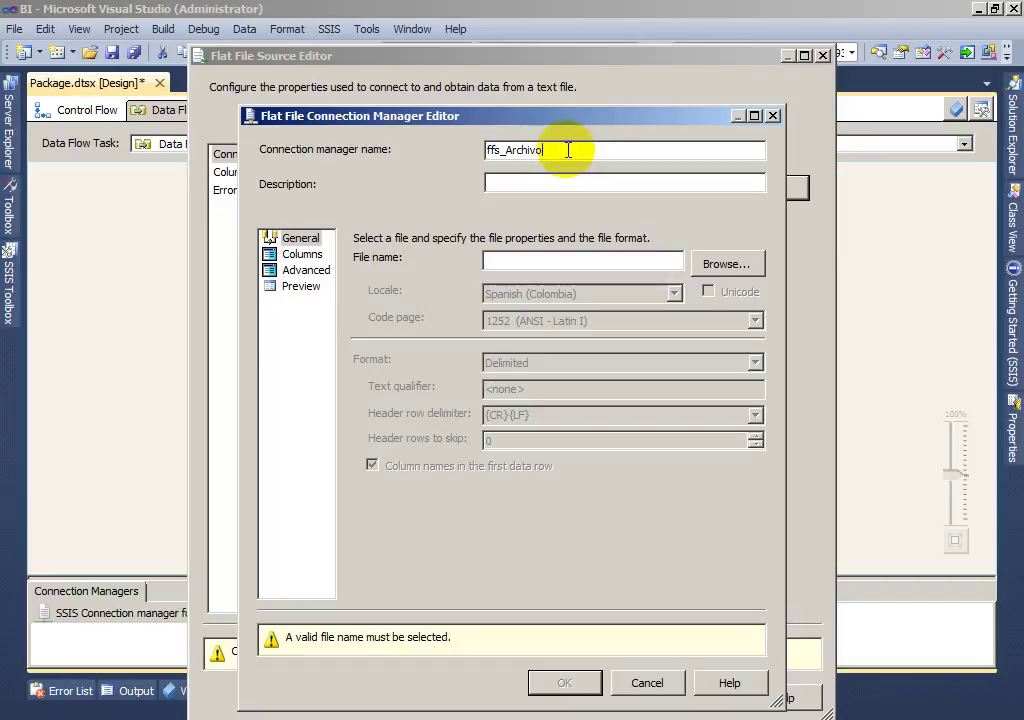
# Browse for the source file in the ITM folder on drive D: and show all file types.
pyautogui.click(640, 263)
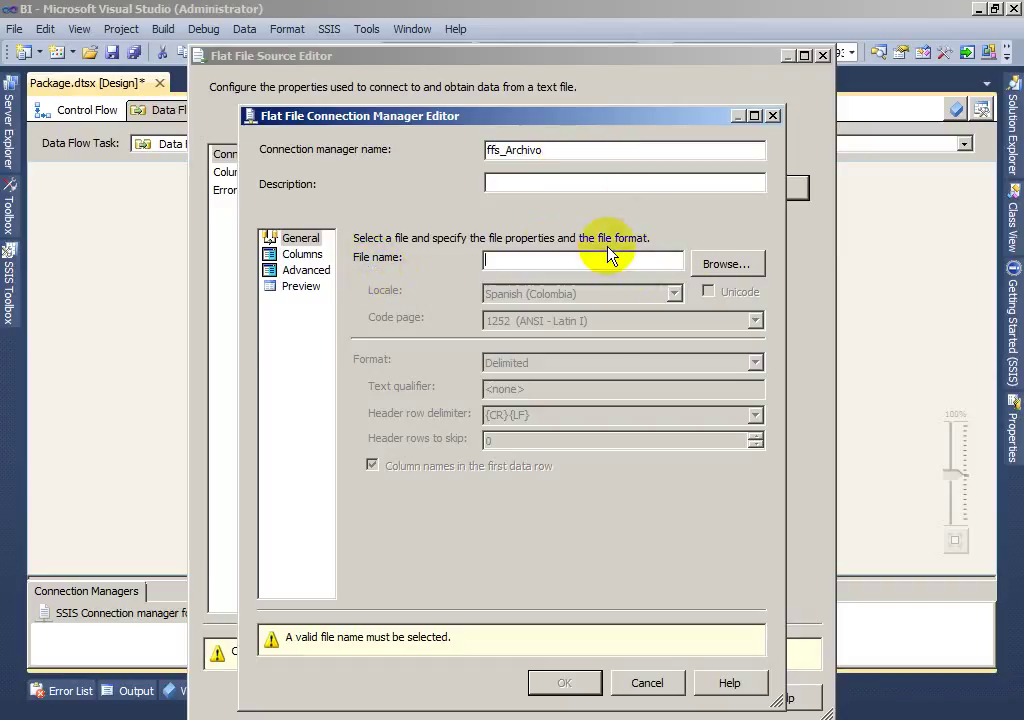
pyautogui.click(726, 266)
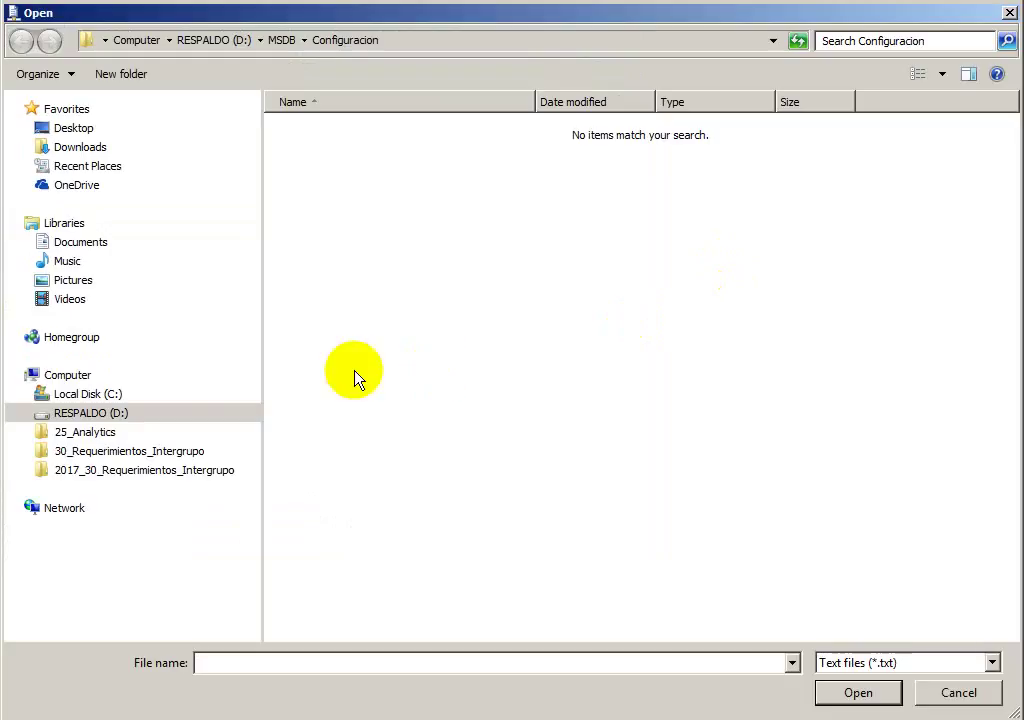
pyautogui.click(97, 416)
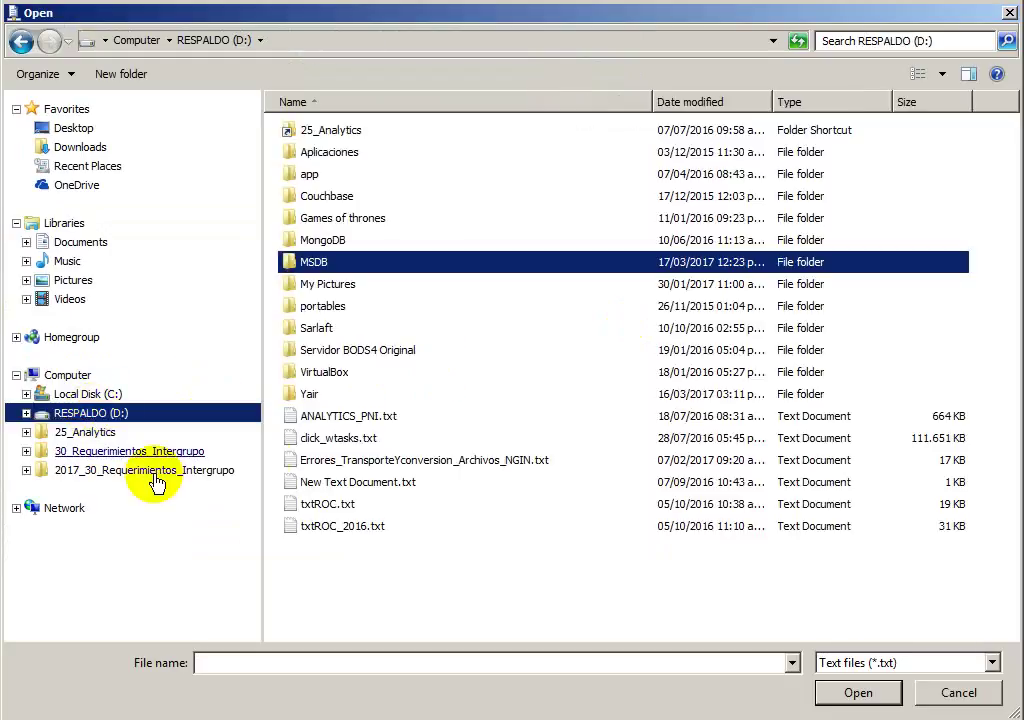
pyautogui.doubleClick(308, 395)
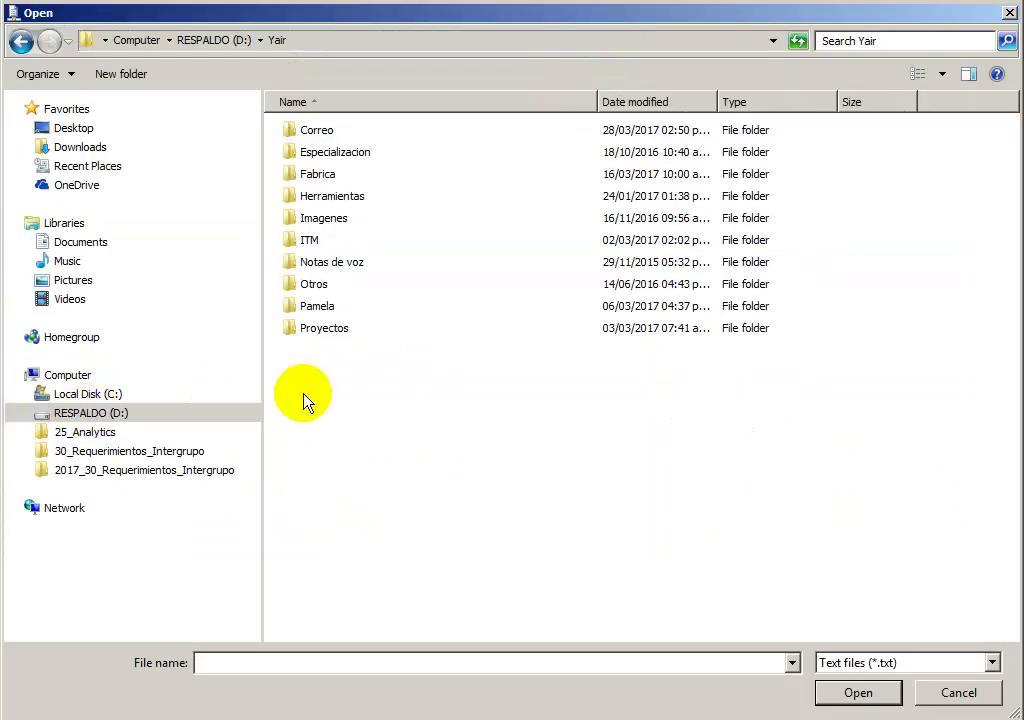
pyautogui.doubleClick(308, 244)
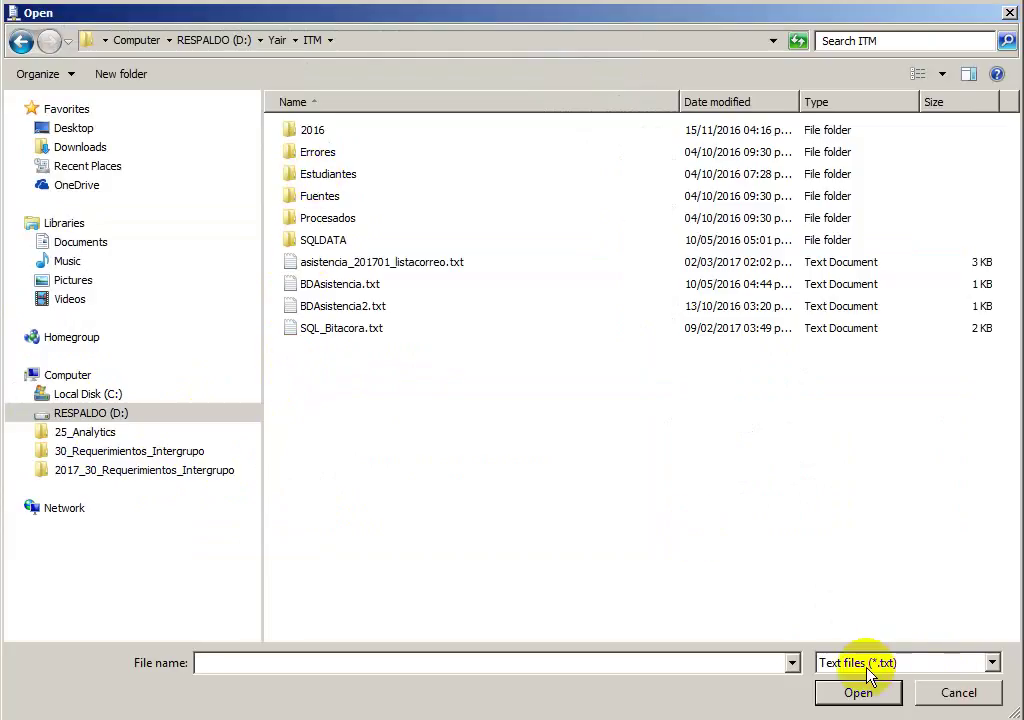
pyautogui.click(930, 664)
pyautogui.click(878, 697)
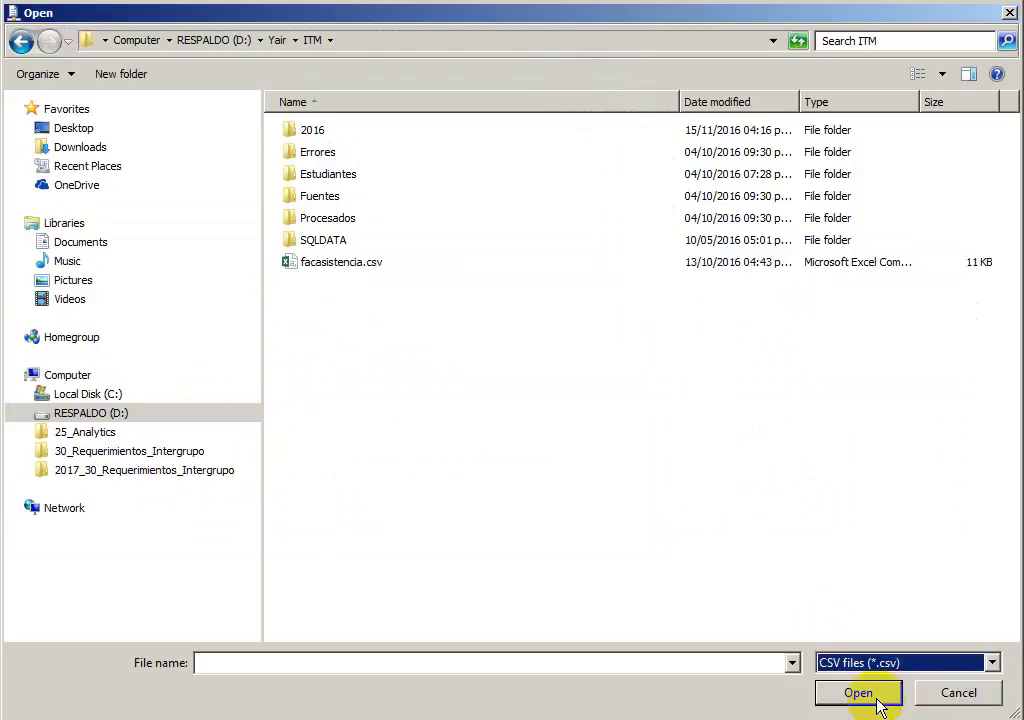
pyautogui.click(900, 664)
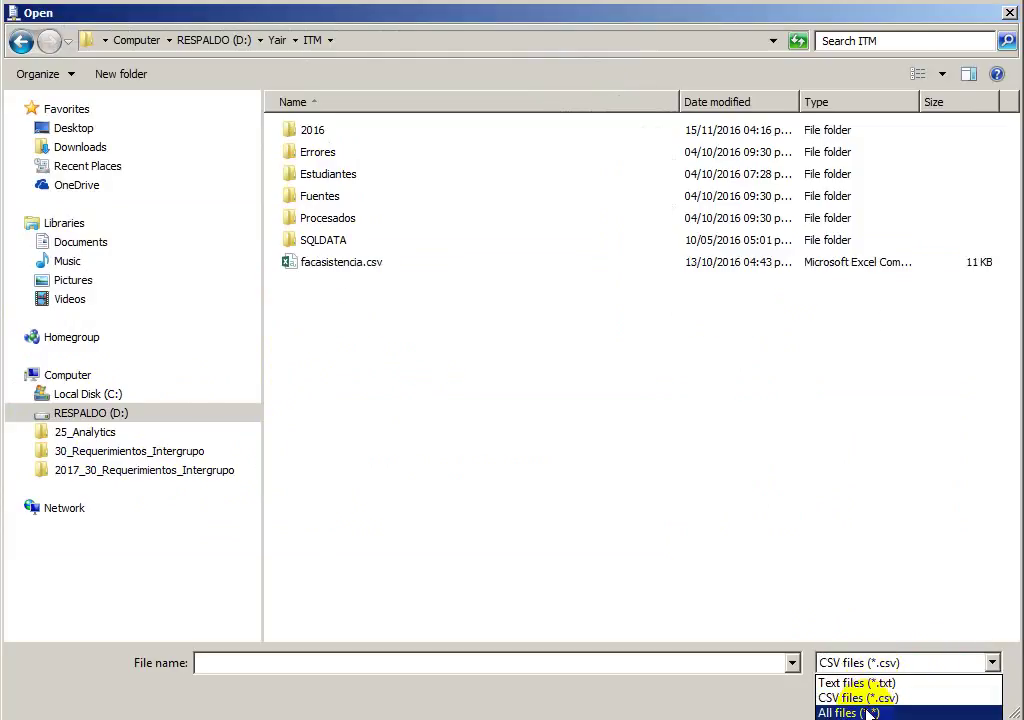
pyautogui.click(866, 712)
pyautogui.click(905, 664)
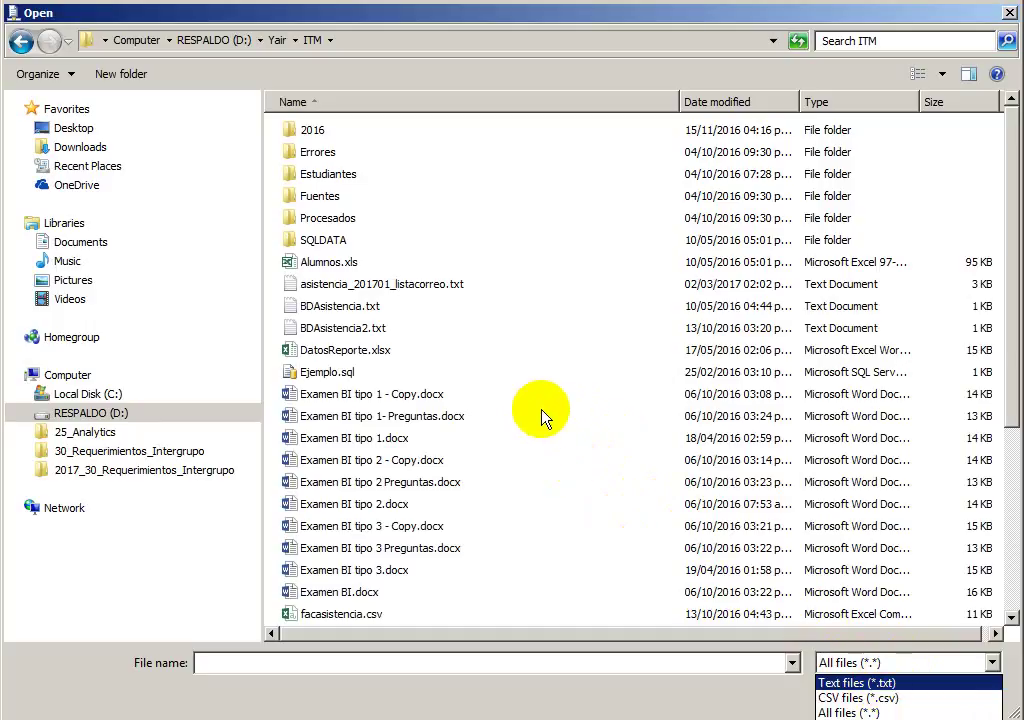
# Choose Book8pm.csv from the ITM folder in Downloads as the connection manager's source file.
pyautogui.click(80, 250)
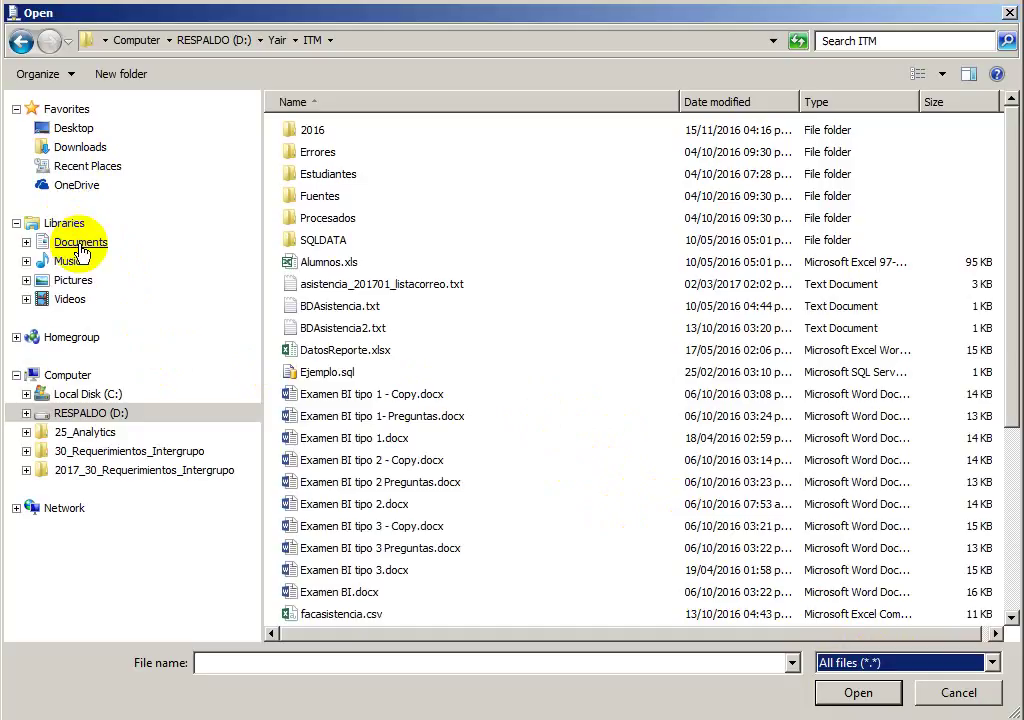
pyautogui.click(81, 250)
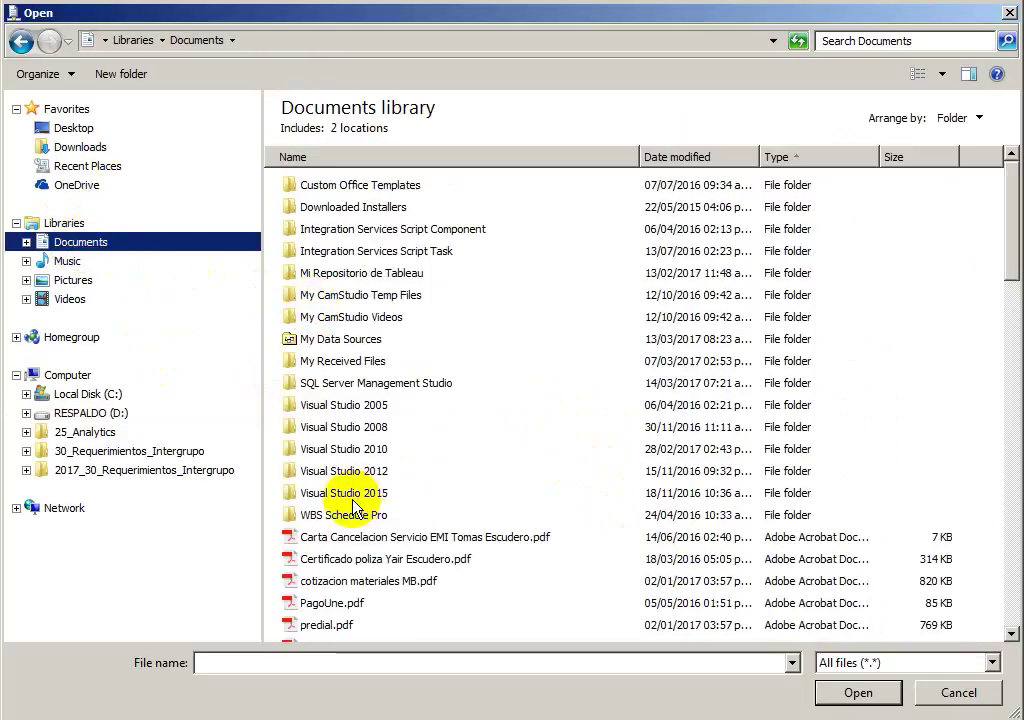
pyautogui.click(80, 147)
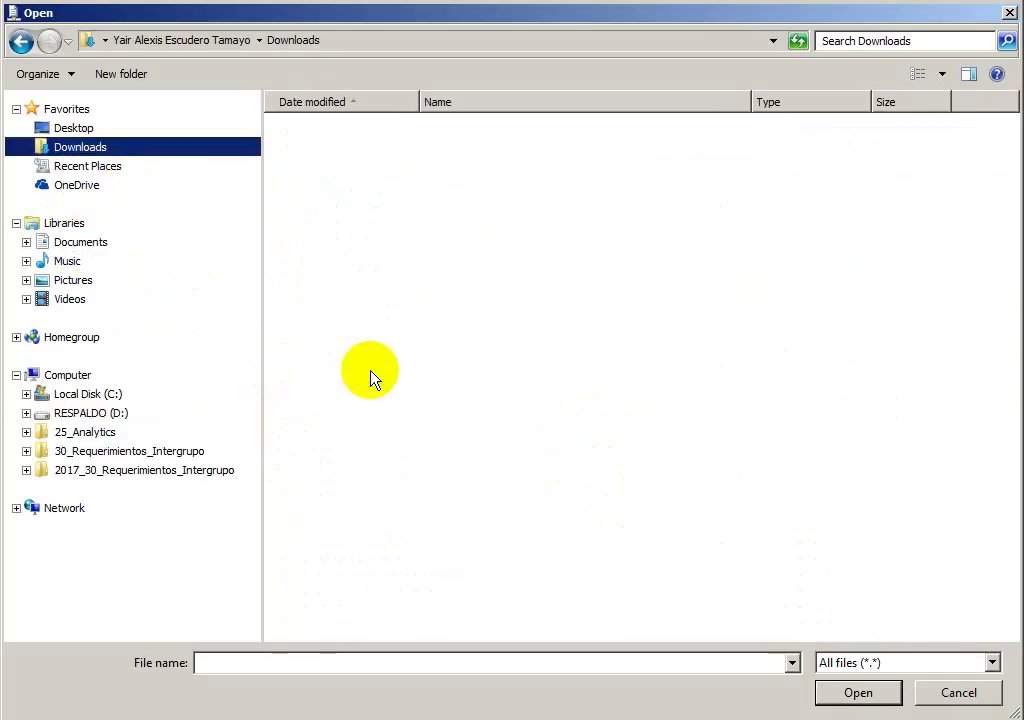
pyautogui.doubleClick(380, 286)
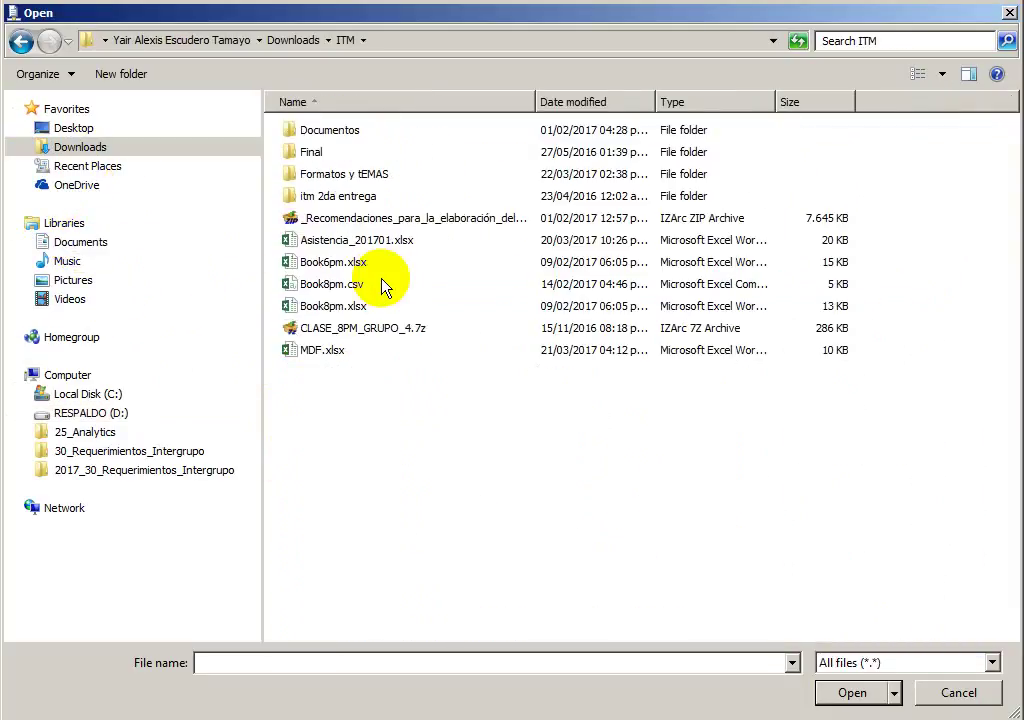
pyautogui.click(300, 284)
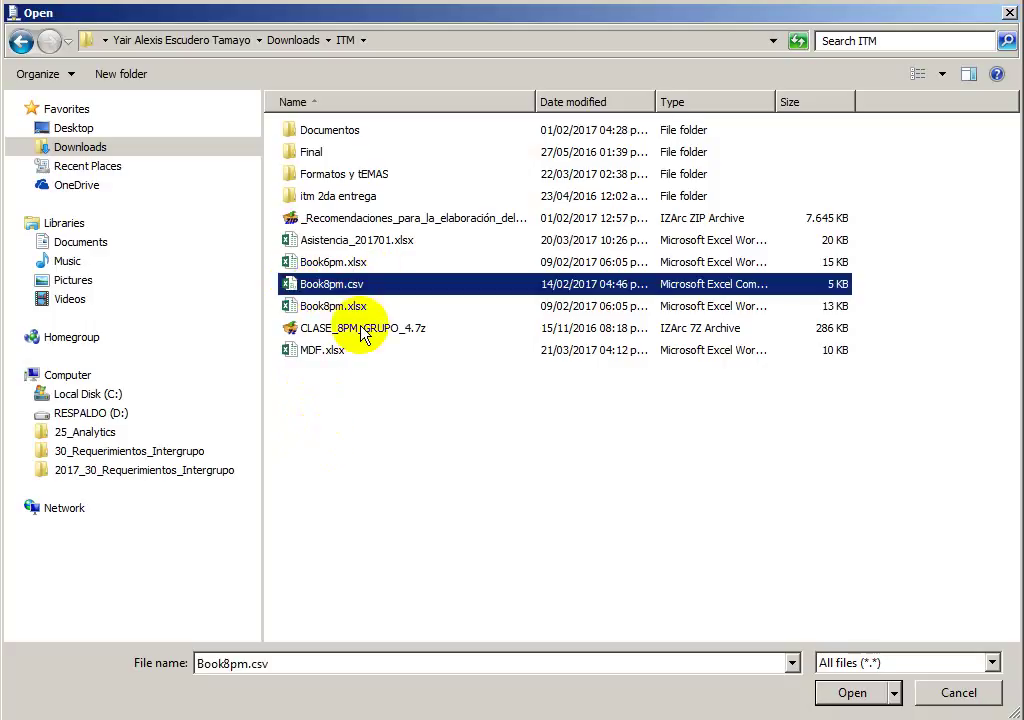
pyautogui.click(853, 692)
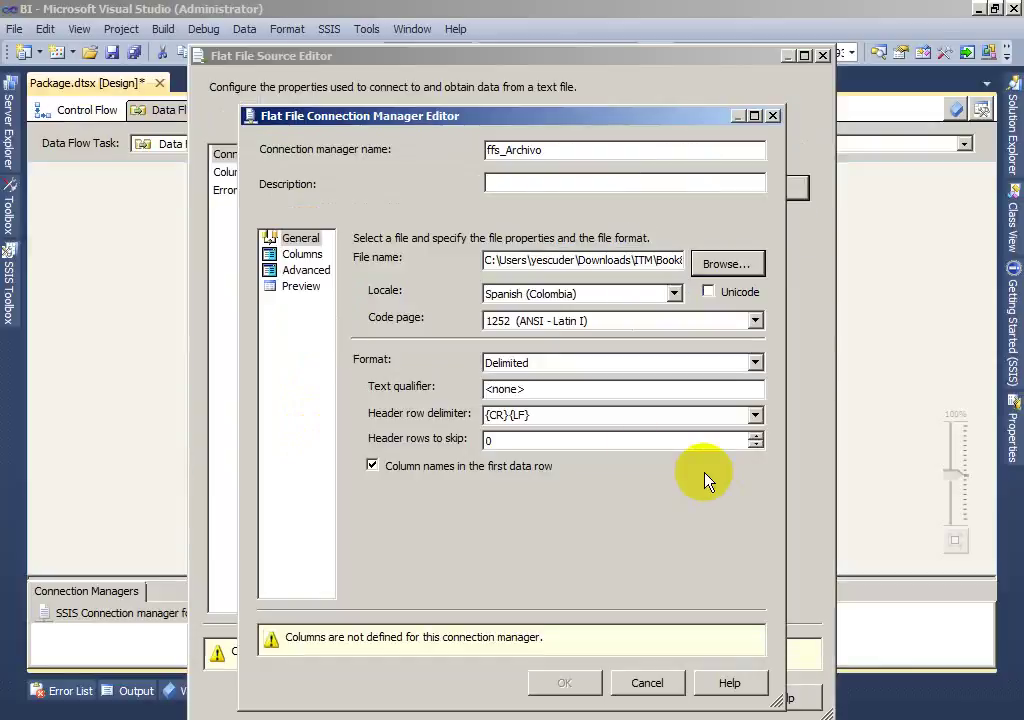
# Examine the file's row and column delimiters, the data preview and the option for column names in the first data row.
pyautogui.click(303, 255)
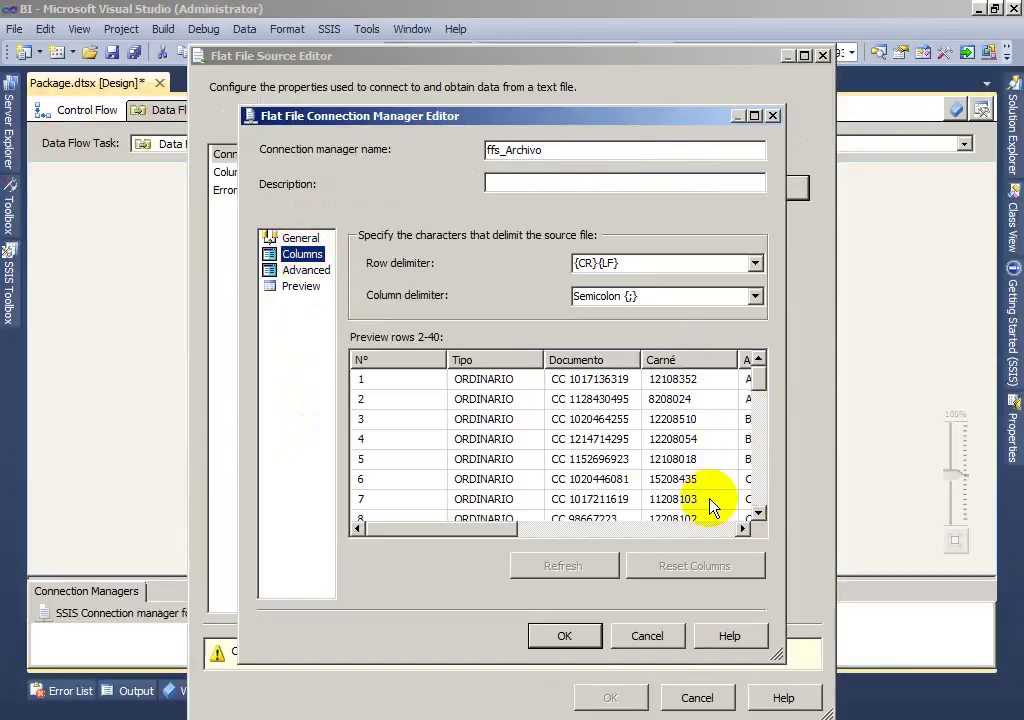
pyautogui.click(292, 239)
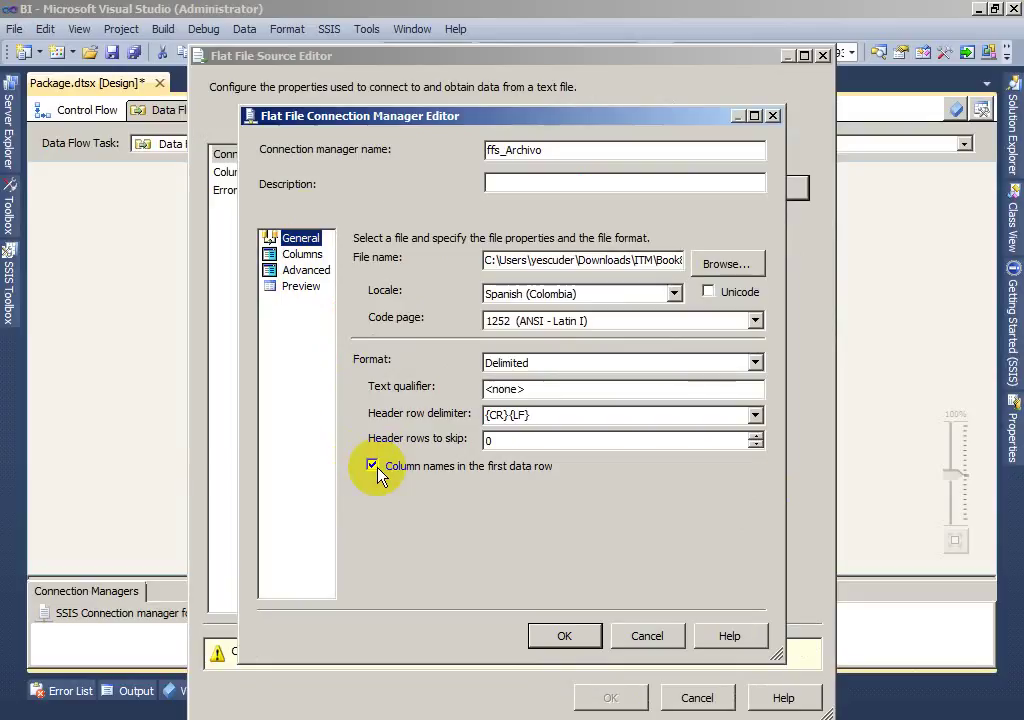
pyautogui.click(294, 256)
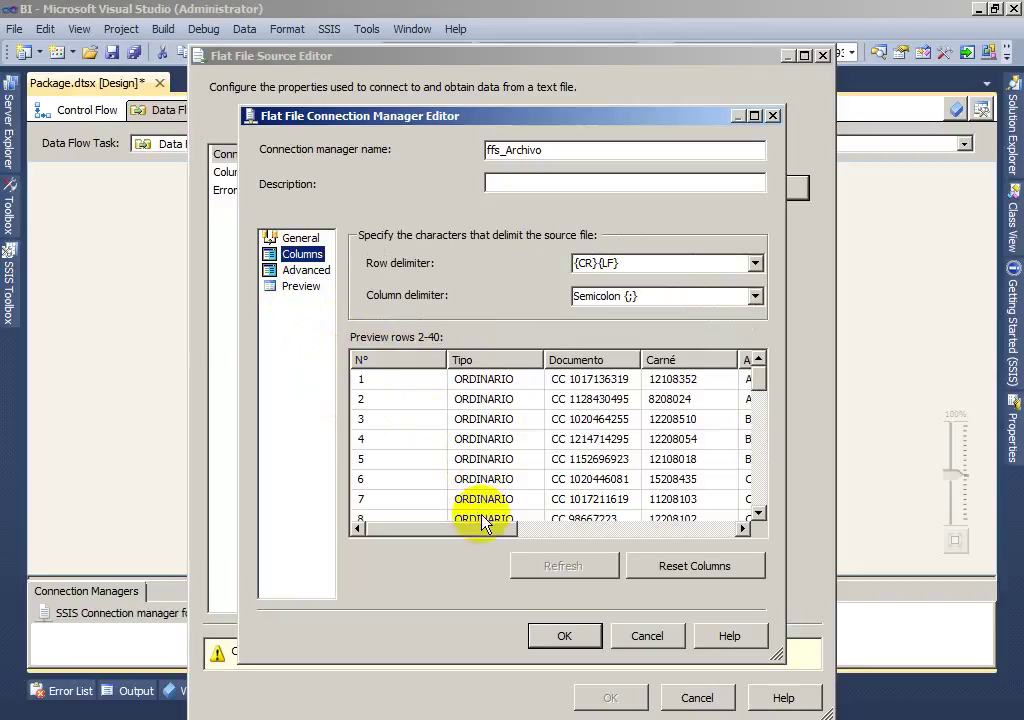
pyautogui.moveTo(483, 527); pyautogui.dragTo(523, 530)
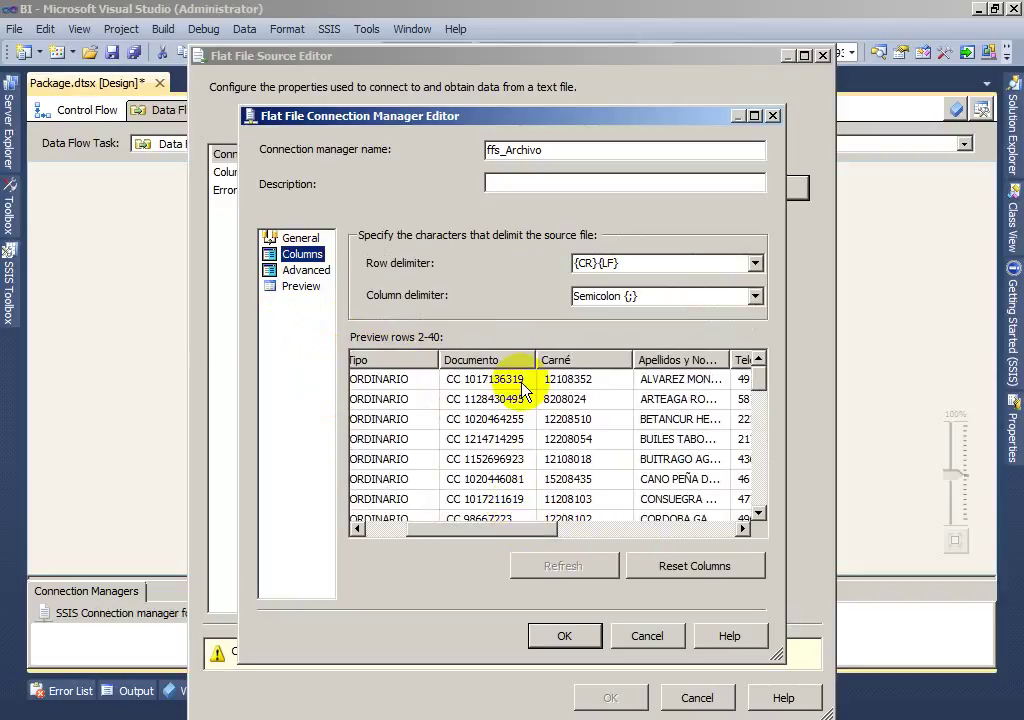
# Maximize the connection manager editor and examine the advanced properties of each column from N° to Quiz.
pyautogui.click(312, 276)
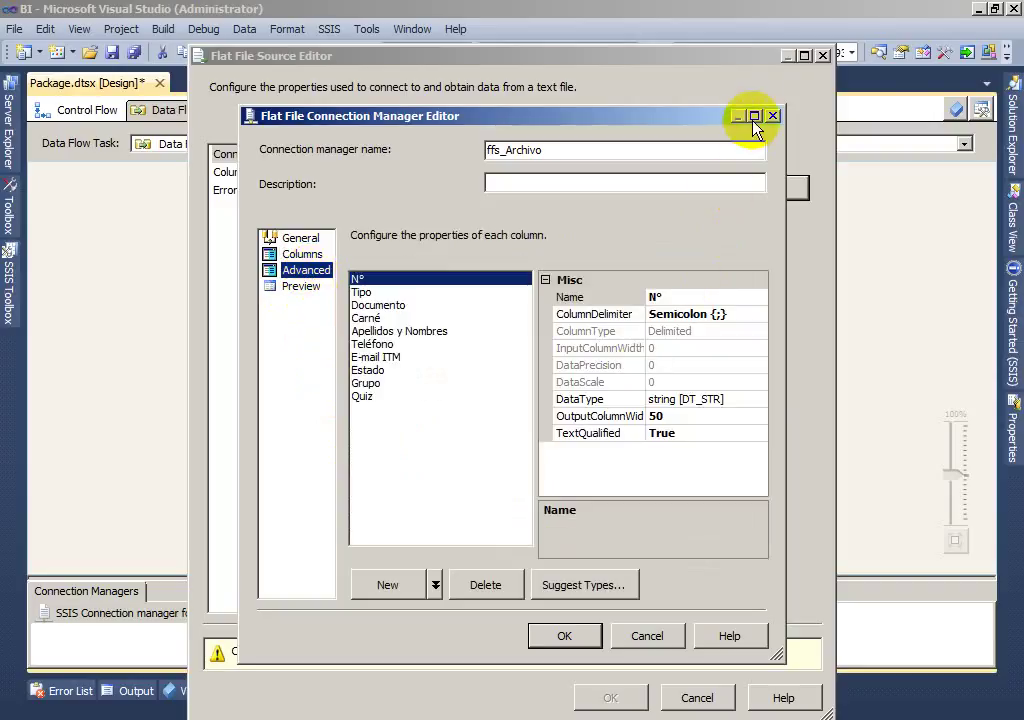
pyautogui.click(754, 115)
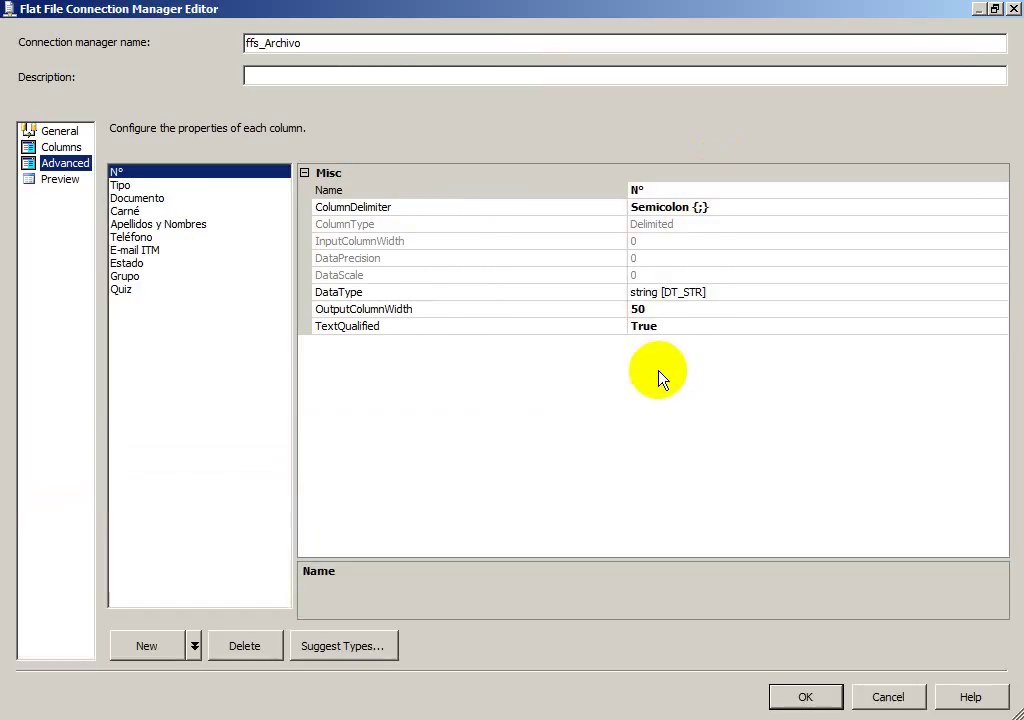
pyautogui.press('Down')
pyautogui.press('Down')
pyautogui.press('Down')
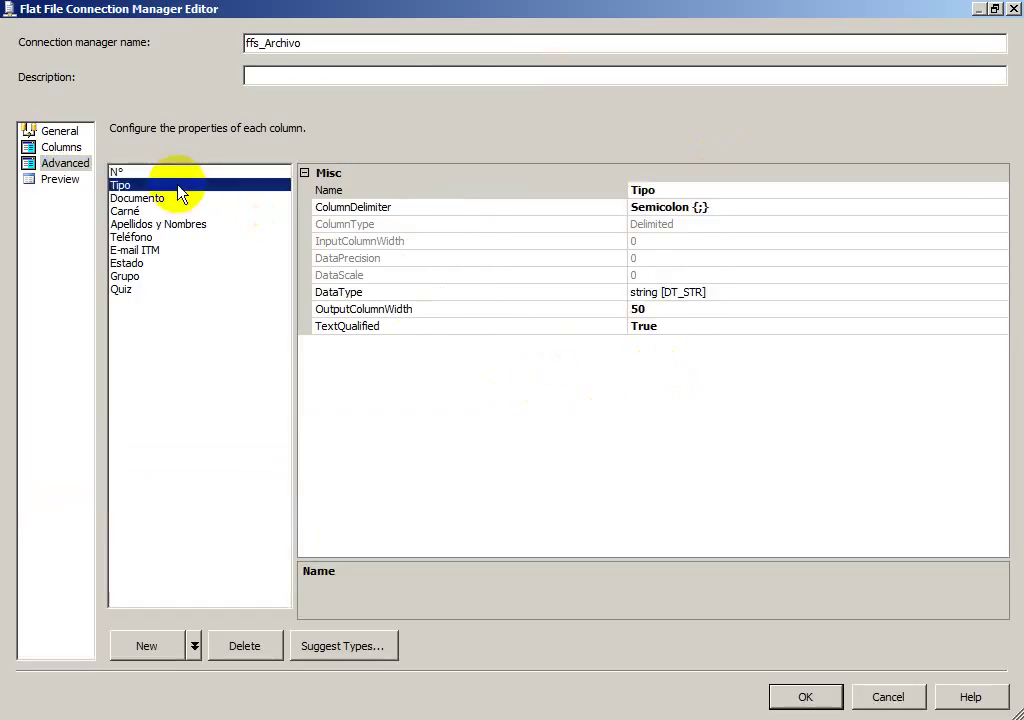
pyautogui.press('Down')
pyautogui.press('Down')
pyautogui.press('Down')
pyautogui.press('Down')
pyautogui.press('Down')
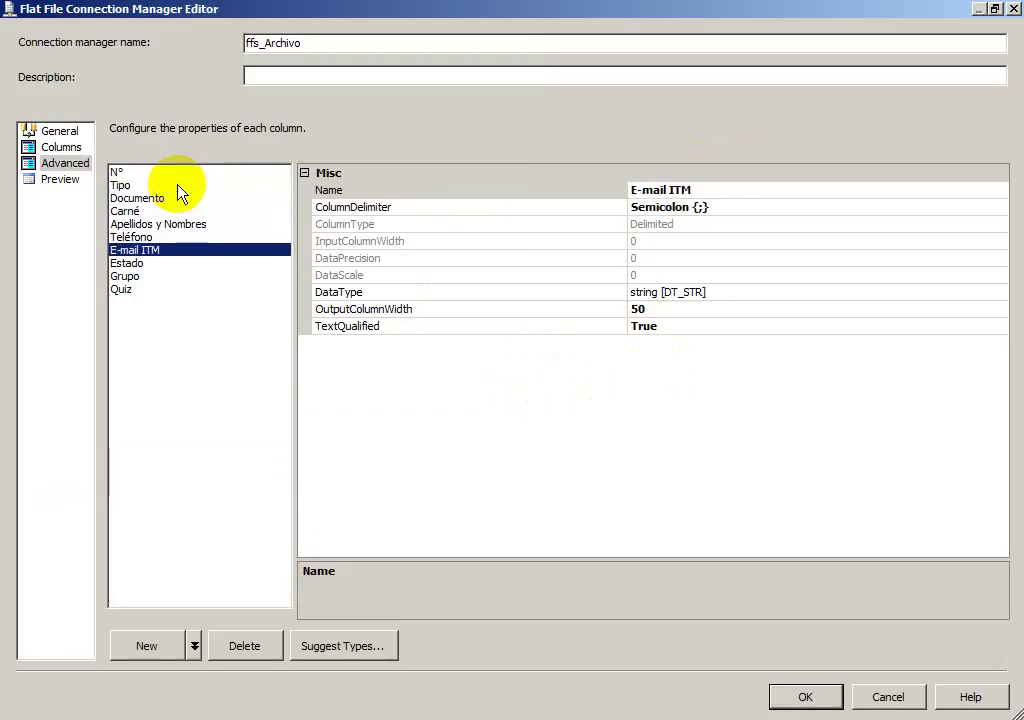
pyautogui.press('Down')
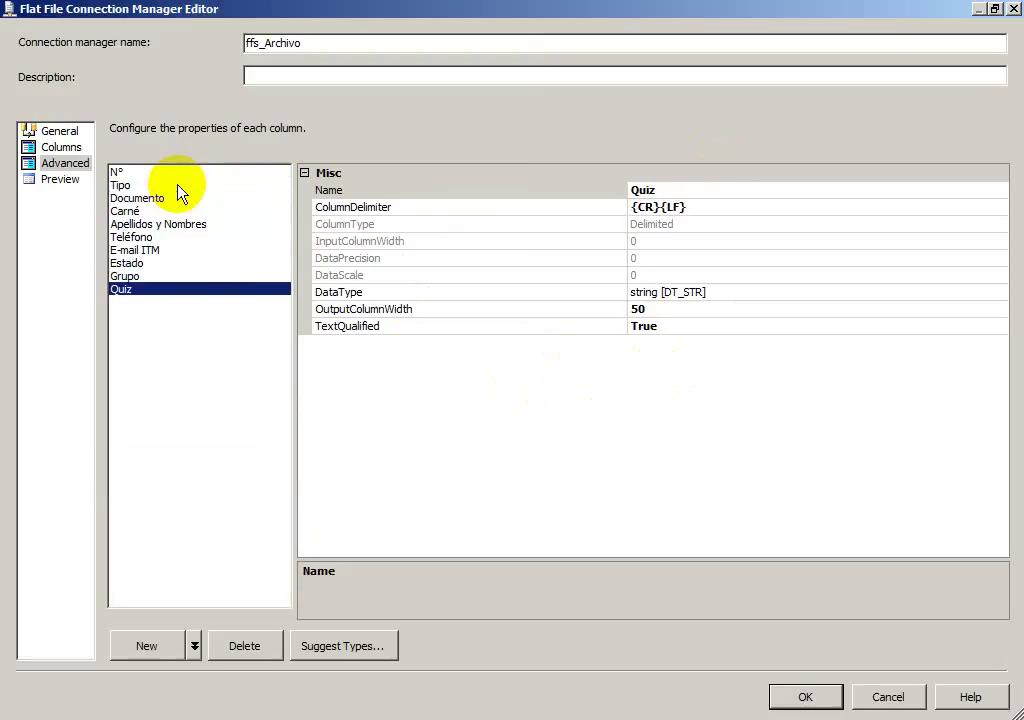
pyautogui.press('Up')
pyautogui.press('Up')
pyautogui.press('Up')
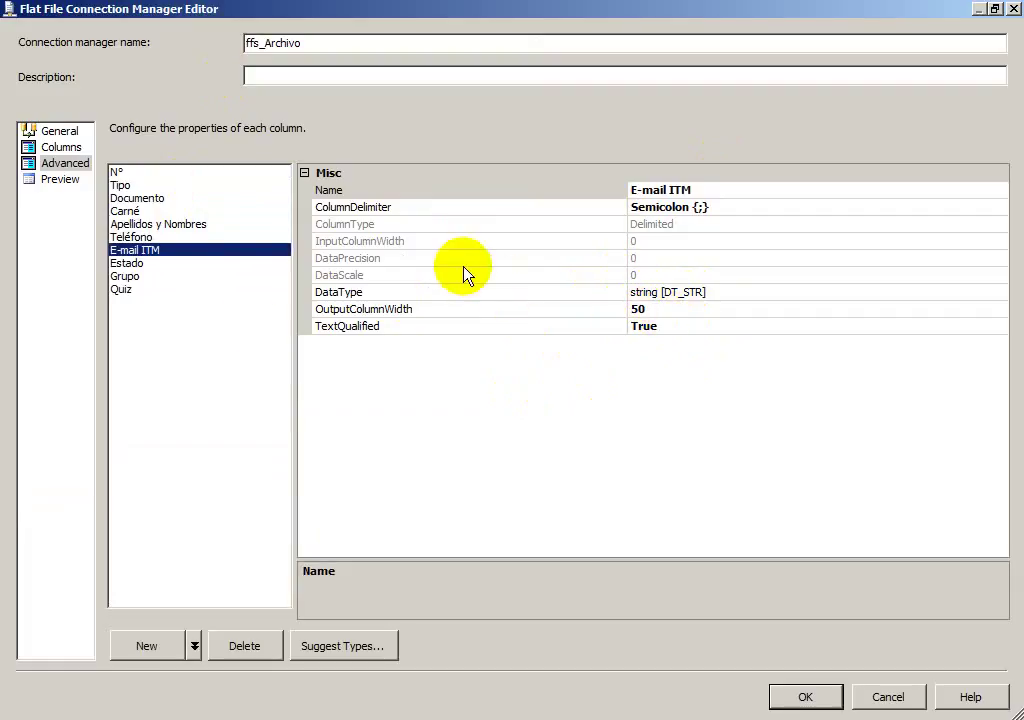
# Apply suggested column data types based on 200 sample rows and check the properties of columns N° through E-mail ITM.
pyautogui.click(352, 655)
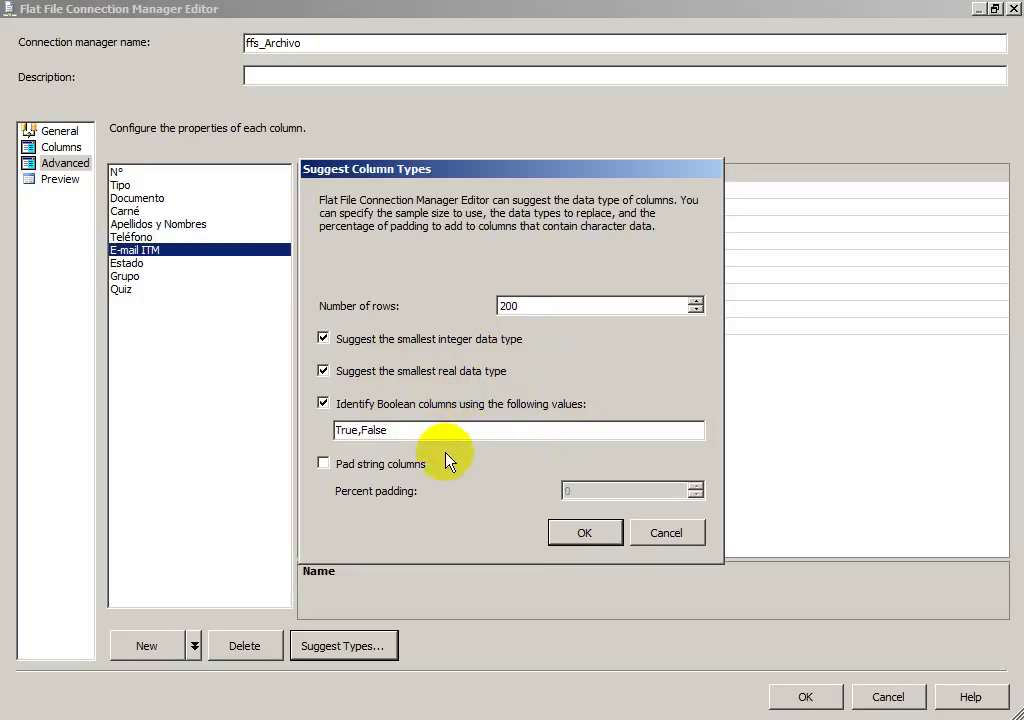
pyautogui.click(582, 534)
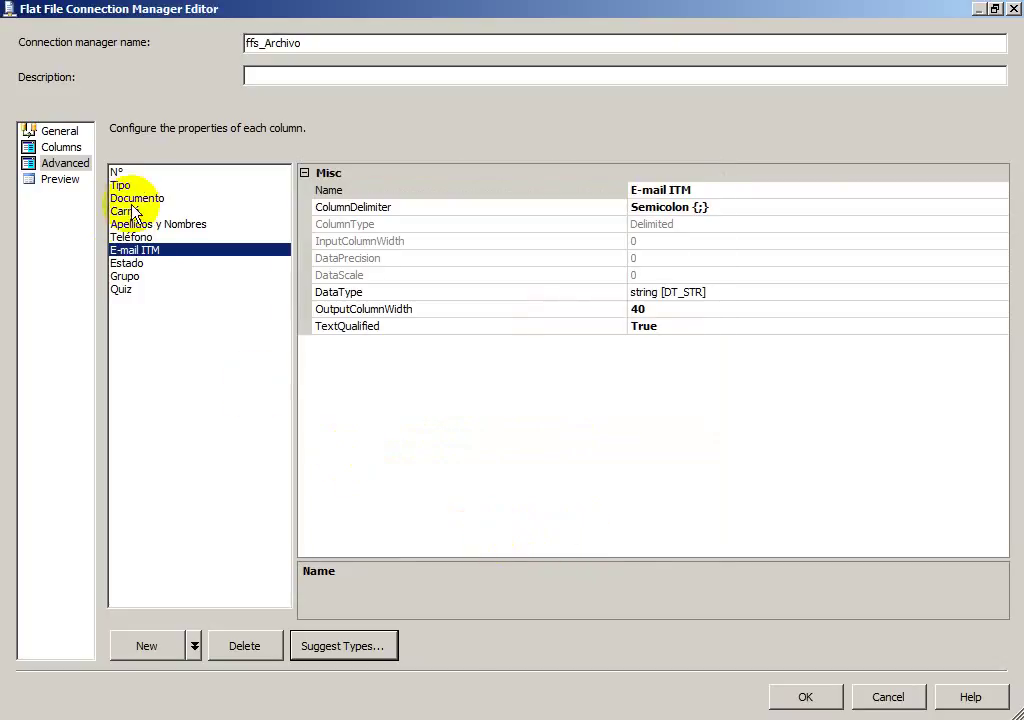
pyautogui.click(125, 173)
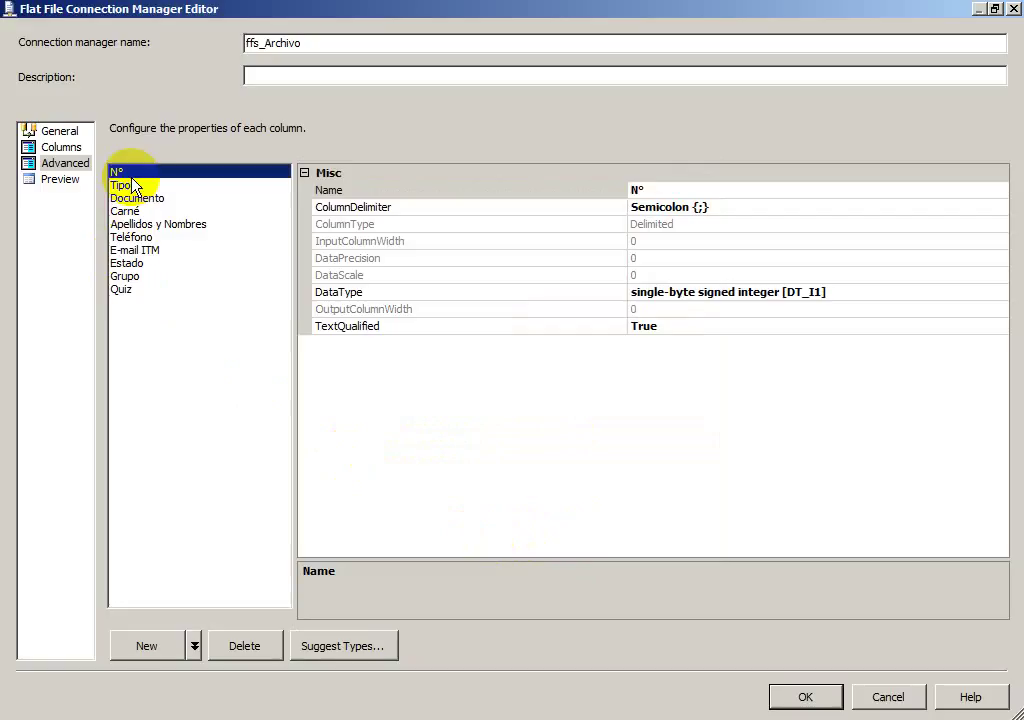
pyautogui.click(133, 186)
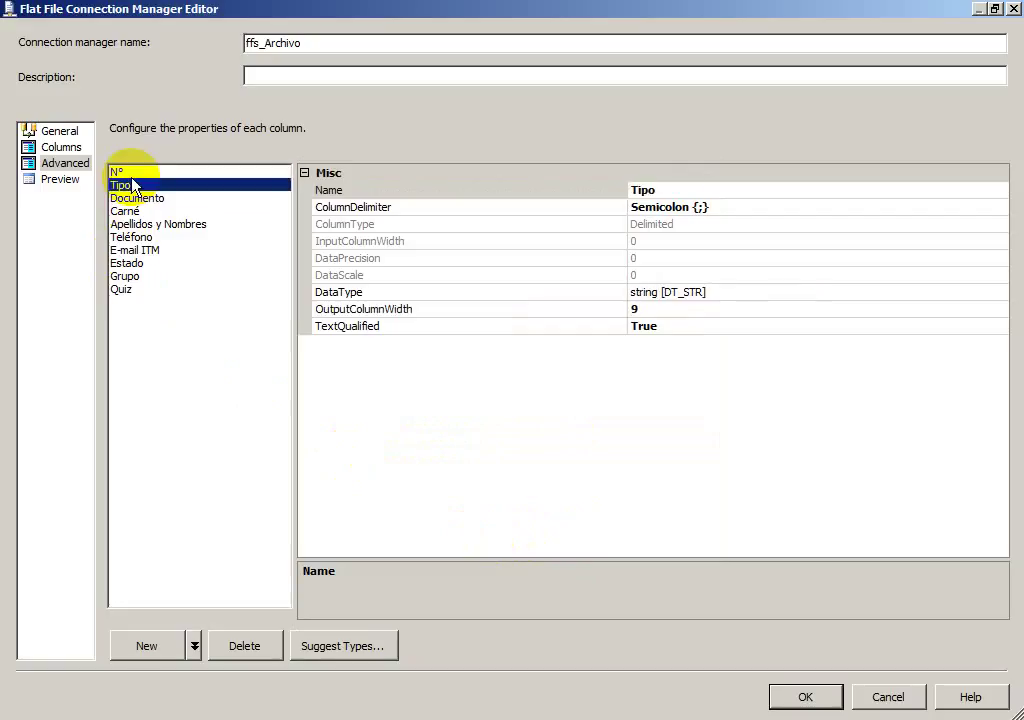
pyautogui.press('Down')
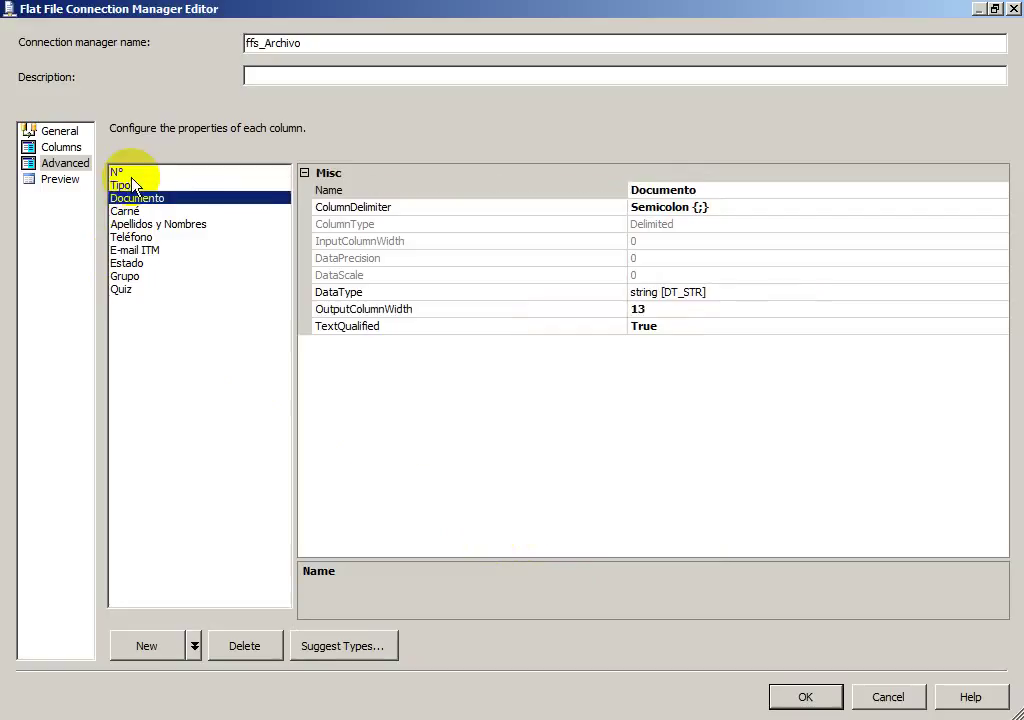
pyautogui.press('Down')
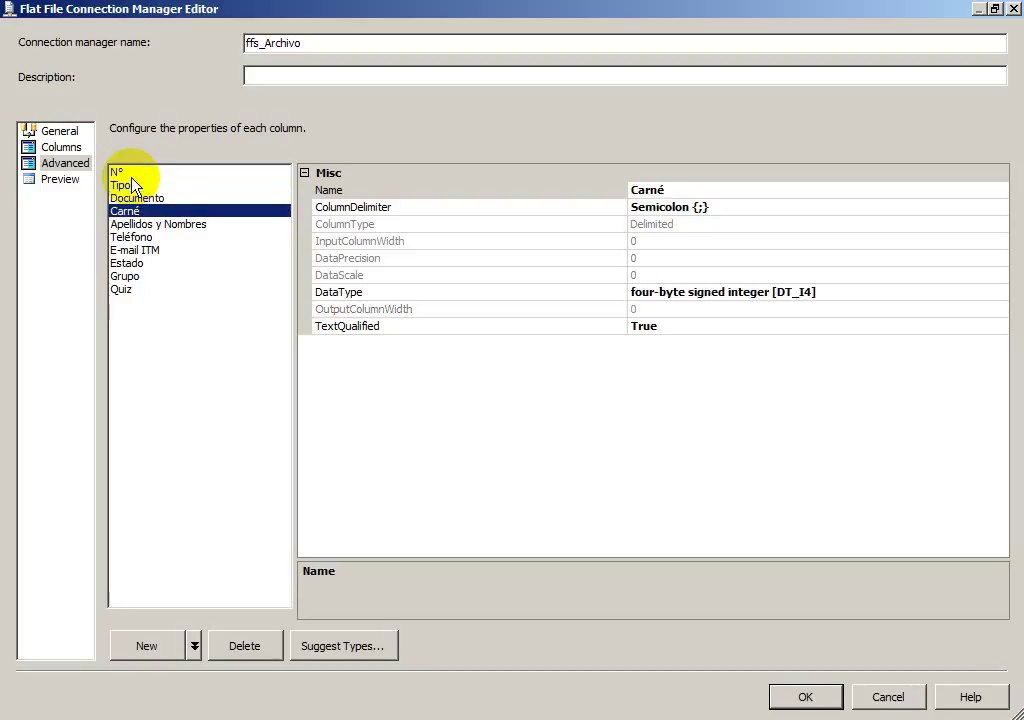
pyautogui.press('Down')
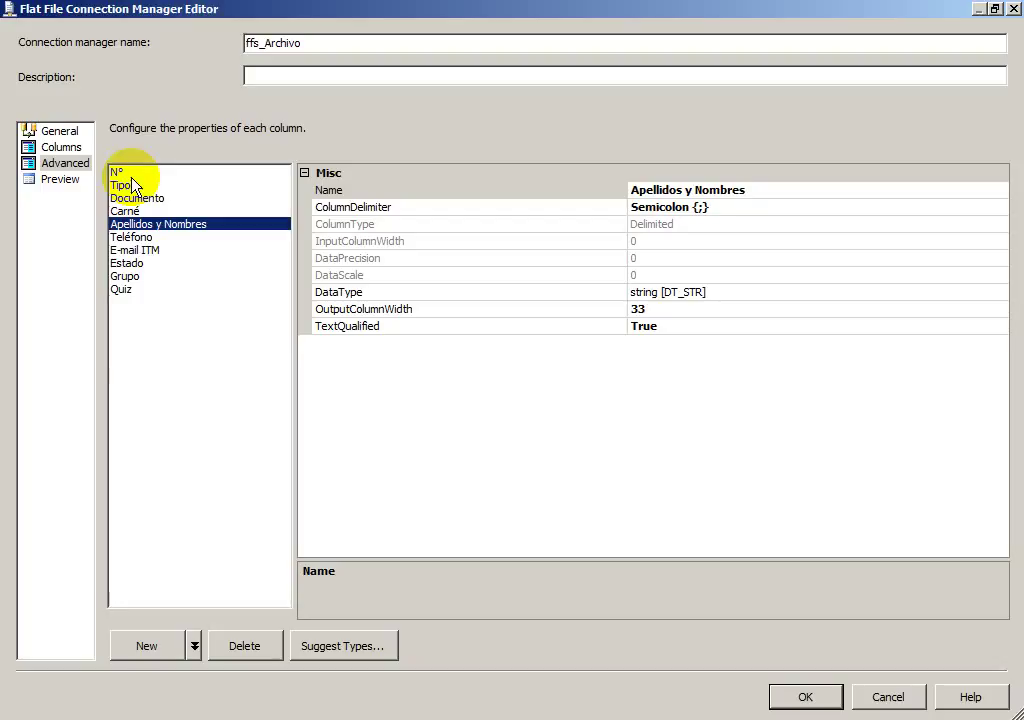
pyautogui.click(132, 238)
pyautogui.click(158, 251)
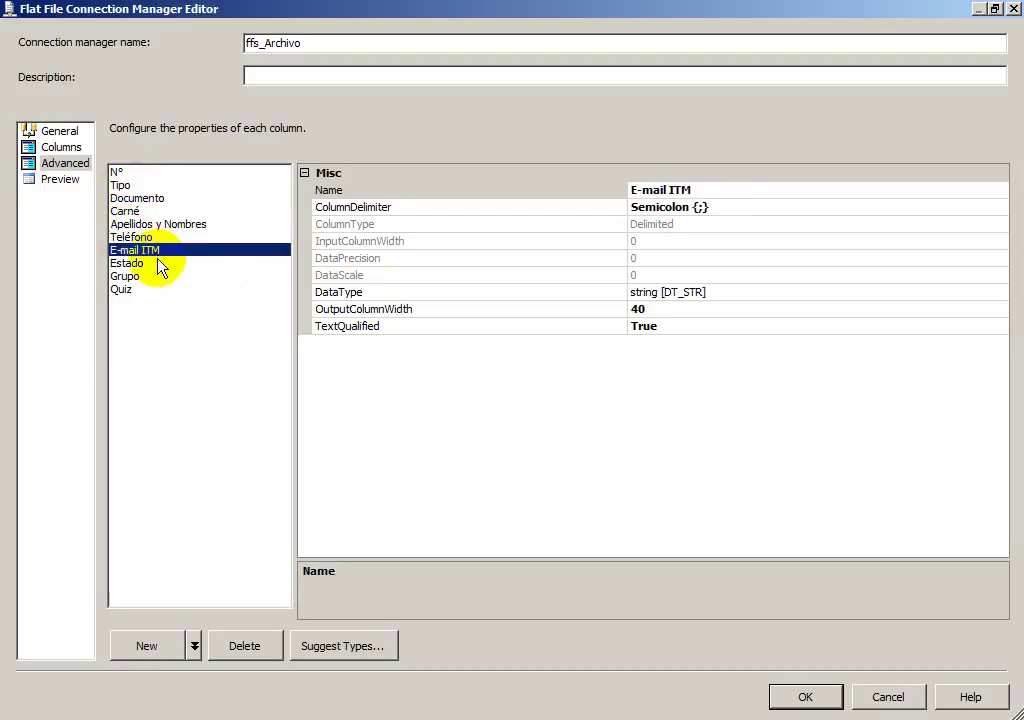
# Check the properties of columns Estado, Quiz and Grupo, and confirm the ffs_Archivo connection manager.
pyautogui.click(128, 265)
pyautogui.click(126, 289)
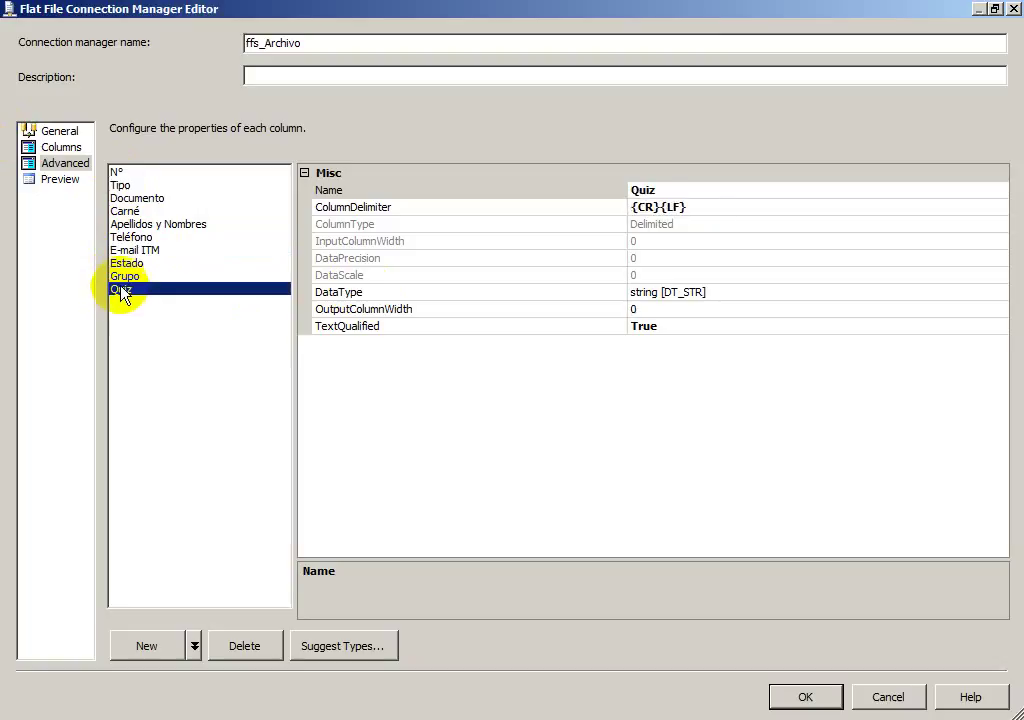
pyautogui.click(125, 276)
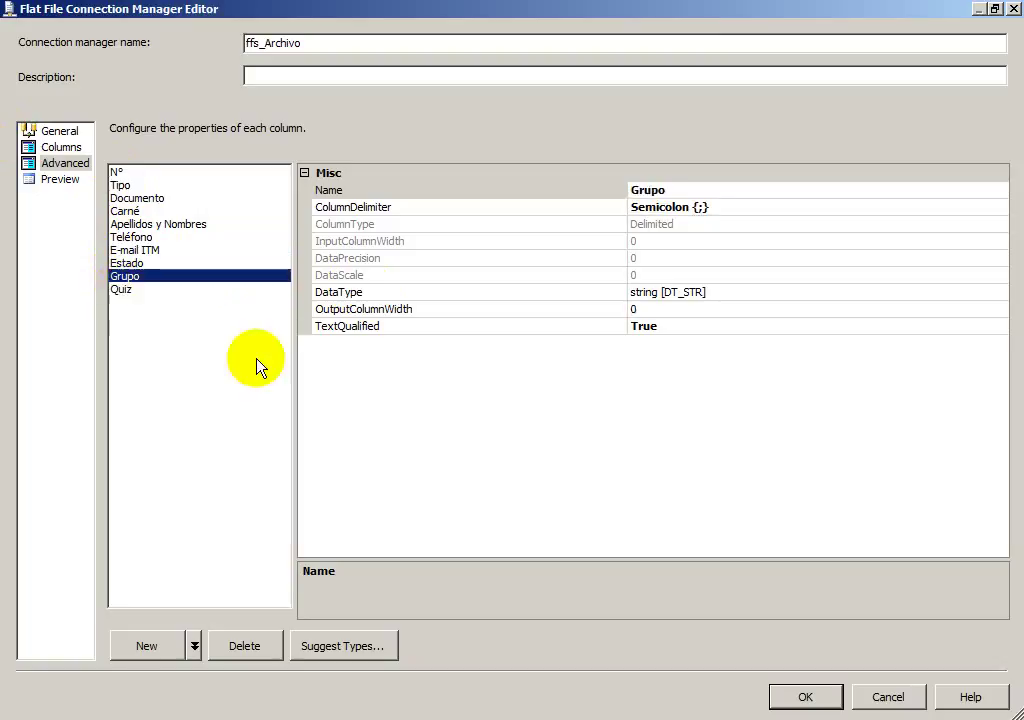
pyautogui.click(800, 700)
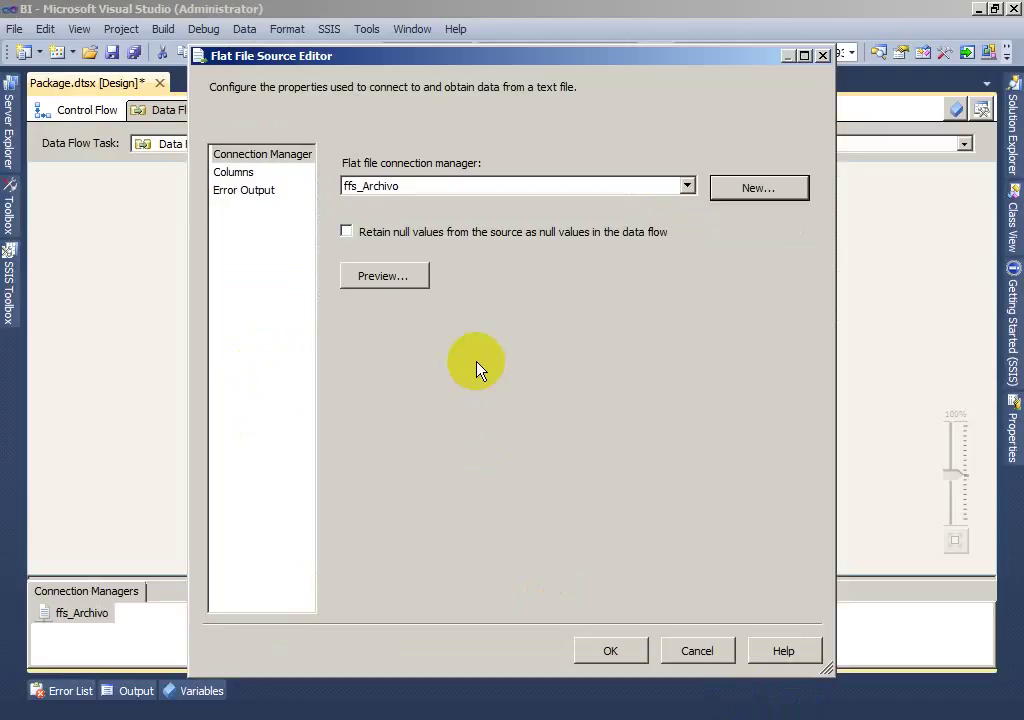
# Exclude the N° and Quiz columns from the flat file source's output and confirm the source settings.
pyautogui.click(226, 172)
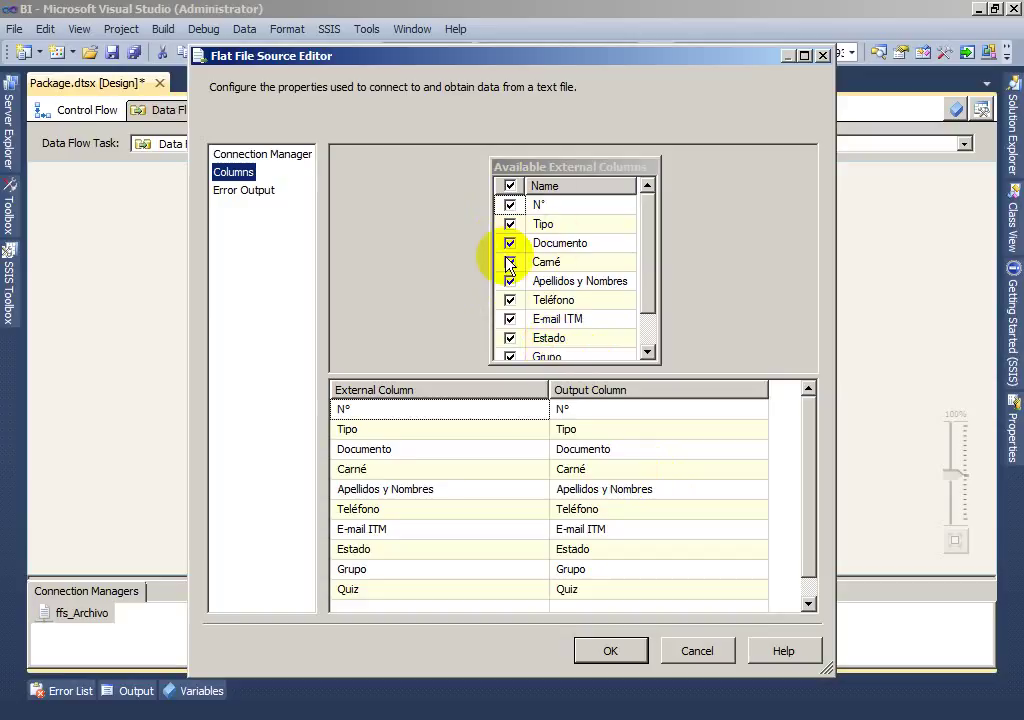
pyautogui.click(510, 205)
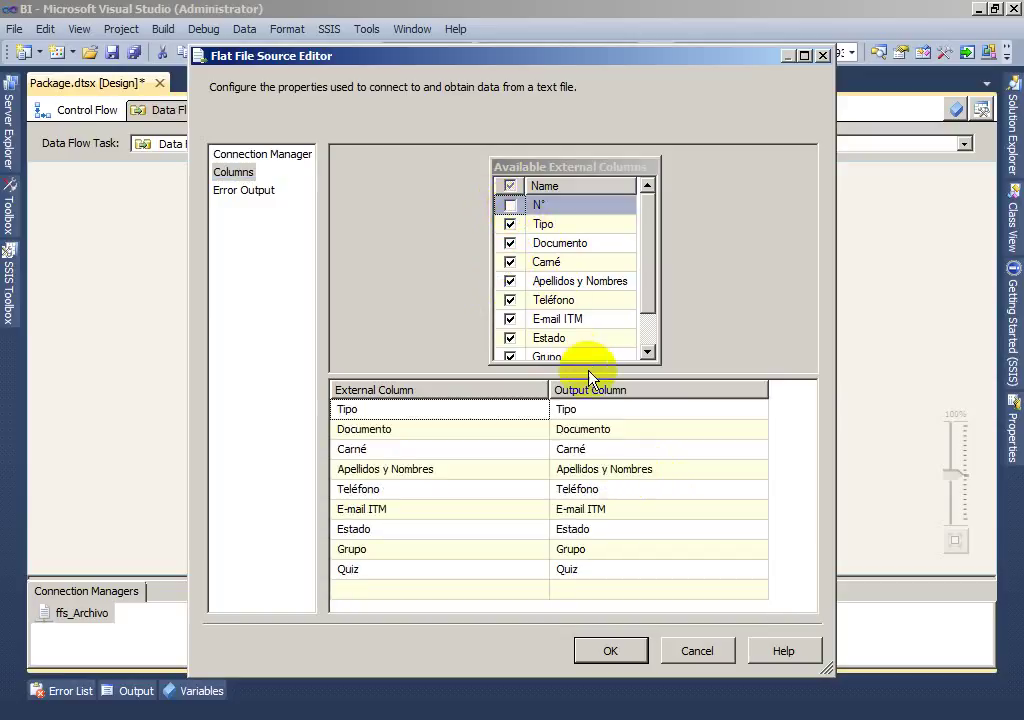
pyautogui.moveTo(648, 268); pyautogui.dragTo(651, 294)
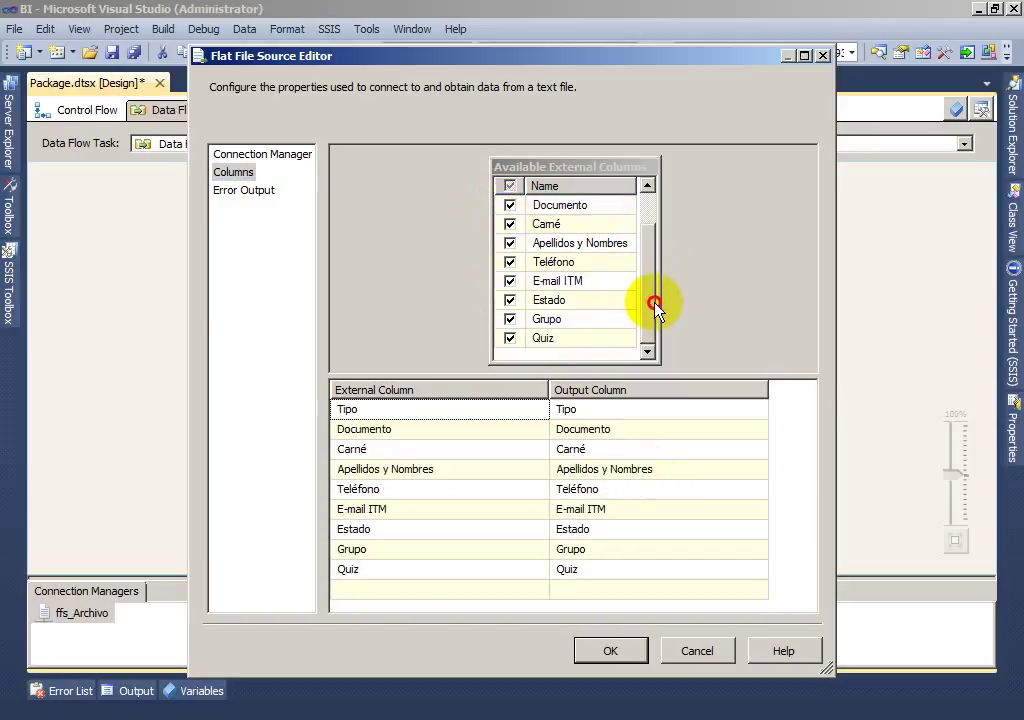
pyautogui.click(511, 339)
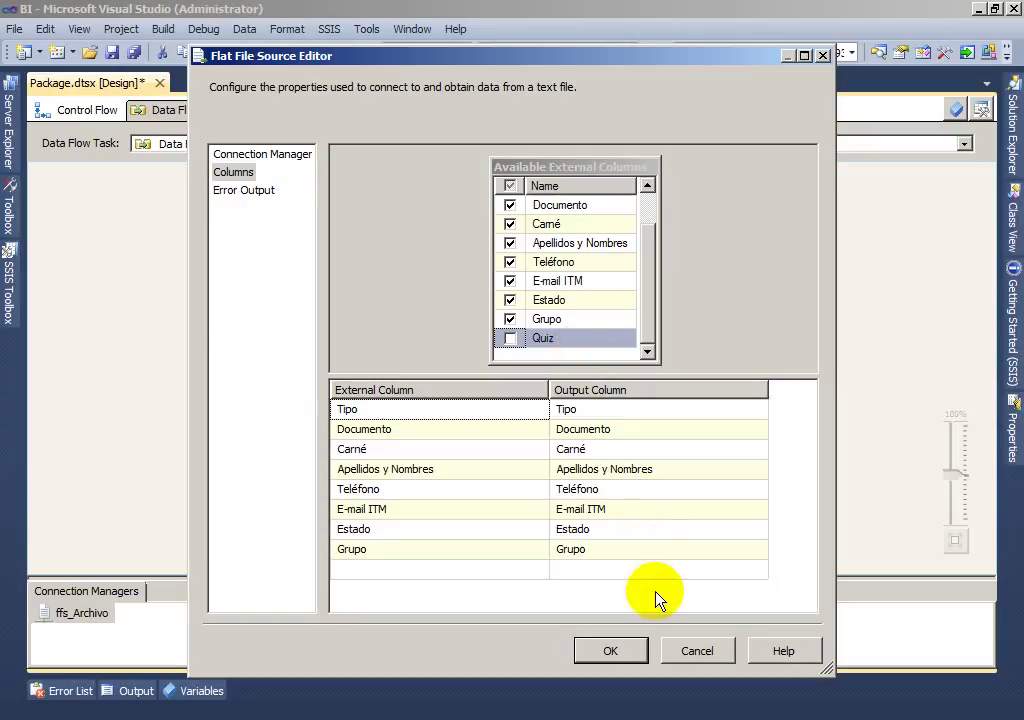
pyautogui.click(613, 651)
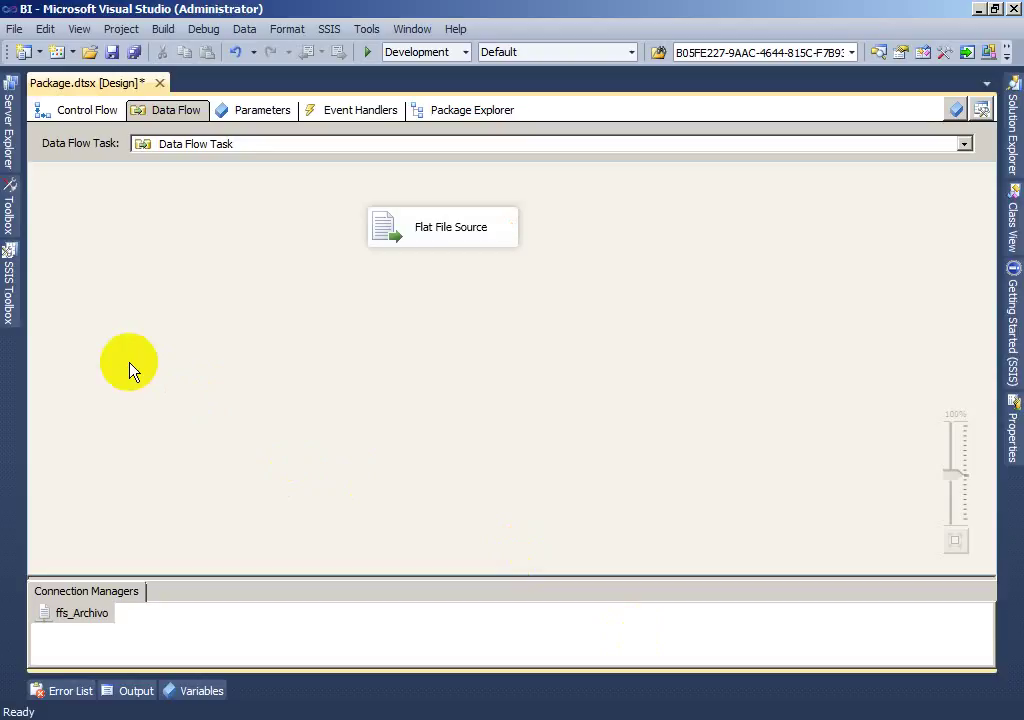
# Compare the OLE DB, ODBC and ADO NET destination descriptions, and add an OLE DB Destination below the Flat File Source.
pyautogui.moveTo(10, 310)
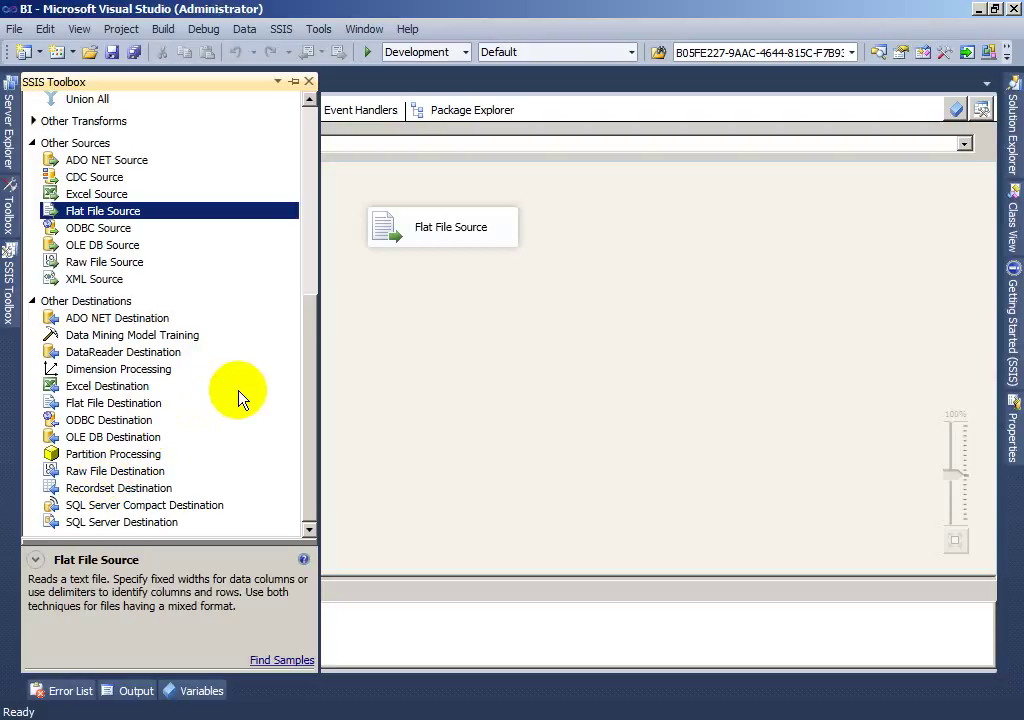
pyautogui.click(103, 440)
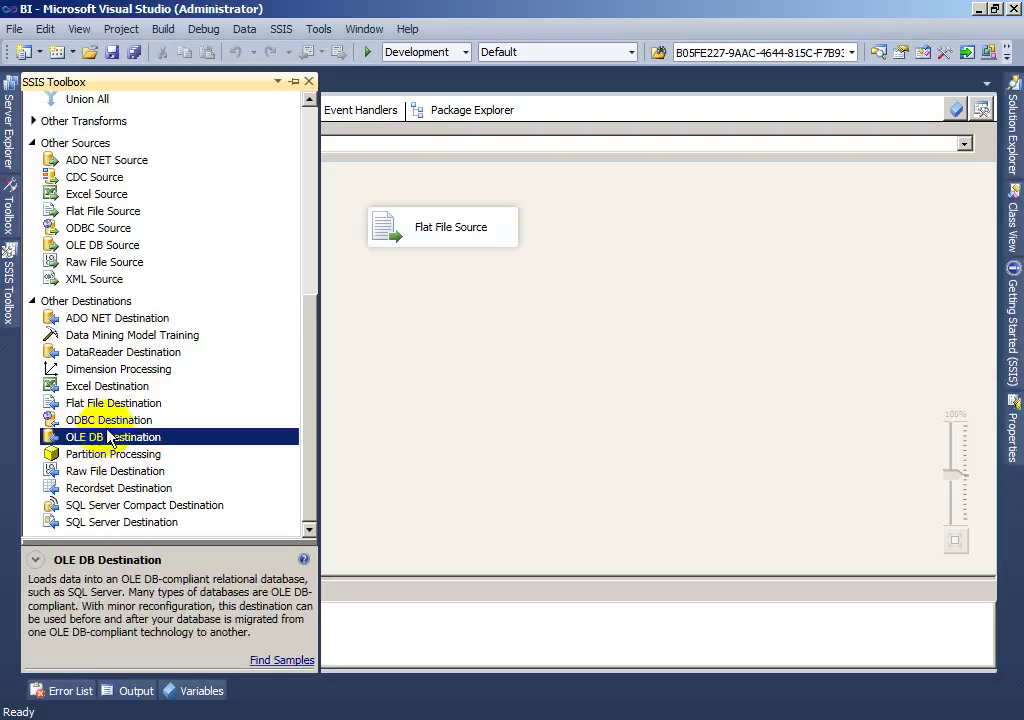
pyautogui.click(108, 421)
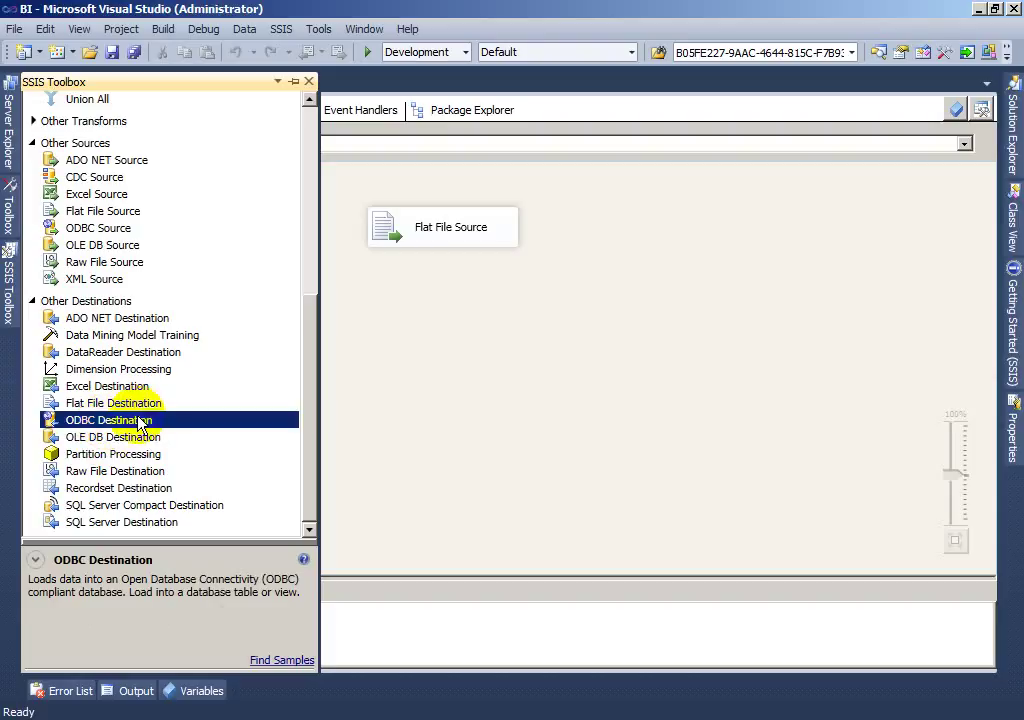
pyautogui.click(109, 320)
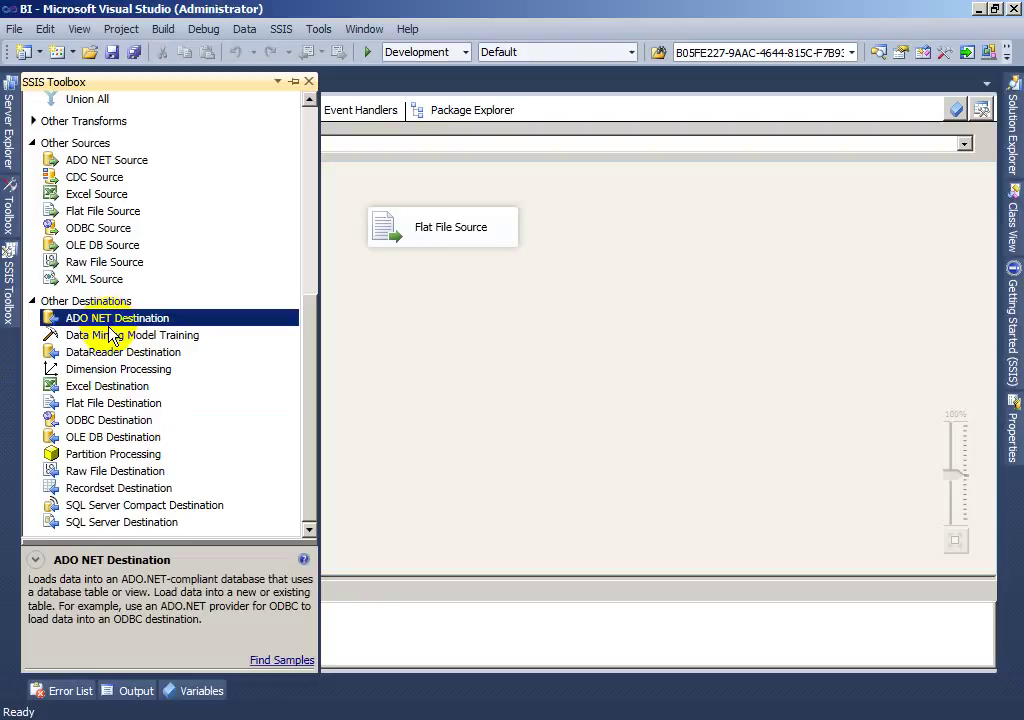
pyautogui.click(120, 438)
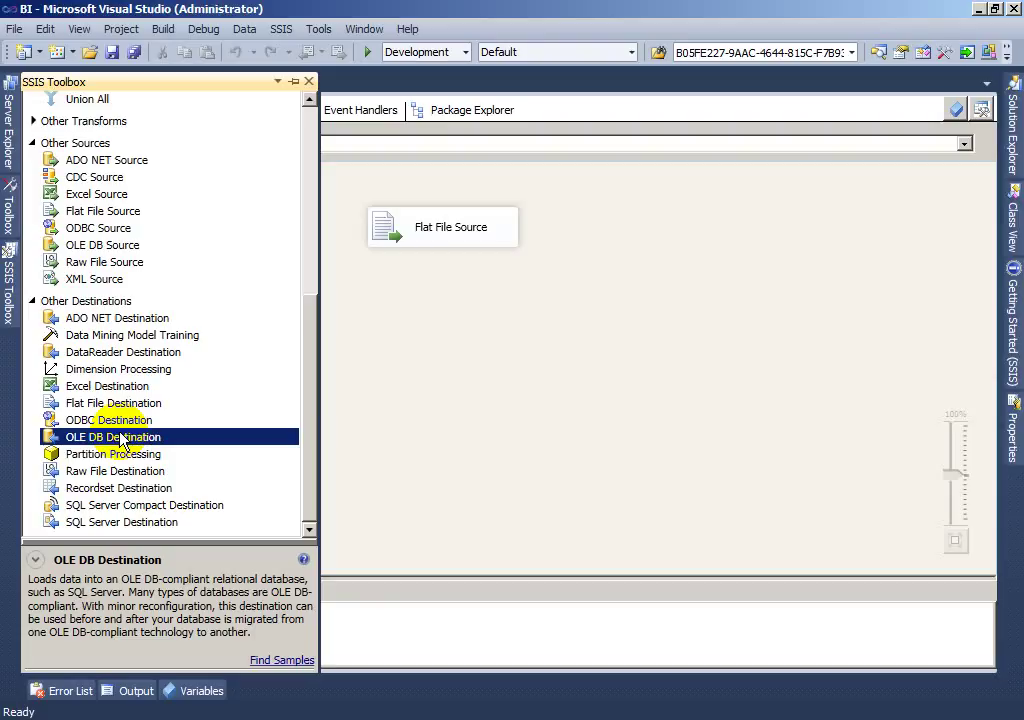
pyautogui.moveTo(120, 440); pyautogui.dragTo(430, 385)
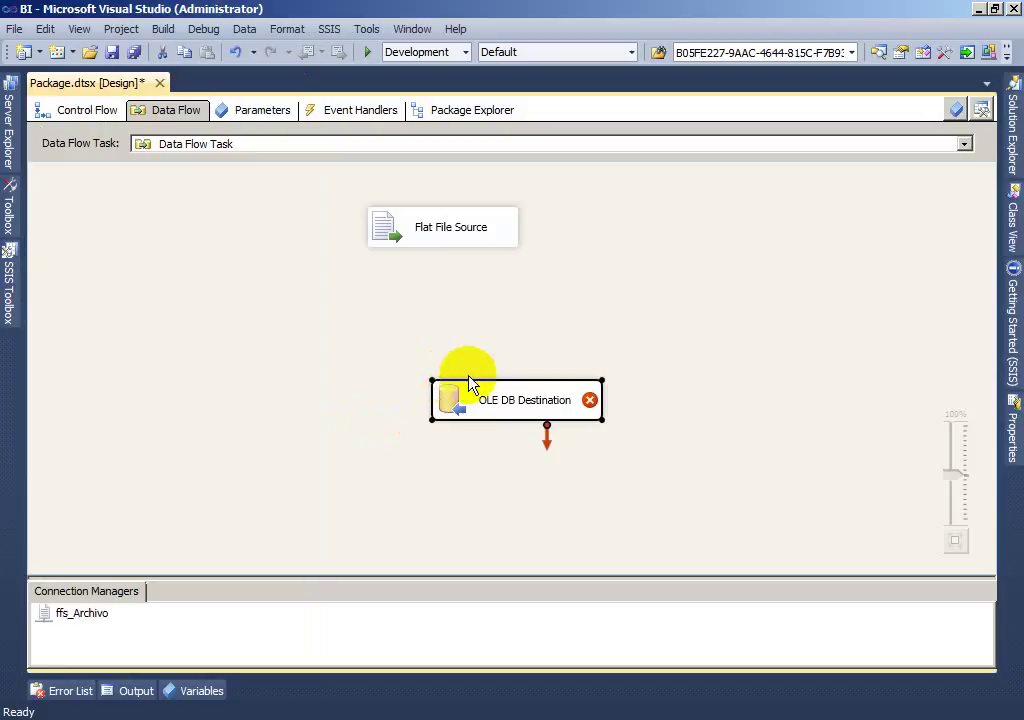
pyautogui.moveTo(500, 403); pyautogui.dragTo(439, 393)
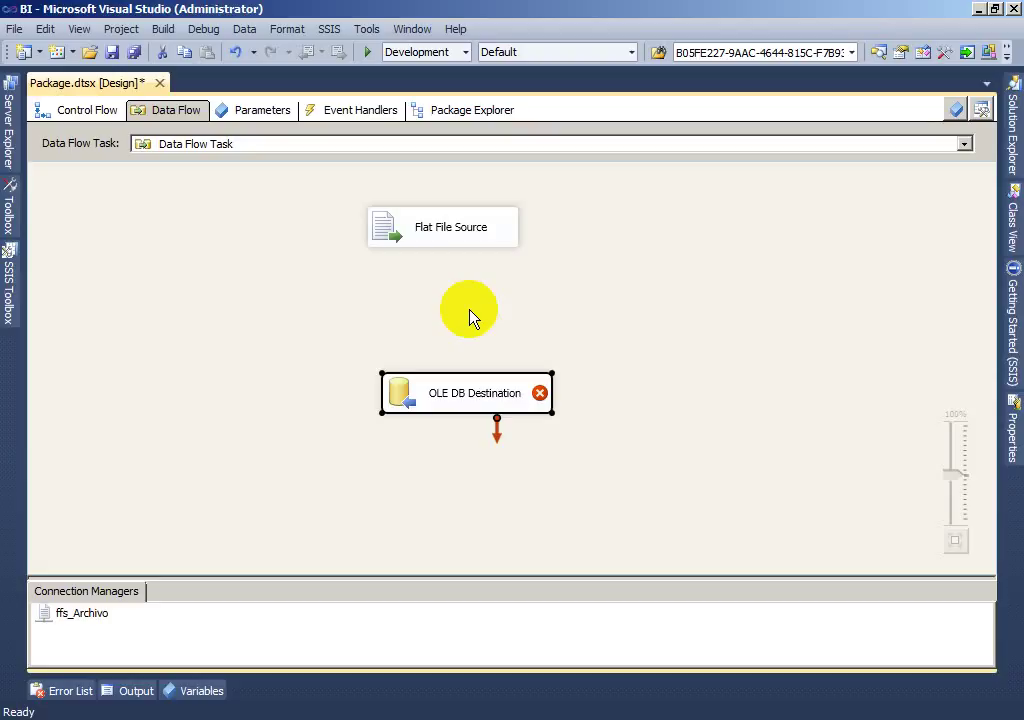
# Check the outputs of both components and connect the Flat File Source's data output to the OLE DB Destination.
pyautogui.click(471, 246)
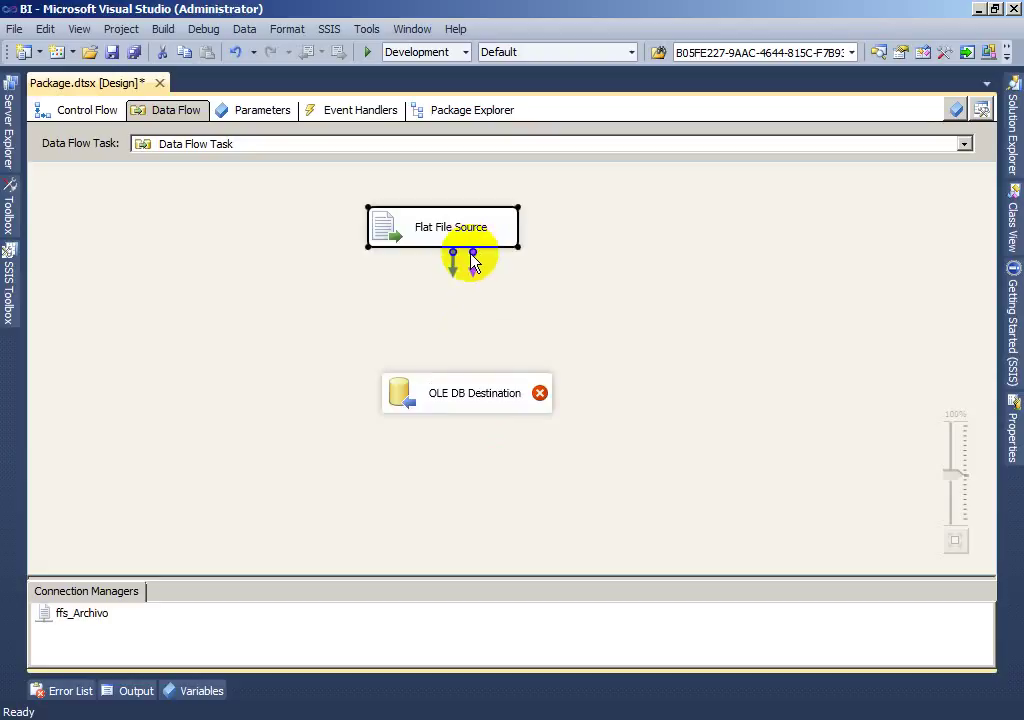
pyautogui.click(454, 404)
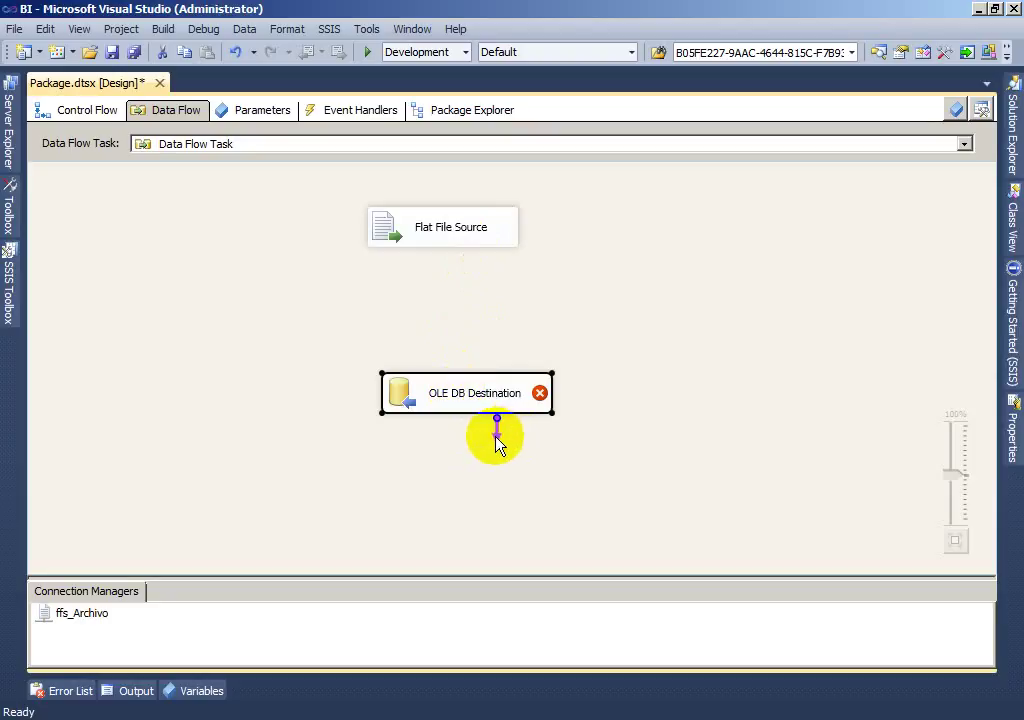
pyautogui.click(476, 233)
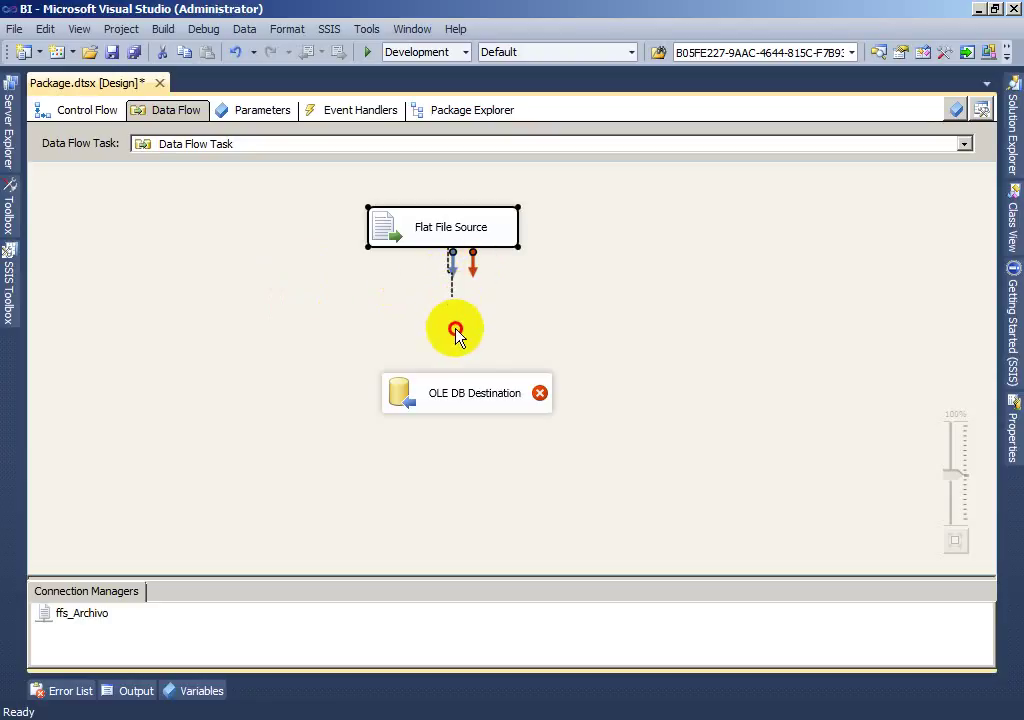
pyautogui.moveTo(456, 331); pyautogui.dragTo(459, 386)
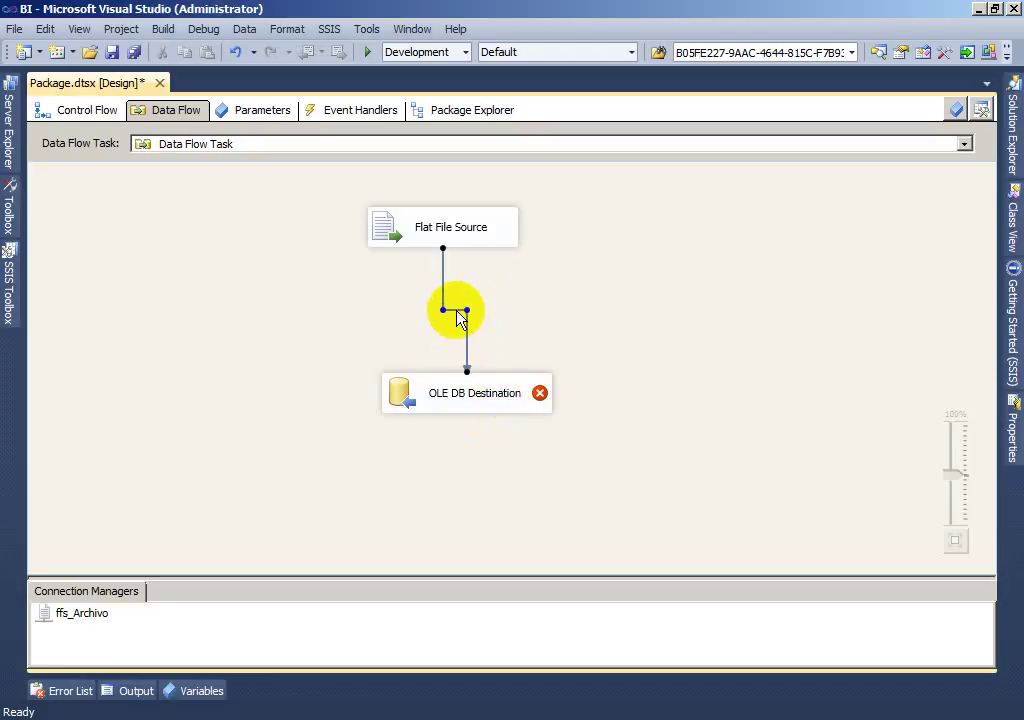
# Delete the connection between the two components and try to edit the OLE DB Destination without an input.
pyautogui.press('Delete')
pyautogui.doubleClick(496, 390)
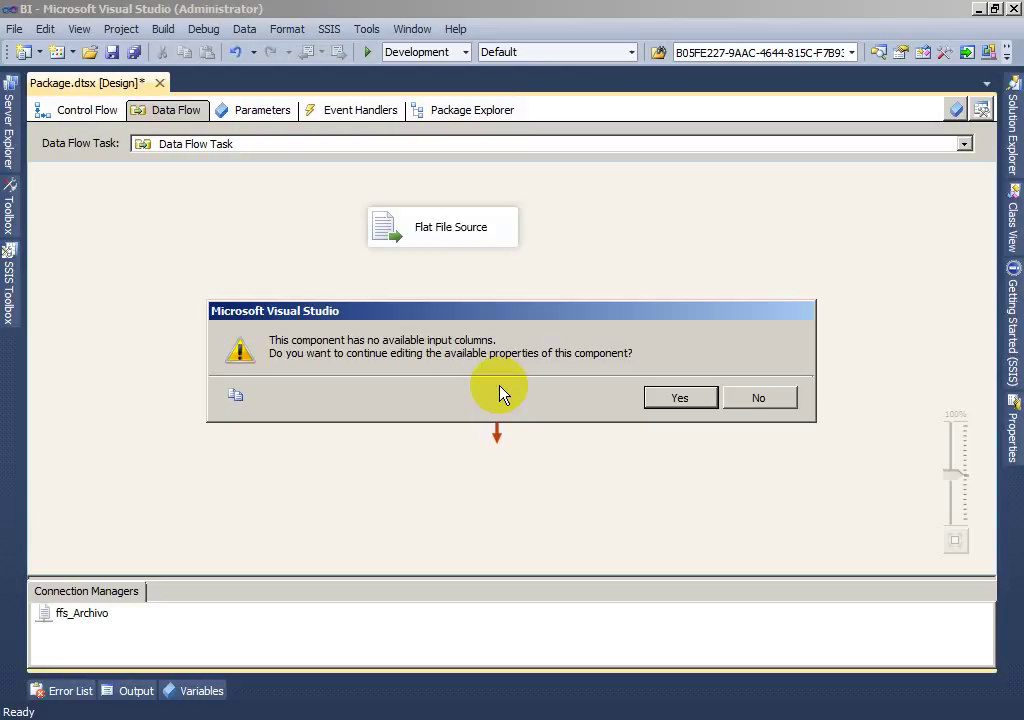
pyautogui.click(745, 397)
# Reconnect the Flat File Source's data output to the OLE DB Destination and open the destination's editor.
pyautogui.click(485, 240)
pyautogui.moveTo(451, 277); pyautogui.dragTo(466, 400)
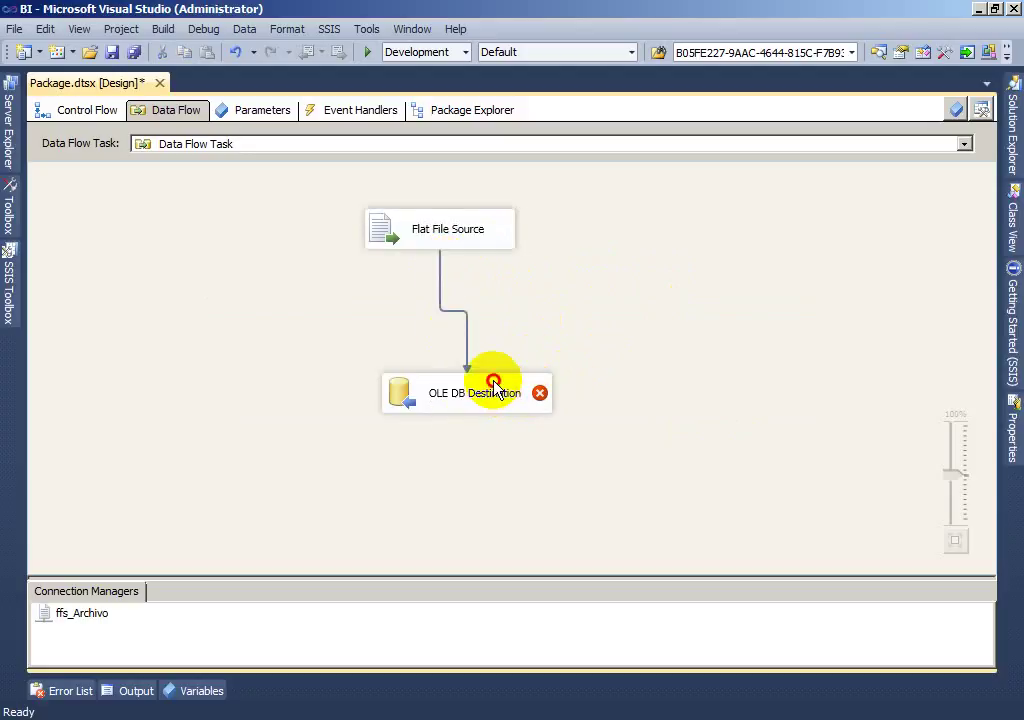
pyautogui.doubleClick(496, 392)
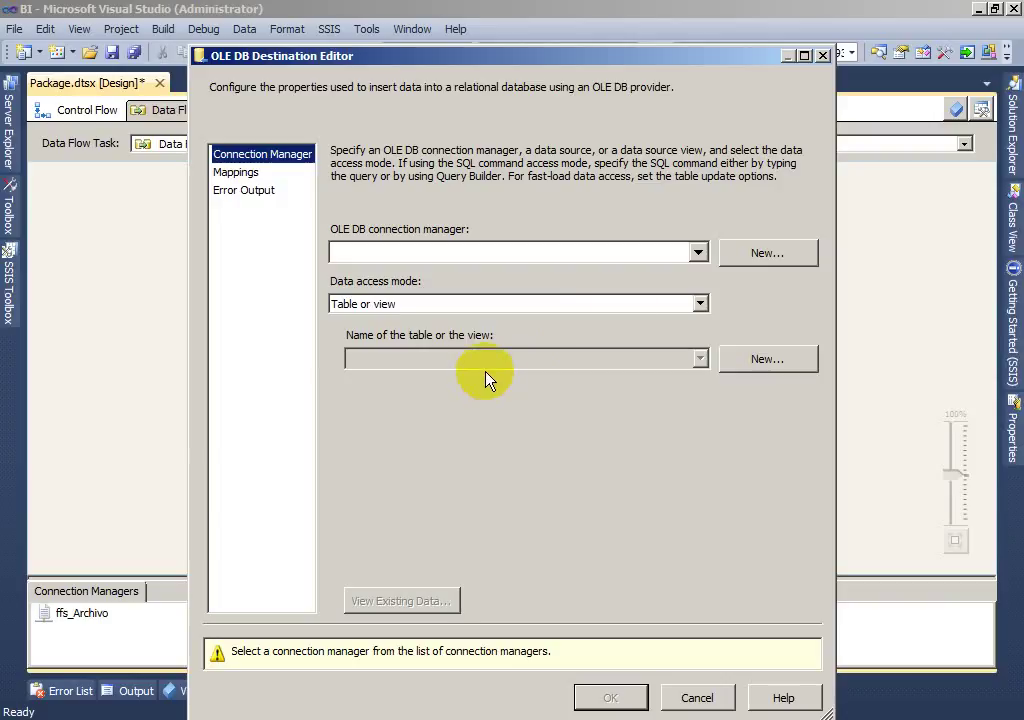
# Start a new OLE DB connection for the destination, set its server to the local machine's sql2012 instance and open its database list.
pyautogui.click(698, 253)
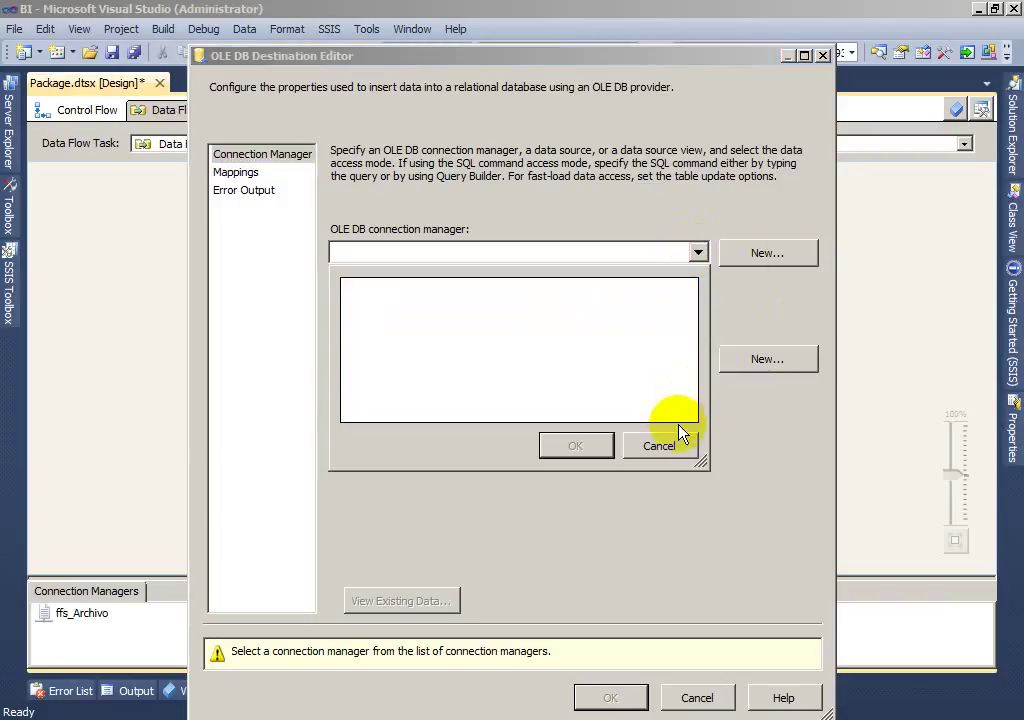
pyautogui.click(662, 446)
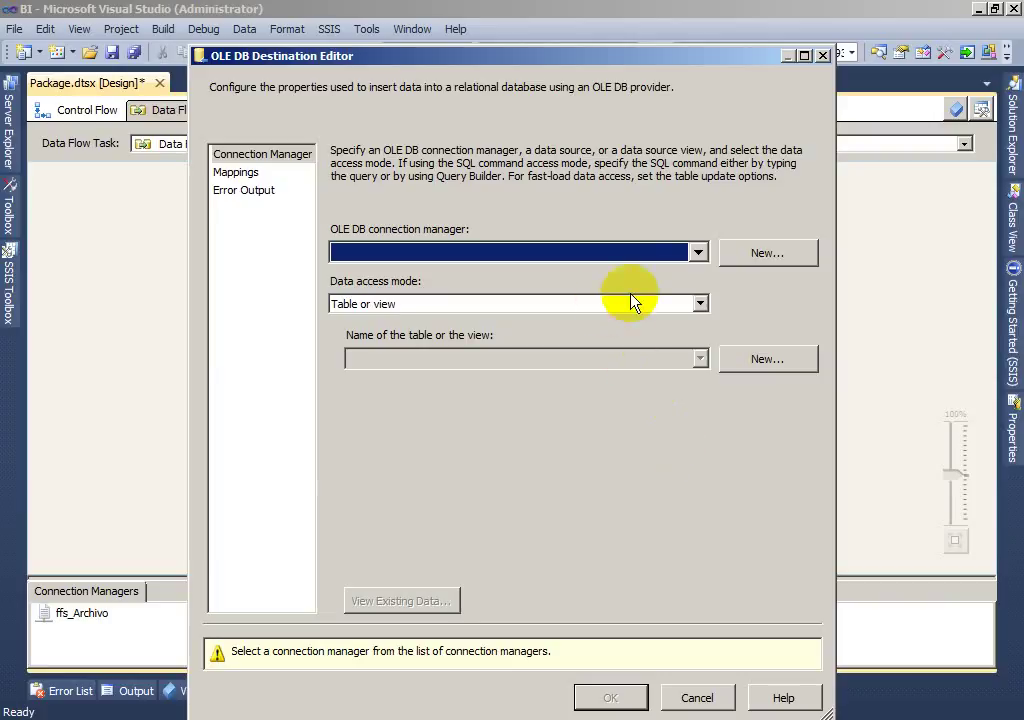
pyautogui.click(740, 265)
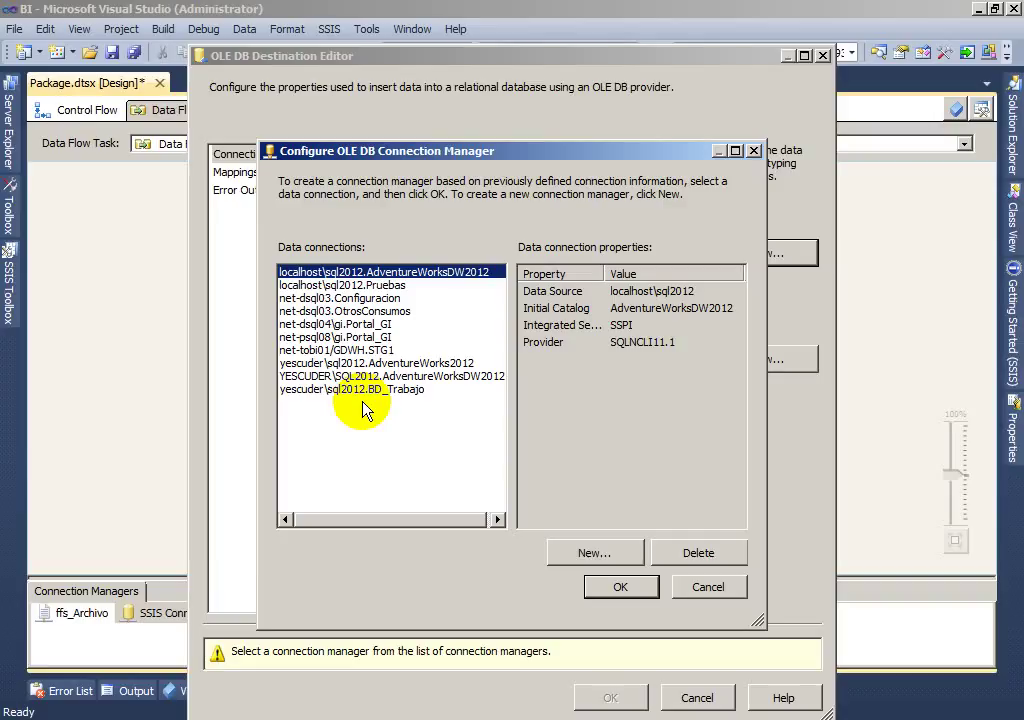
pyautogui.click(620, 565)
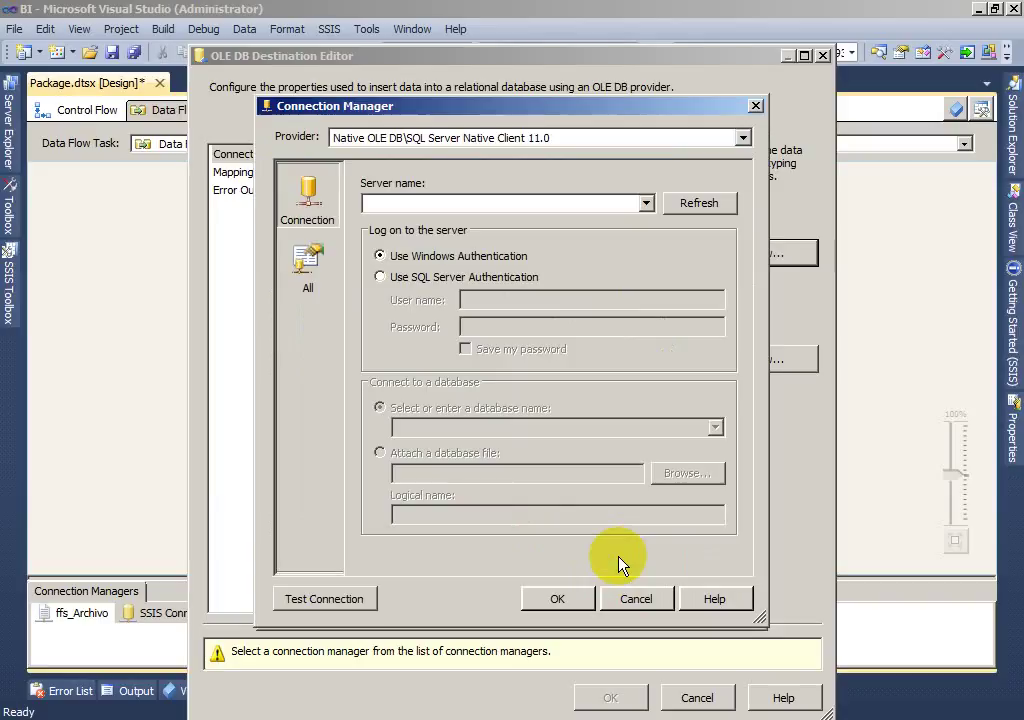
pyautogui.click(556, 203)
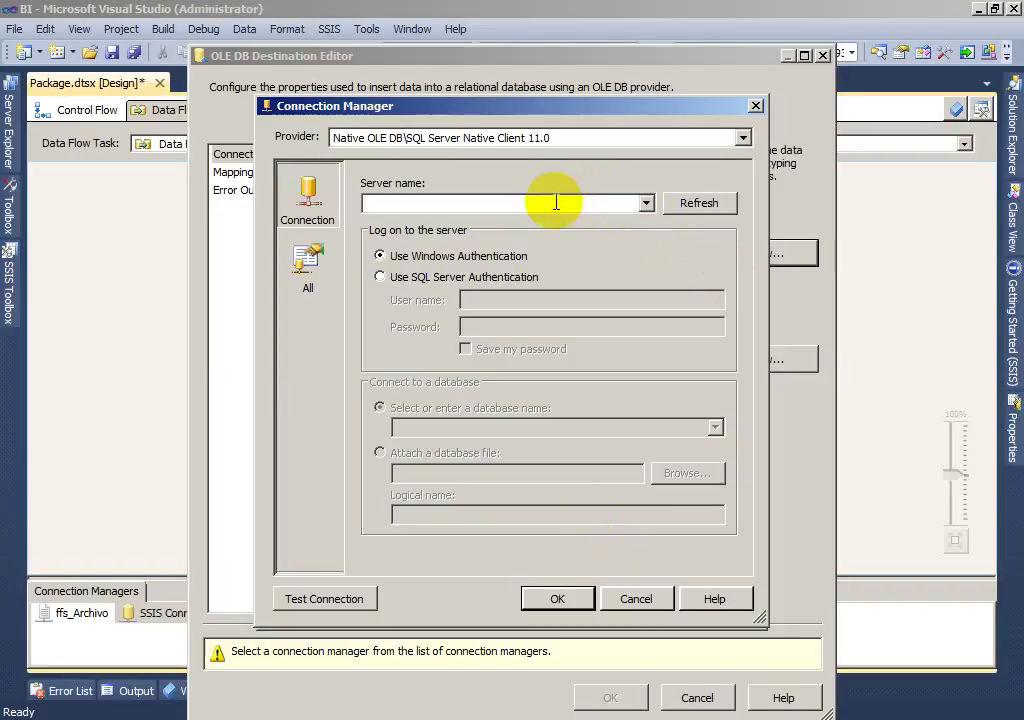
pyautogui.write('yescuder')
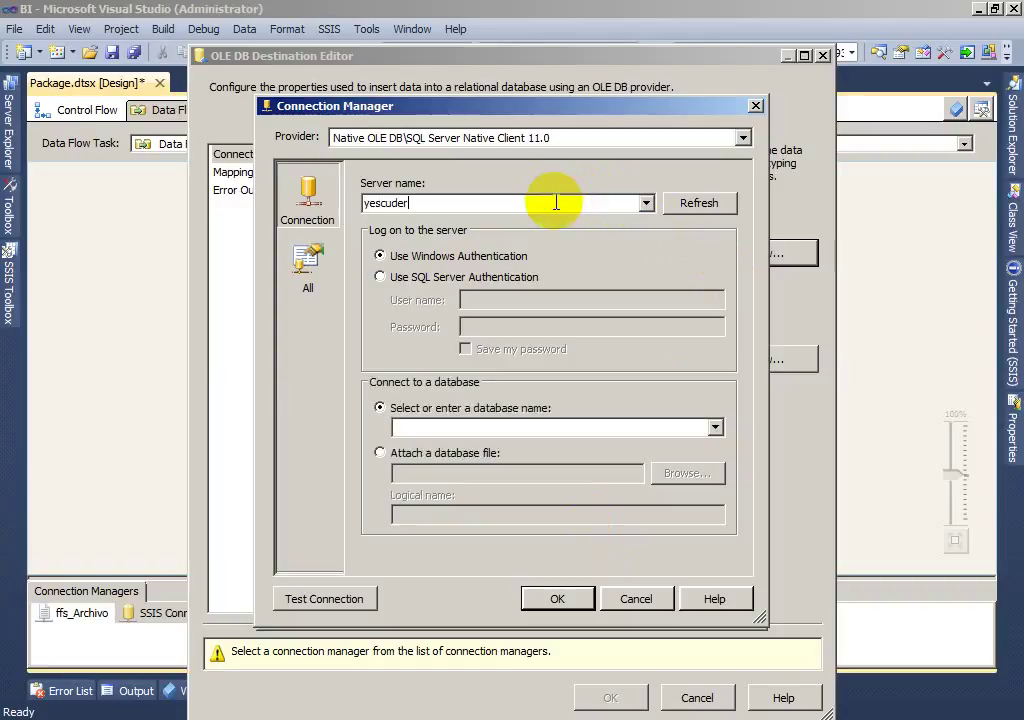
pyautogui.write('\\sql2012')
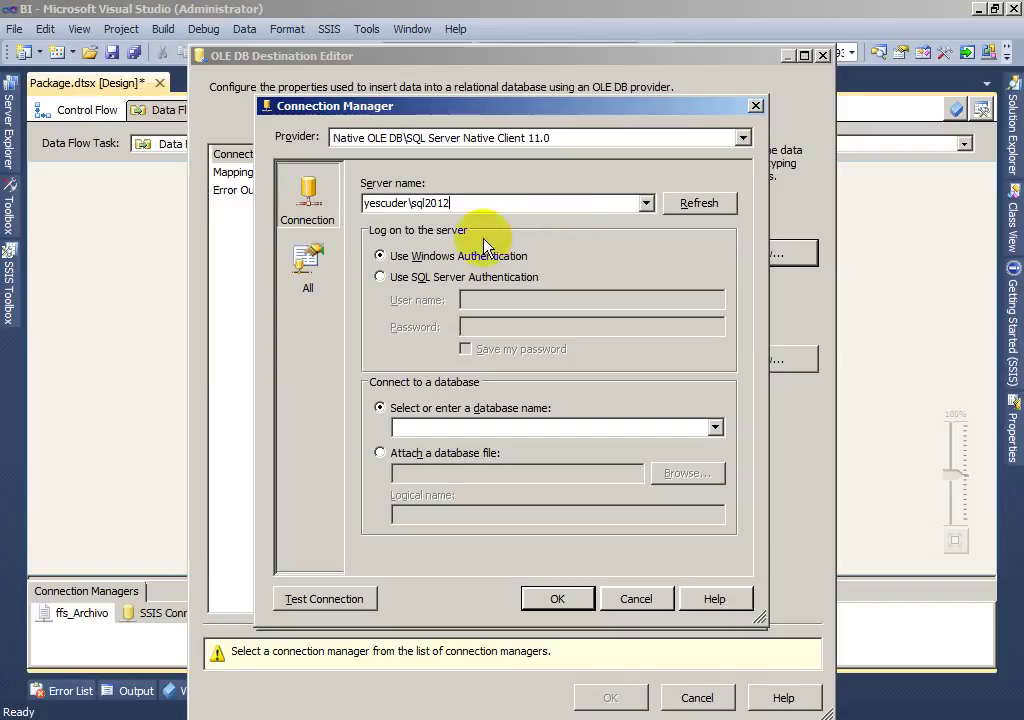
pyautogui.click(717, 427)
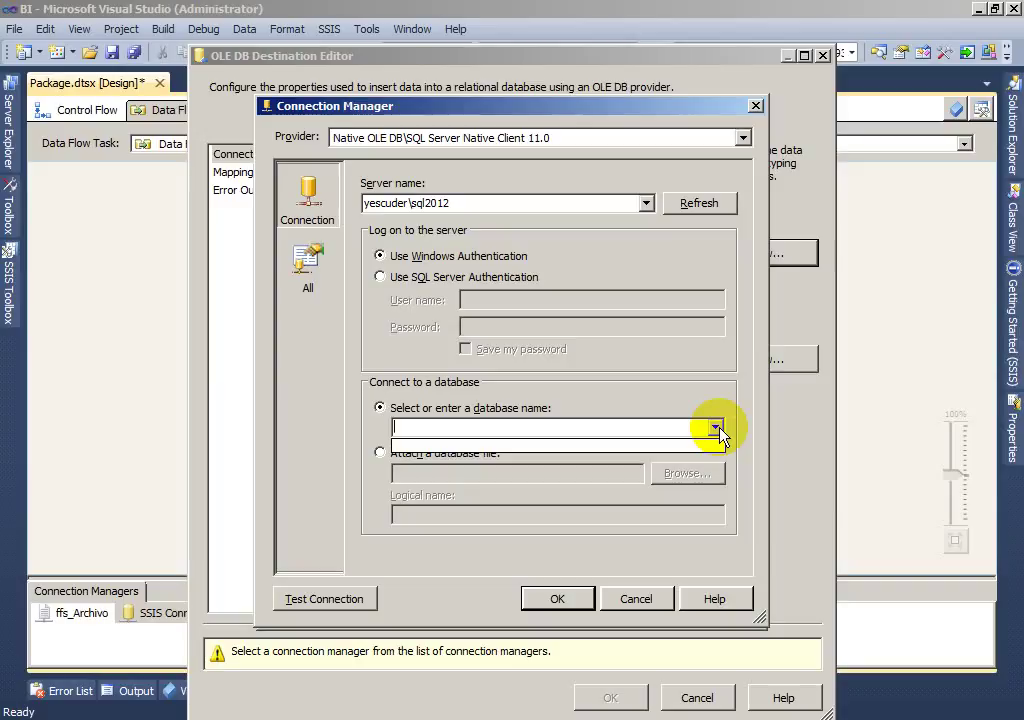
pyautogui.click(716, 428)
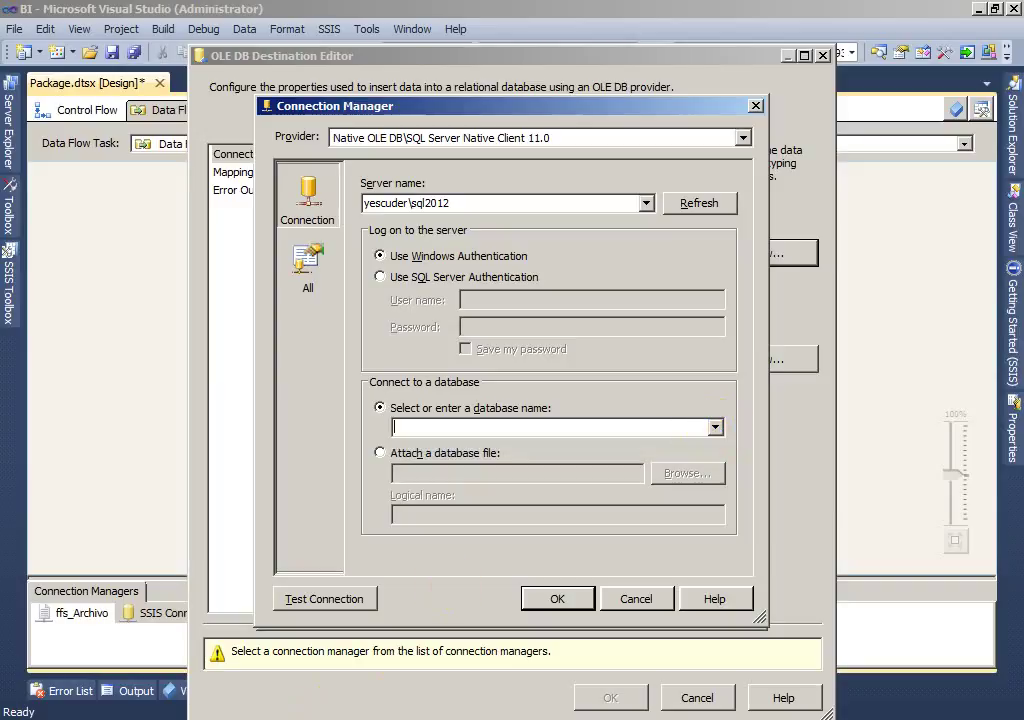
# Search the computer for services and open the Windows Services console.
pyautogui.click(28, 718)
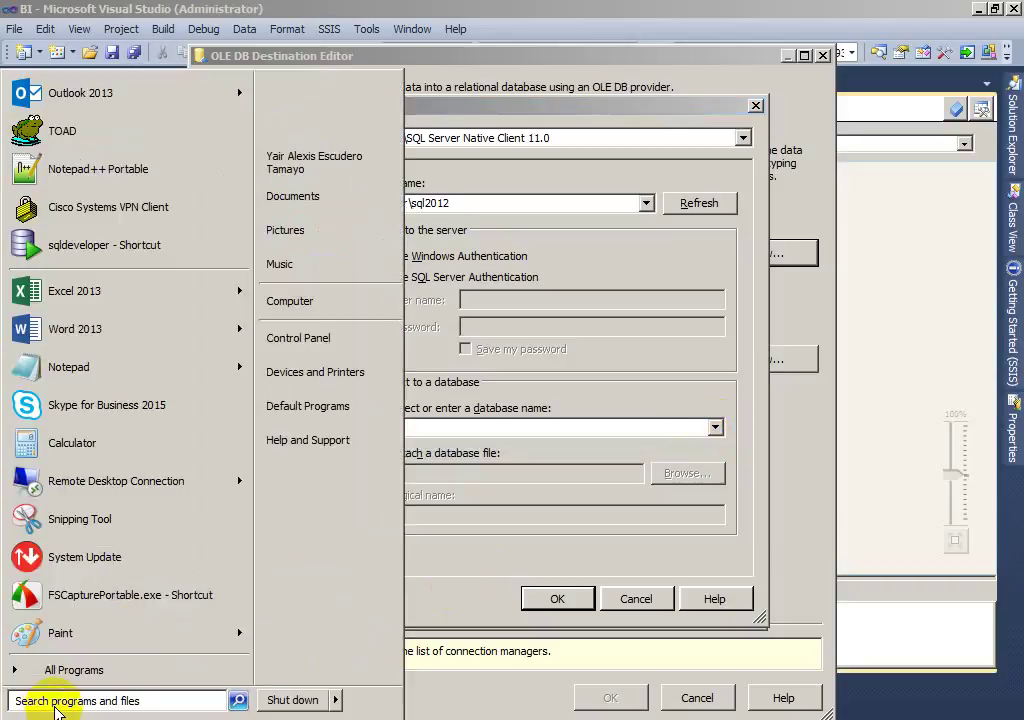
pyautogui.write('service')
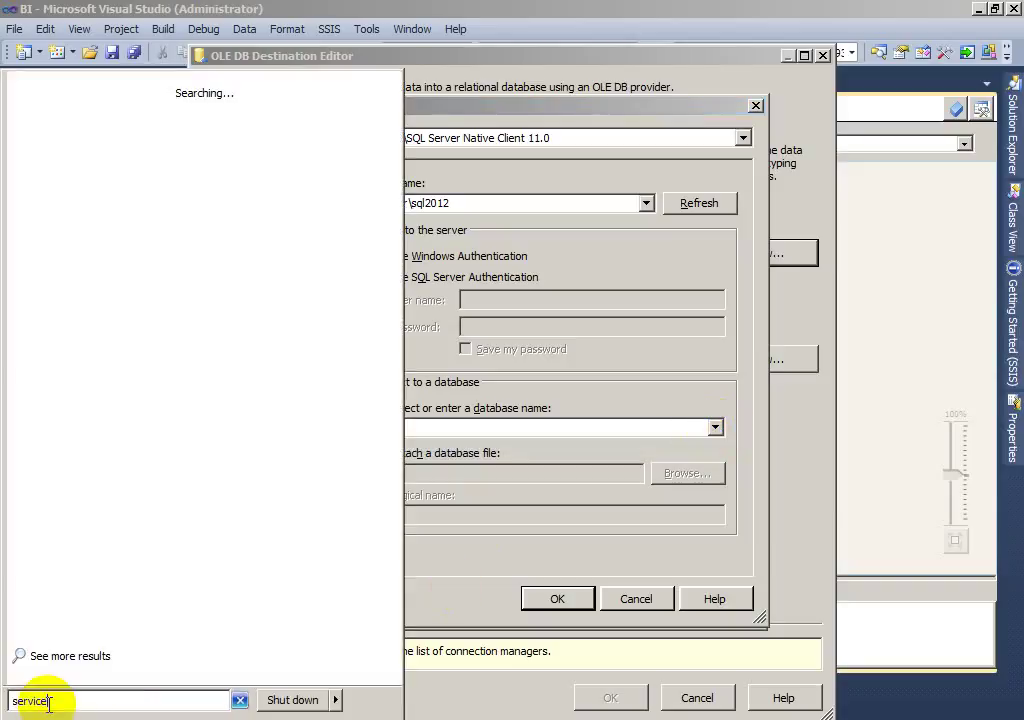
pyautogui.write('s')
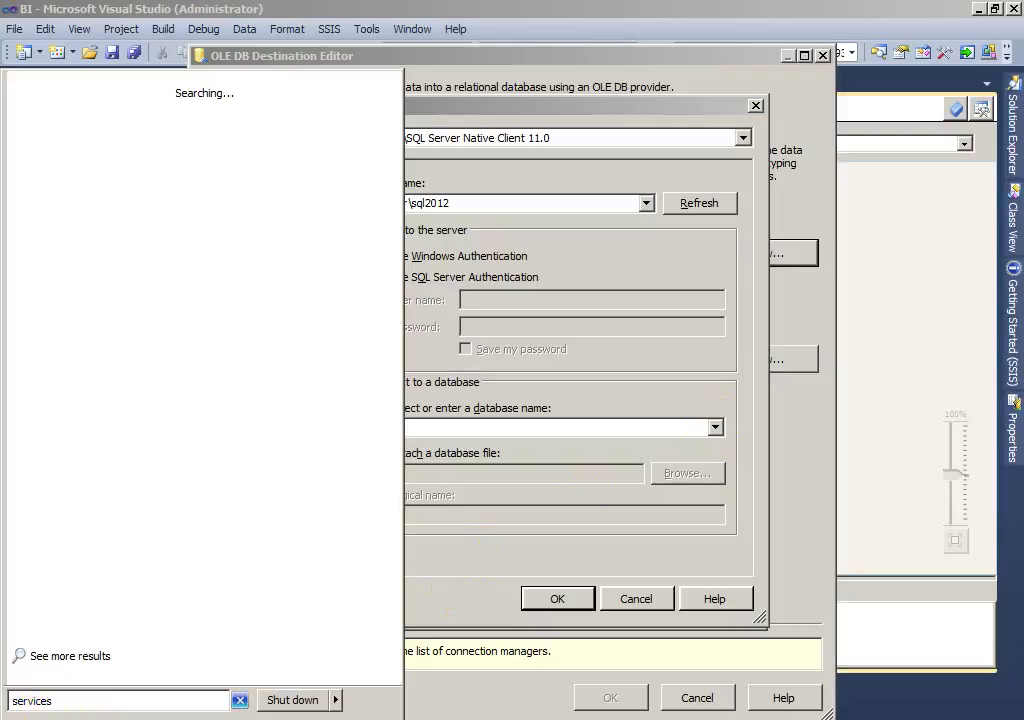
pyautogui.click(70, 110)
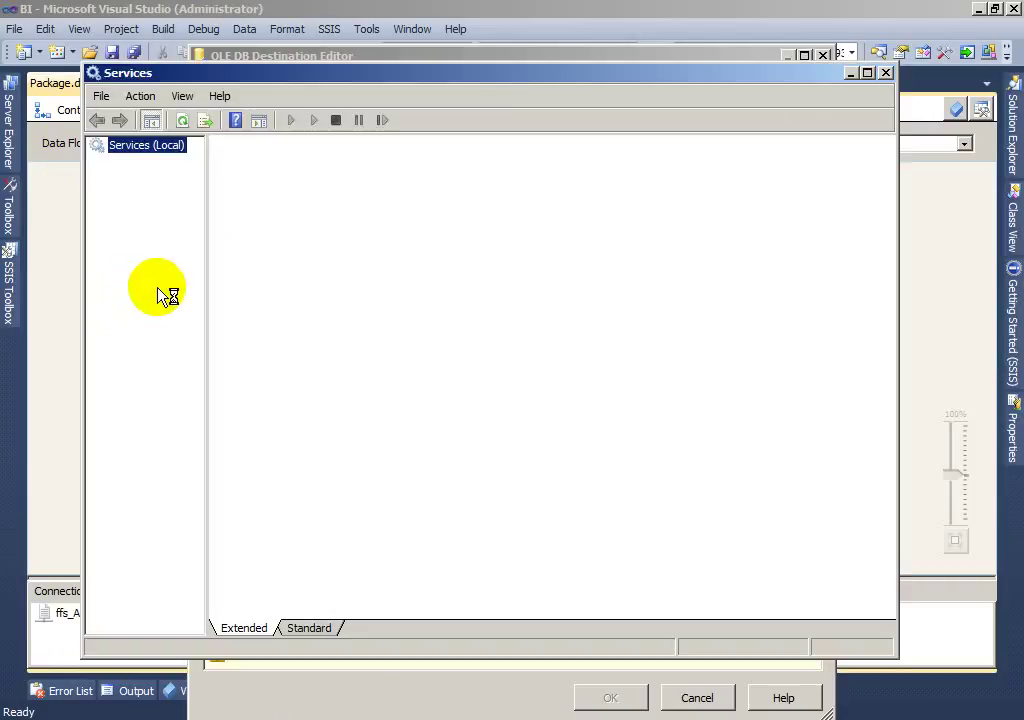
# Find the SQL Server (SQL2012) service in the Windows services list and start it.
pyautogui.click(867, 73)
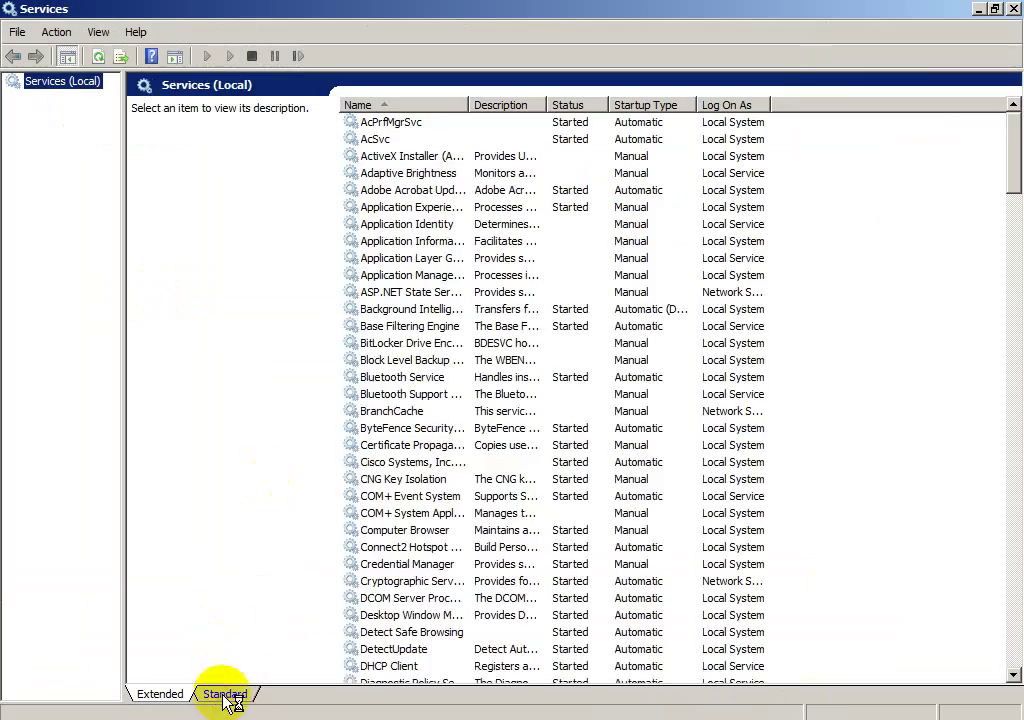
pyautogui.click(226, 694)
pyautogui.moveTo(256, 84); pyautogui.dragTo(336, 84)
pyautogui.scroll(-4, 283, 222)
pyautogui.scroll(-20, 283, 222)
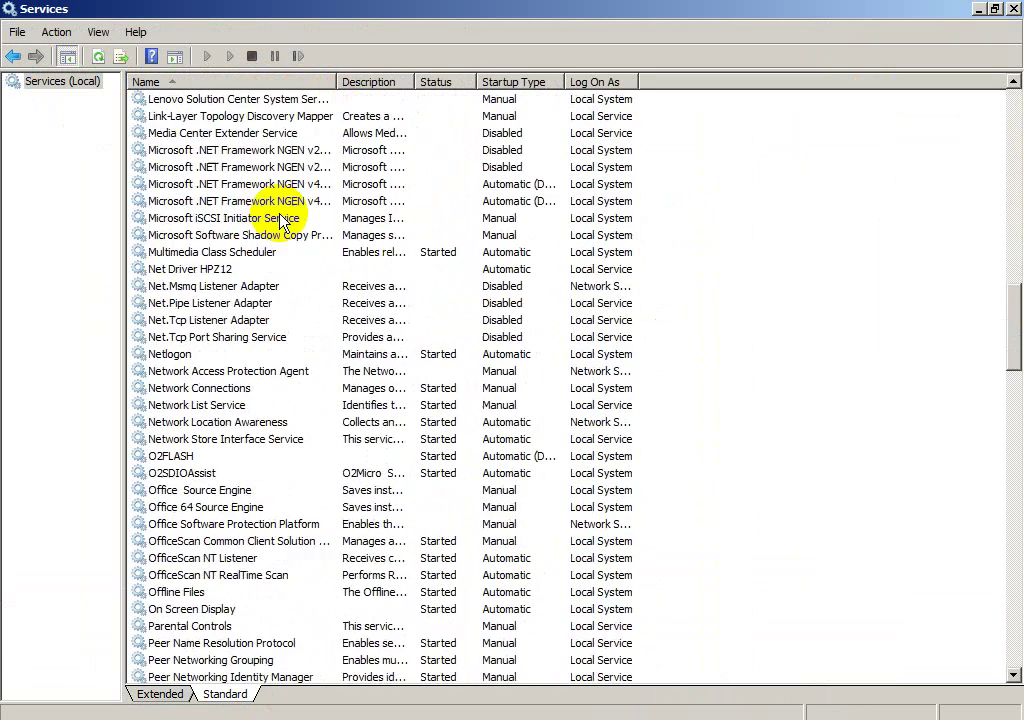
pyautogui.scroll(-5, 283, 222)
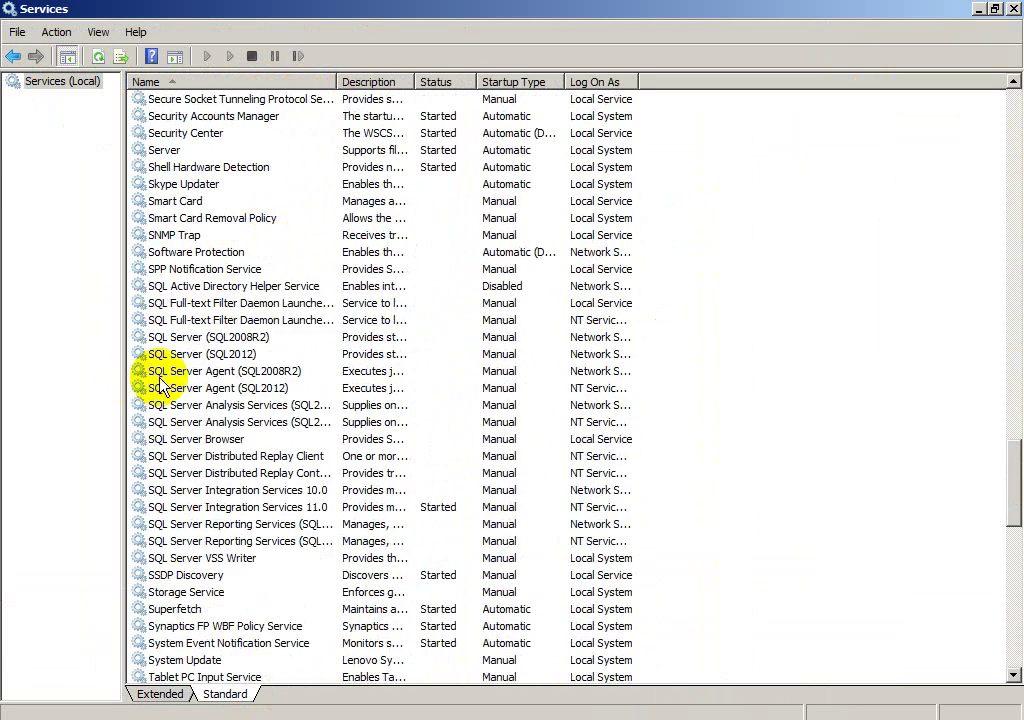
pyautogui.click(230, 354)
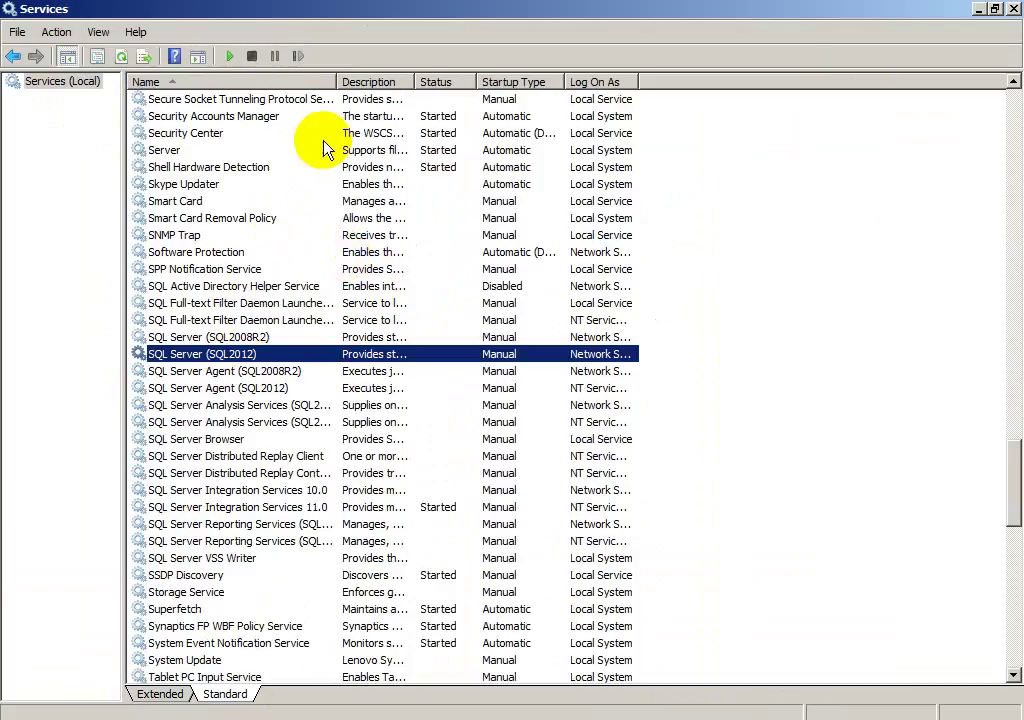
pyautogui.moveTo(353, 86); pyautogui.dragTo(410, 84)
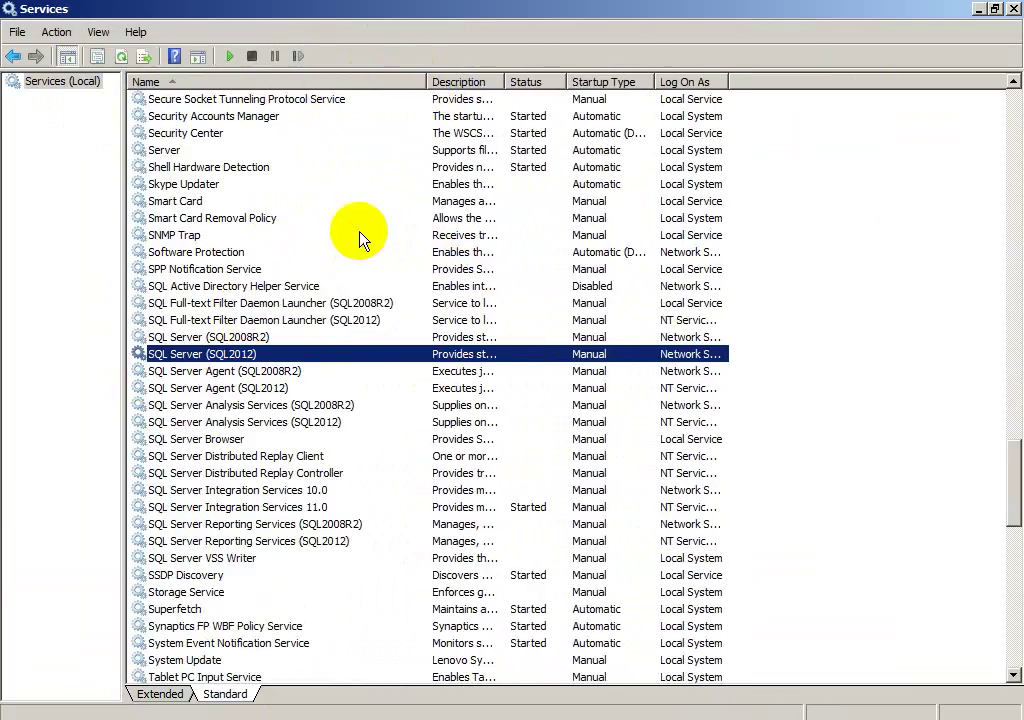
pyautogui.rightClick(495, 355)
pyautogui.click(530, 362)
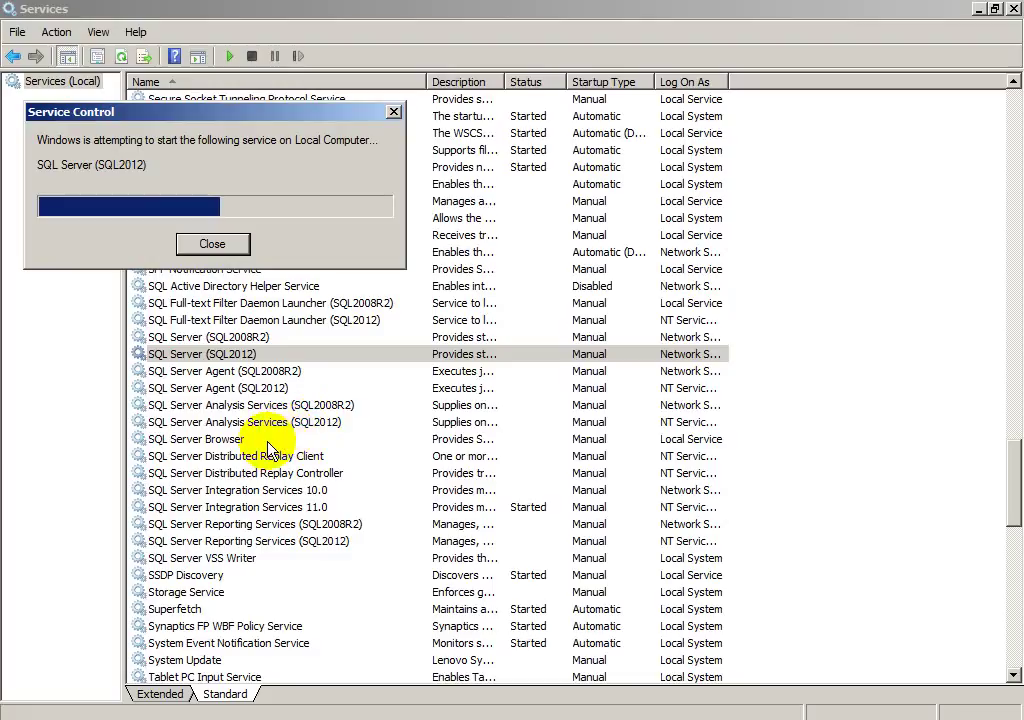
# Start the SQL Server Browser service and return to the destination's connection settings.
pyautogui.click(272, 446)
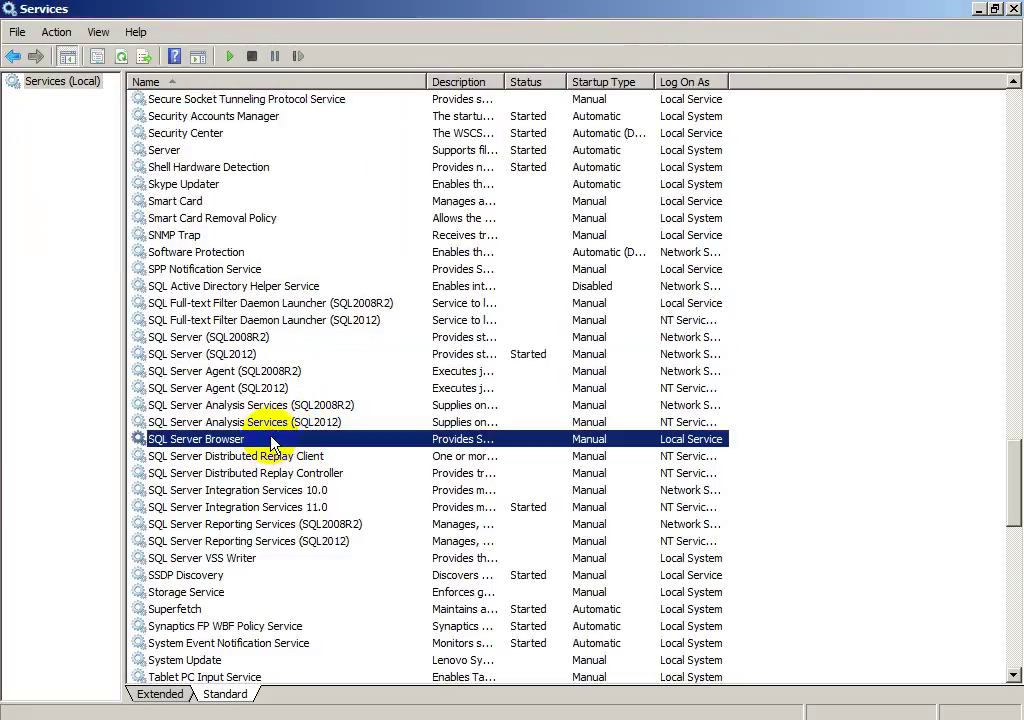
pyautogui.rightClick(276, 448)
pyautogui.click(291, 447)
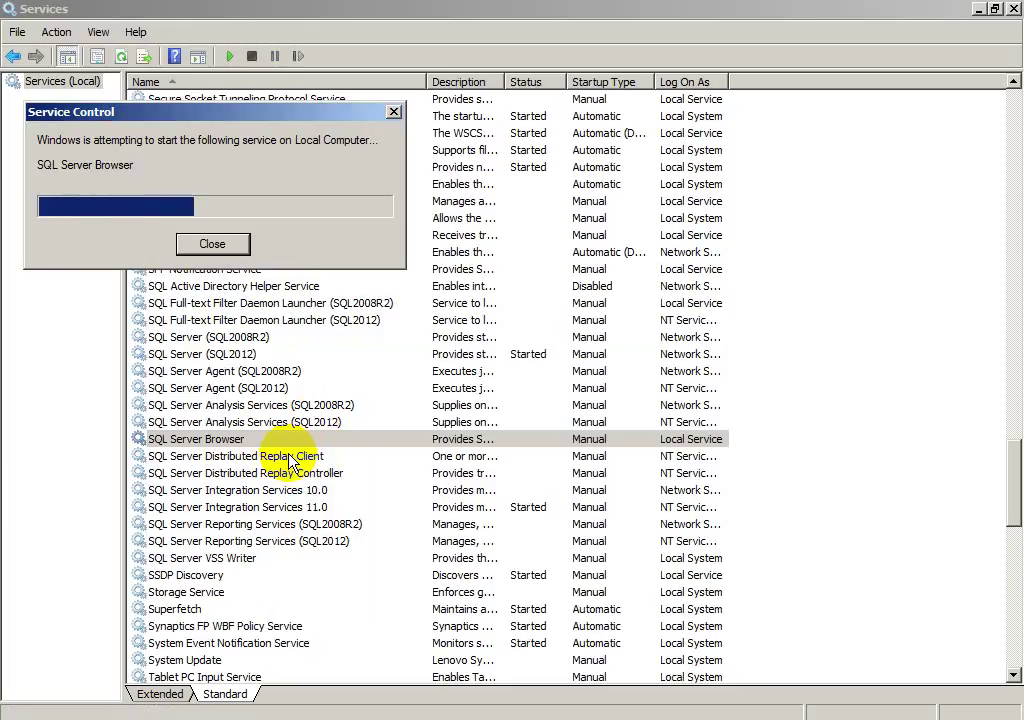
pyautogui.click(979, 10)
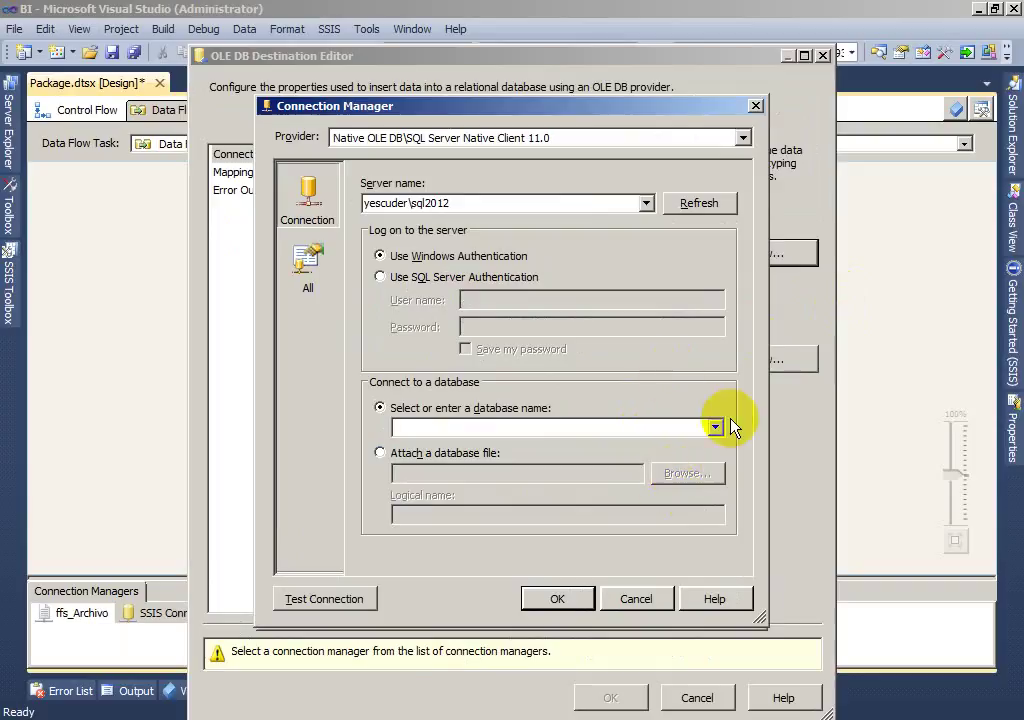
# Refresh the available servers and choose the local machine's SQL2012 instance as the connection's server.
pyautogui.click(718, 429)
pyautogui.click(718, 429)
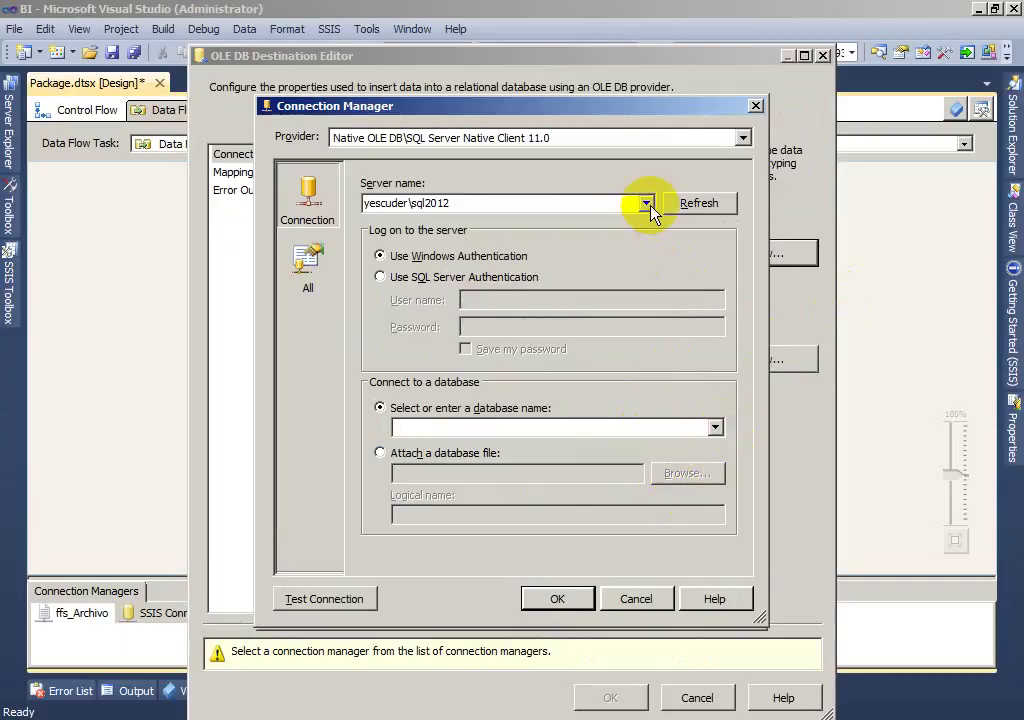
pyautogui.doubleClick(573, 199)
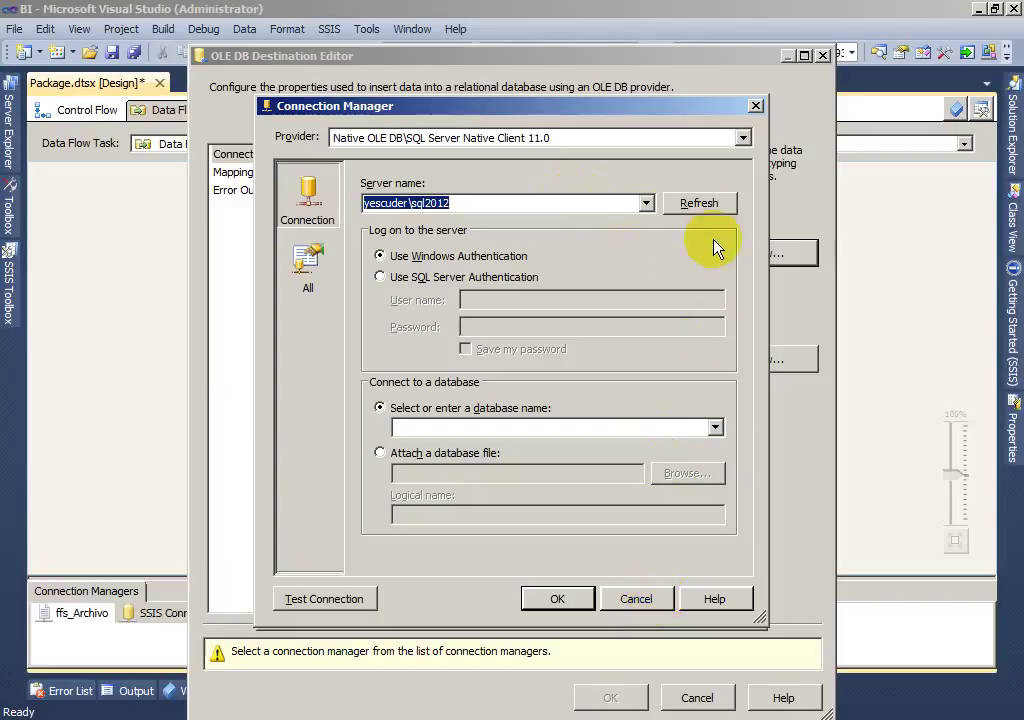
pyautogui.click(702, 205)
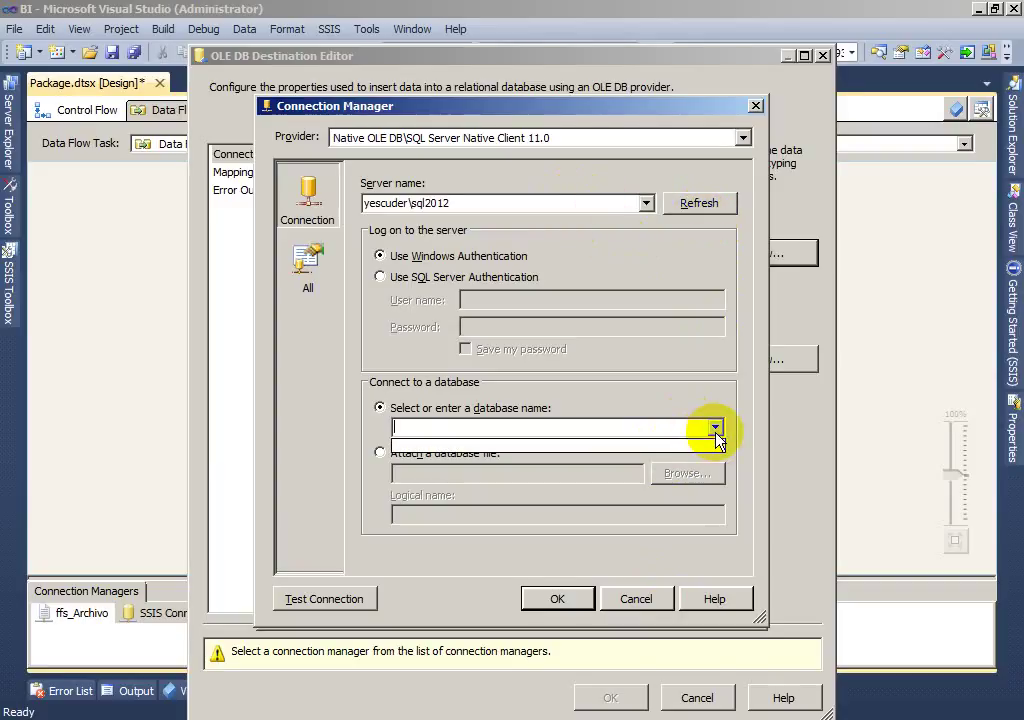
pyautogui.click(410, 205)
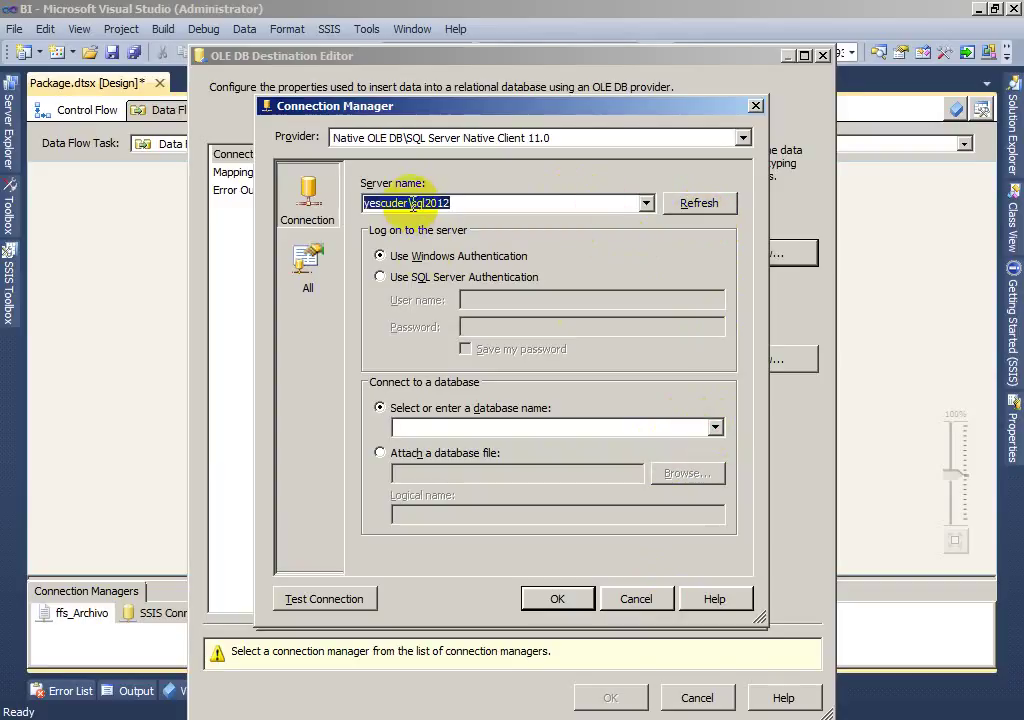
pyautogui.click(410, 205)
pyautogui.press('Down')
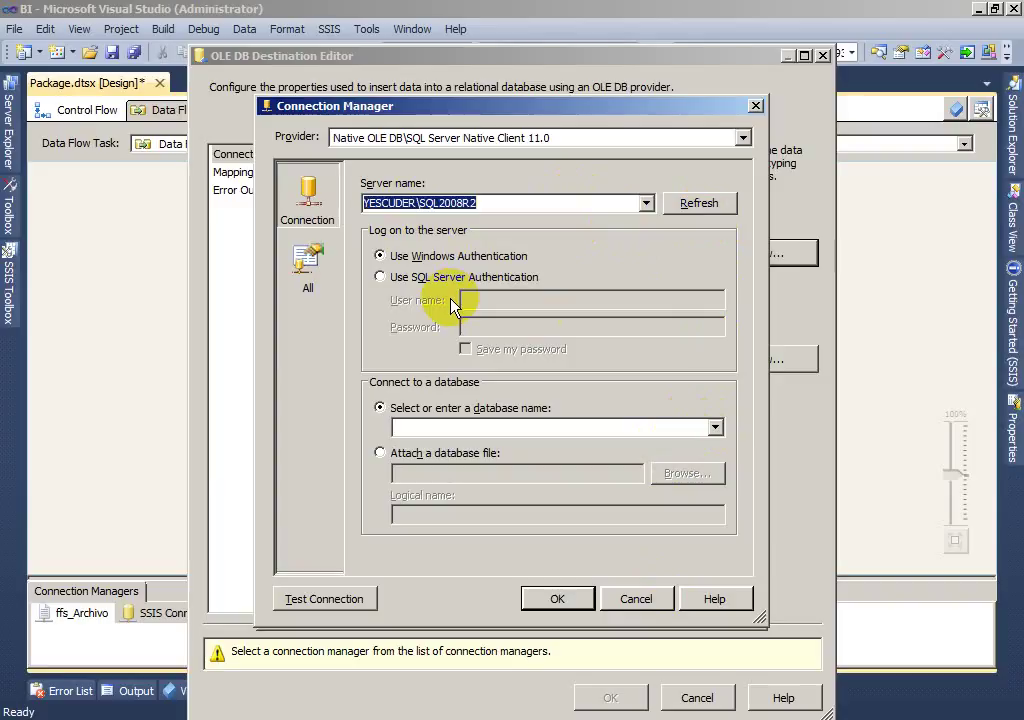
pyautogui.click(646, 203)
pyautogui.click(588, 235)
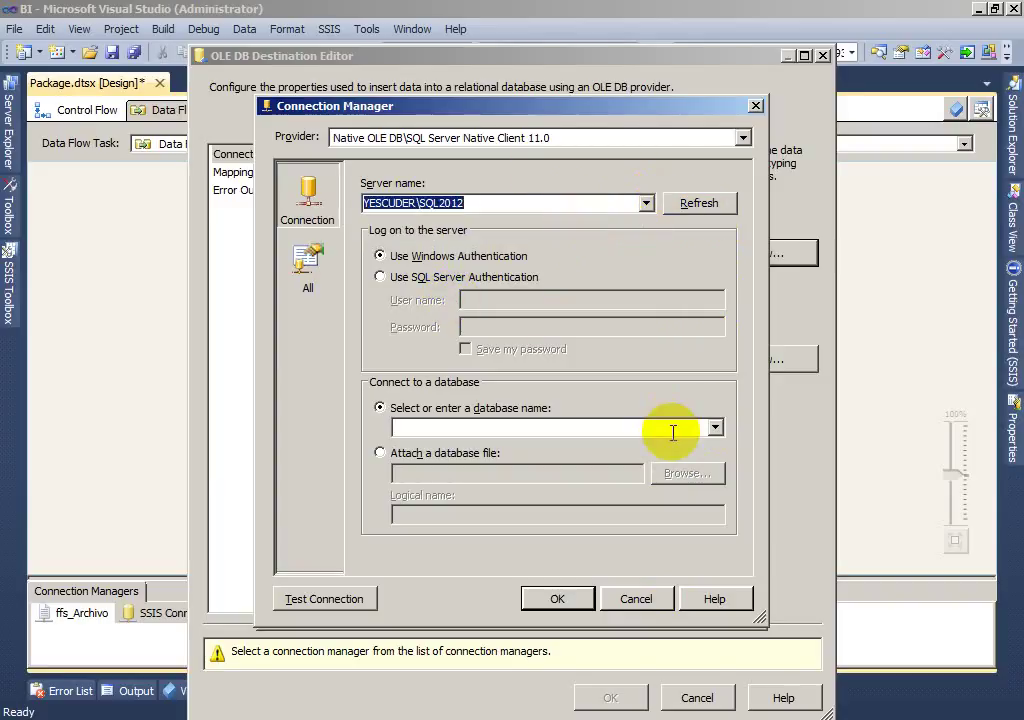
# Select the Pruebas database, test the connection and accept it as the destination's OLE DB connection manager.
pyautogui.click(716, 428)
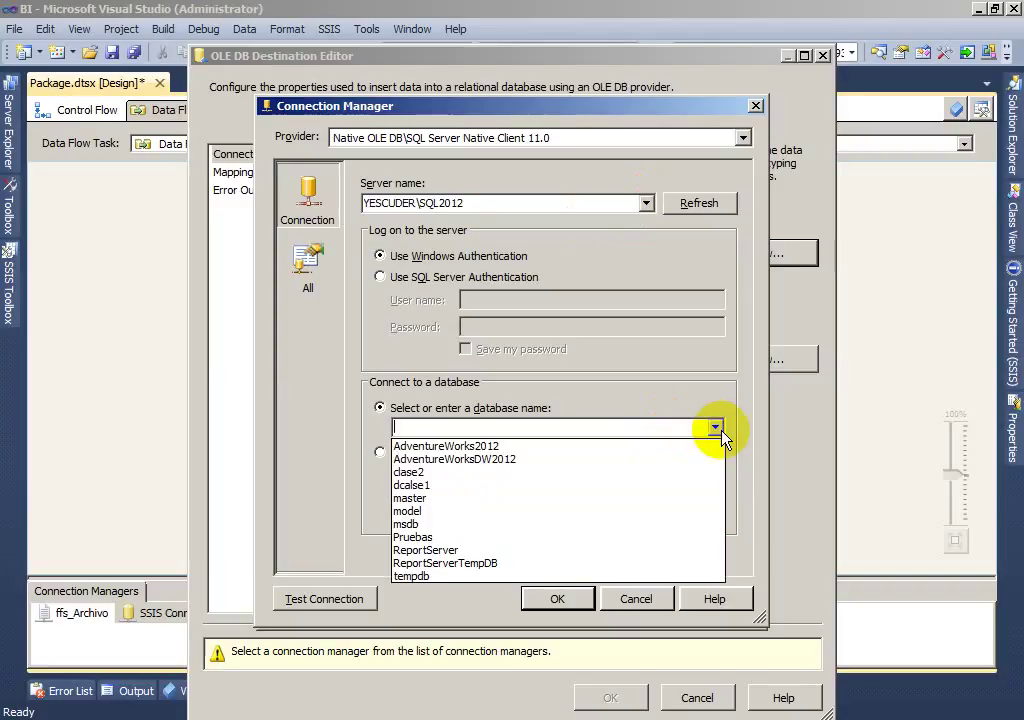
pyautogui.click(531, 537)
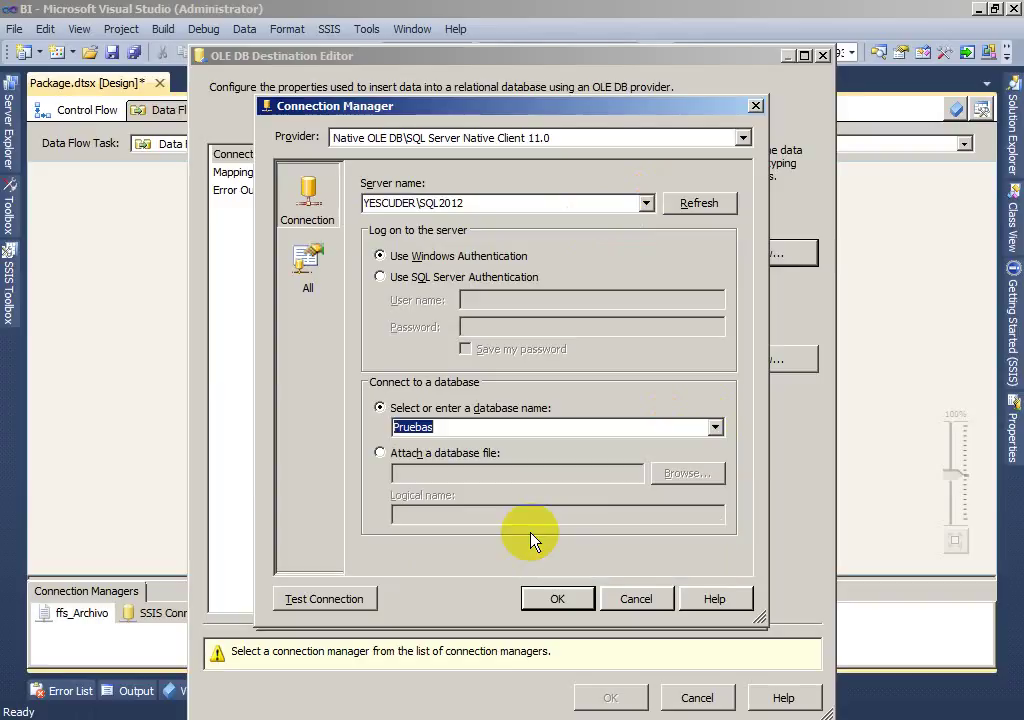
pyautogui.click(343, 601)
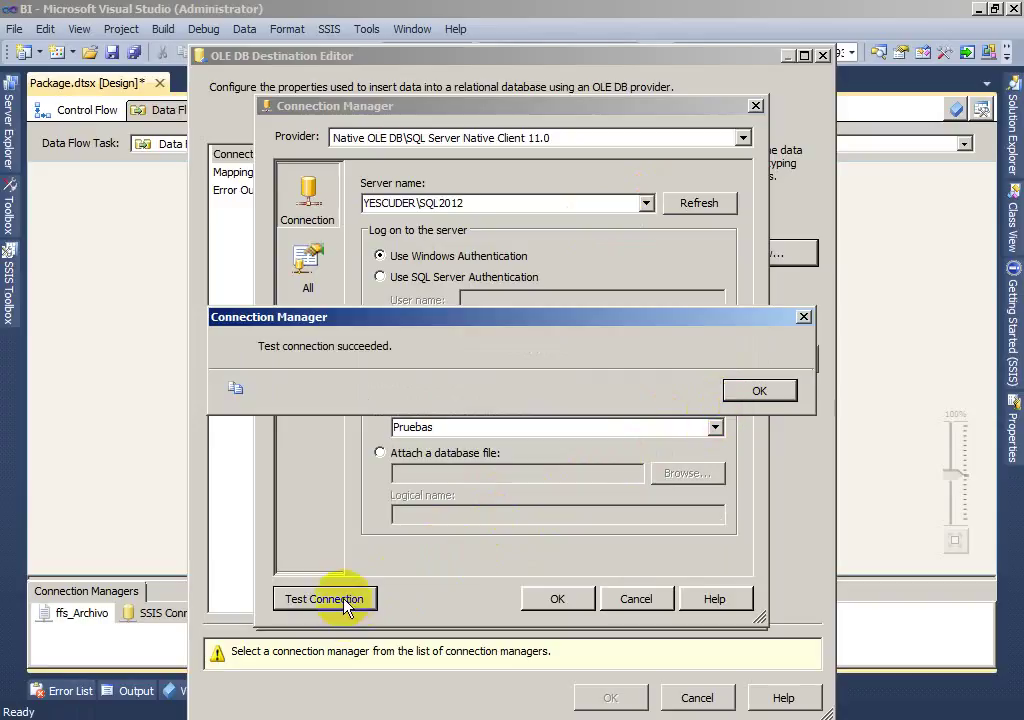
pyautogui.click(729, 397)
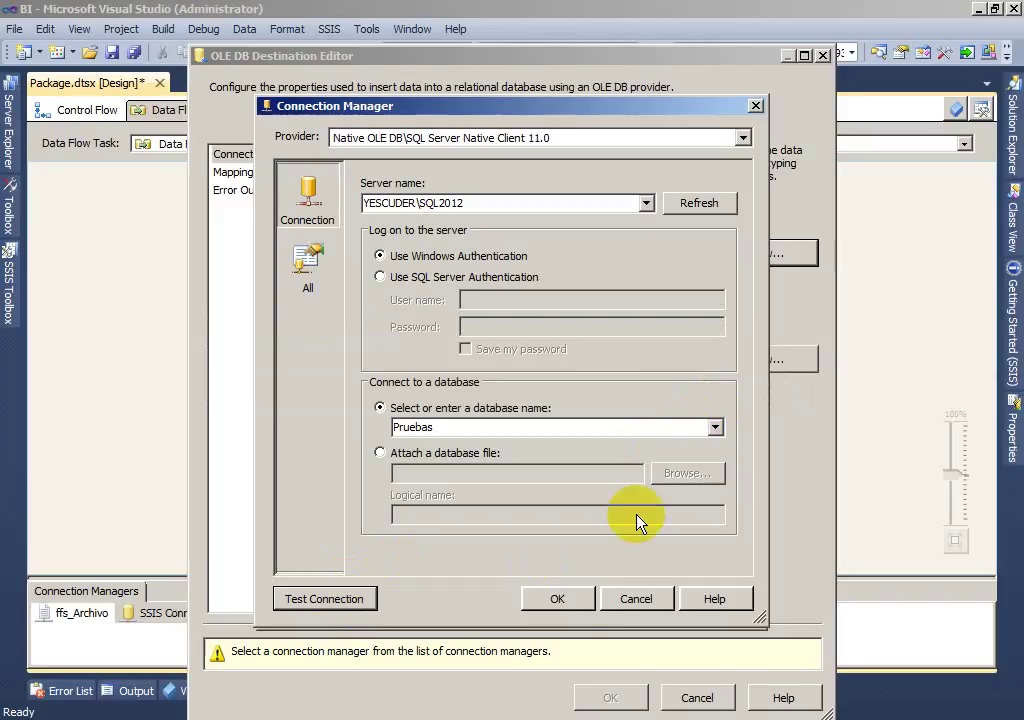
pyautogui.click(583, 597)
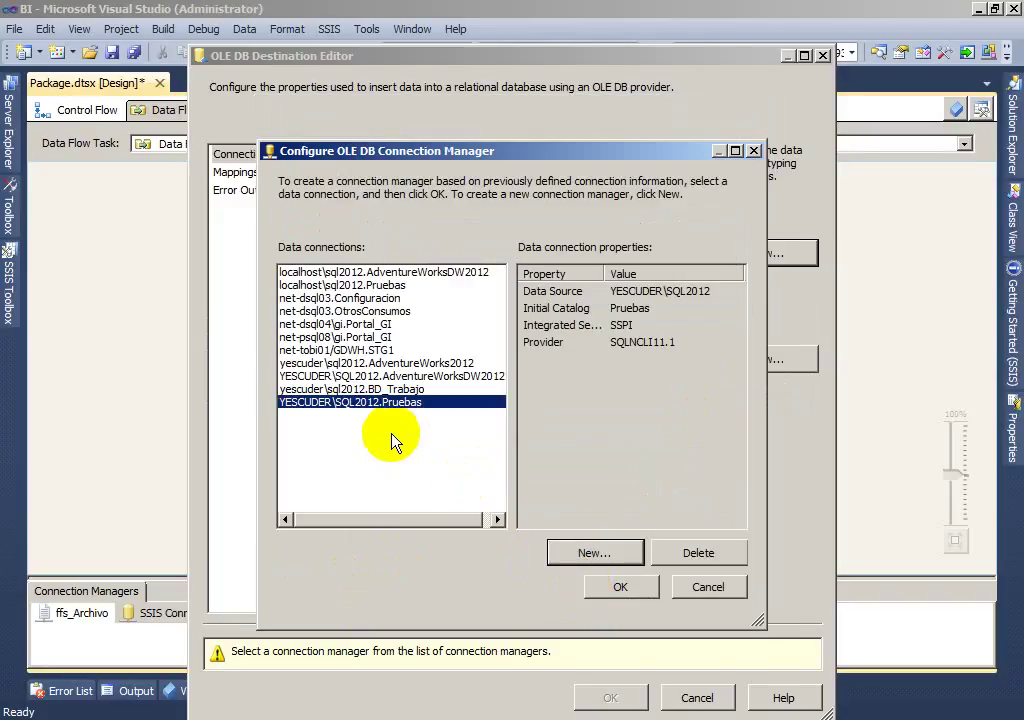
pyautogui.click(612, 589)
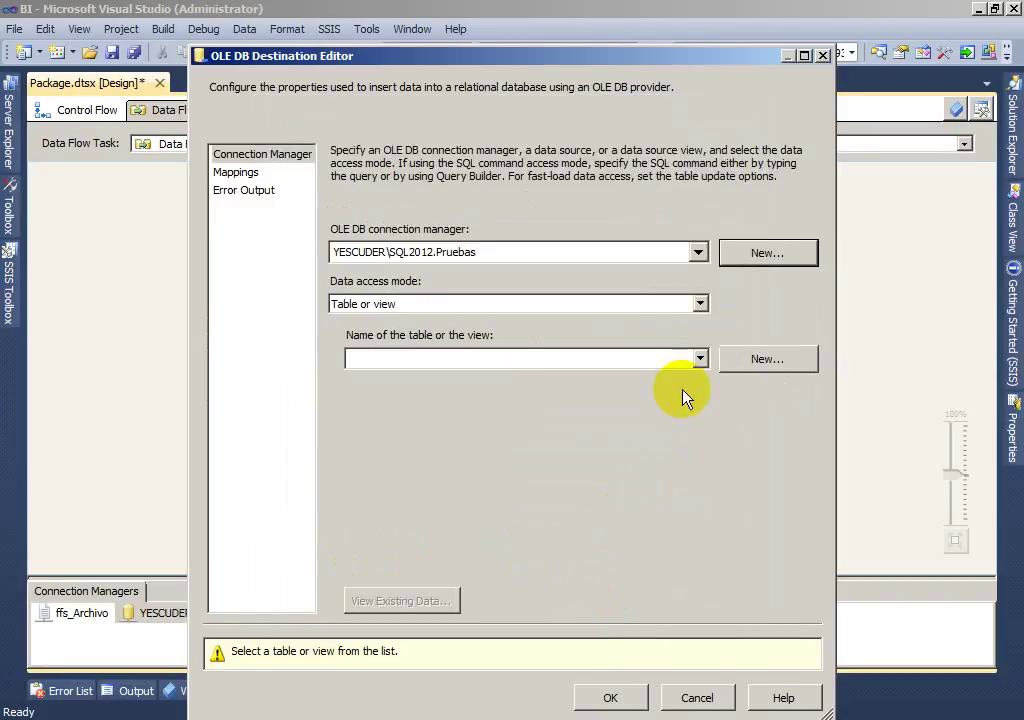
# Review the data access modes, keeping Table or view, and check which existing tables the destination can use.
pyautogui.click(700, 304)
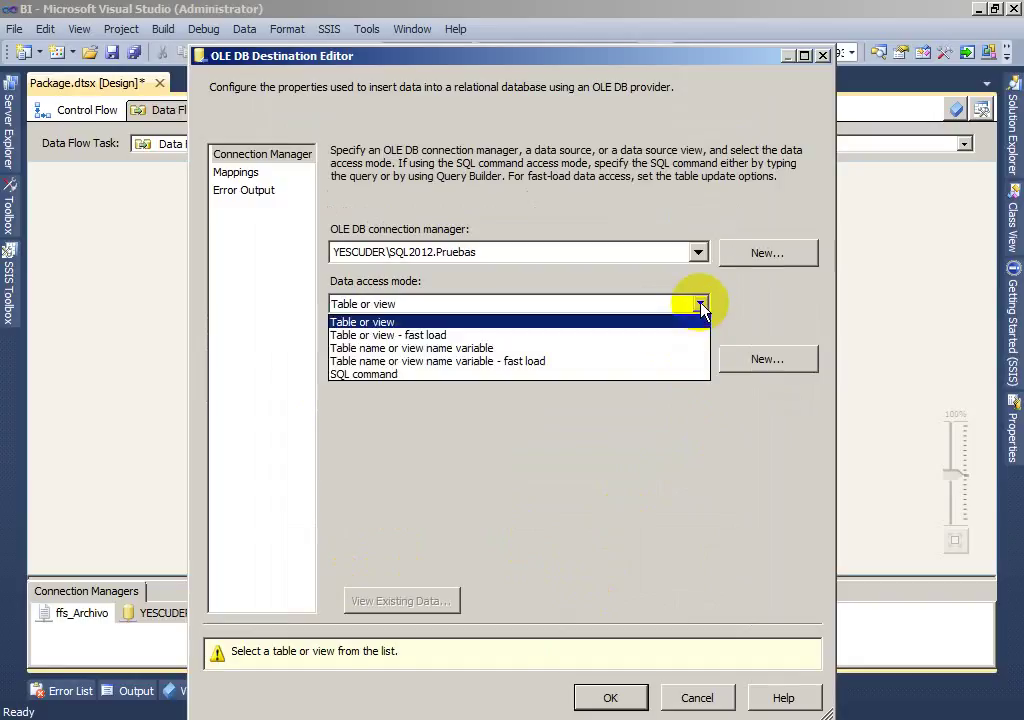
pyautogui.click(700, 321)
pyautogui.click(700, 359)
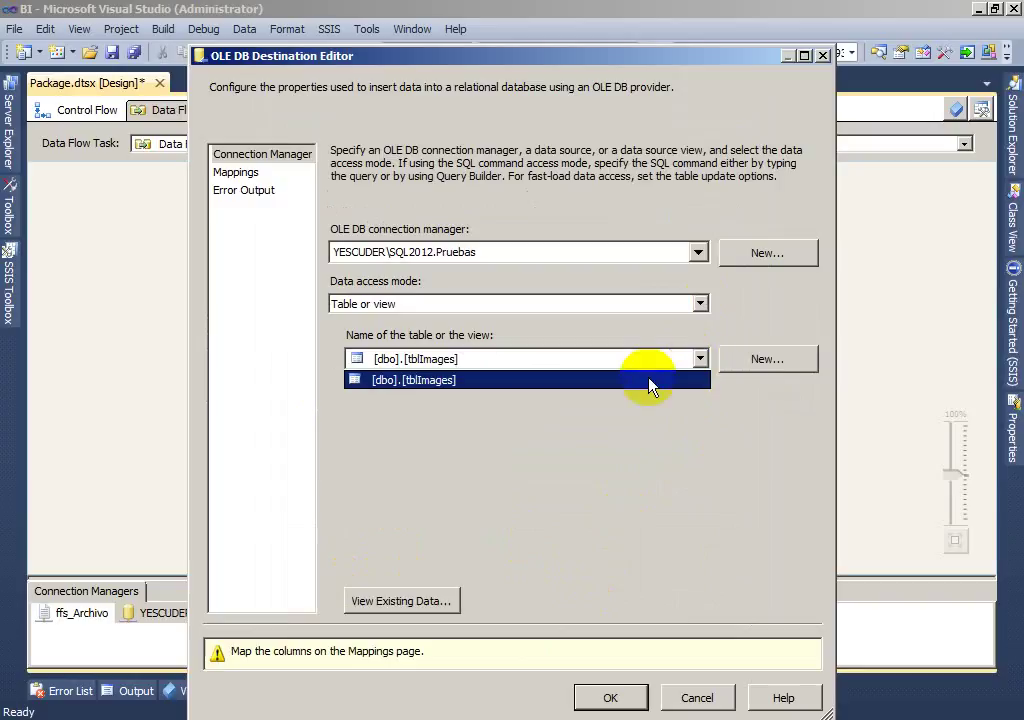
pyautogui.click(528, 433)
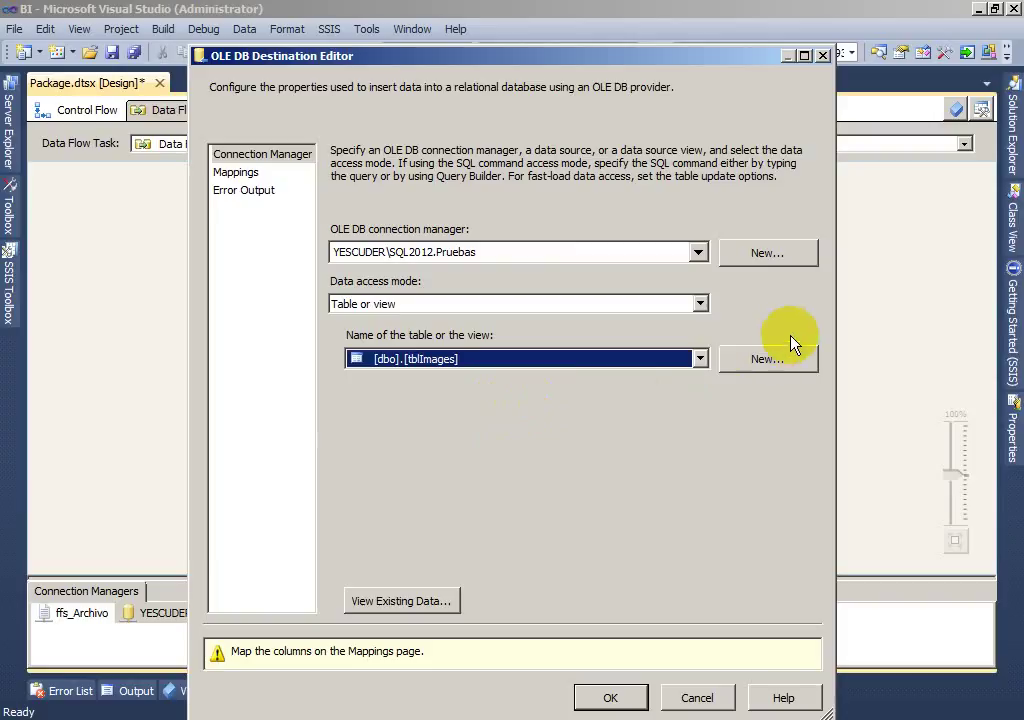
# Create a new destination table named clase8pm from the generated script and open the column mappings.
pyautogui.click(766, 366)
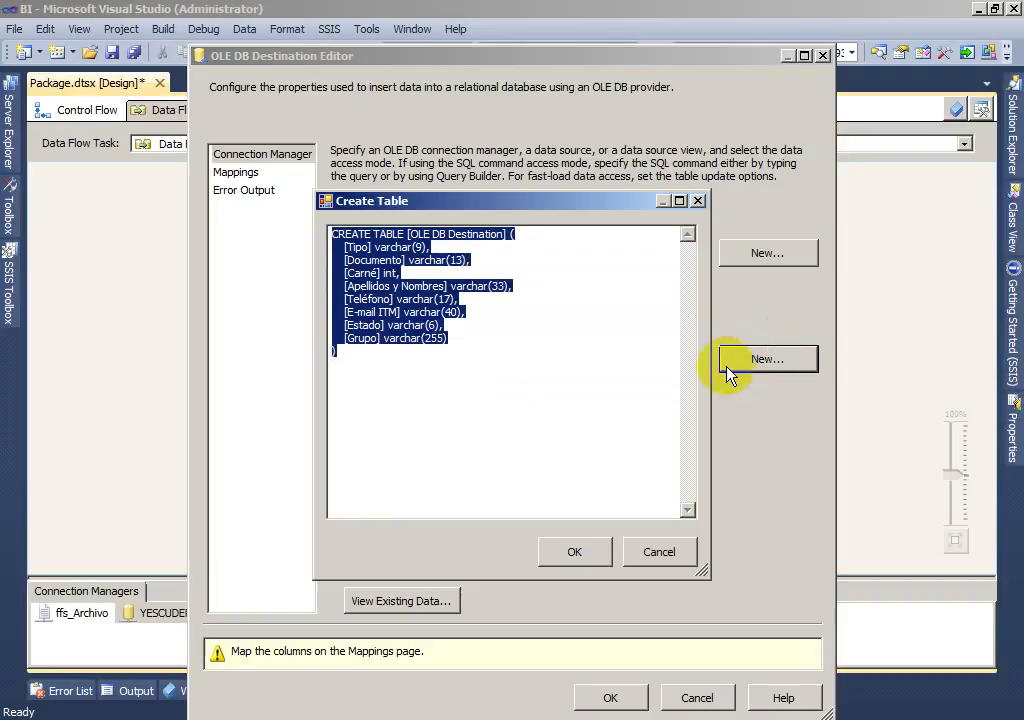
pyautogui.click(407, 234)
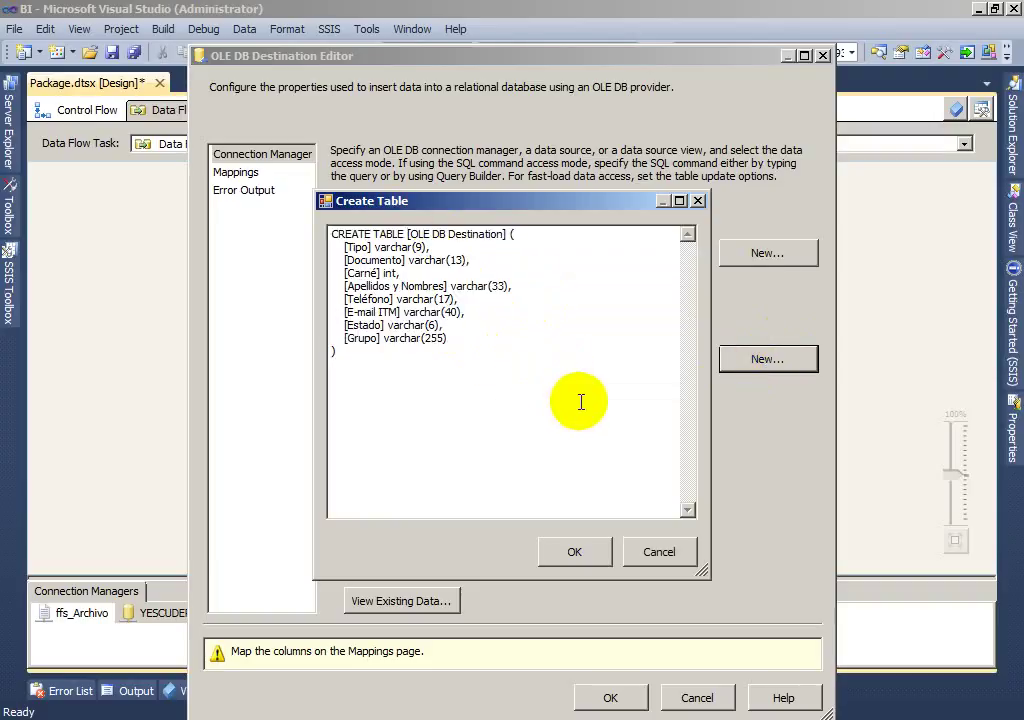
pyautogui.press('Delete')
pyautogui.press('Delete')
pyautogui.press('Delete')
pyautogui.press('Delete')
pyautogui.press('Delete')
pyautogui.press('Delete')
pyautogui.press('Delete')
pyautogui.press('Delete')
pyautogui.press('Delete')
pyautogui.press('Delete')
pyautogui.press('Delete')
pyautogui.press('Delete')
pyautogui.press('Delete')
pyautogui.press('Delete')
pyautogui.press('Delete')
pyautogui.press('Delete')
pyautogui.press('Delete')
pyautogui.press('Delete')
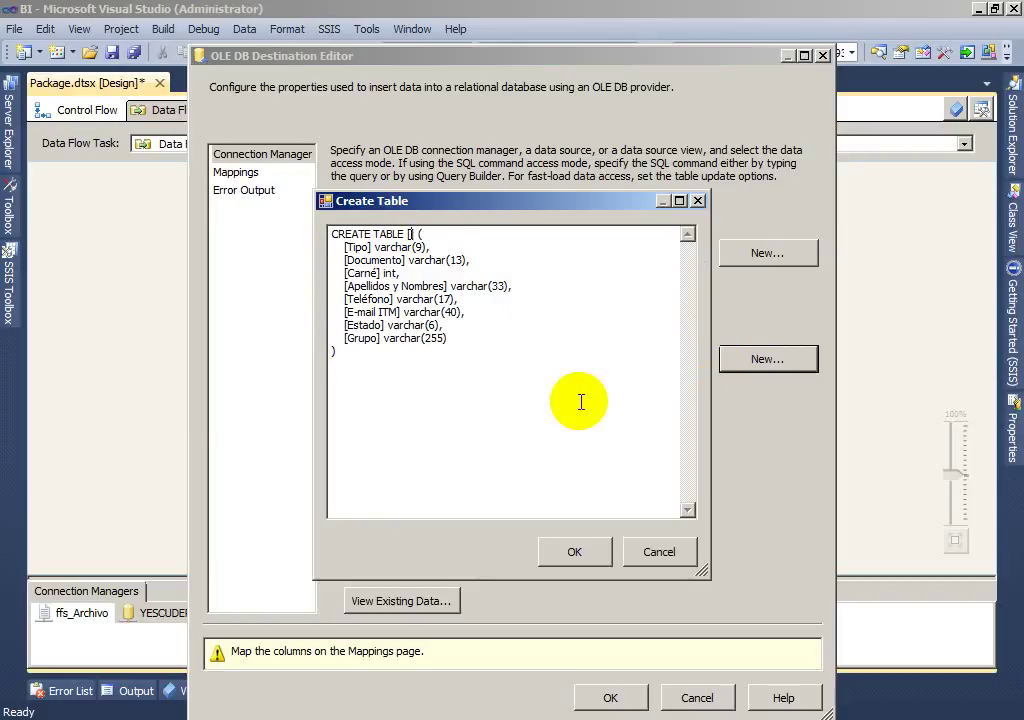
pyautogui.write('clase8pm')
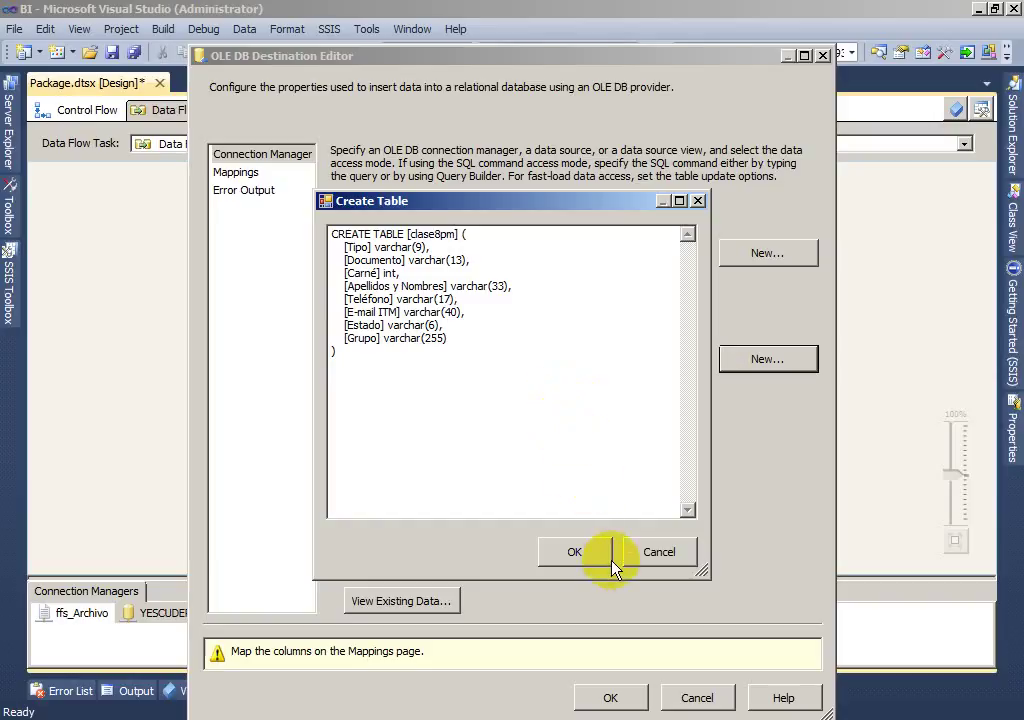
pyautogui.click(584, 552)
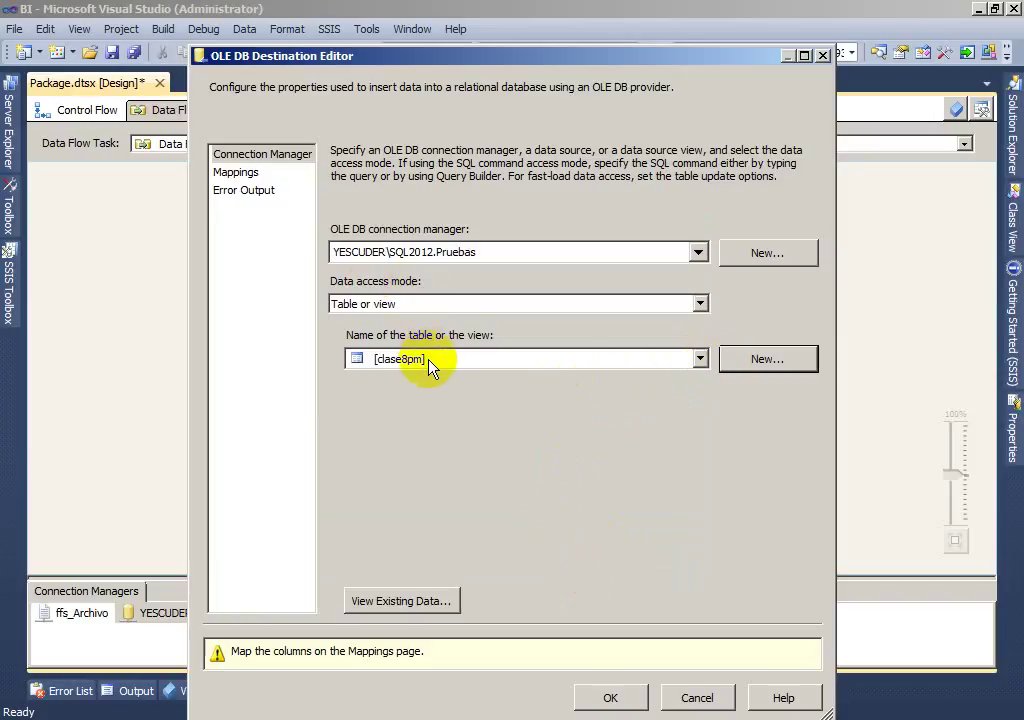
pyautogui.click(250, 176)
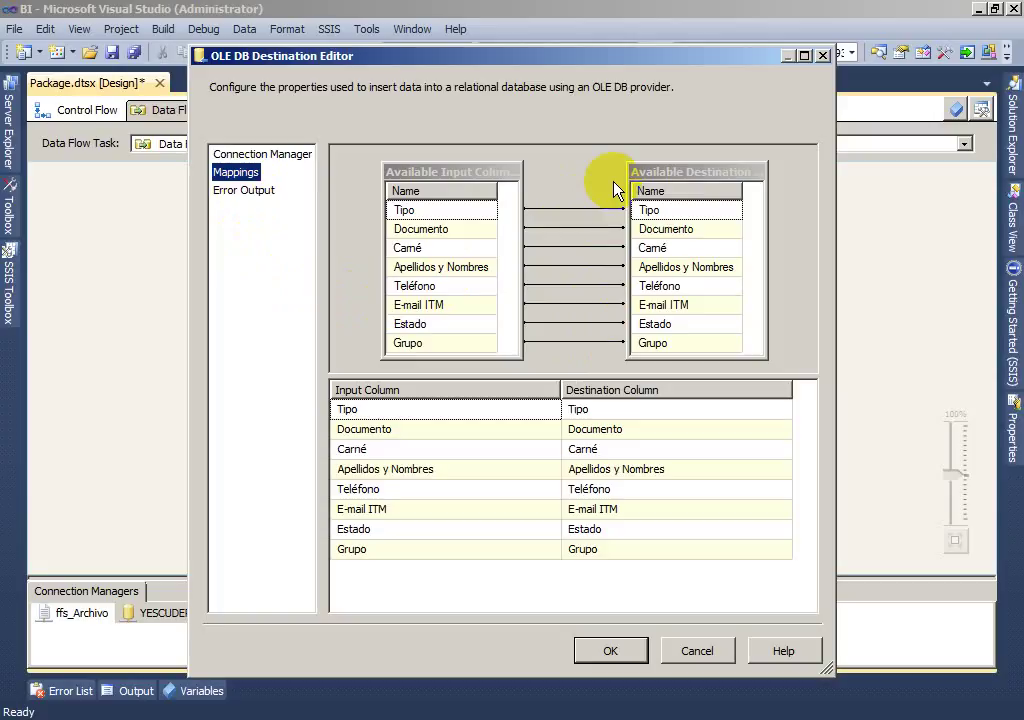
# Switch to SQL Server Management Studio and collapse the expanded servers in Object Explorer.
pyautogui.click(336, 719)
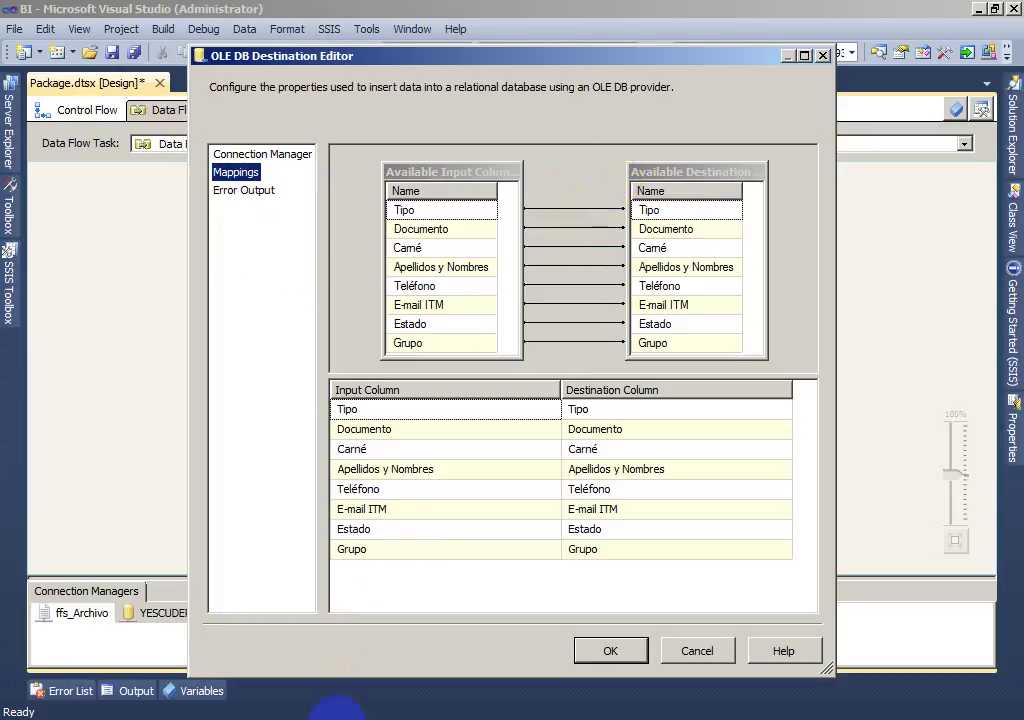
pyautogui.click(218, 648)
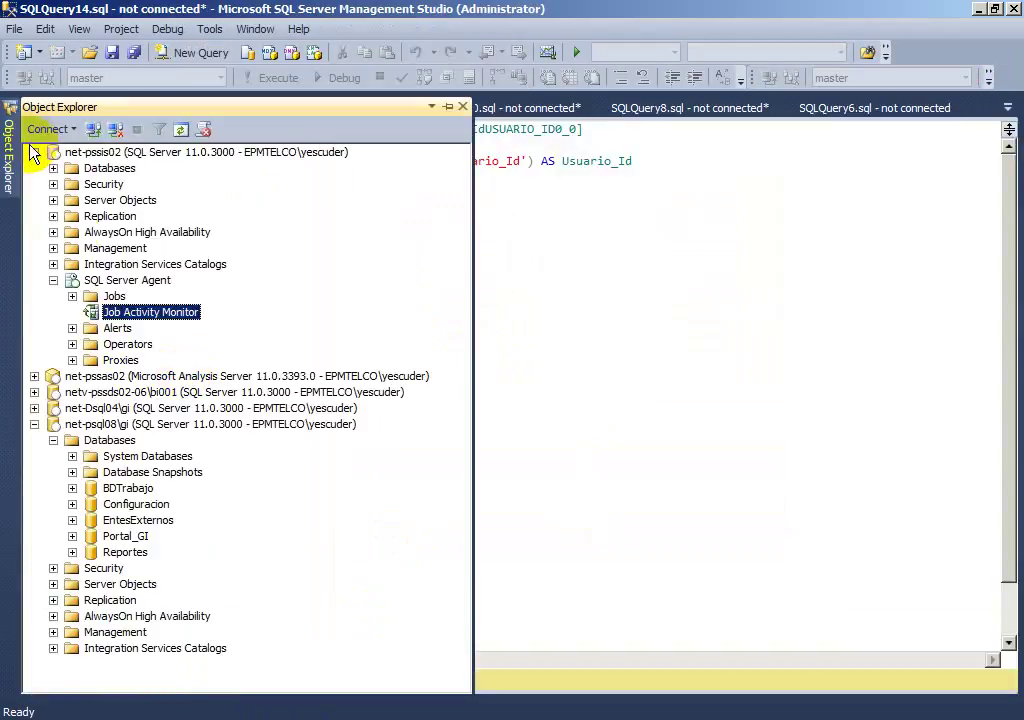
pyautogui.click(34, 152)
pyautogui.press('Down')
pyautogui.press('Down')
pyautogui.press('Down')
pyautogui.press('Down')
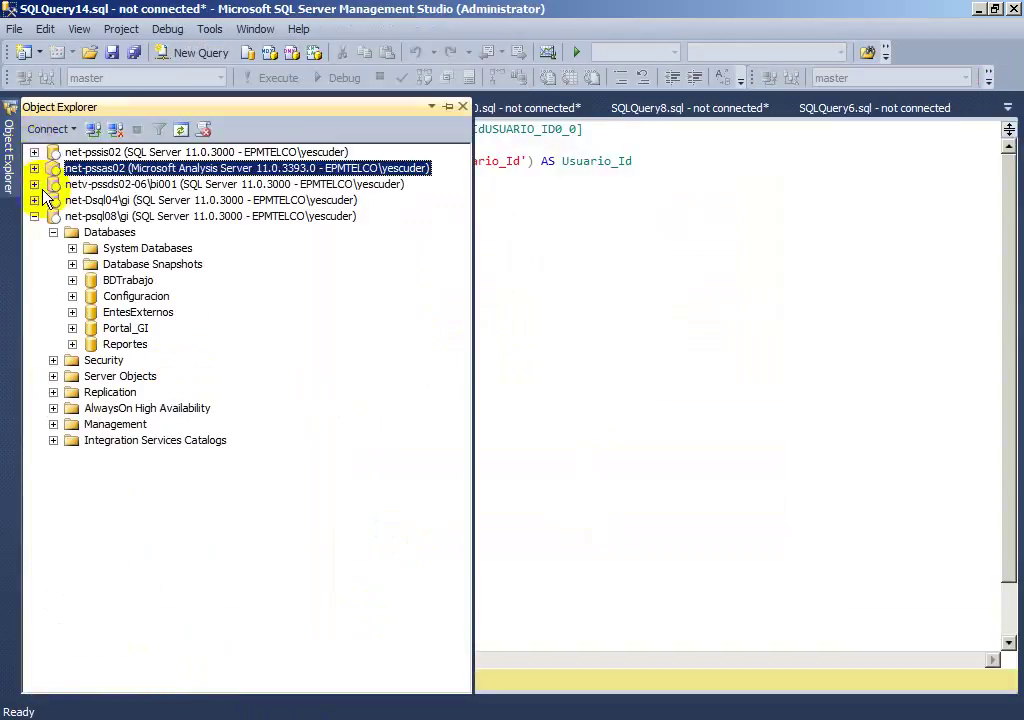
pyautogui.press('Left')
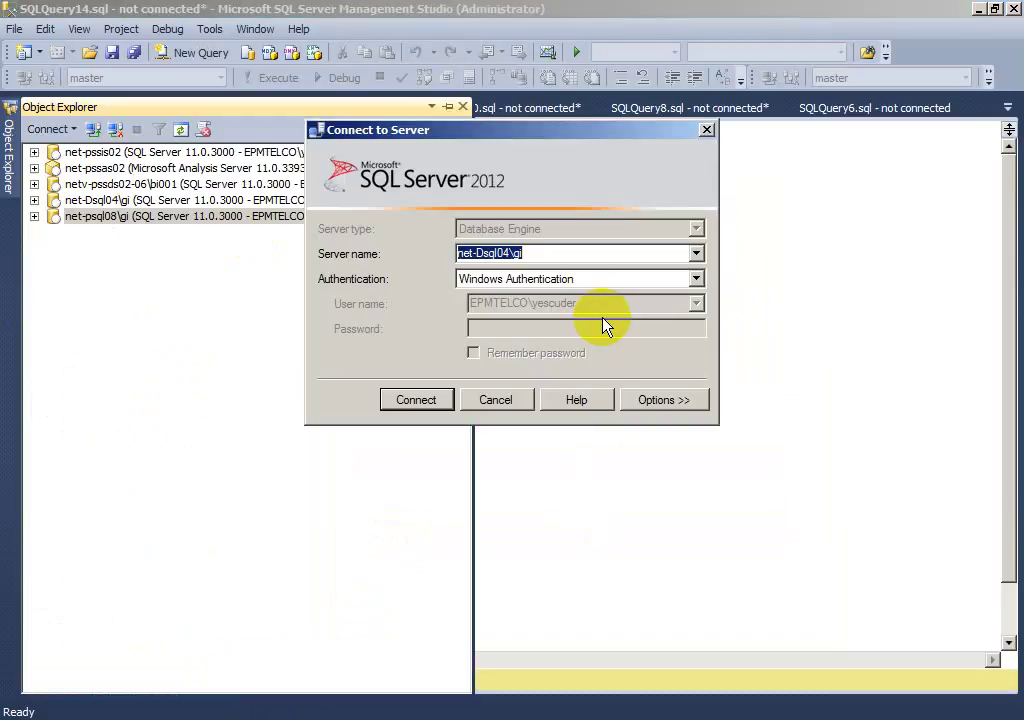
# Connect Object Explorer to the local sql2012 database engine instance using Windows Authentication.
pyautogui.click(697, 254)
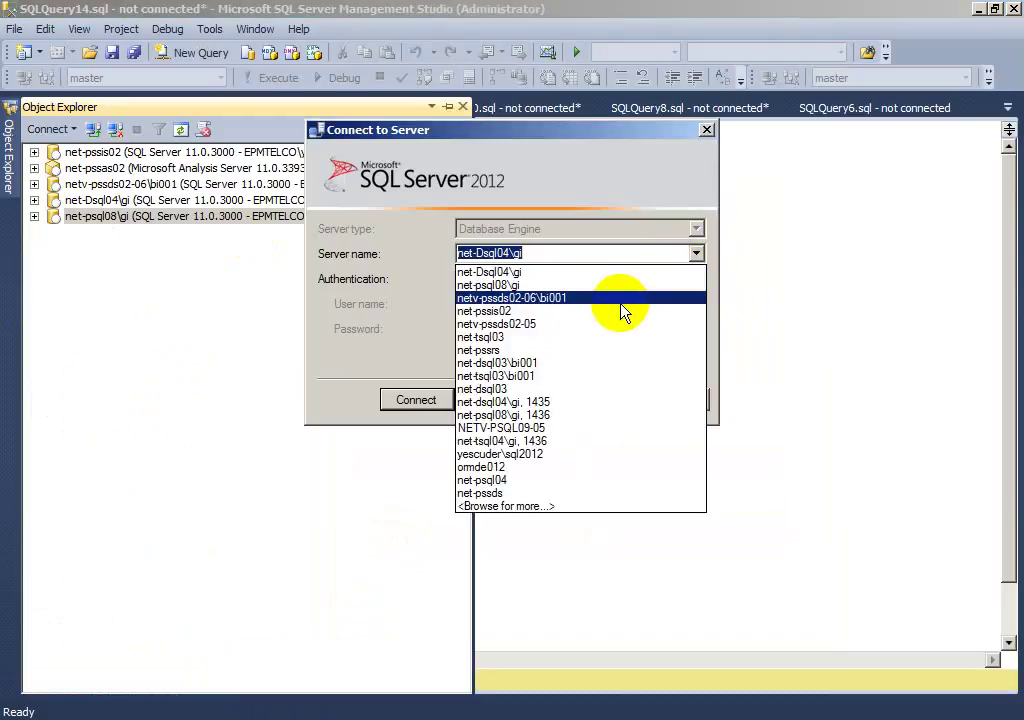
pyautogui.click(576, 256)
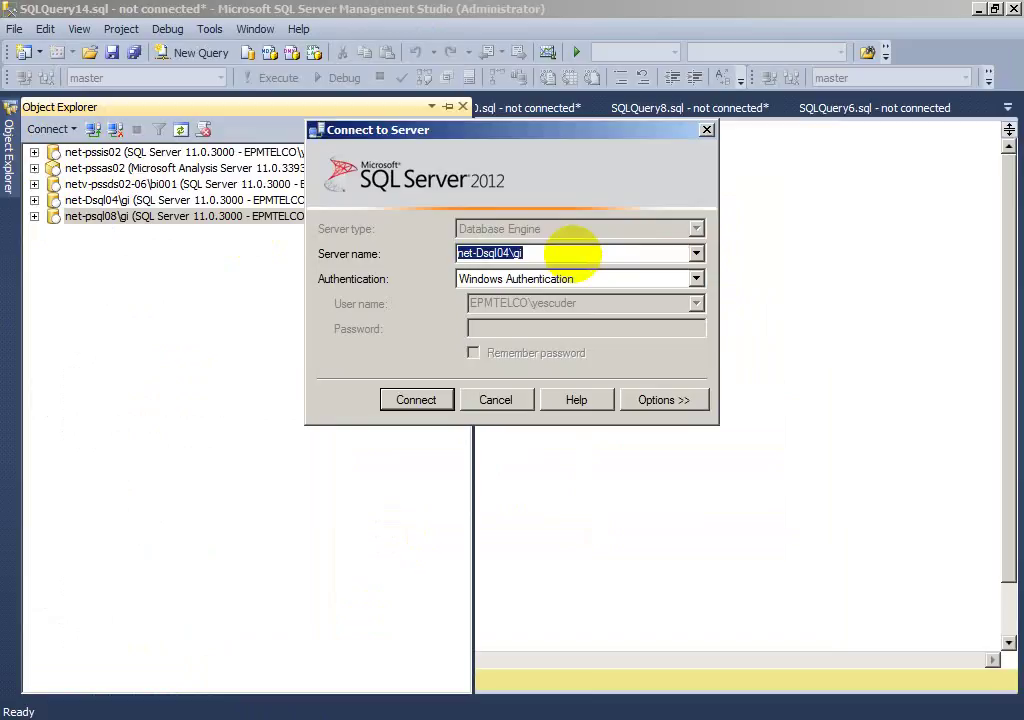
pyautogui.write('yescuder\\')
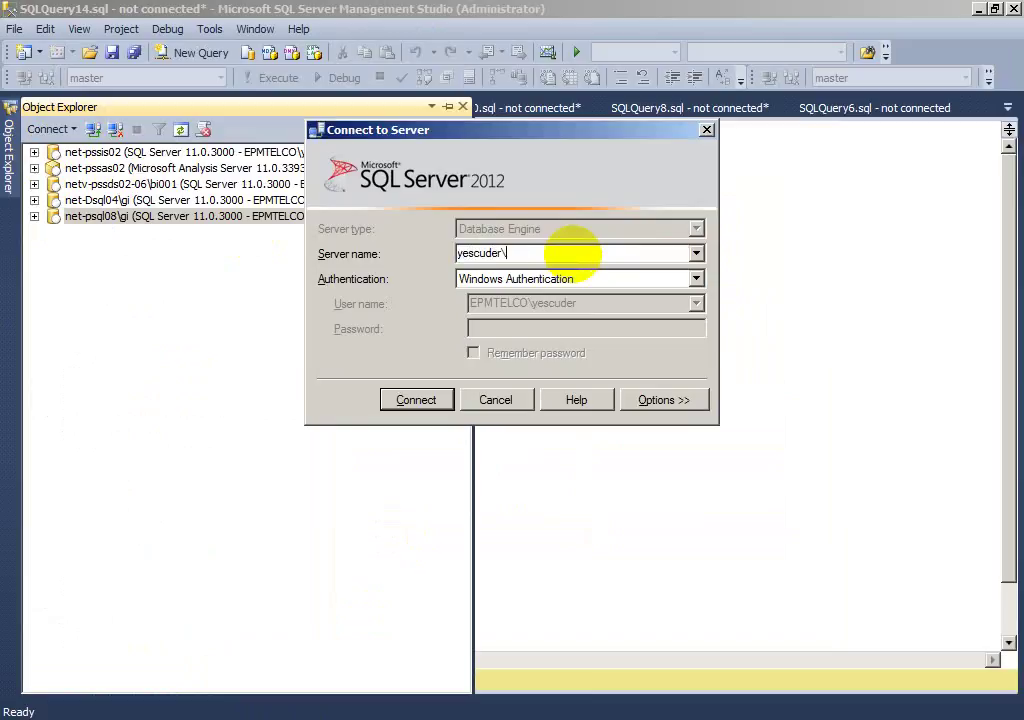
pyautogui.write('sql2012')
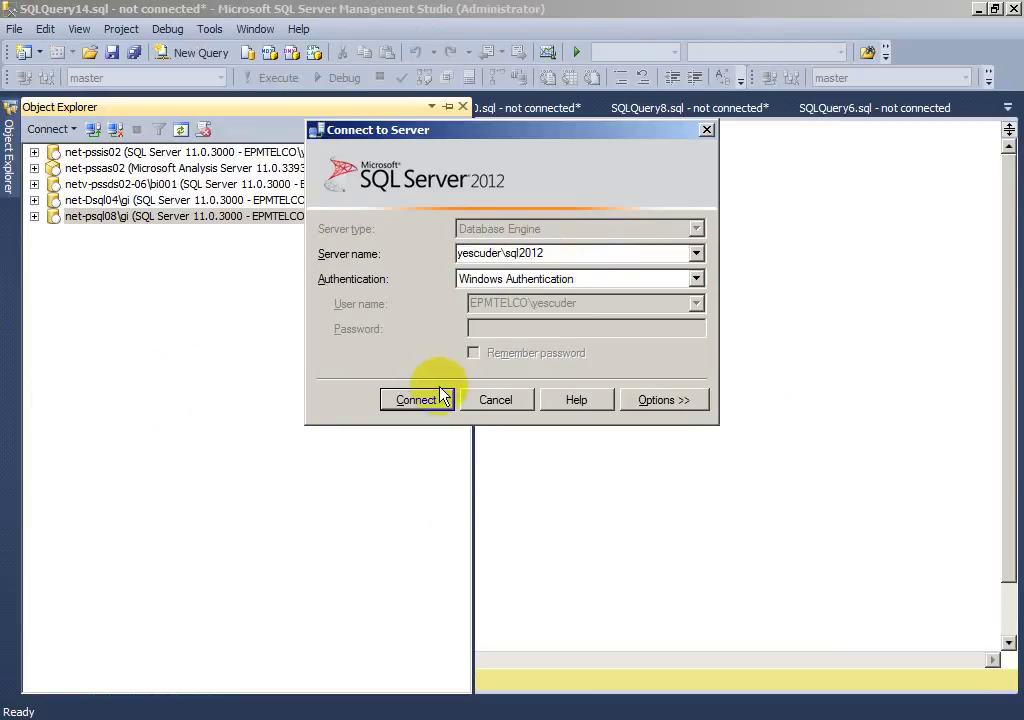
pyautogui.click(432, 402)
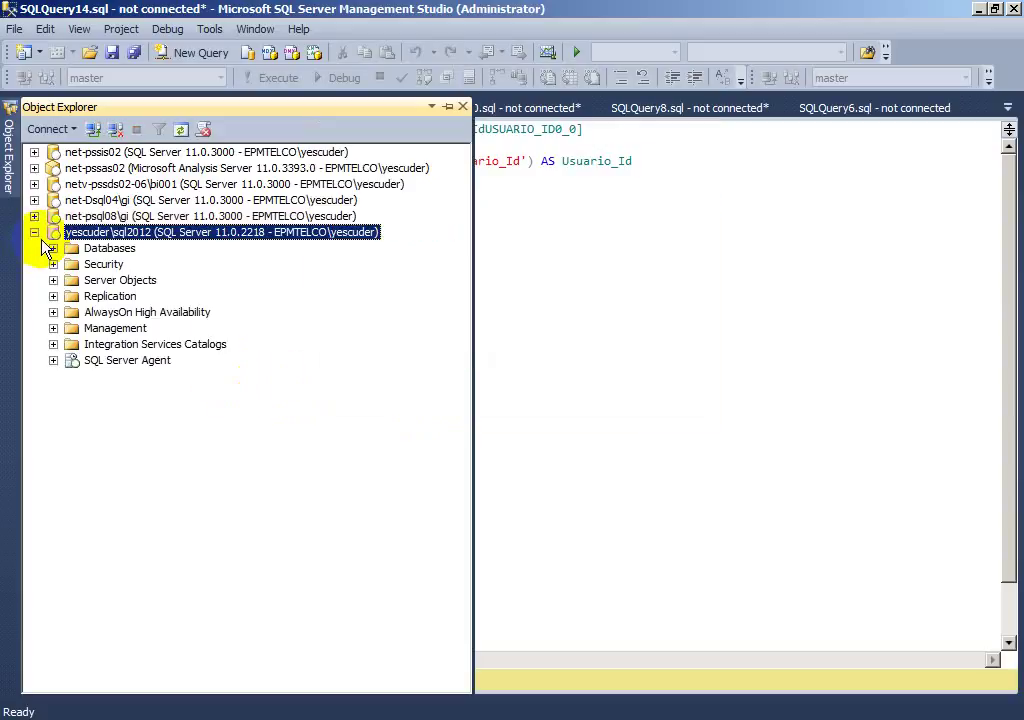
# Expand the Pruebas database's tables on the sql2012 instance and locate dbo.clase8pm.
pyautogui.click(53, 248)
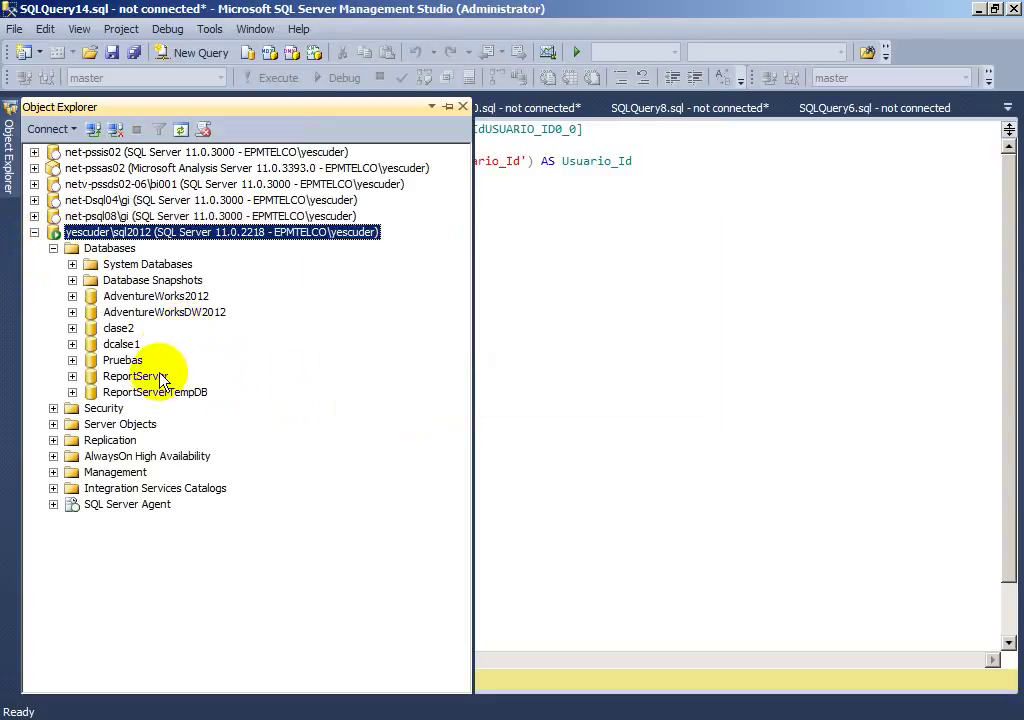
pyautogui.click(72, 360)
pyautogui.click(91, 392)
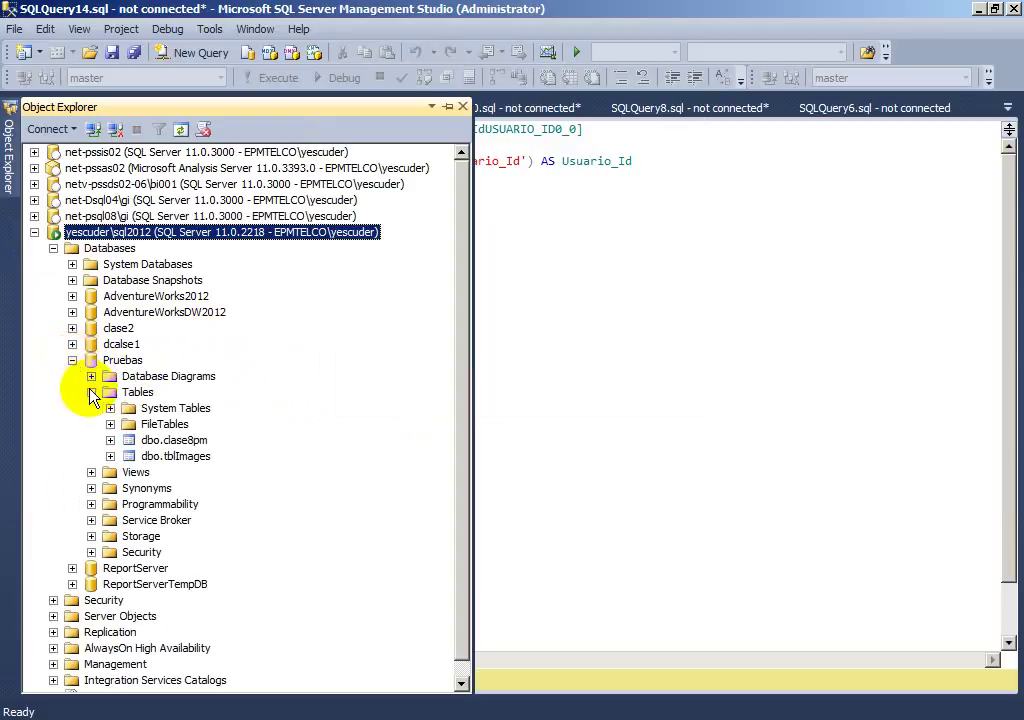
pyautogui.click(172, 441)
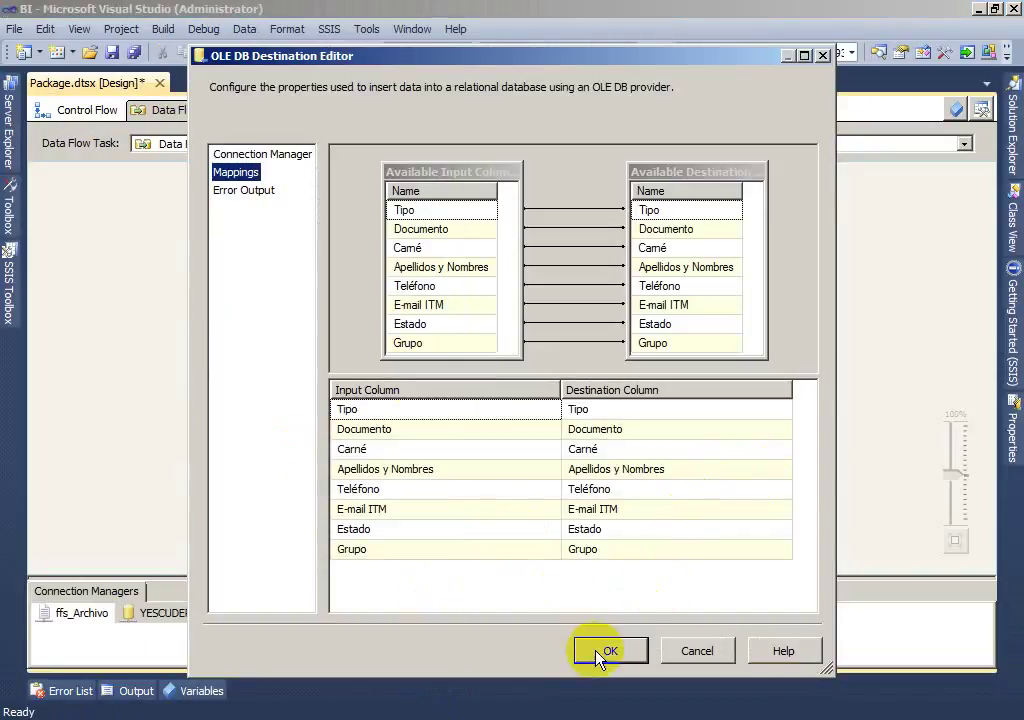
# Switch back to Visual Studio and start another destination table from the connection settings, naming it book8pm in the CREATE TABLE script.
pyautogui.click(278, 155)
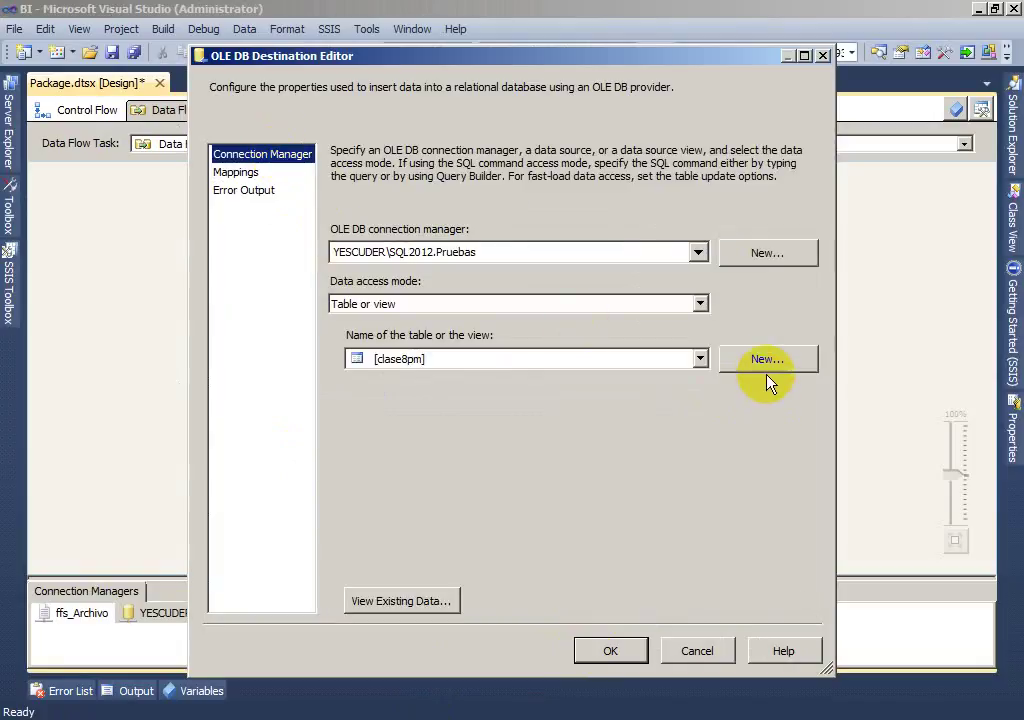
pyautogui.click(762, 362)
pyautogui.click(570, 276)
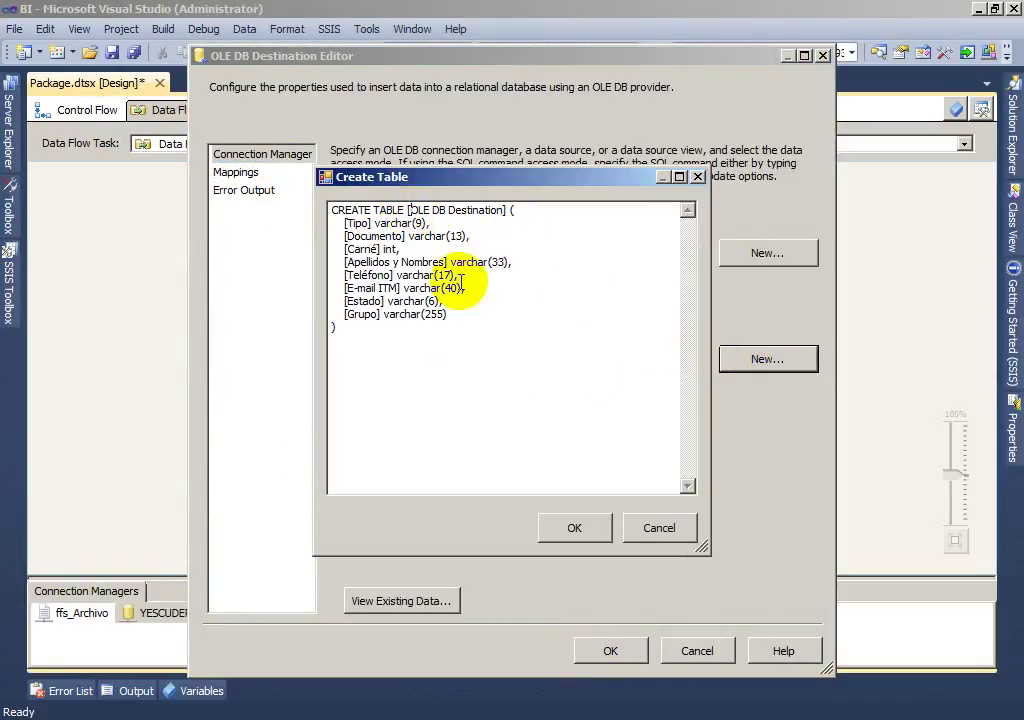
pyautogui.press('Delete')
pyautogui.press('Delete')
pyautogui.press('Delete')
pyautogui.press('Delete')
pyautogui.press('Delete')
pyautogui.press('Delete')
pyautogui.press('Delete')
pyautogui.press('Delete')
pyautogui.press('Delete')
pyautogui.press('Delete')
pyautogui.press('Delete')
pyautogui.press('Delete')
pyautogui.press('Delete')
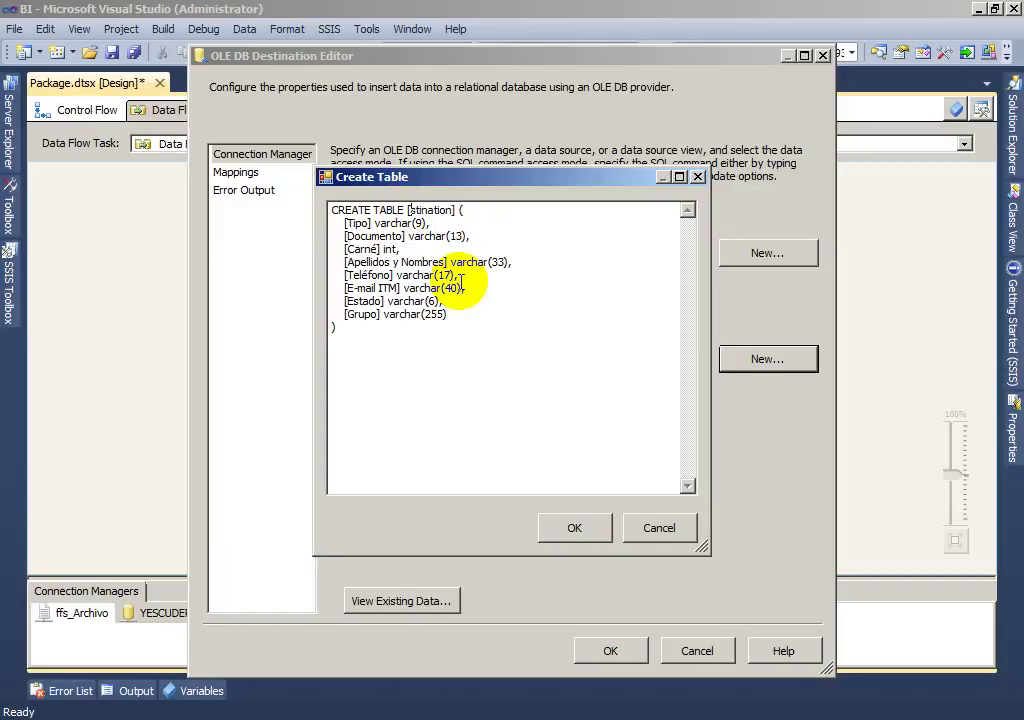
pyautogui.press('Delete')
pyautogui.press('Delete')
pyautogui.press('Delete')
pyautogui.press('Delete')
pyautogui.press('Delete')
pyautogui.write('book8pm')
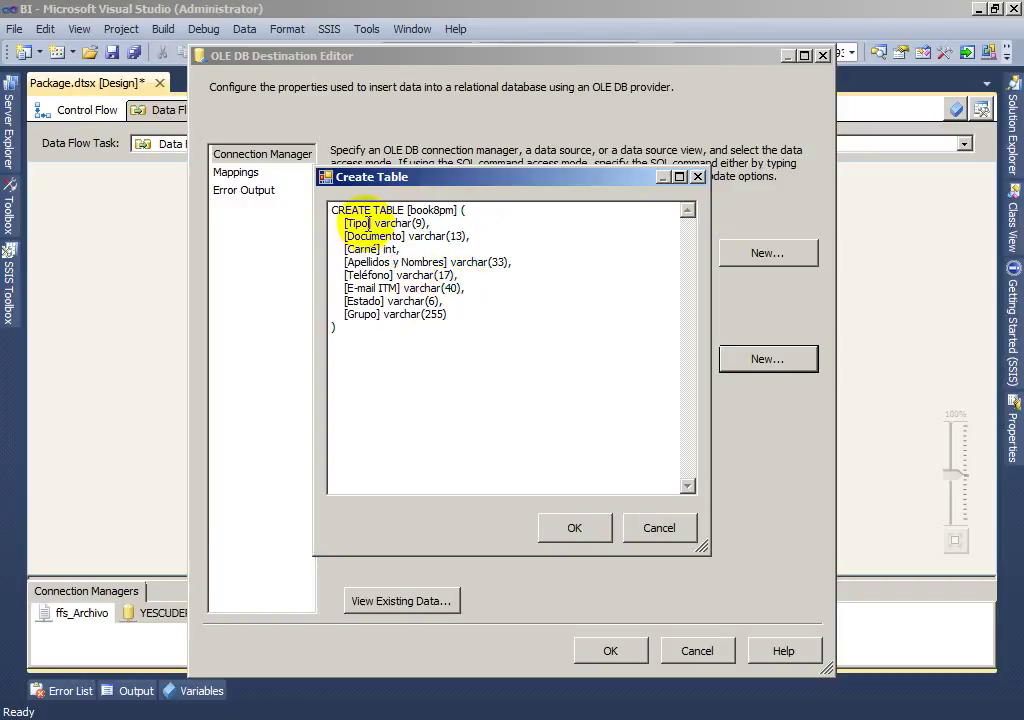
# Rename the Documento column to cedula in the CREATE TABLE script and create the table.
pyautogui.moveTo(347, 236); pyautogui.dragTo(402, 237)
pyautogui.write('cedula')
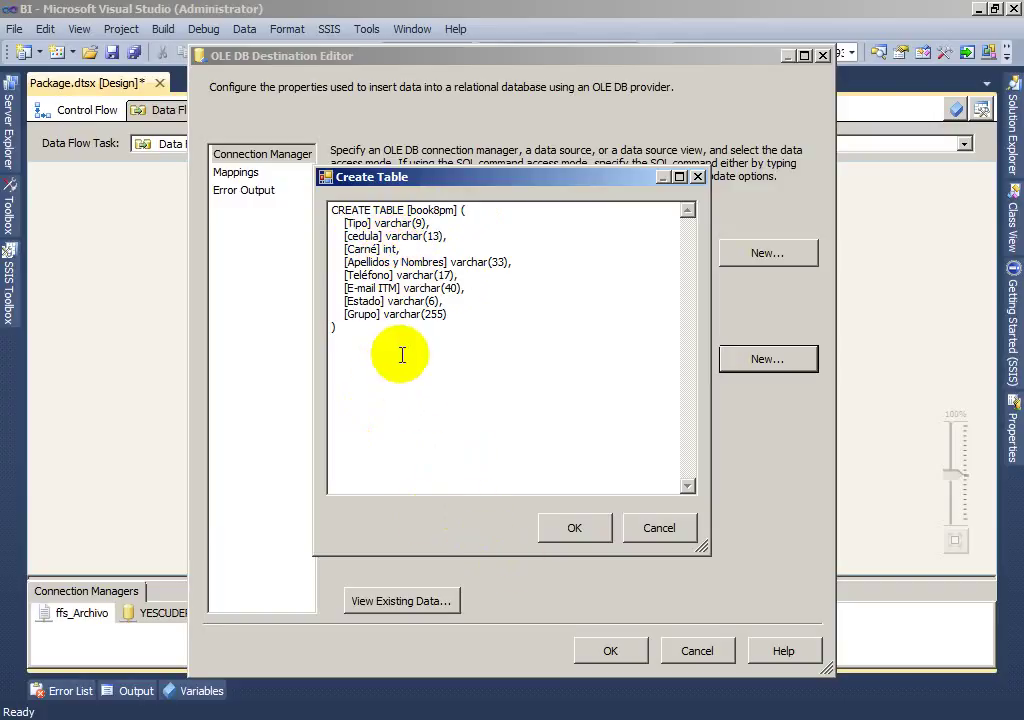
pyautogui.click(578, 532)
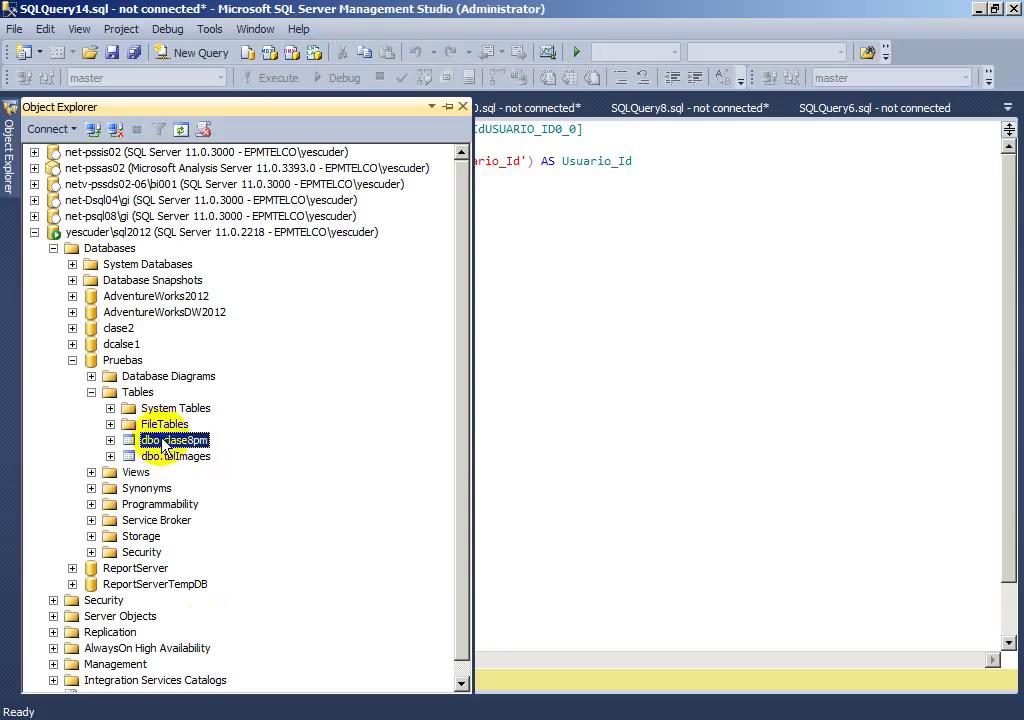
# Refresh the Pruebas tables in SQL Server Management Studio to check for book8pm, and return to Visual Studio.
pyautogui.rightClick(142, 396)
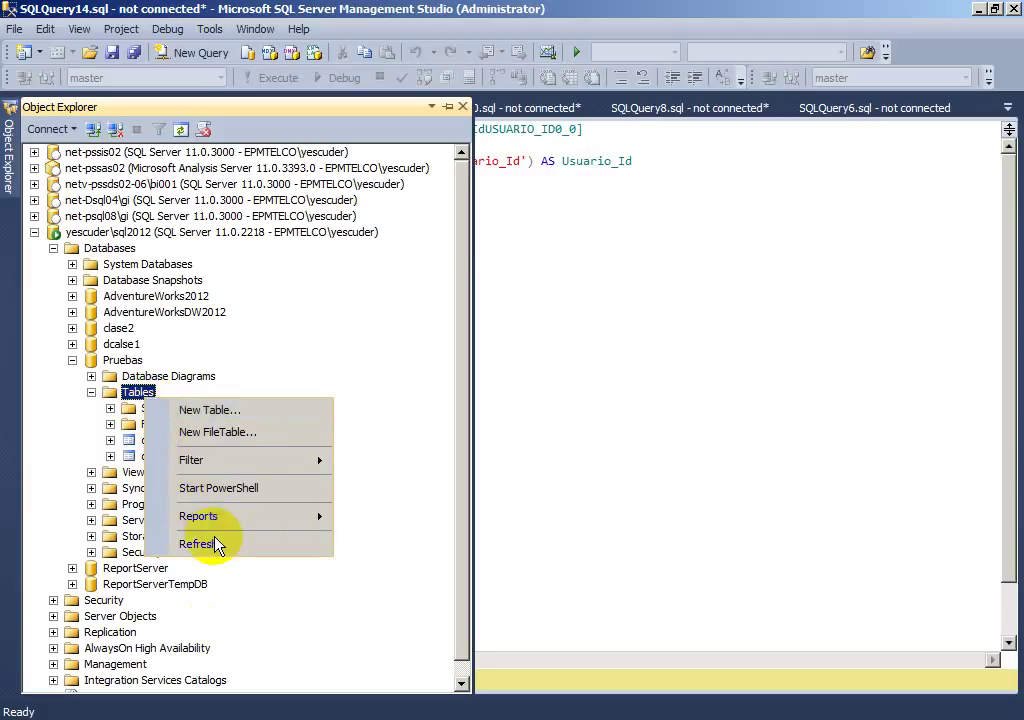
pyautogui.click(262, 545)
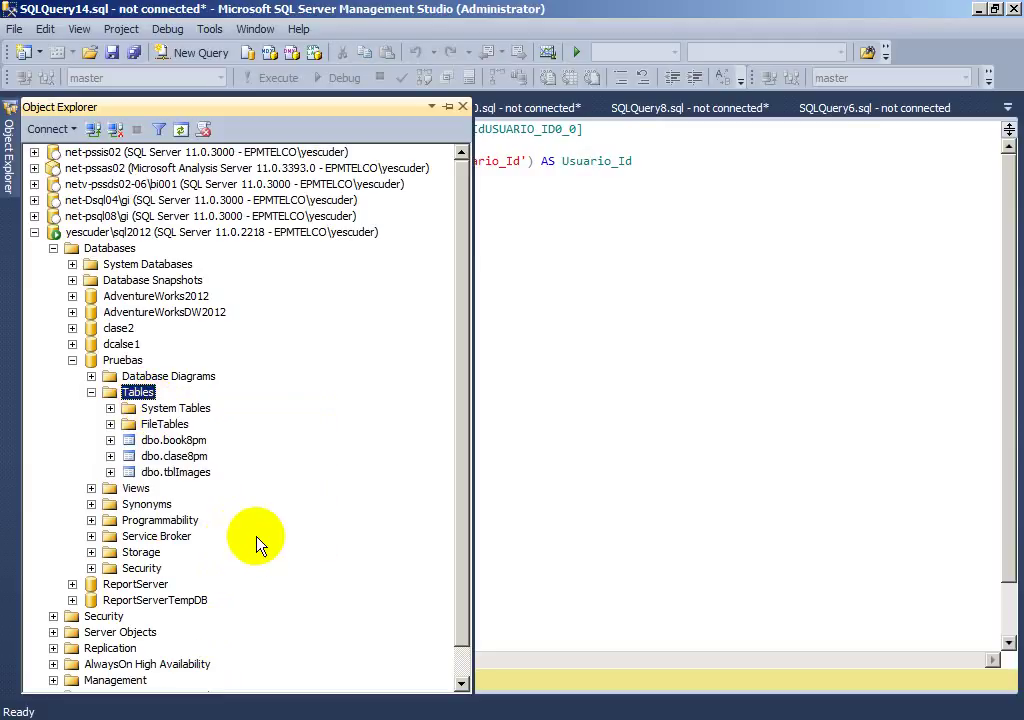
pyautogui.hotkey('alt', 'Tab')
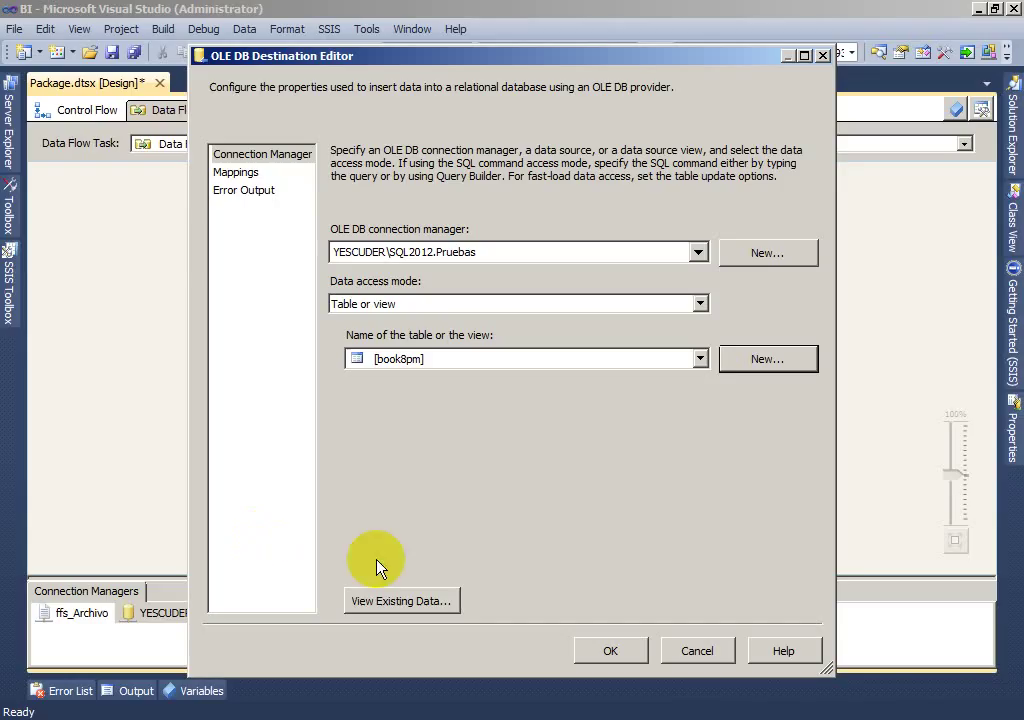
# Map the Documento input column to the cedula destination column and accept the OLE DB destination settings.
pyautogui.click(238, 173)
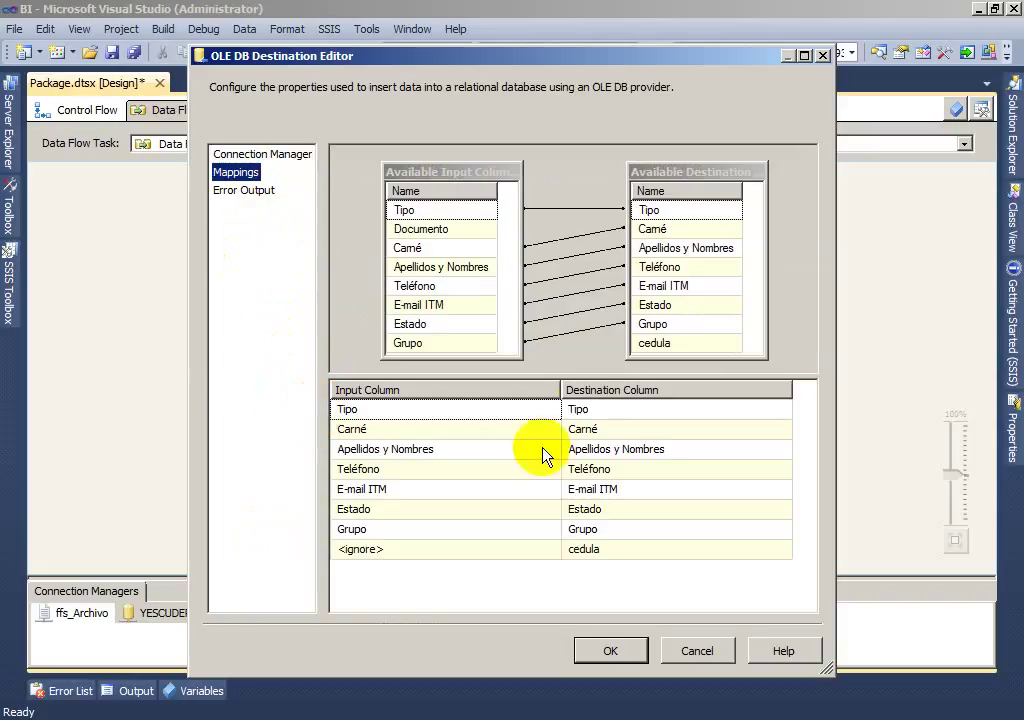
pyautogui.click(670, 351)
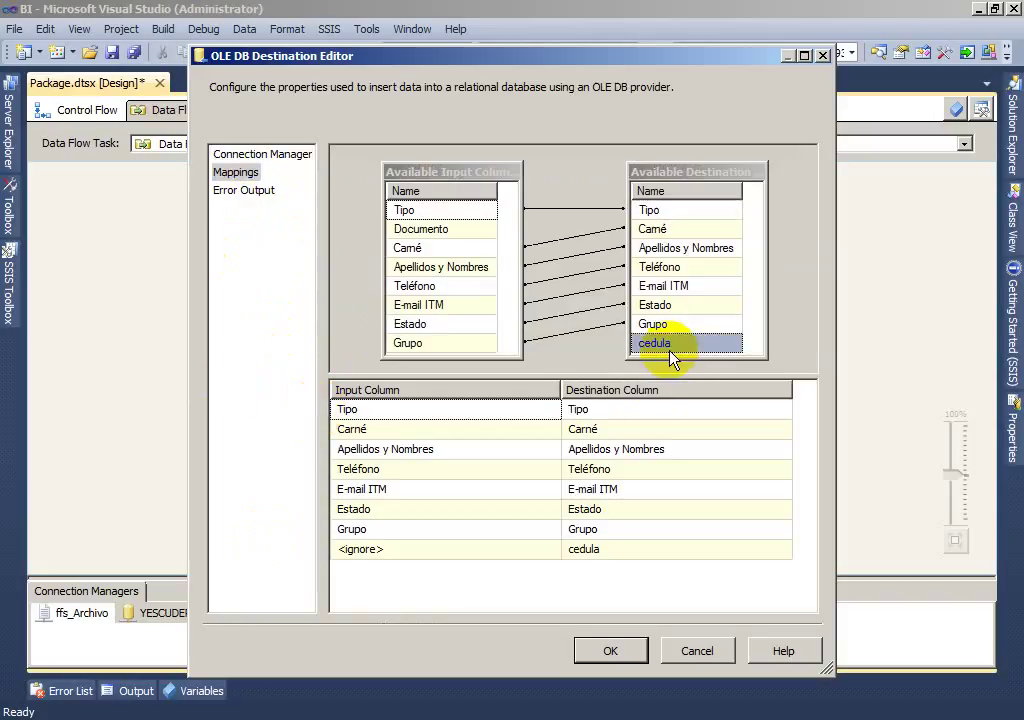
pyautogui.click(460, 236)
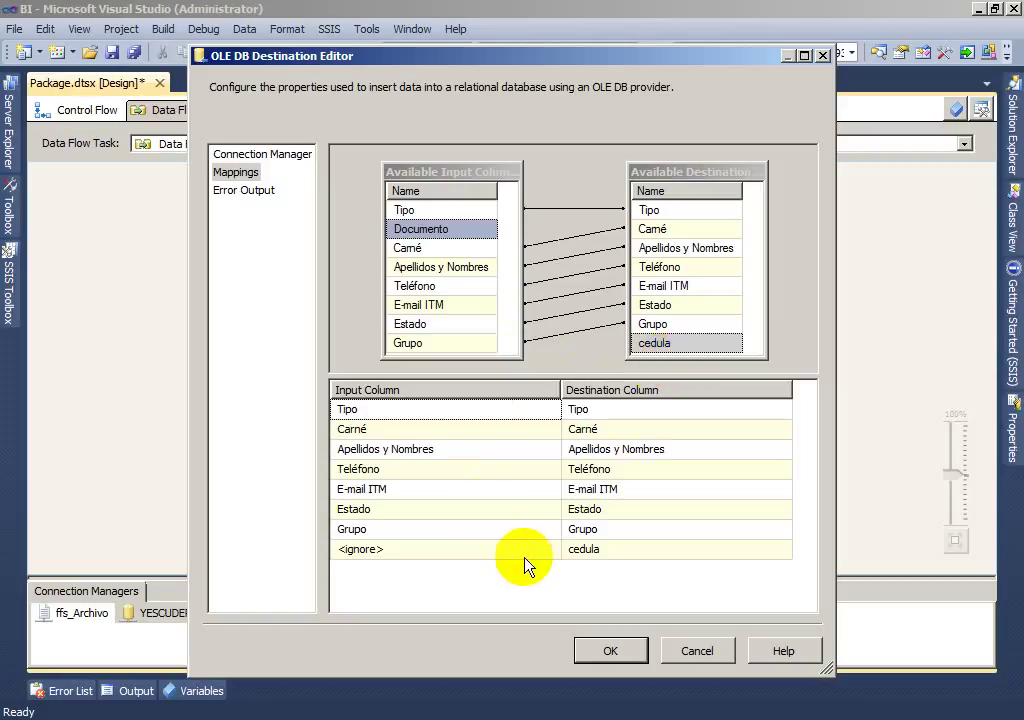
pyautogui.click(553, 551)
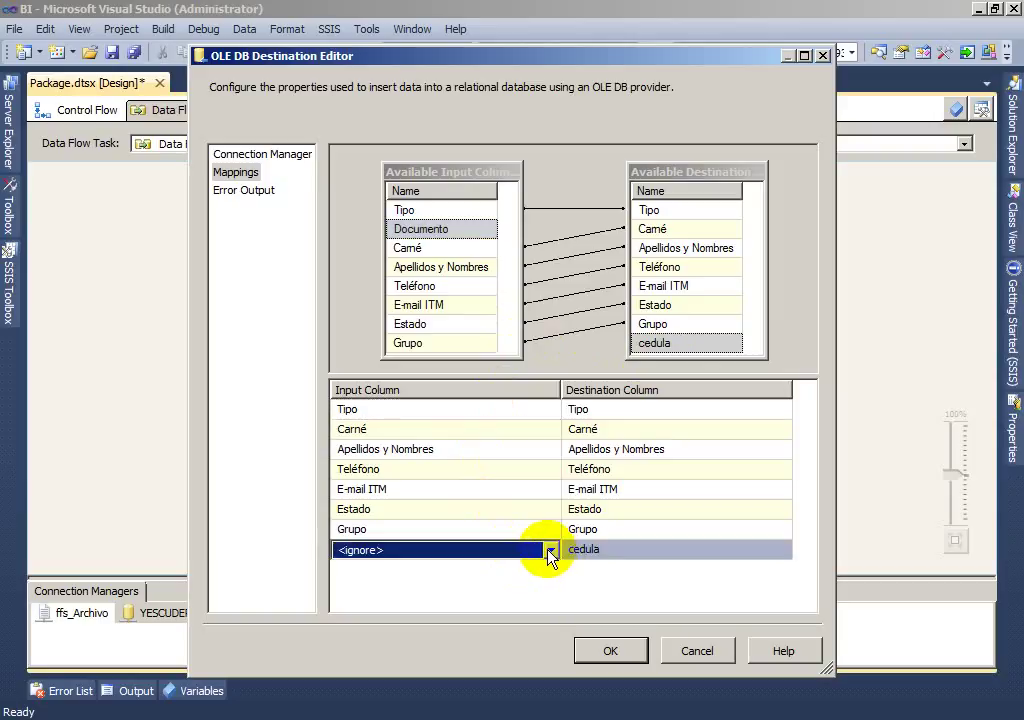
pyautogui.click(551, 550)
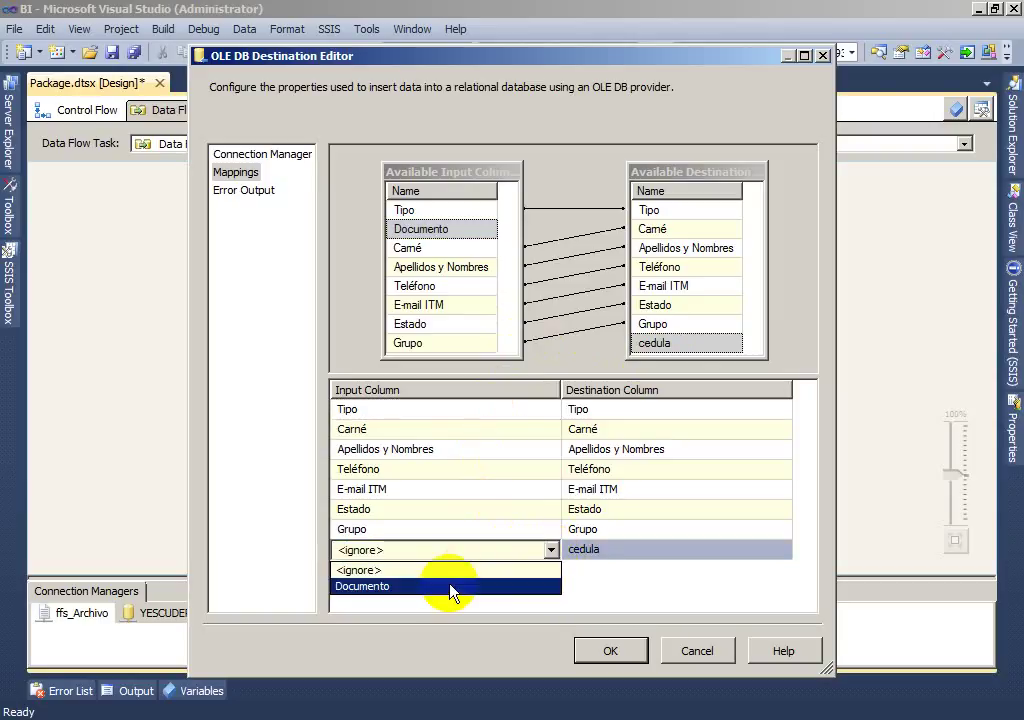
pyautogui.click(449, 587)
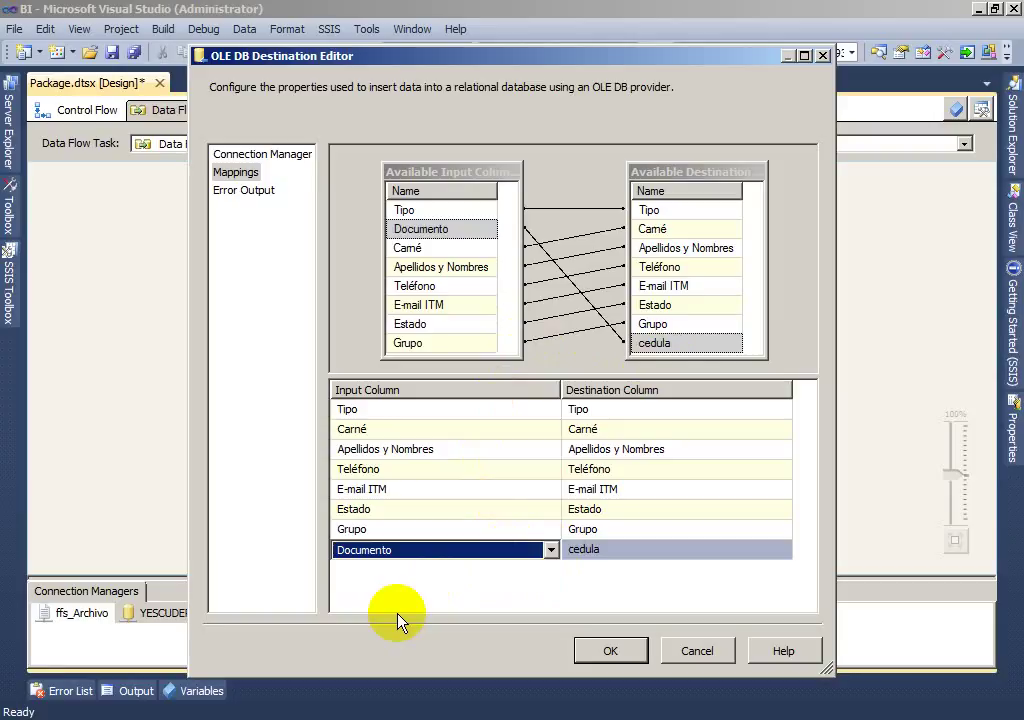
pyautogui.click(611, 655)
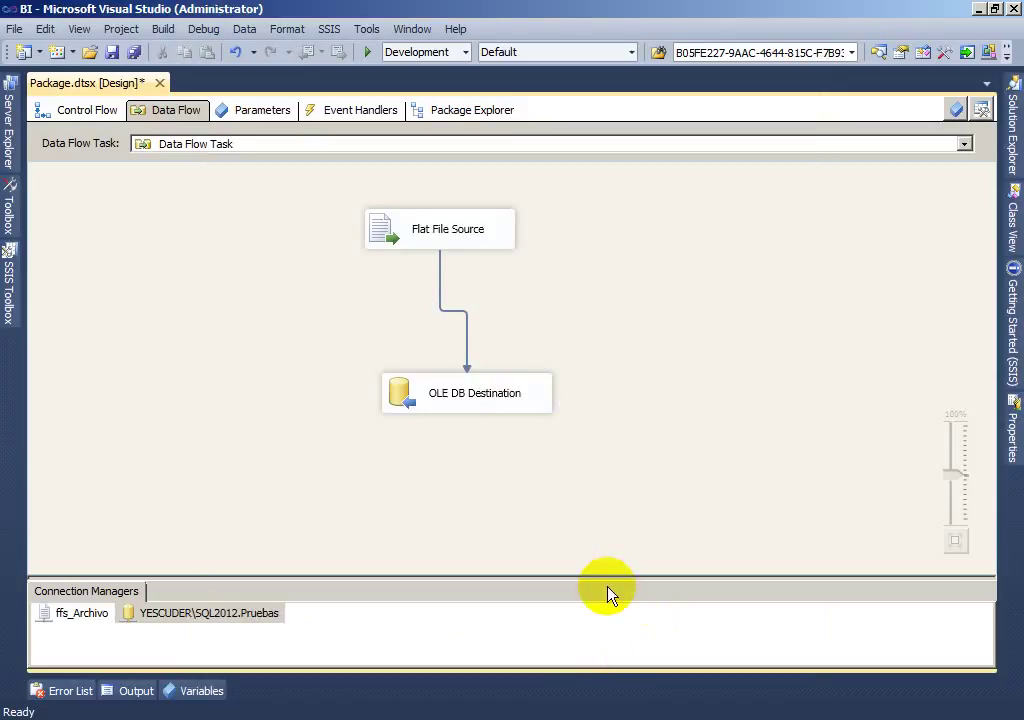
# Check the Flat File Source and OLE DB Destination in the data flow, and return to the package's control flow.
pyautogui.click(425, 247)
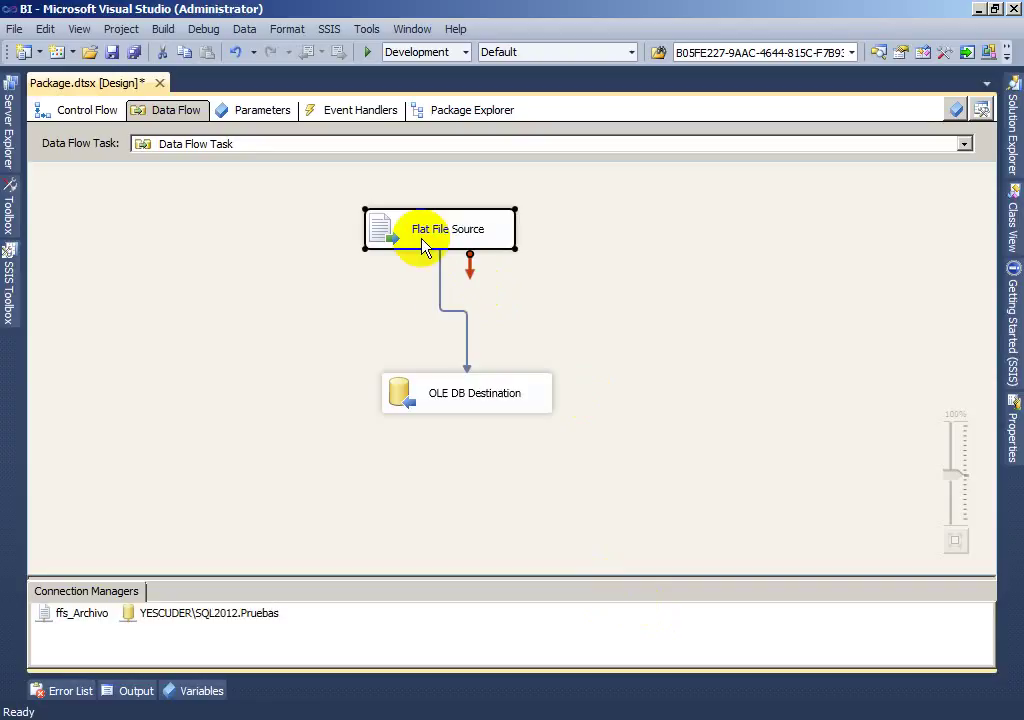
pyautogui.click(505, 410)
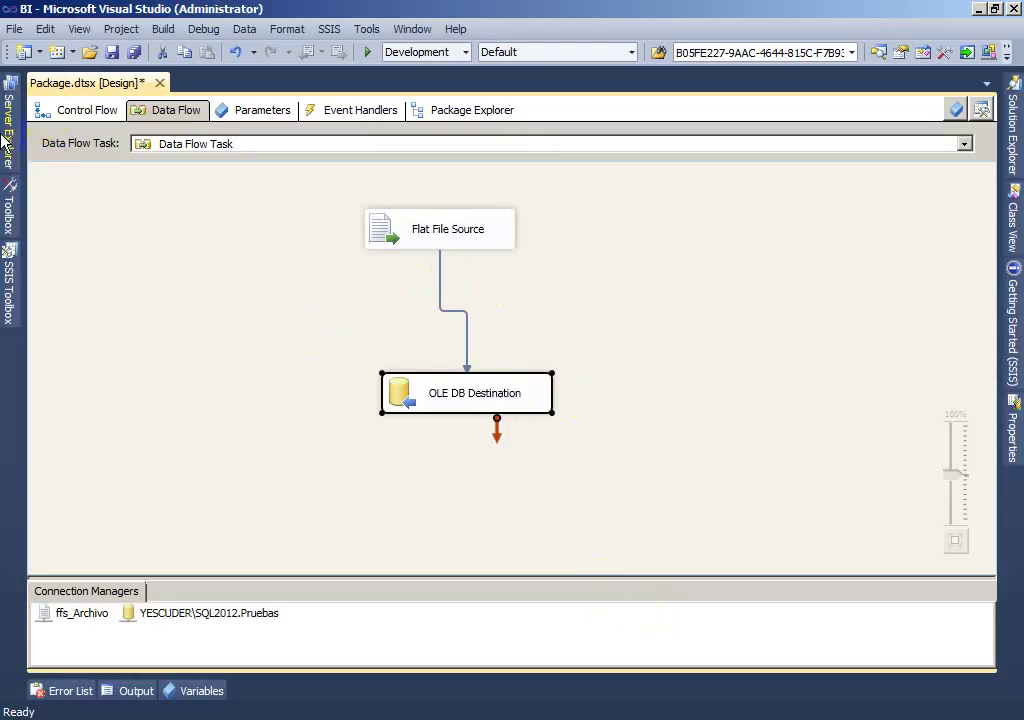
pyautogui.click(58, 110)
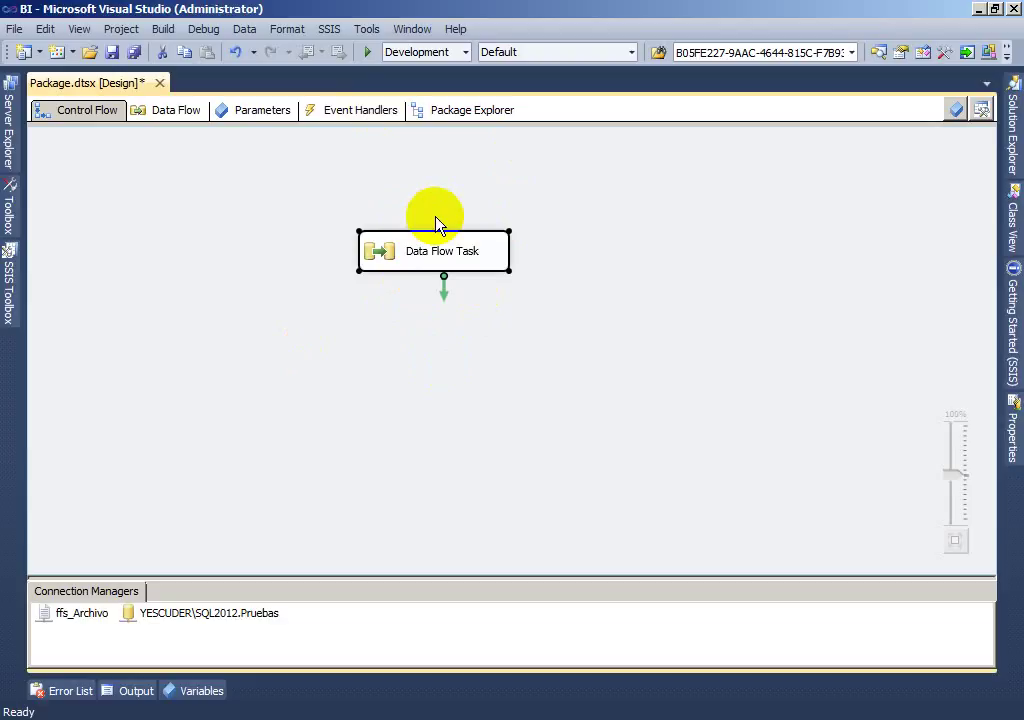
# Switch to SQL Server Management Studio and query the top 1000 rows of dbo.book8pm and dbo.clase8pm to check their contents.
pyautogui.click(344, 718)
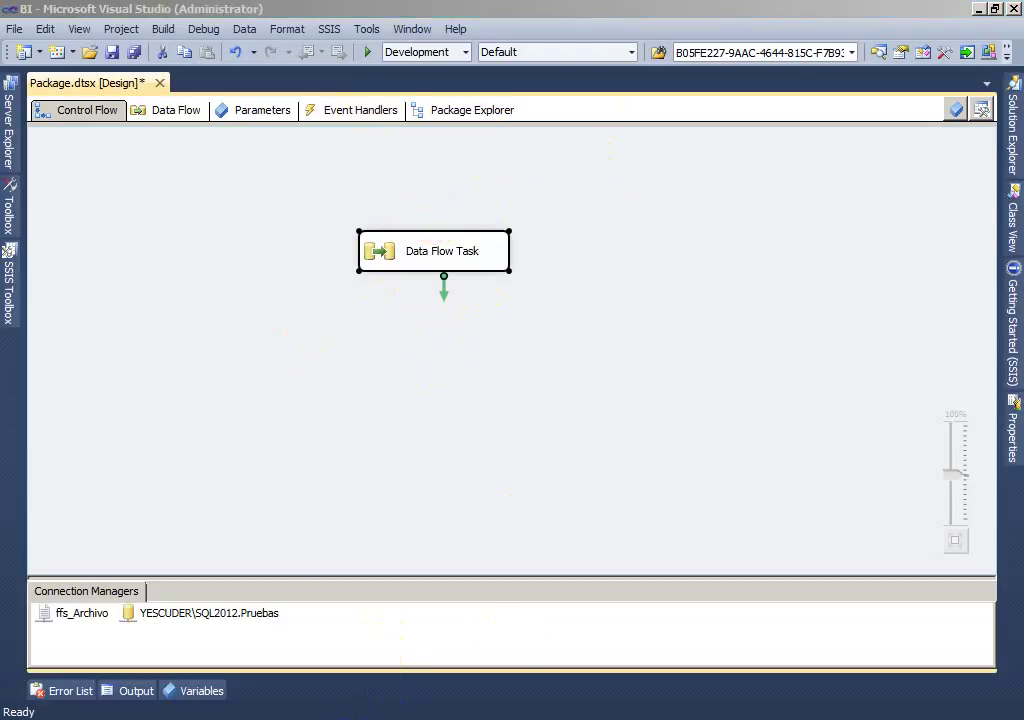
pyautogui.click(255, 645)
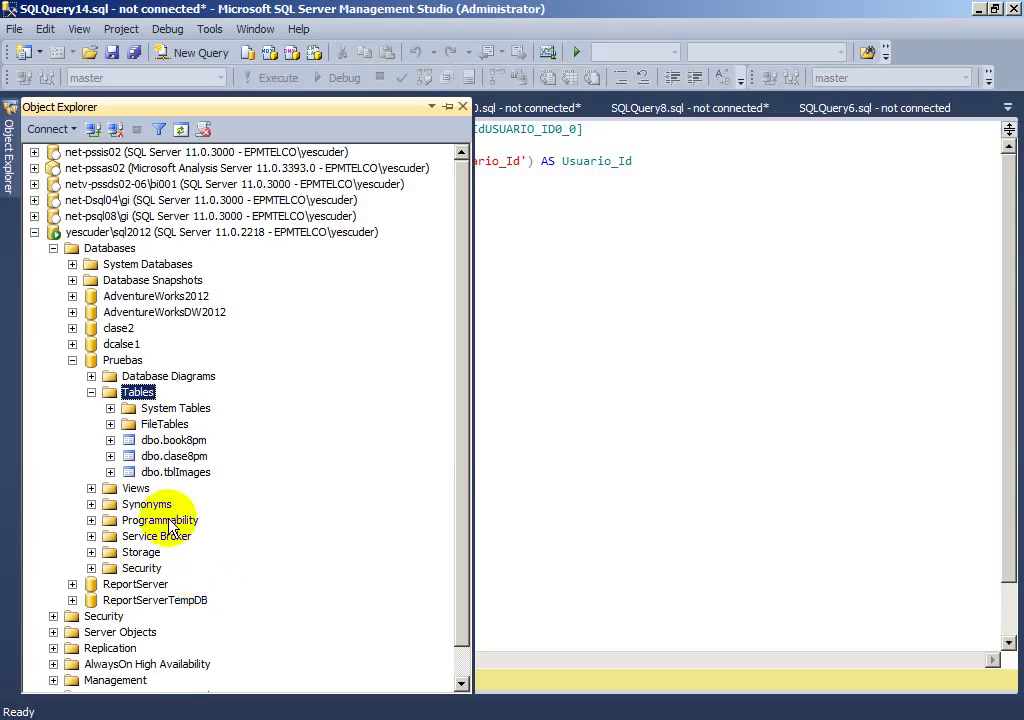
pyautogui.click(168, 442)
pyautogui.rightClick(168, 442)
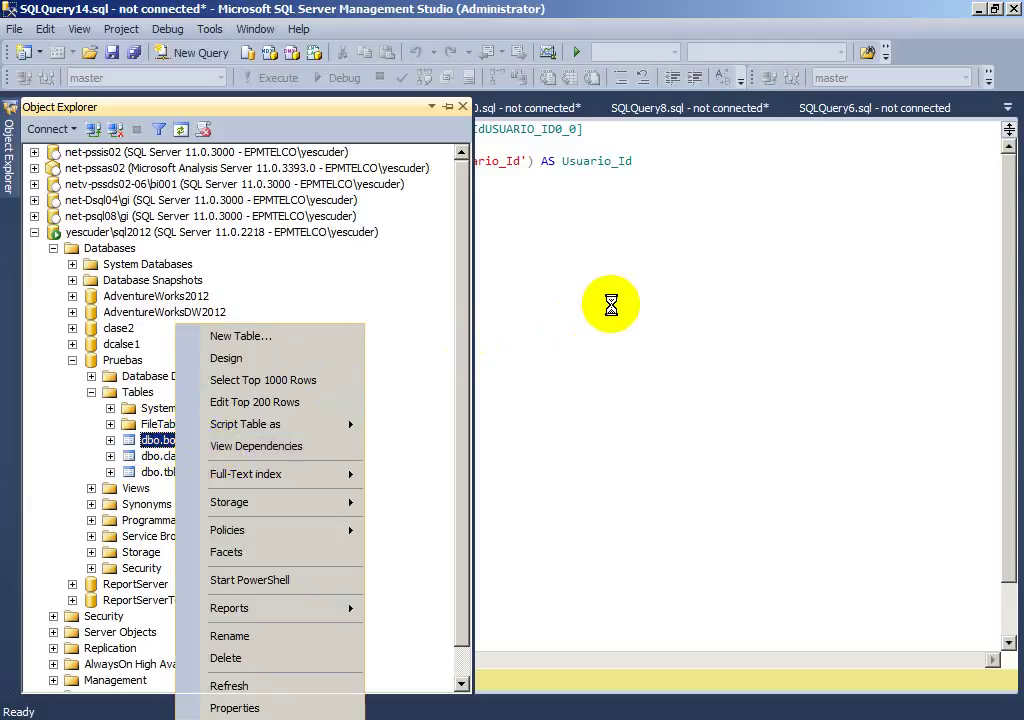
pyautogui.click(9, 170)
pyautogui.click(168, 456)
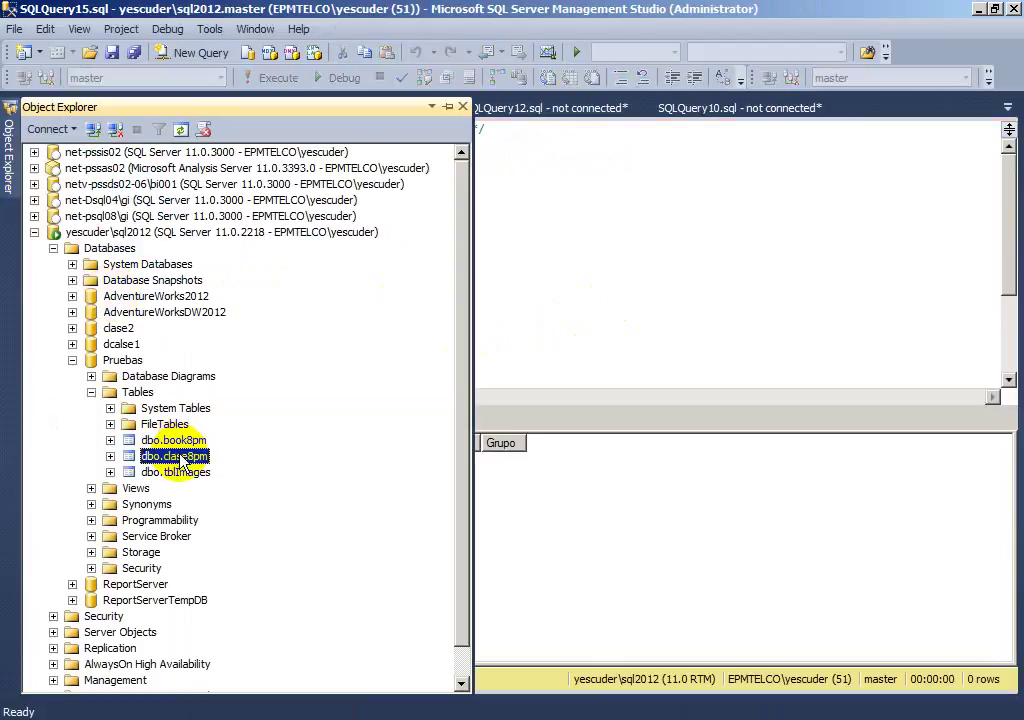
pyautogui.rightClick(178, 457)
pyautogui.click(274, 380)
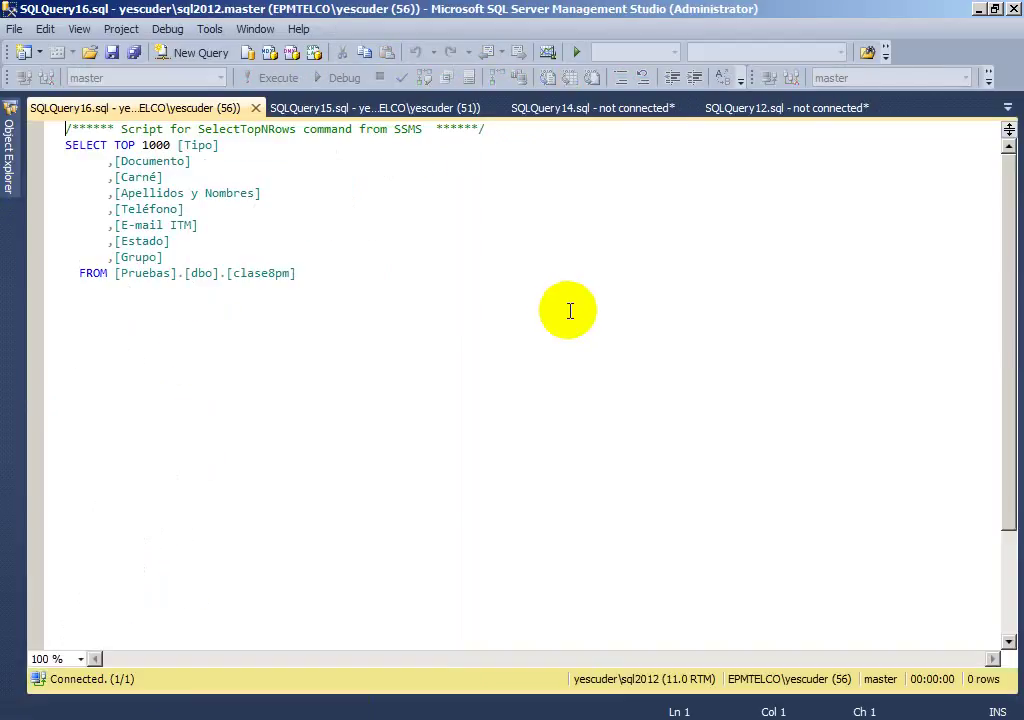
pyautogui.click(352, 110)
pyautogui.click(240, 108)
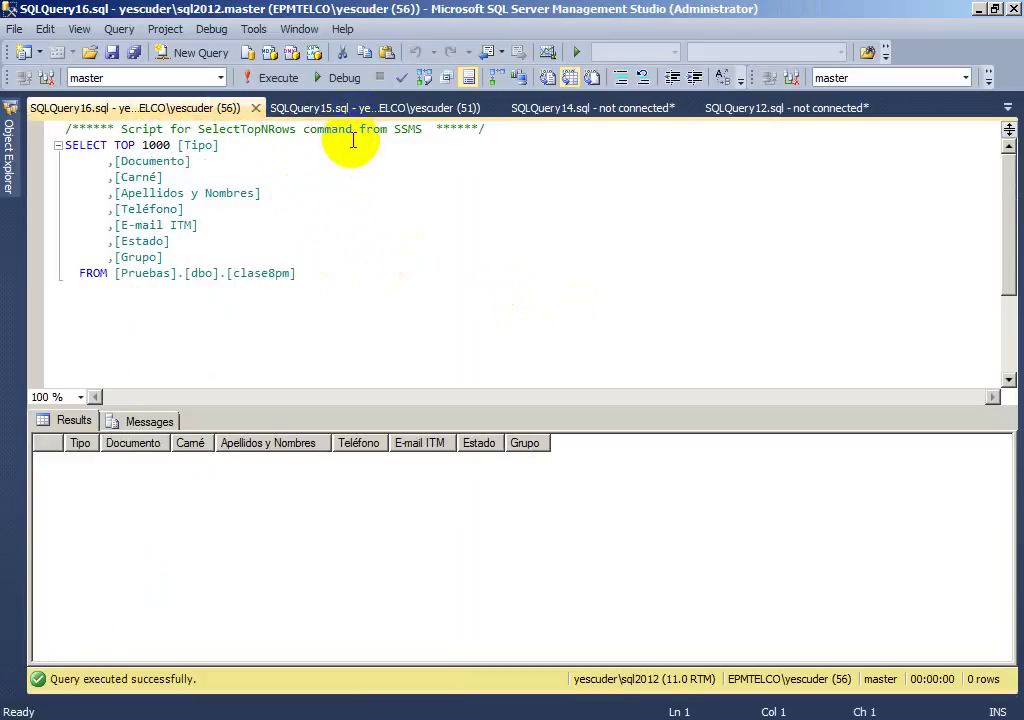
# Switch back to Visual Studio and show the SSIS CLASE 8PM project's packages in Solution Explorer.
pyautogui.hotkey('alt', 'Tab')
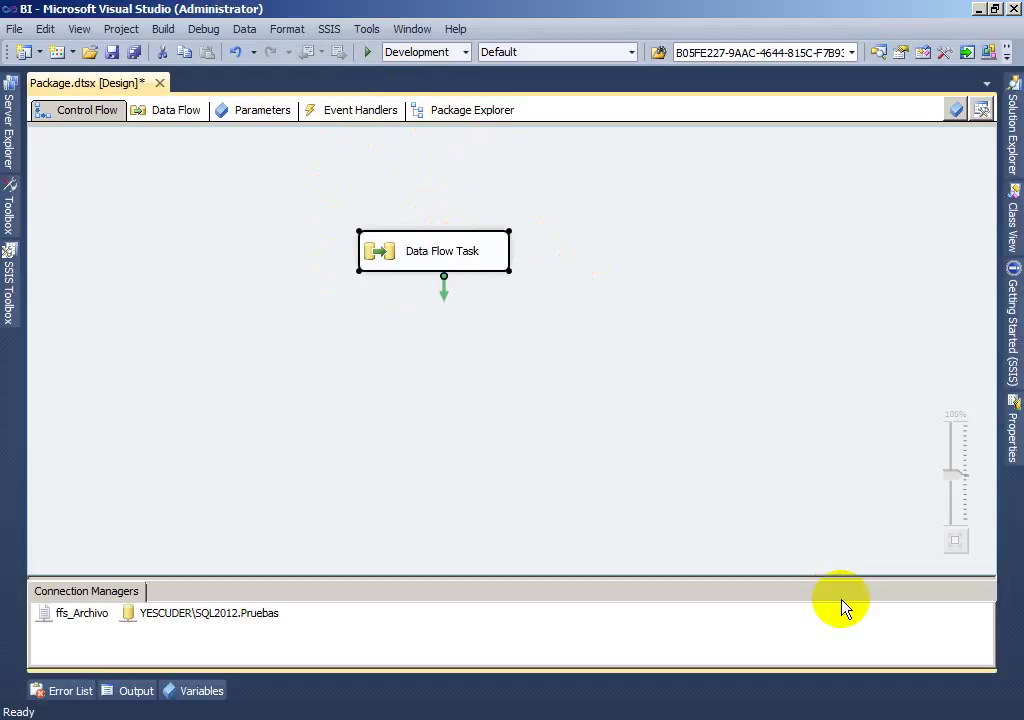
pyautogui.click(1013, 150)
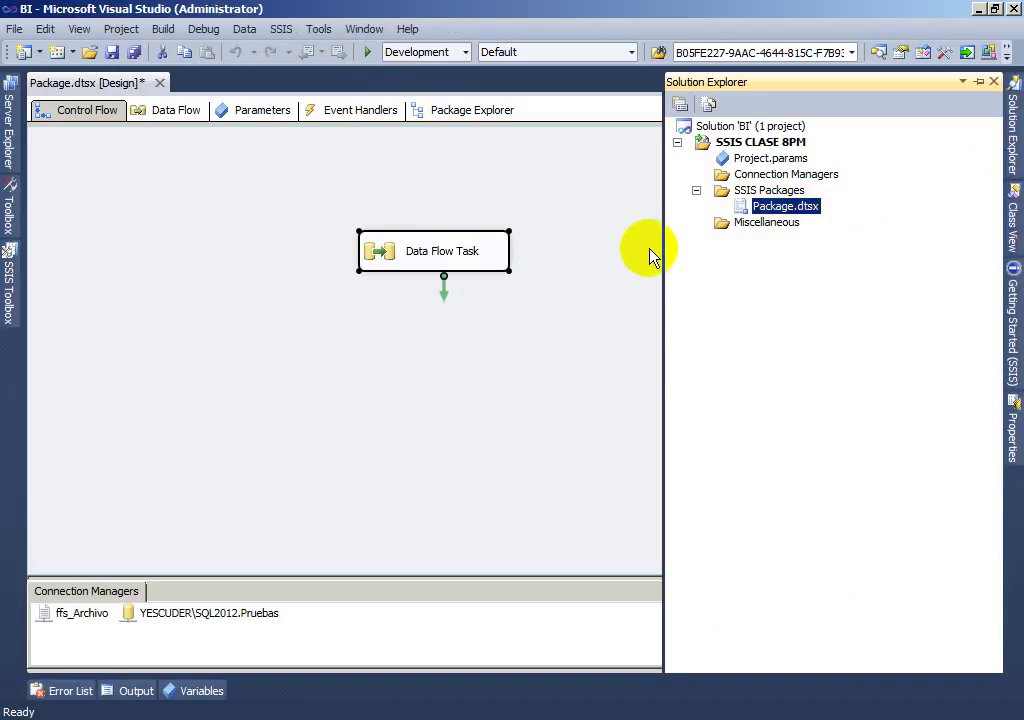
# Run the package containing the Data Flow Task and stop debugging once its execution completes.
pyautogui.click(423, 362)
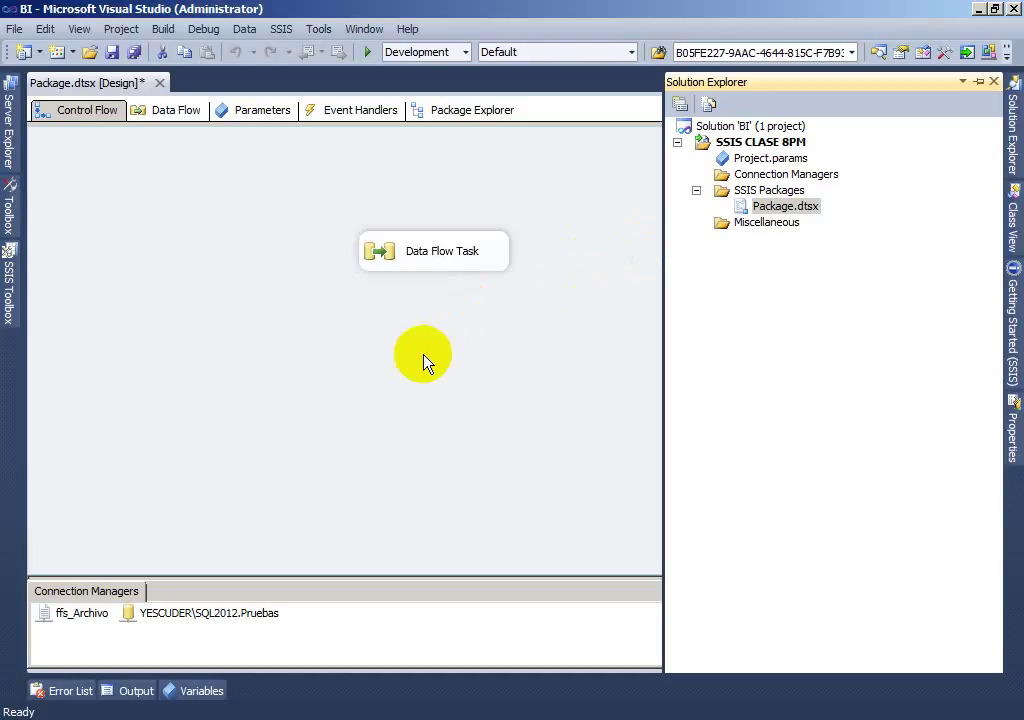
pyautogui.click(465, 256)
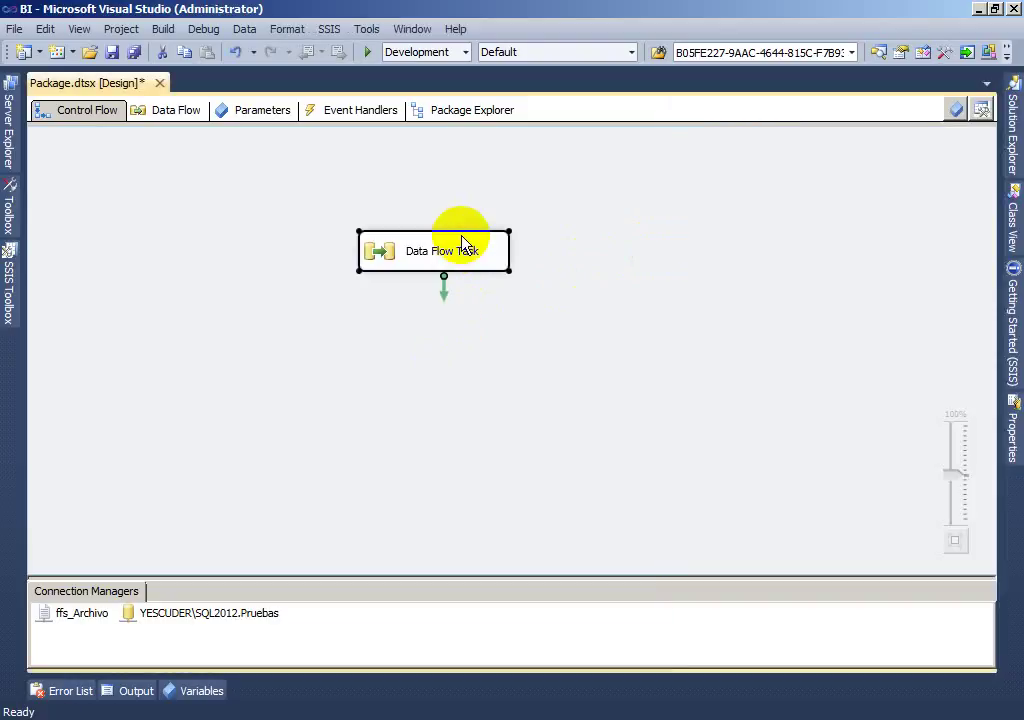
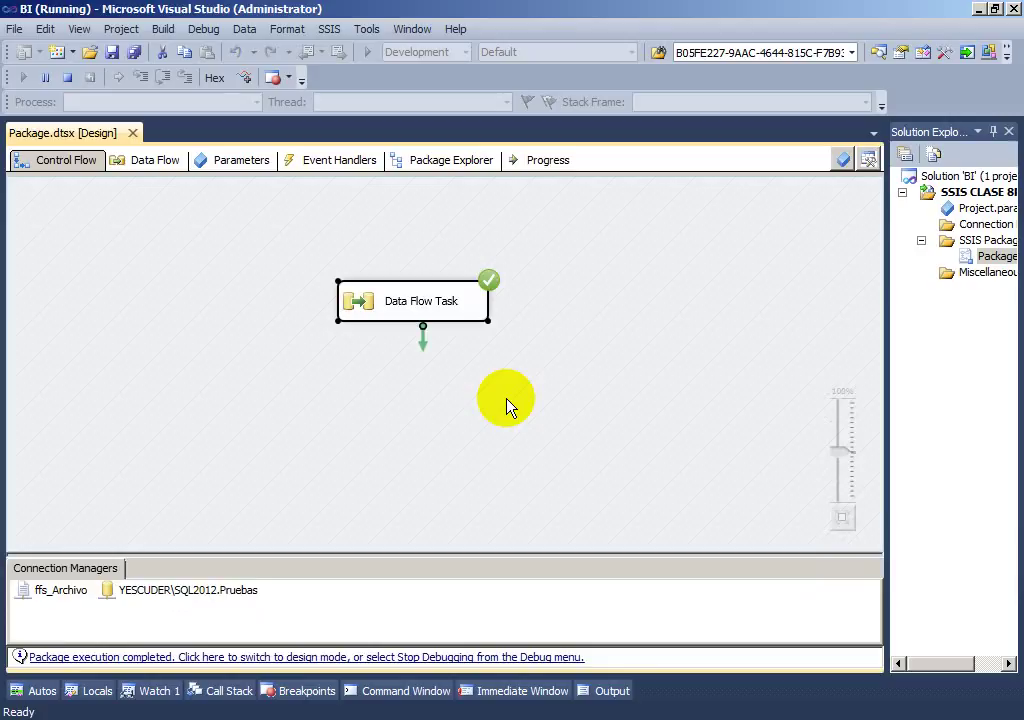
pyautogui.click(68, 78)
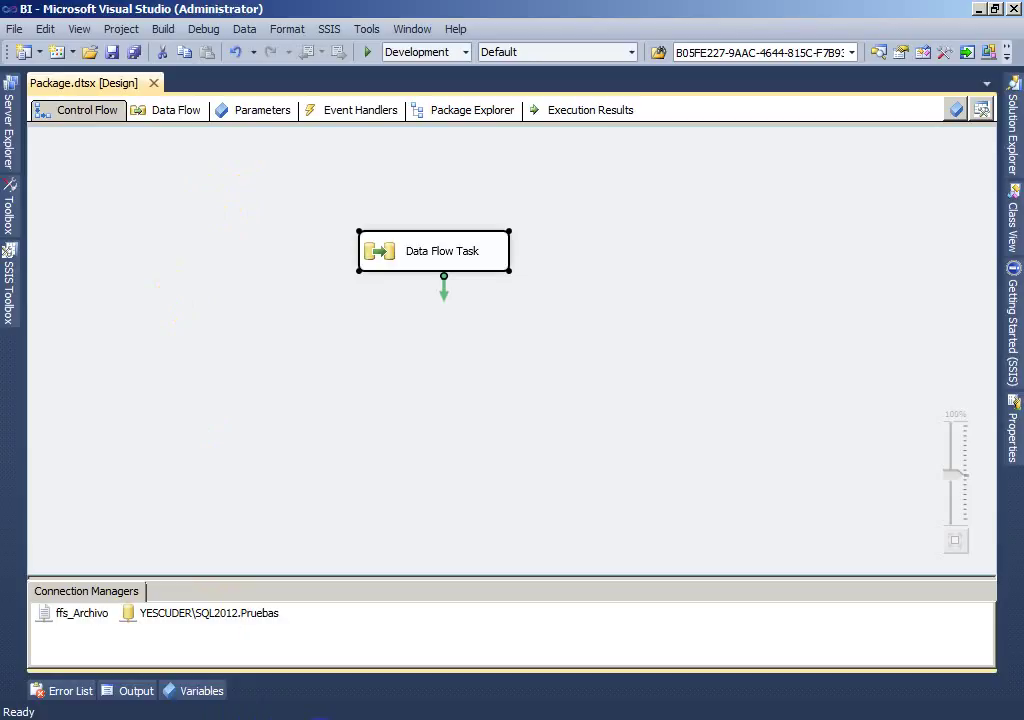
# Switch to SQL Server Management Studio and rerun the top 1000 rows queries on dbo.clase8pm and dbo.book8pm to check the loaded data.
pyautogui.hotkey('alt', 'Tab')
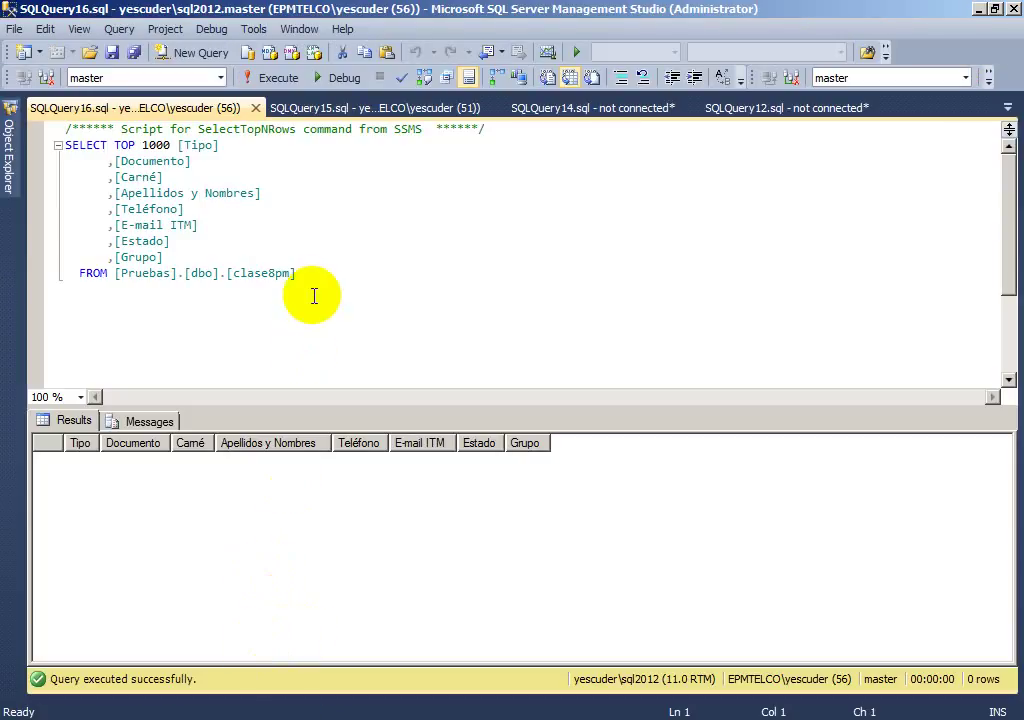
pyautogui.click(295, 107)
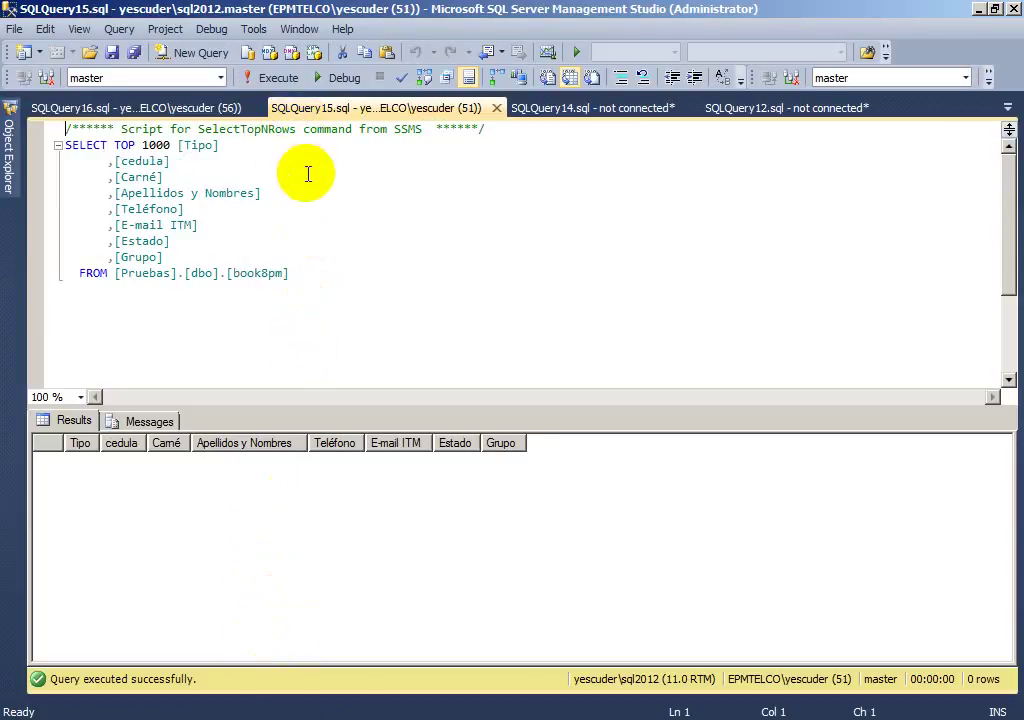
pyautogui.click(222, 107)
pyautogui.click(320, 178)
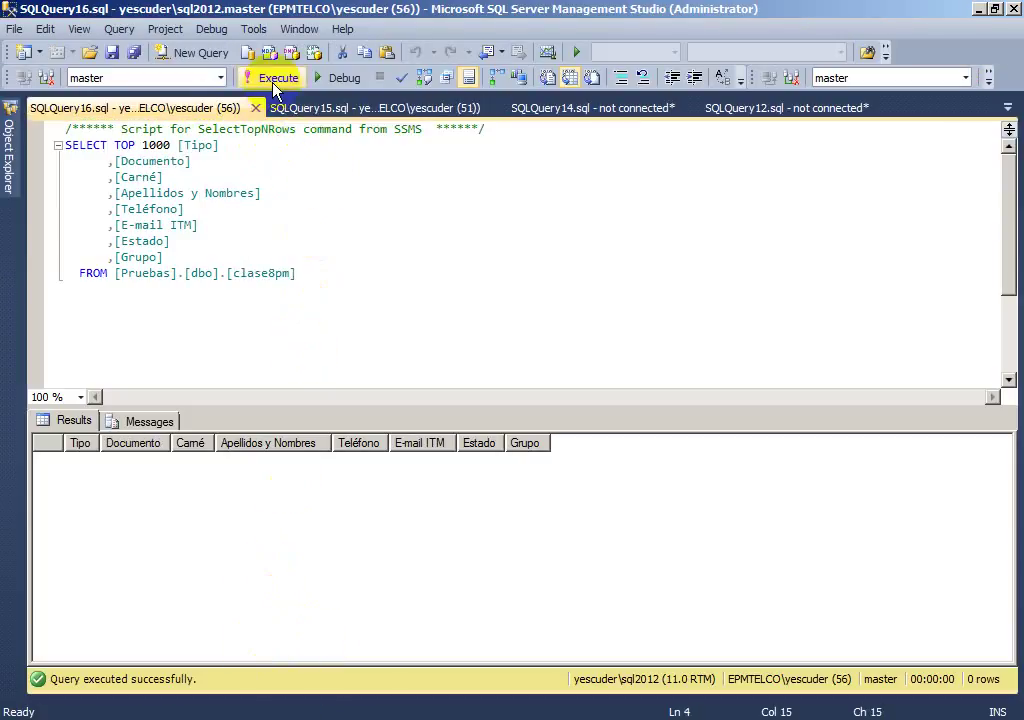
pyautogui.click(274, 80)
pyautogui.click(297, 107)
pyautogui.click(306, 178)
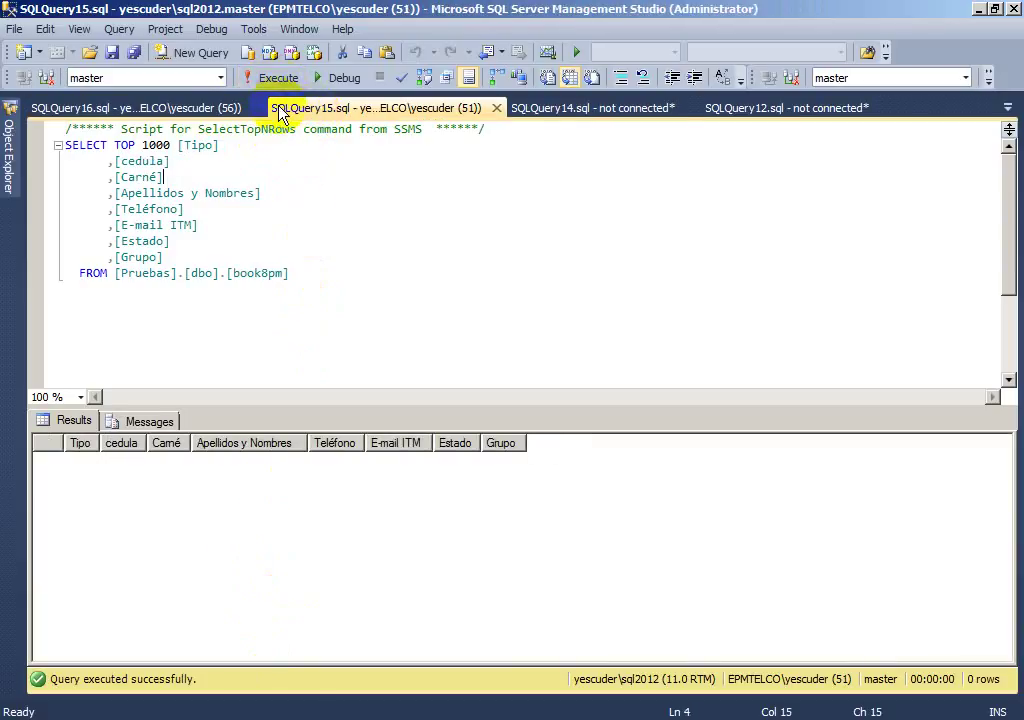
pyautogui.click(276, 78)
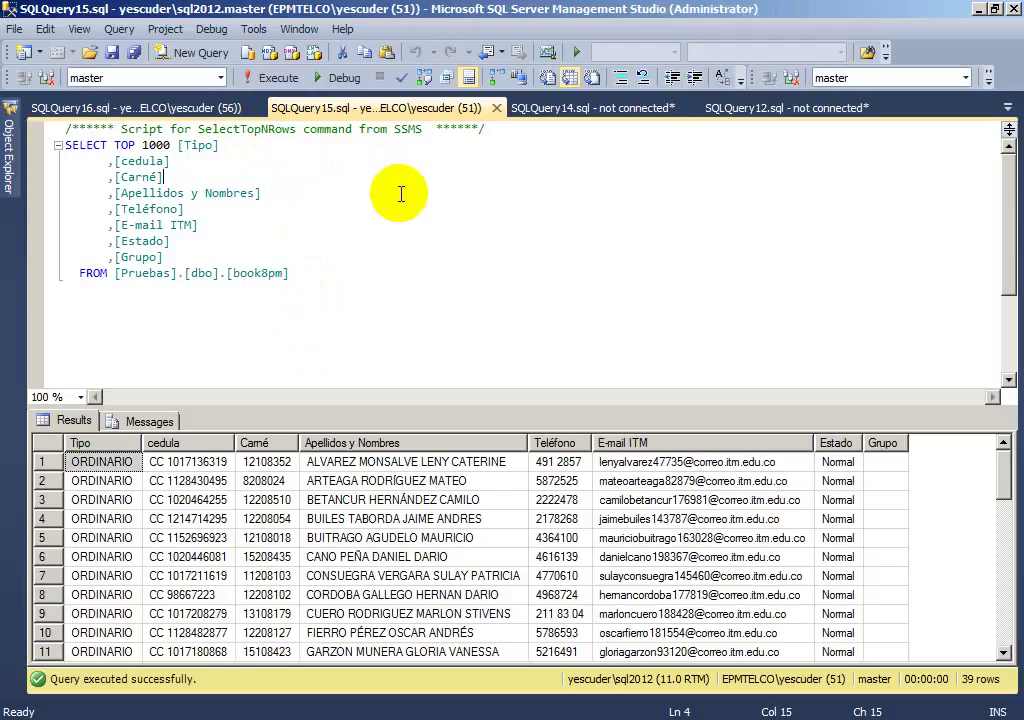
pyautogui.click(577, 522)
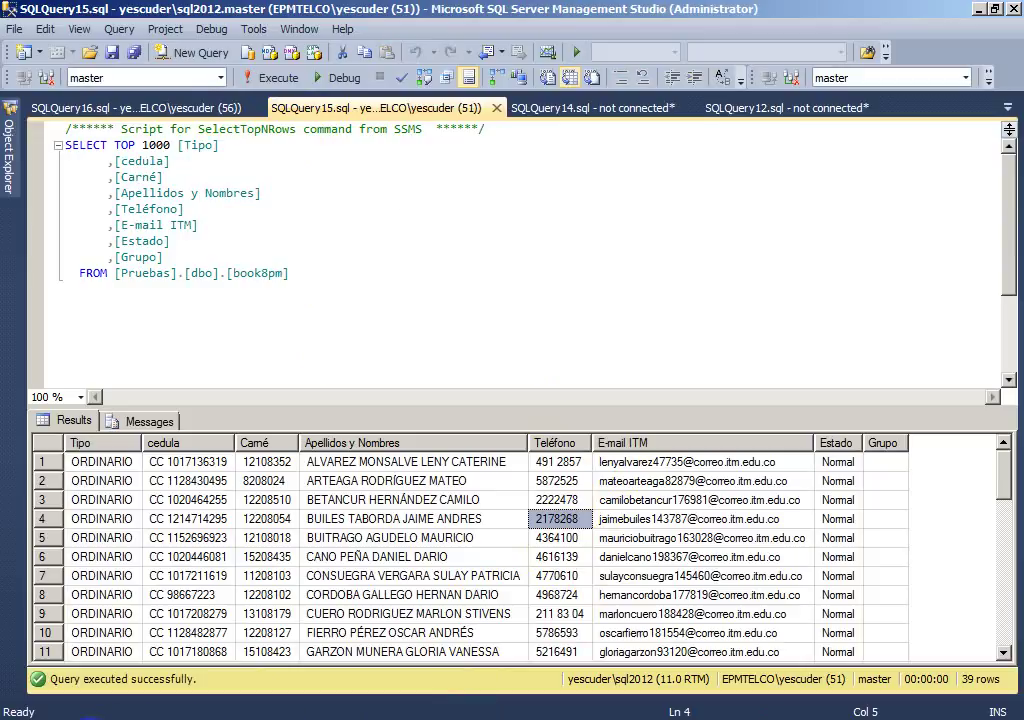
# Switch back to Visual Studio and review the package's execution results from the start entry through the finish entry.
pyautogui.click(102, 707)
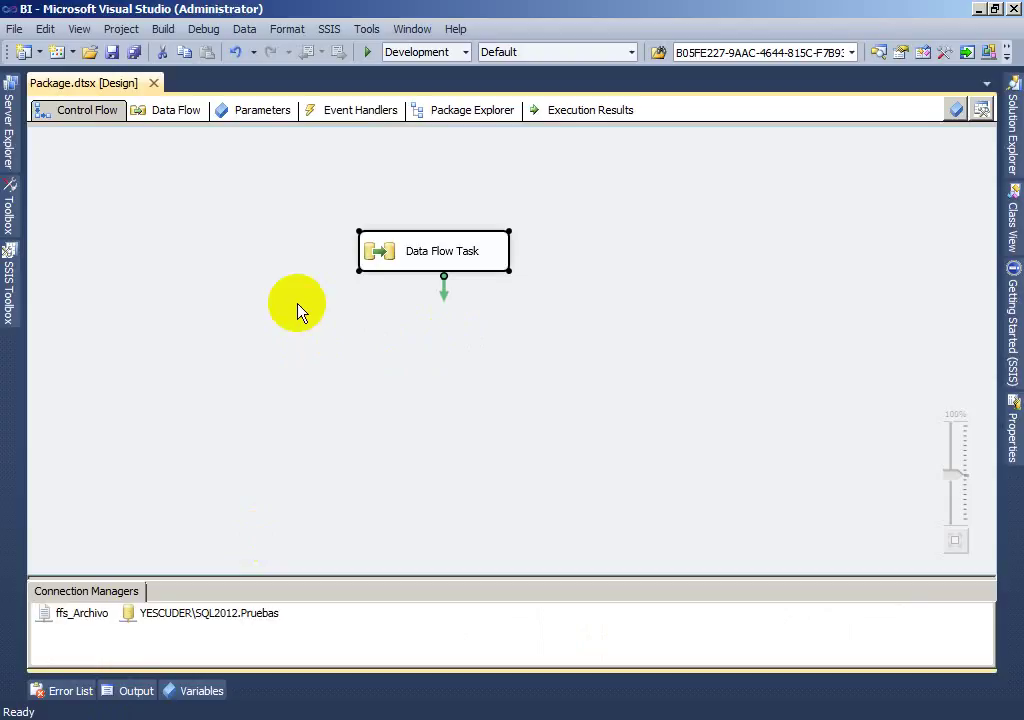
pyautogui.click(573, 112)
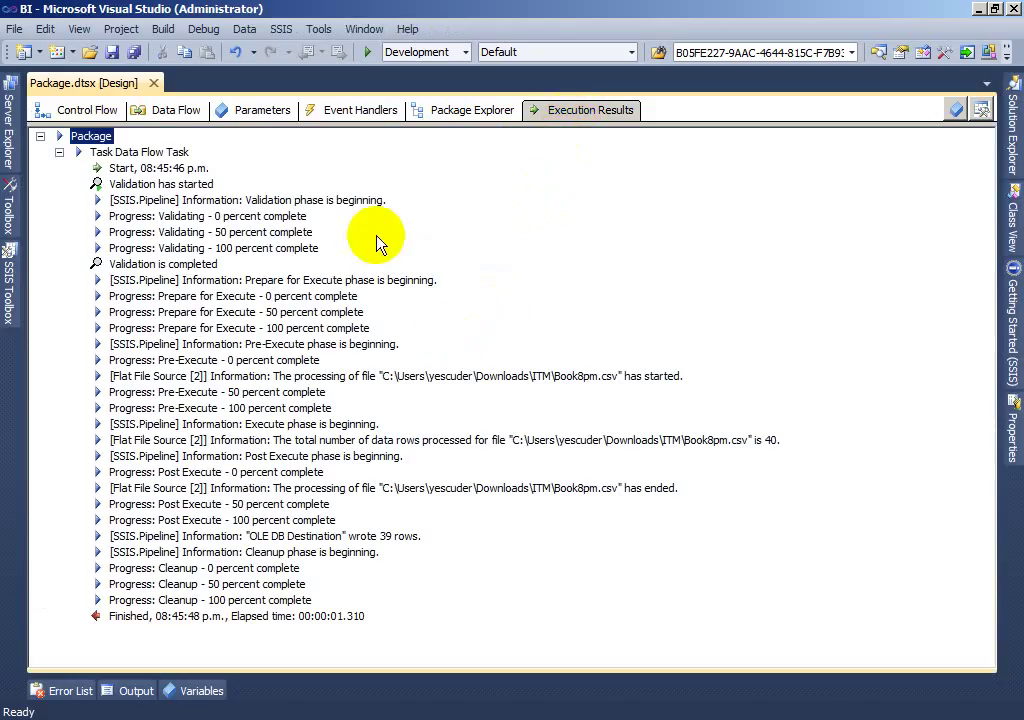
pyautogui.click(110, 168)
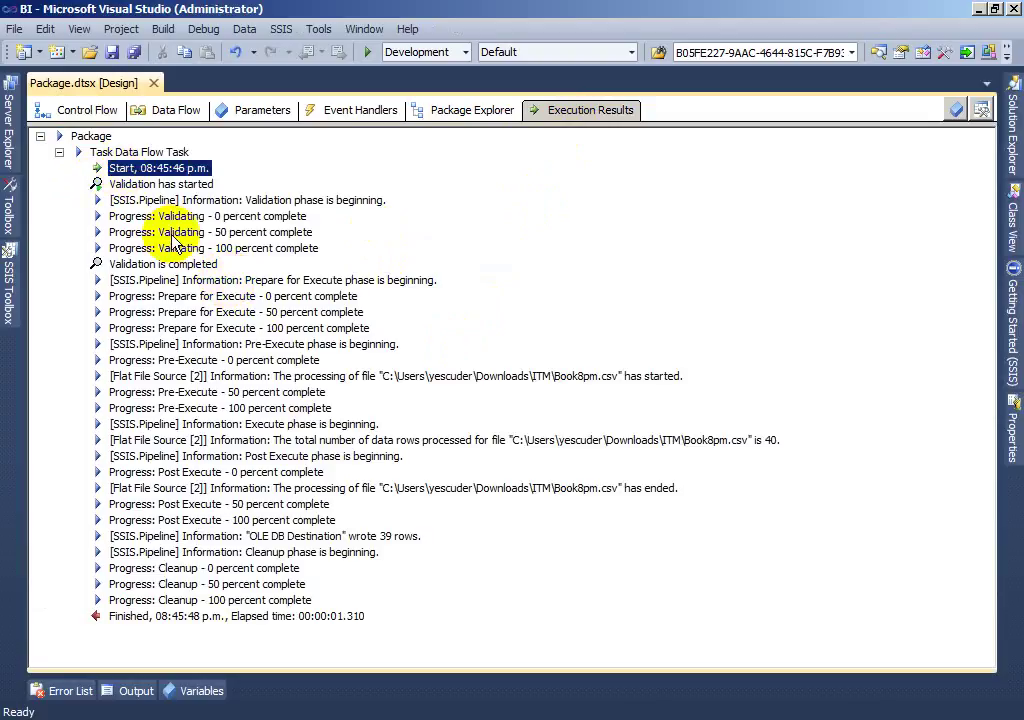
pyautogui.press('Down')
pyautogui.press('Down')
pyautogui.press('Down')
pyautogui.press('Down')
pyautogui.press('Down')
pyautogui.press('Down')
pyautogui.press('Down')
pyautogui.press('Down')
pyautogui.press('Down')
pyautogui.press('Down')
pyautogui.press('Down')
pyautogui.press('Down')
pyautogui.press('Down')
pyautogui.press('Down')
pyautogui.press('Down')
pyautogui.press('Down')
pyautogui.press('Down')
pyautogui.press('Down')
pyautogui.press('Down')
pyautogui.press('Down')
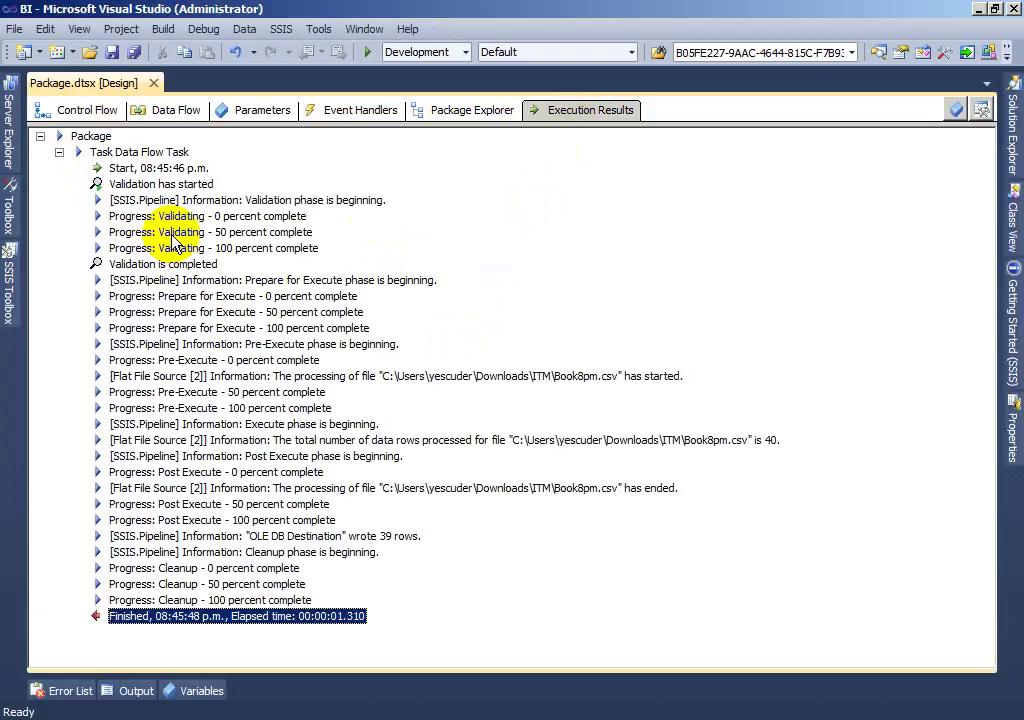
# Look over the package's contents in Package Explorer and its source-to-destination data flow.
pyautogui.click(440, 112)
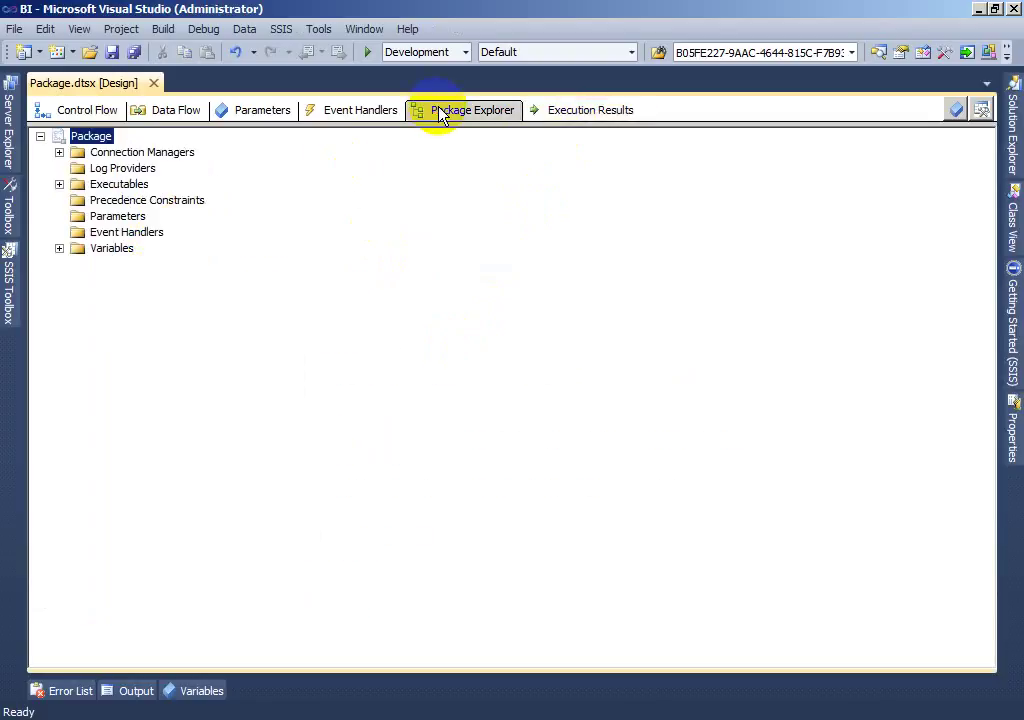
pyautogui.click(88, 114)
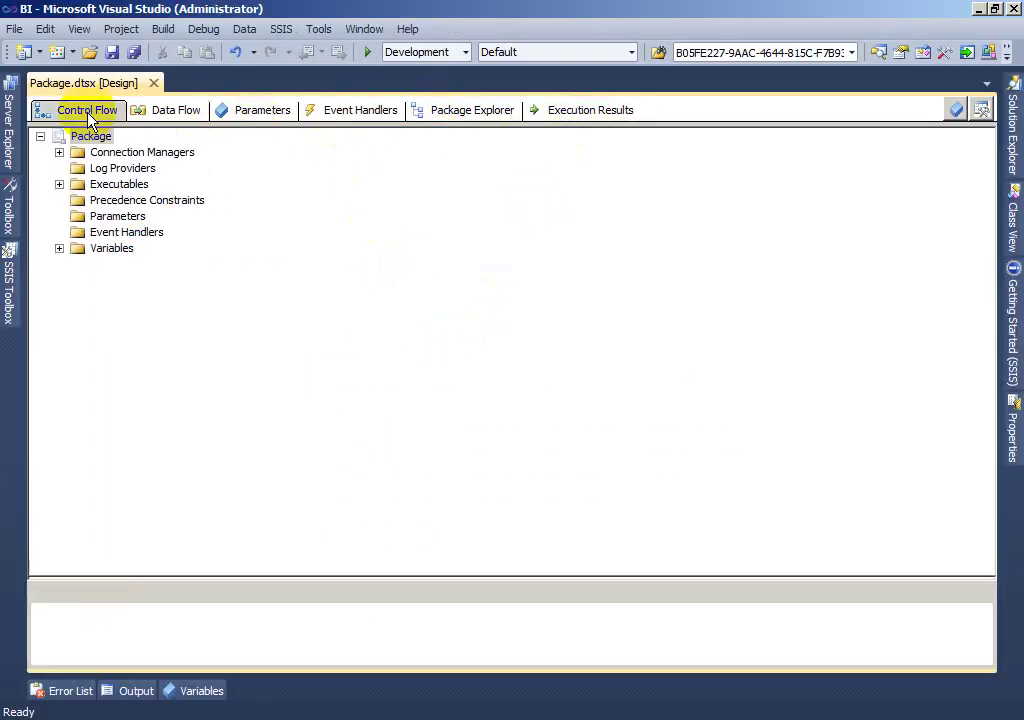
pyautogui.click(163, 111)
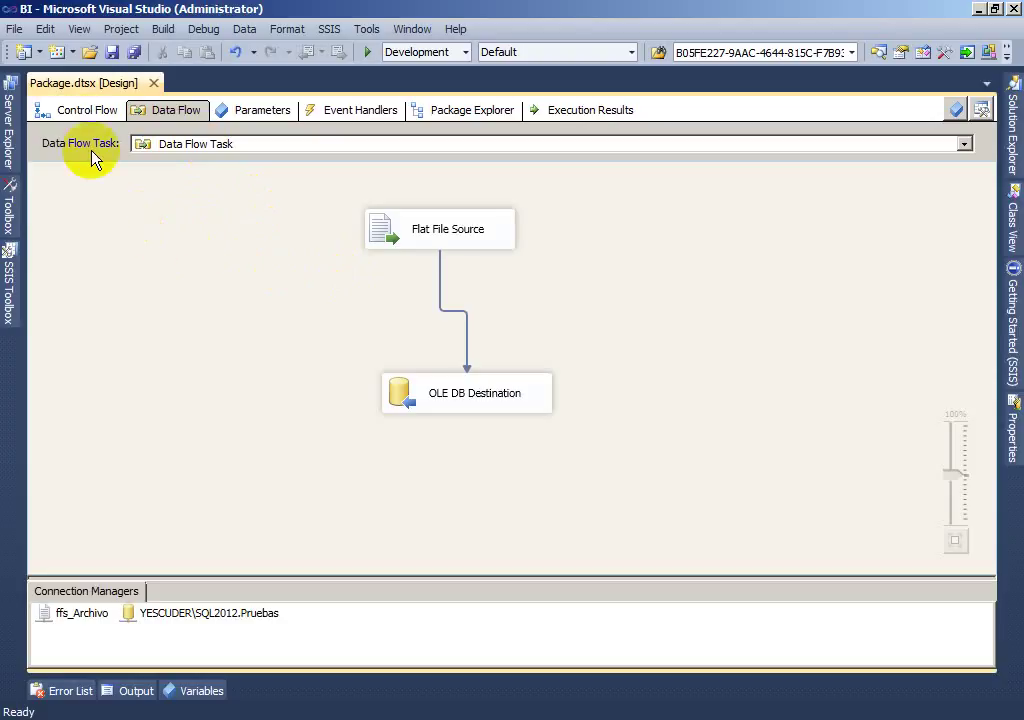
# Return to the control flow and run the package a second time.
pyautogui.click(100, 110)
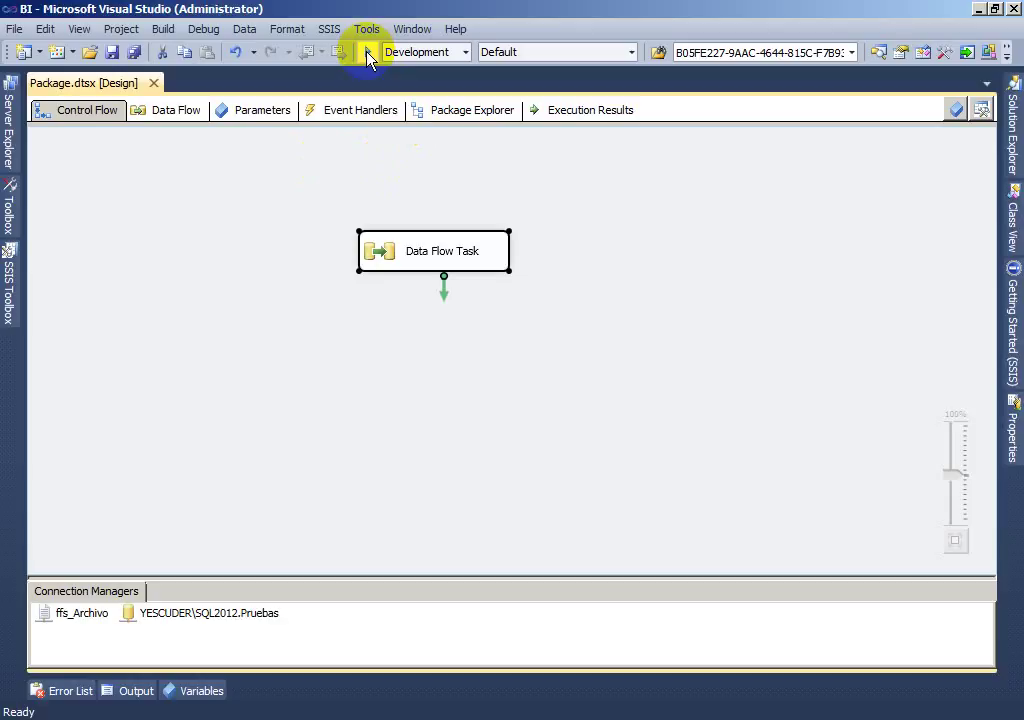
pyautogui.click(367, 53)
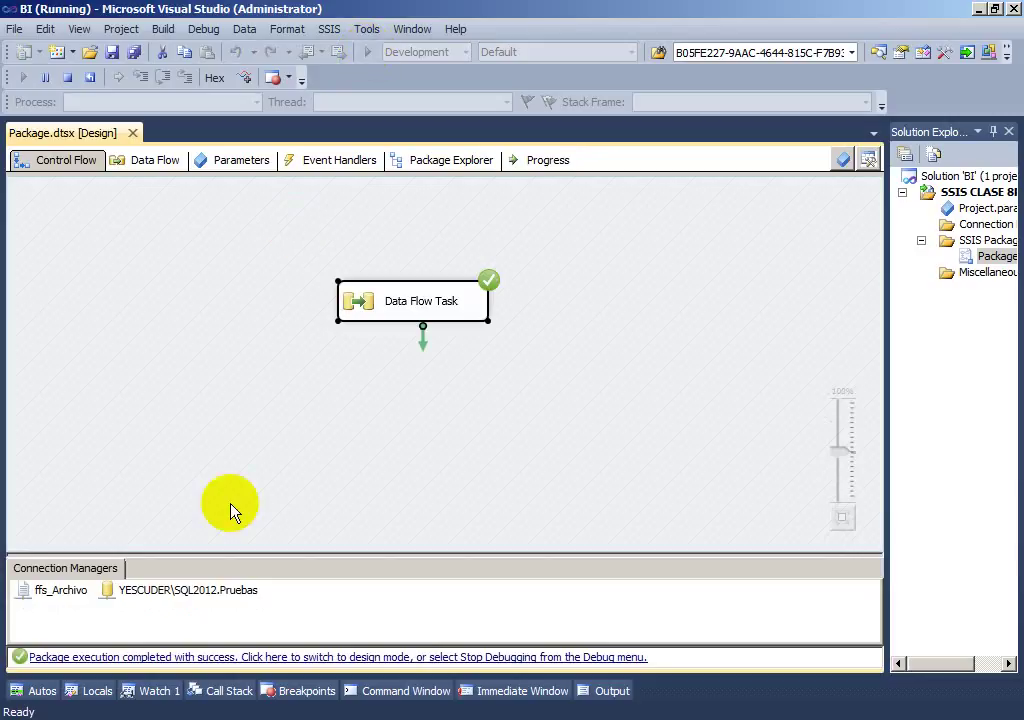
pyautogui.click(308, 652)
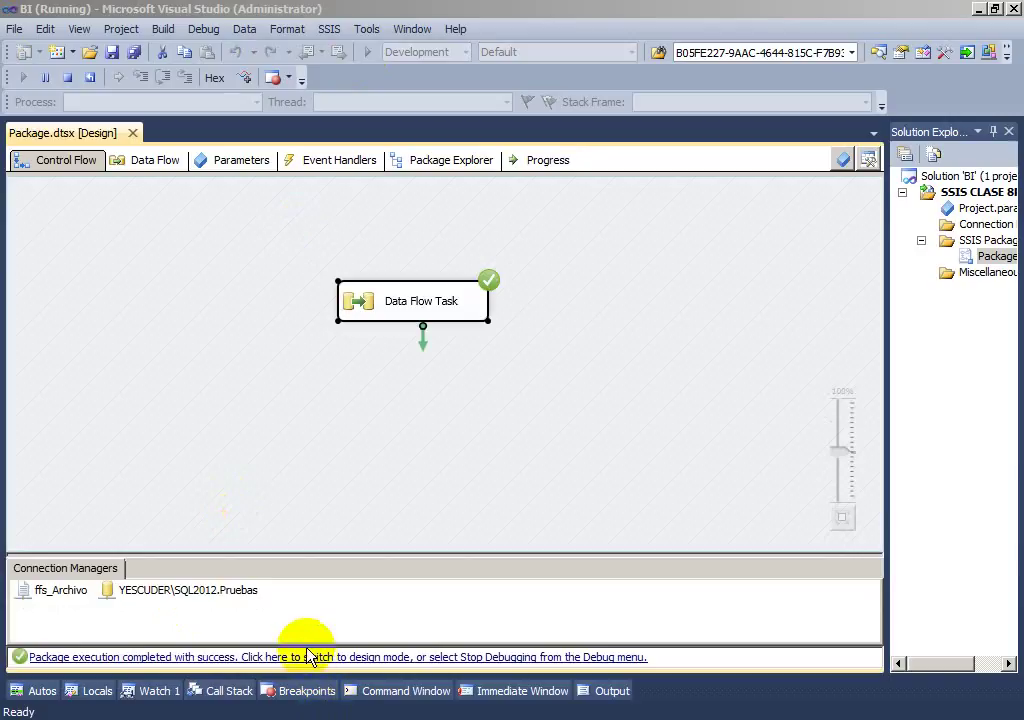
# Switch to SQL Server Management Studio and rerun the dbo.book8pm query to check the rows after the second load.
pyautogui.hotkey('alt', 'Tab')
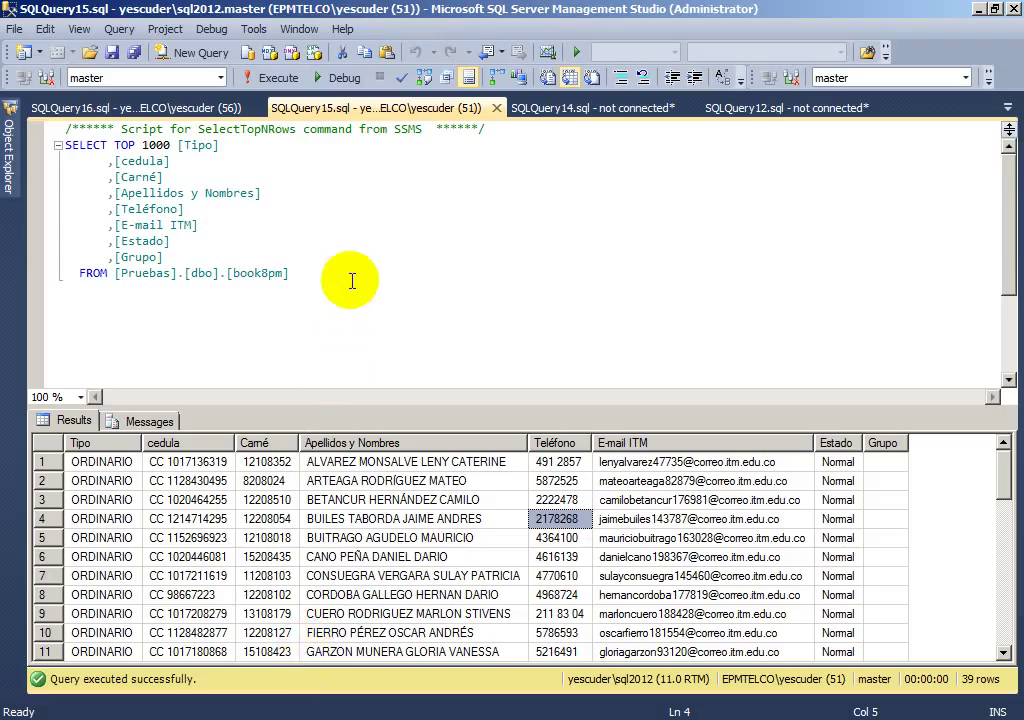
pyautogui.click(352, 280)
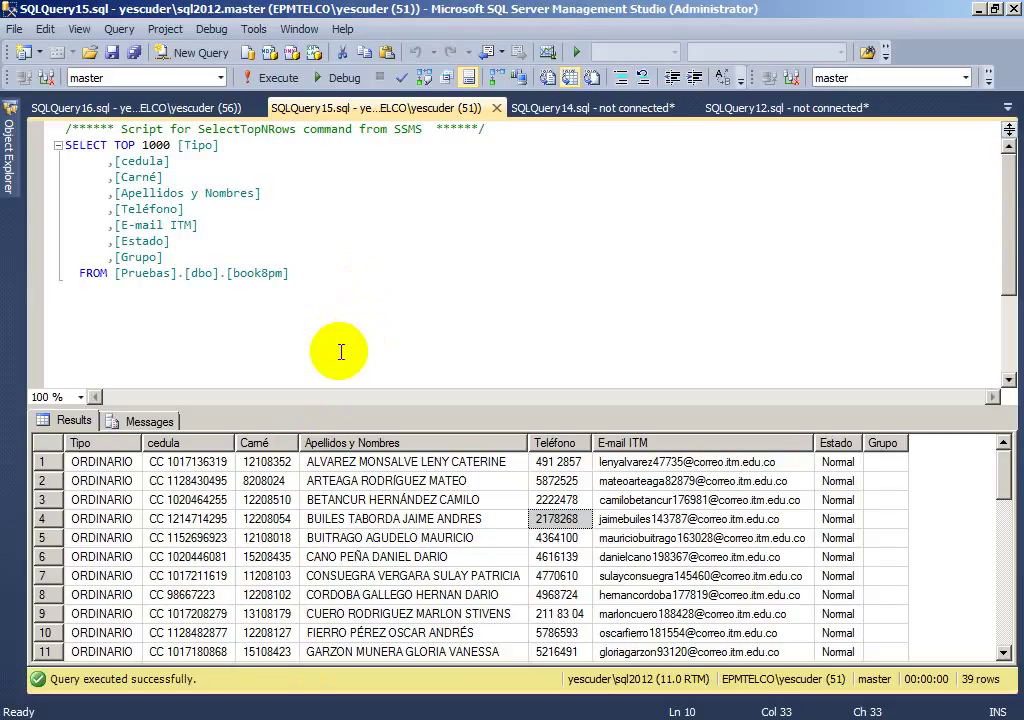
pyautogui.hotkey('alt', 'Tab')
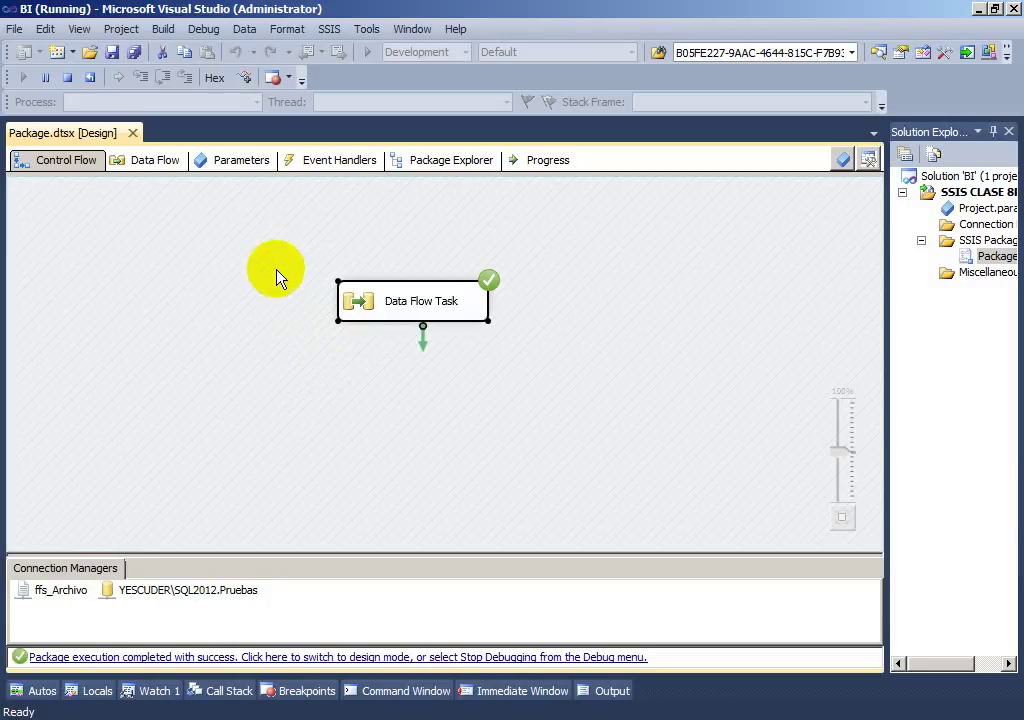
pyautogui.hotkey('alt', 'Tab')
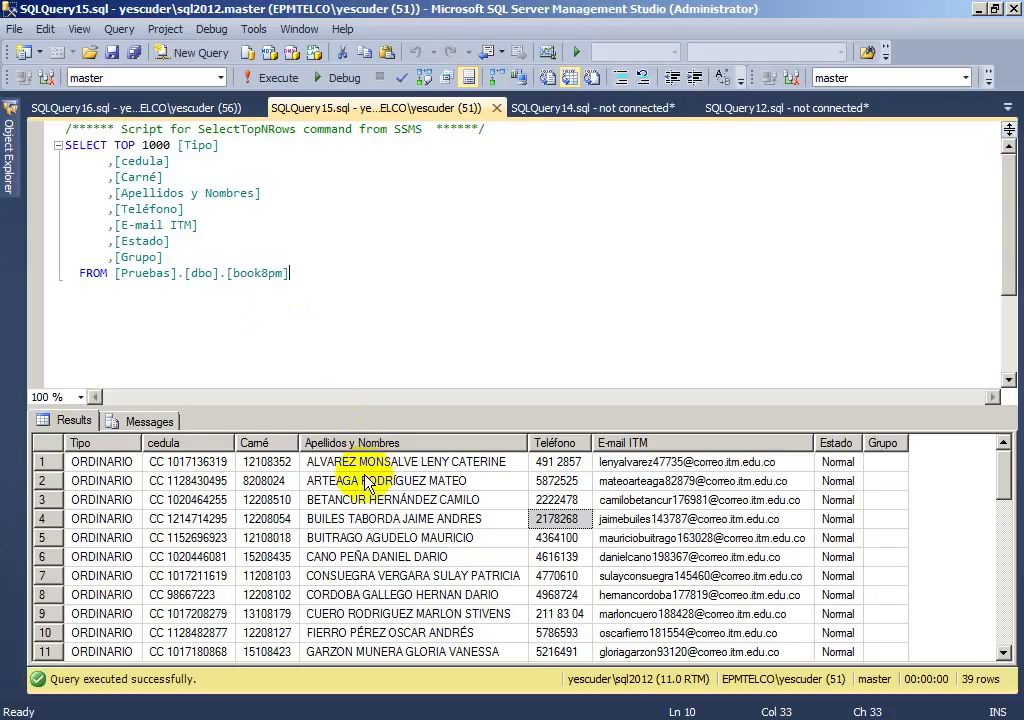
pyautogui.click(359, 283)
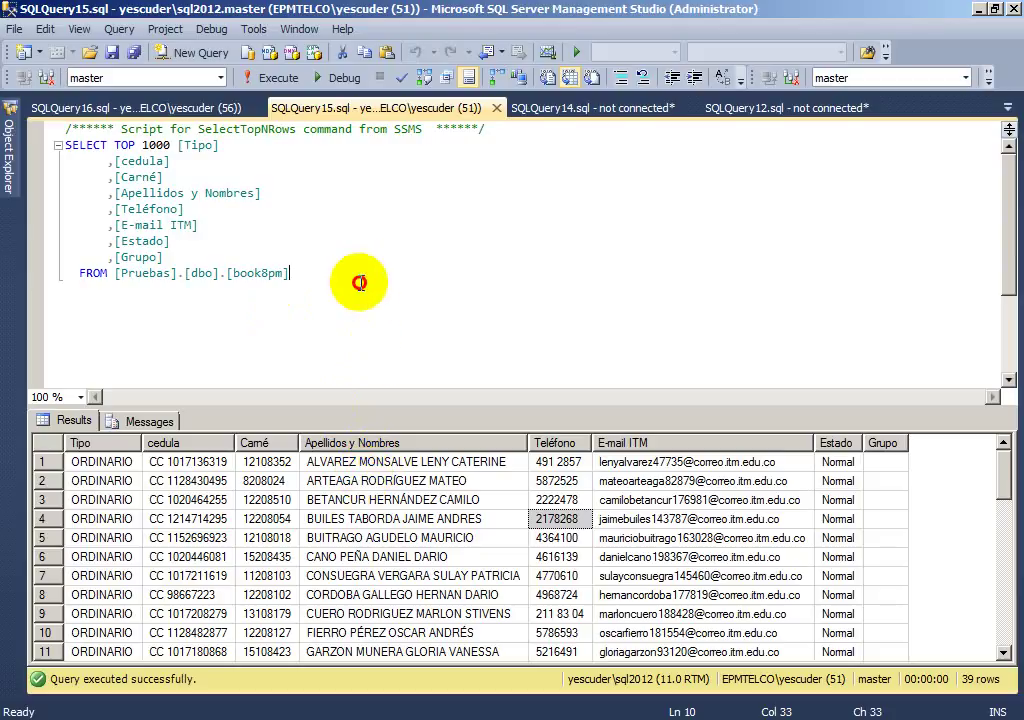
pyautogui.click(277, 90)
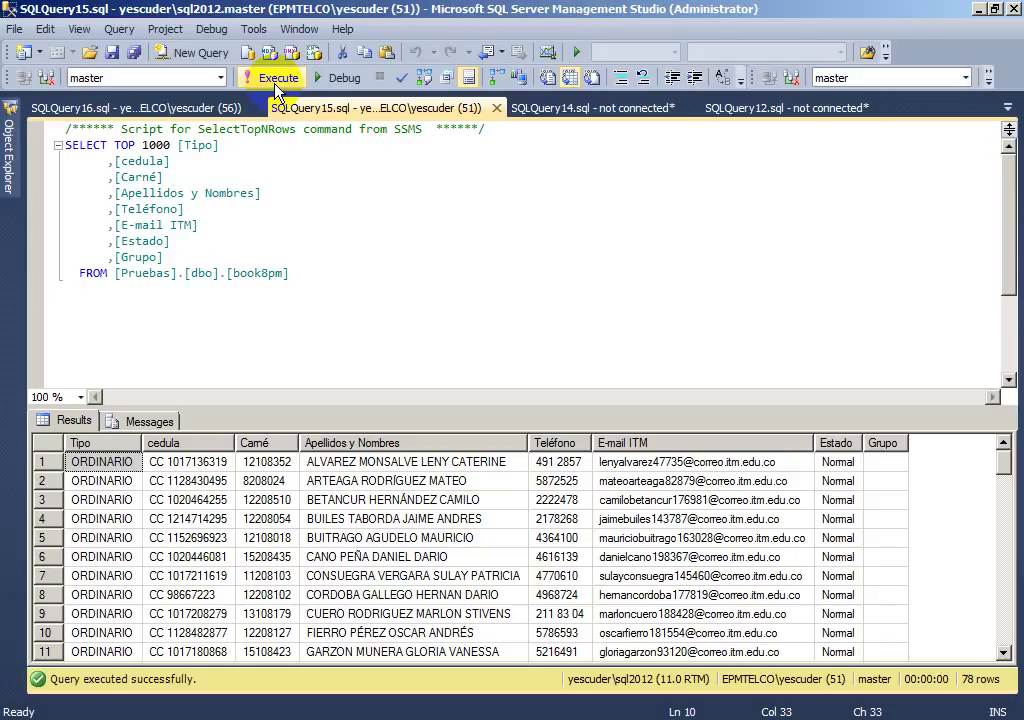
# Stop debugging in Visual Studio and add an Execute SQL Task above the Data Flow Task in the control flow.
pyautogui.hotkey('alt', 'Tab')
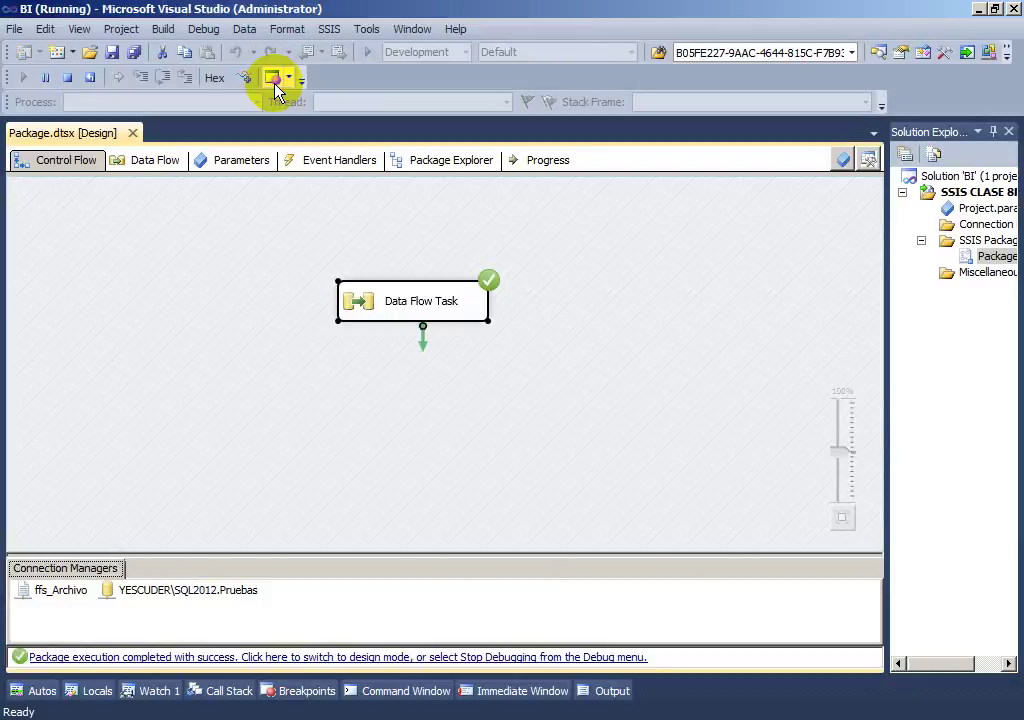
pyautogui.click(67, 78)
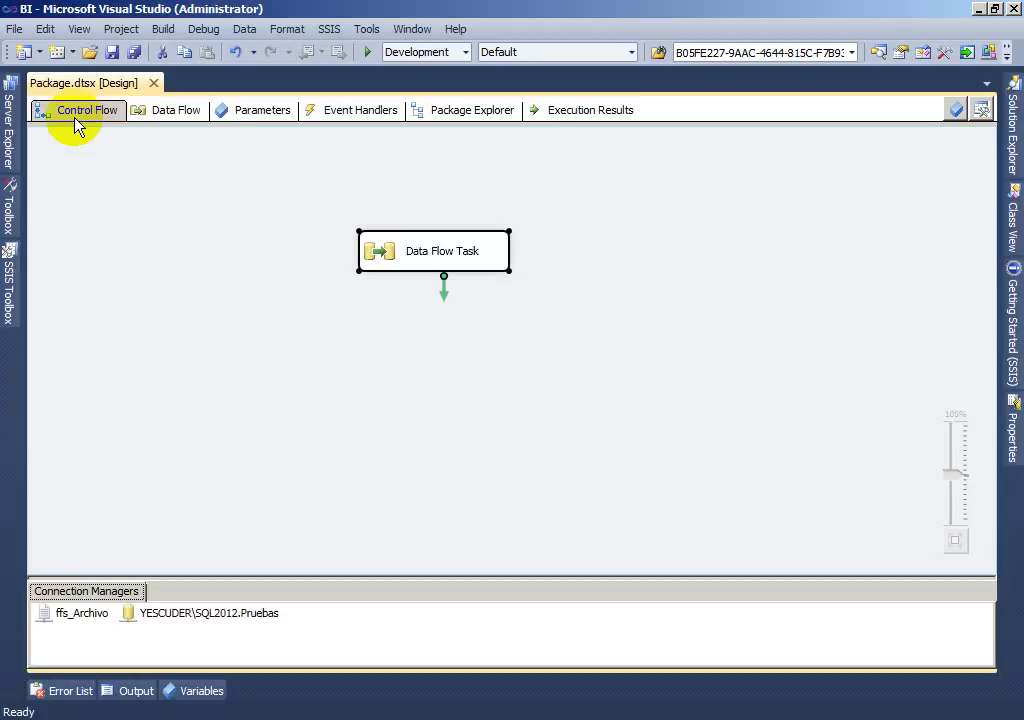
pyautogui.click(12, 298)
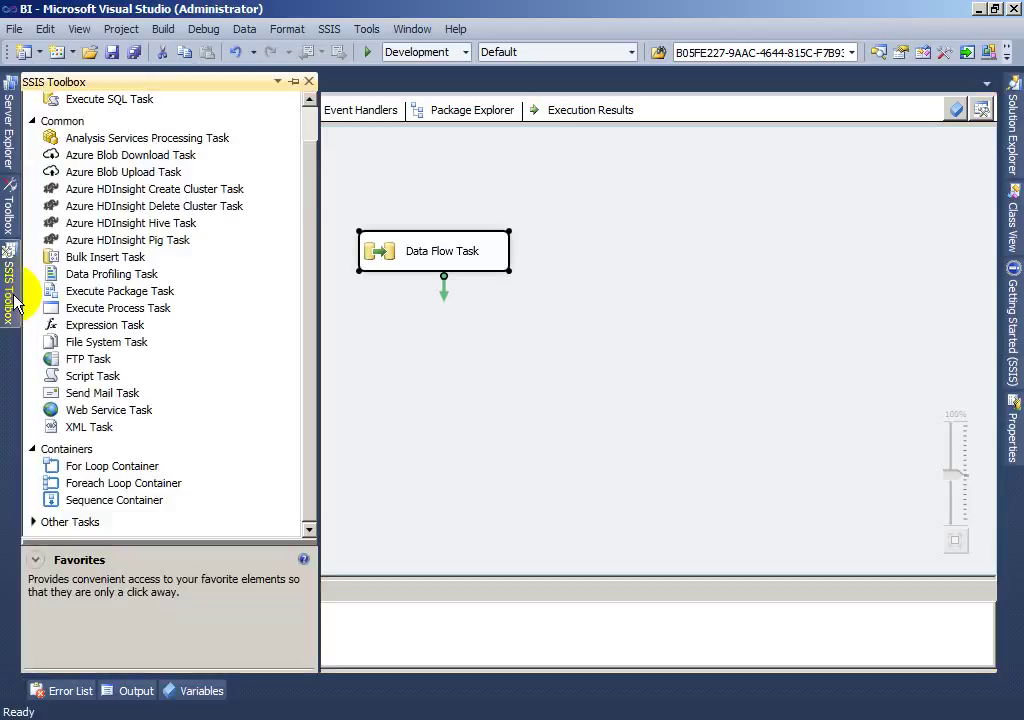
pyautogui.scroll(2, 305, 237)
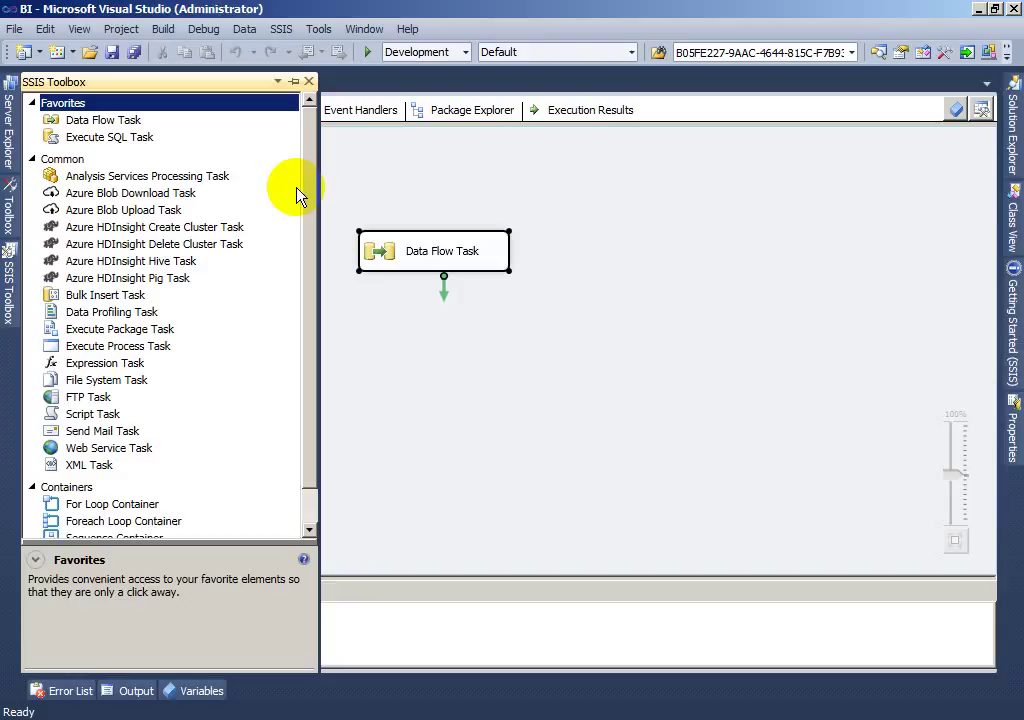
pyautogui.moveTo(146, 140); pyautogui.dragTo(410, 162)
pyautogui.moveTo(464, 256); pyautogui.dragTo(513, 350)
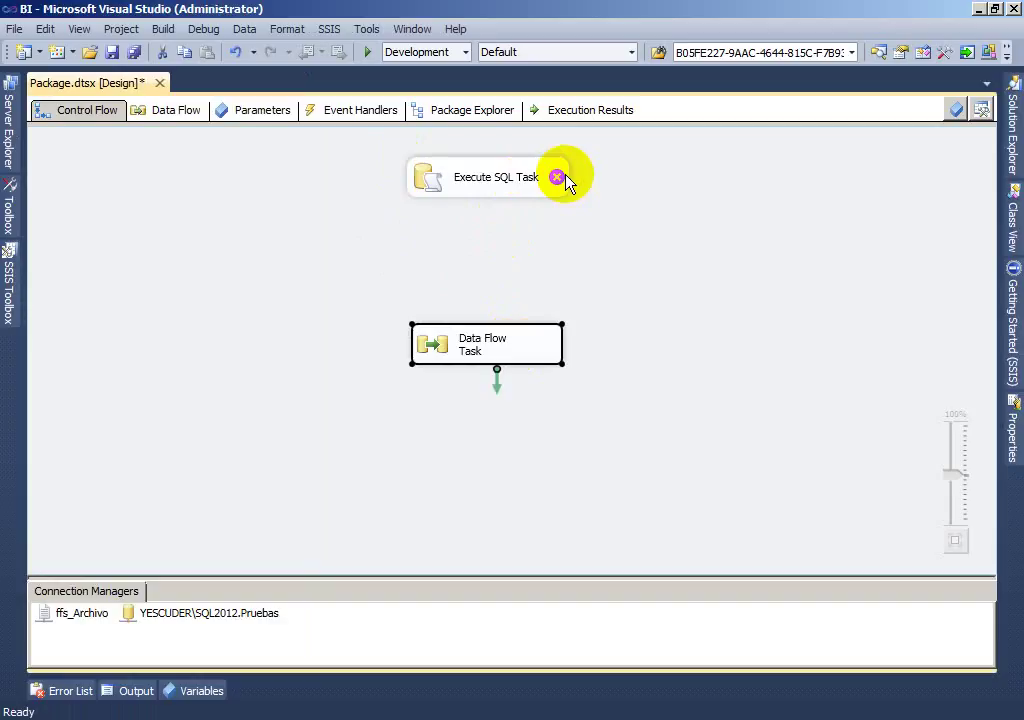
# Open the Execute SQL Task for editing and show its available connection types.
pyautogui.doubleClick(477, 197)
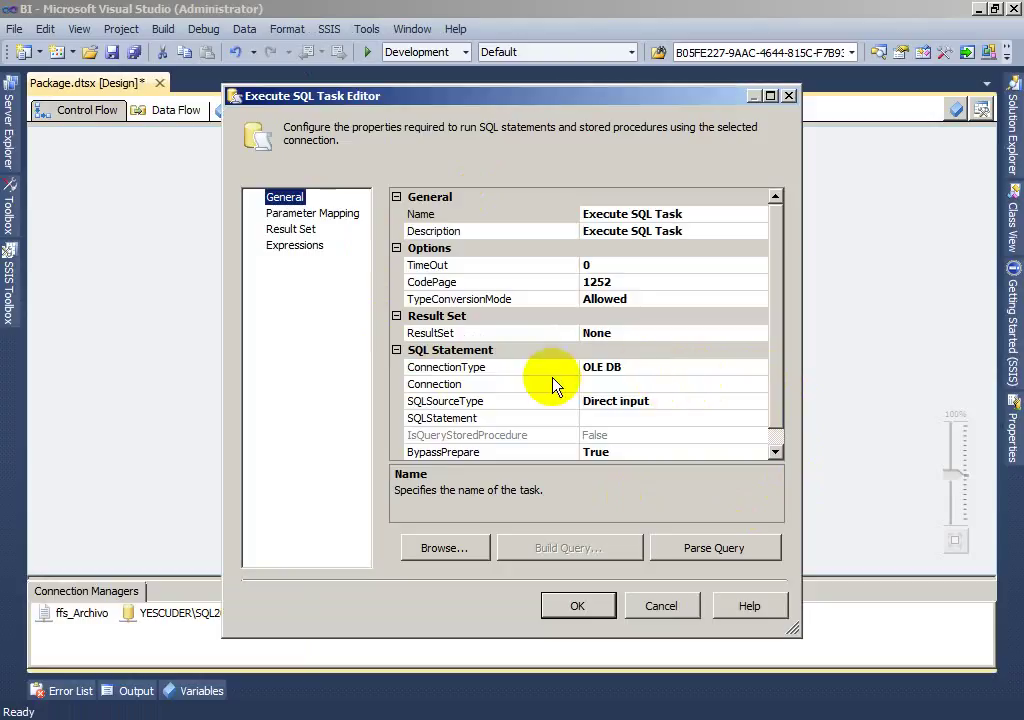
pyautogui.click(751, 368)
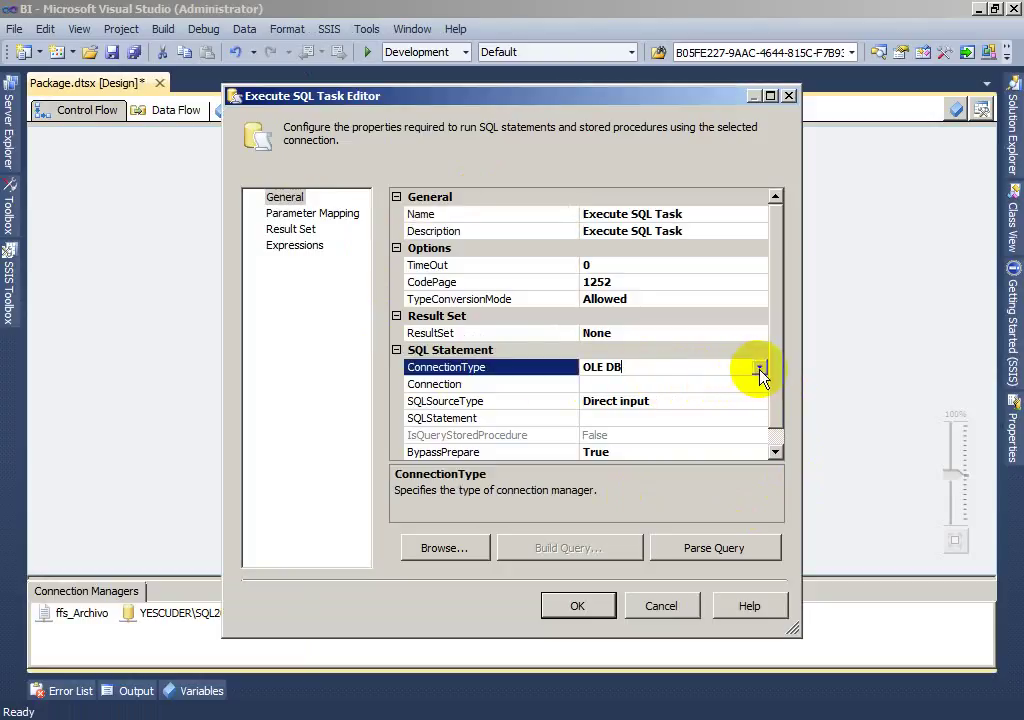
pyautogui.click(760, 367)
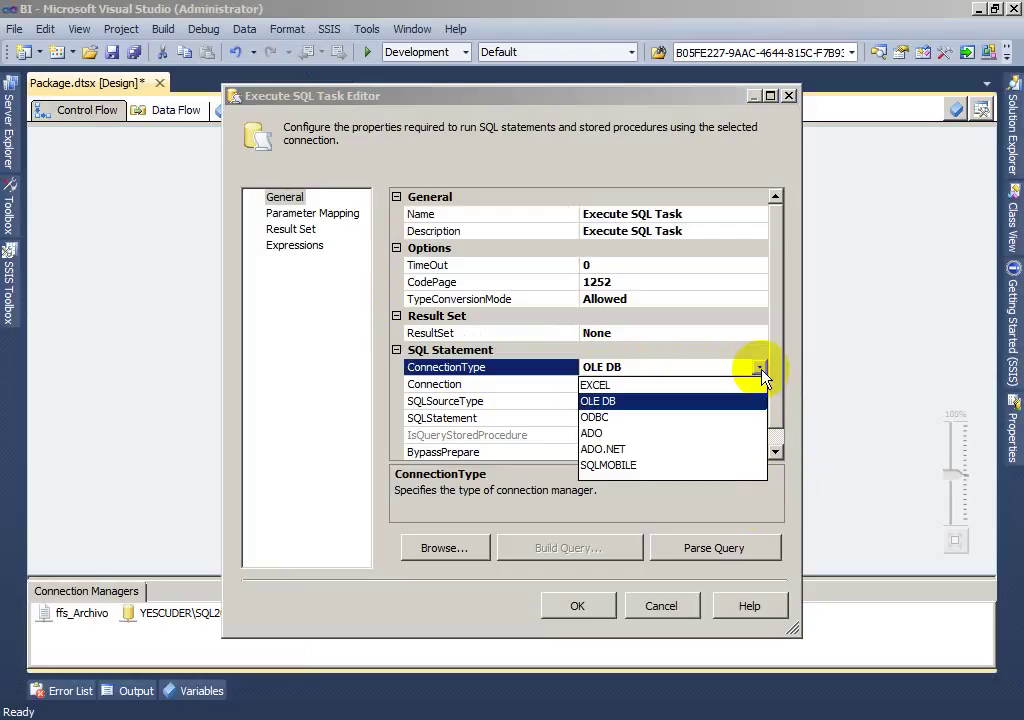
# Keep the OLE DB connection type, choose the existing SQL2012.Pruebas connection for the task and set its SQL source type to Direct input.
pyautogui.click(761, 369)
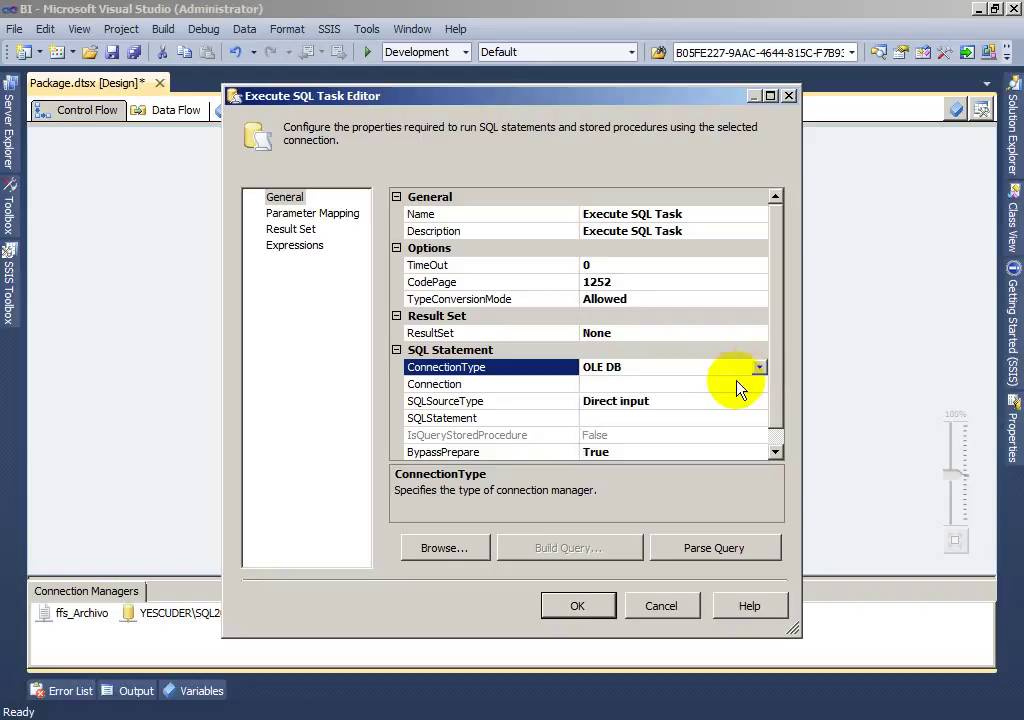
pyautogui.click(752, 385)
pyautogui.click(761, 385)
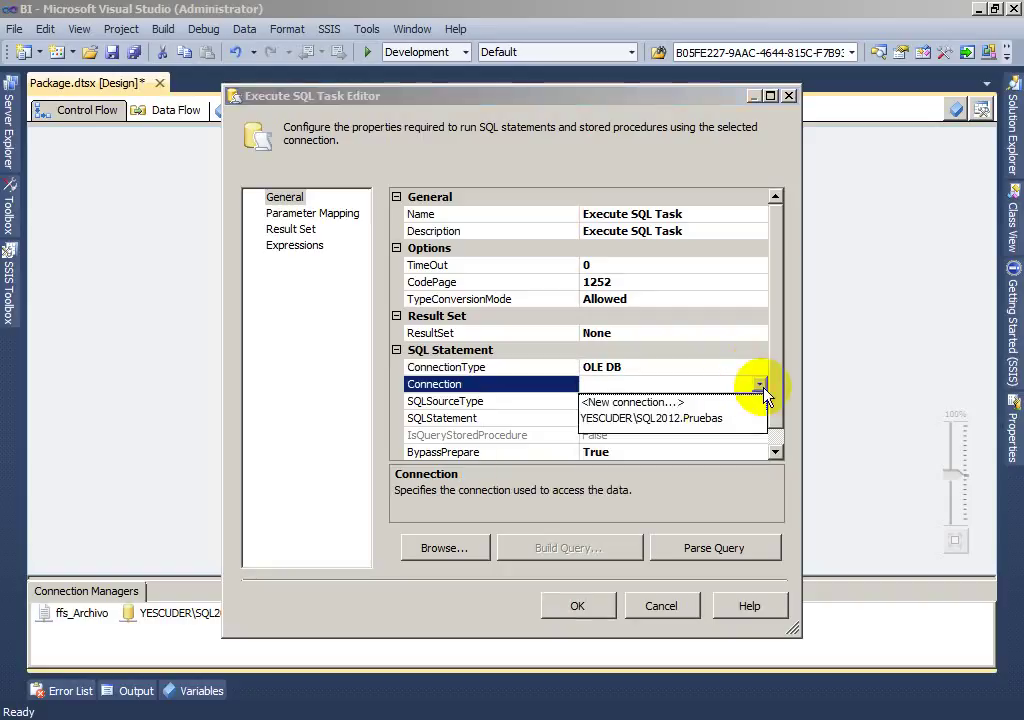
pyautogui.click(687, 422)
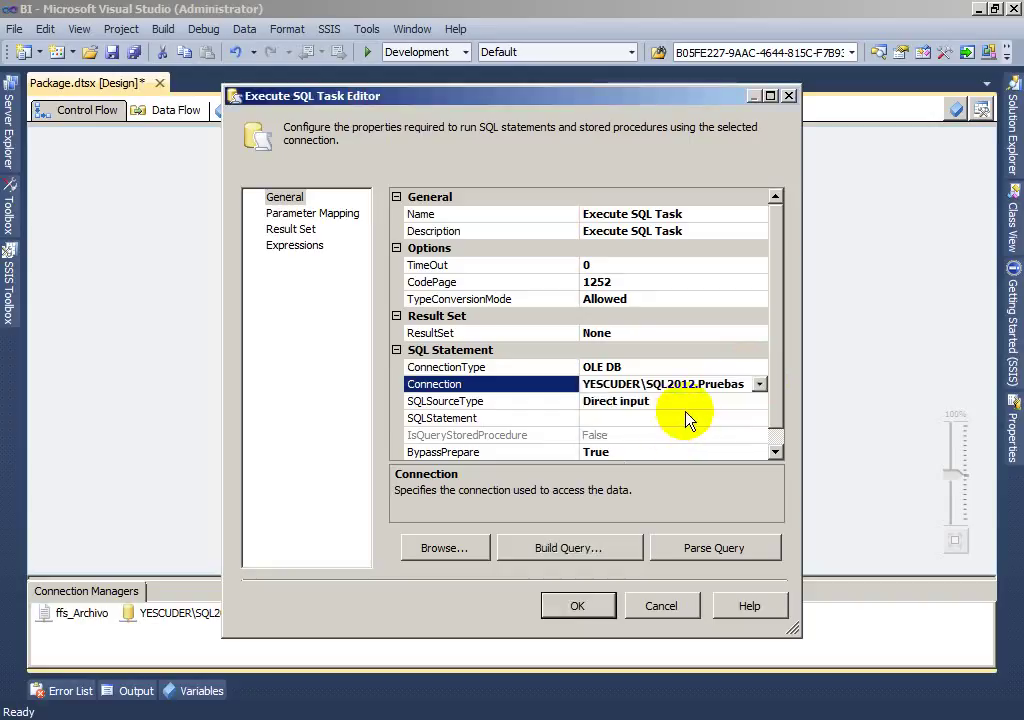
pyautogui.click(750, 401)
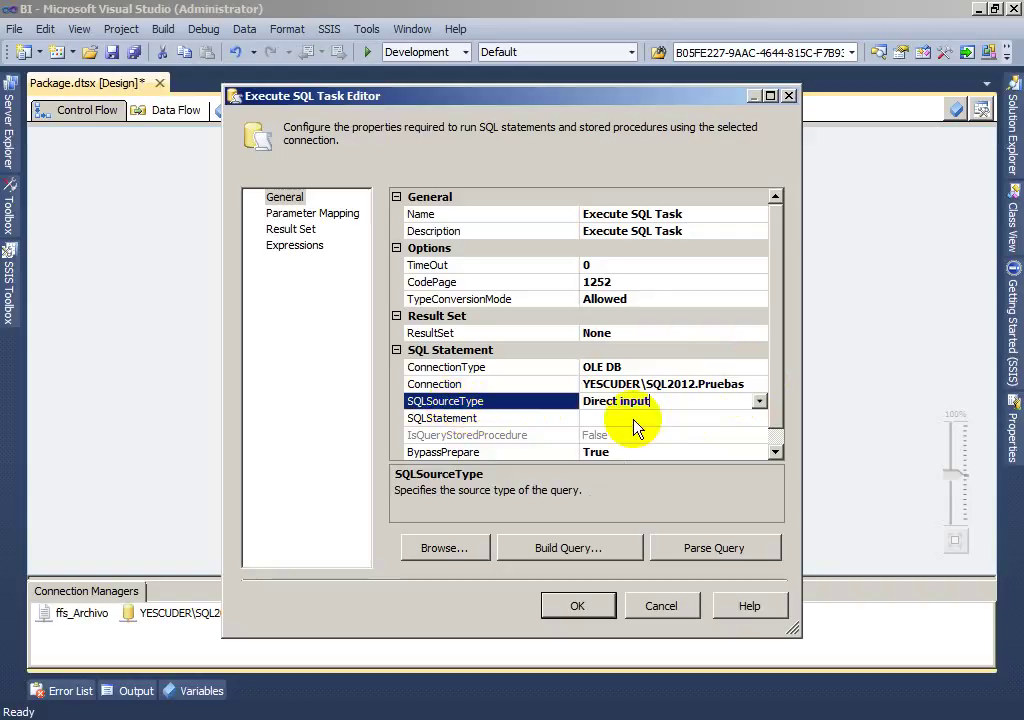
pyautogui.click(759, 401)
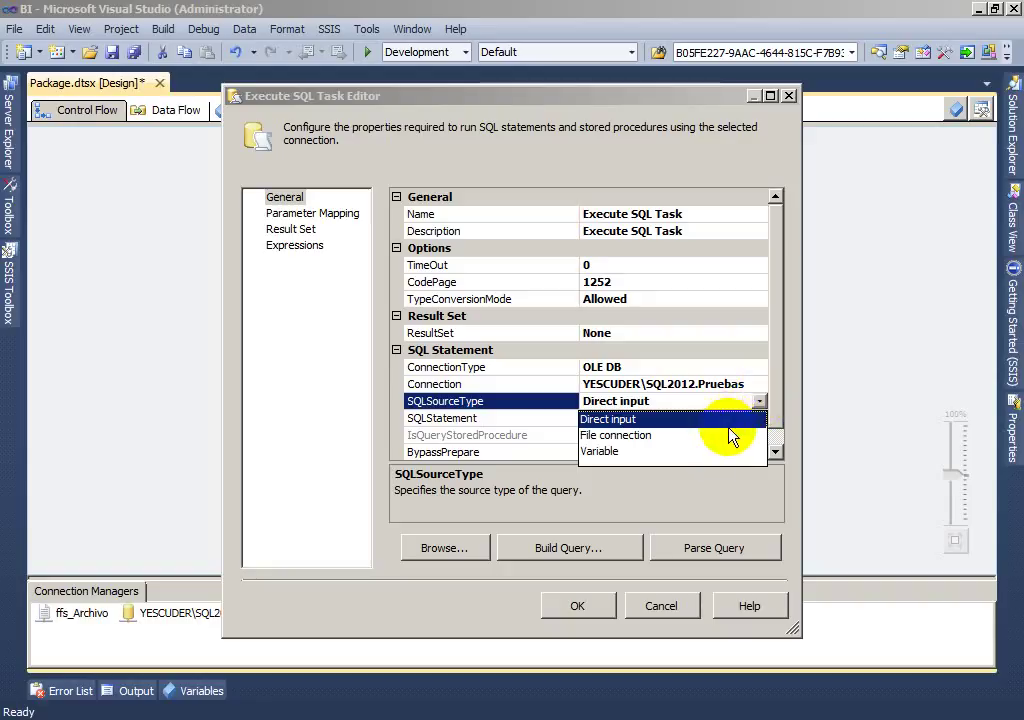
pyautogui.click(727, 424)
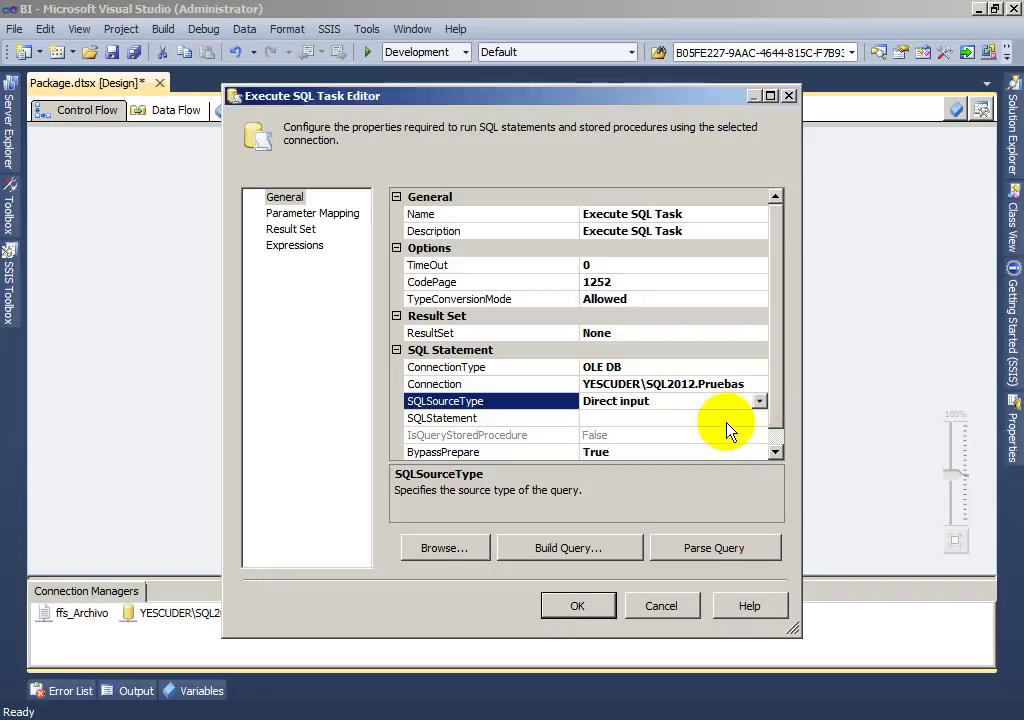
# Enter "truncate table book8pm" as the task's SQL statement and accept the Execute SQL Task settings.
pyautogui.click(657, 418)
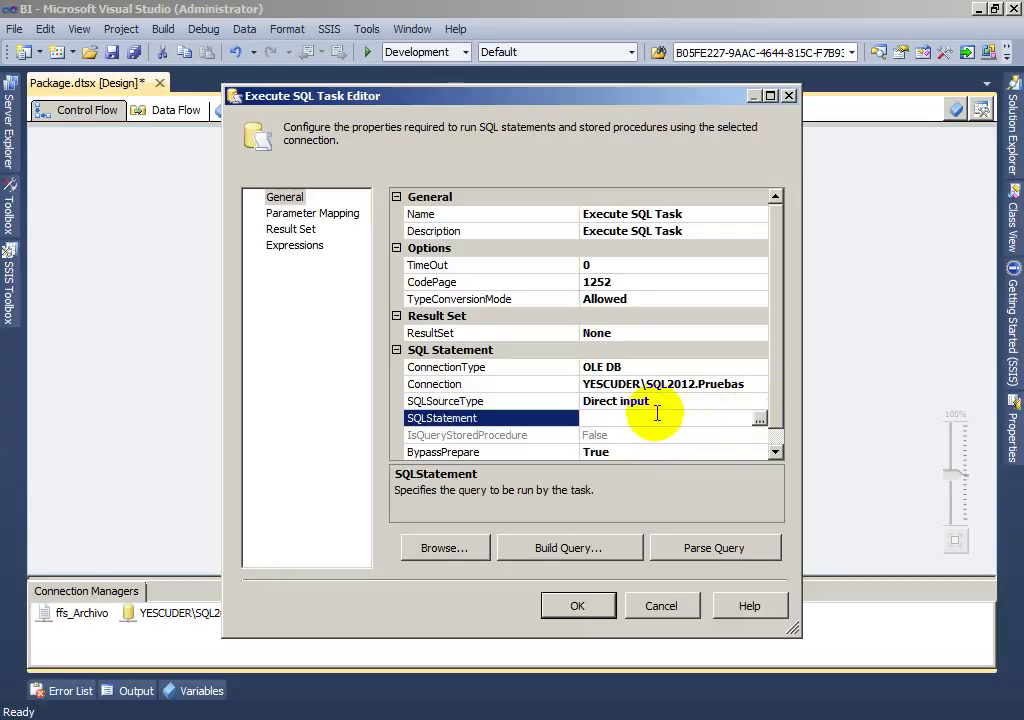
pyautogui.write('truncate table')
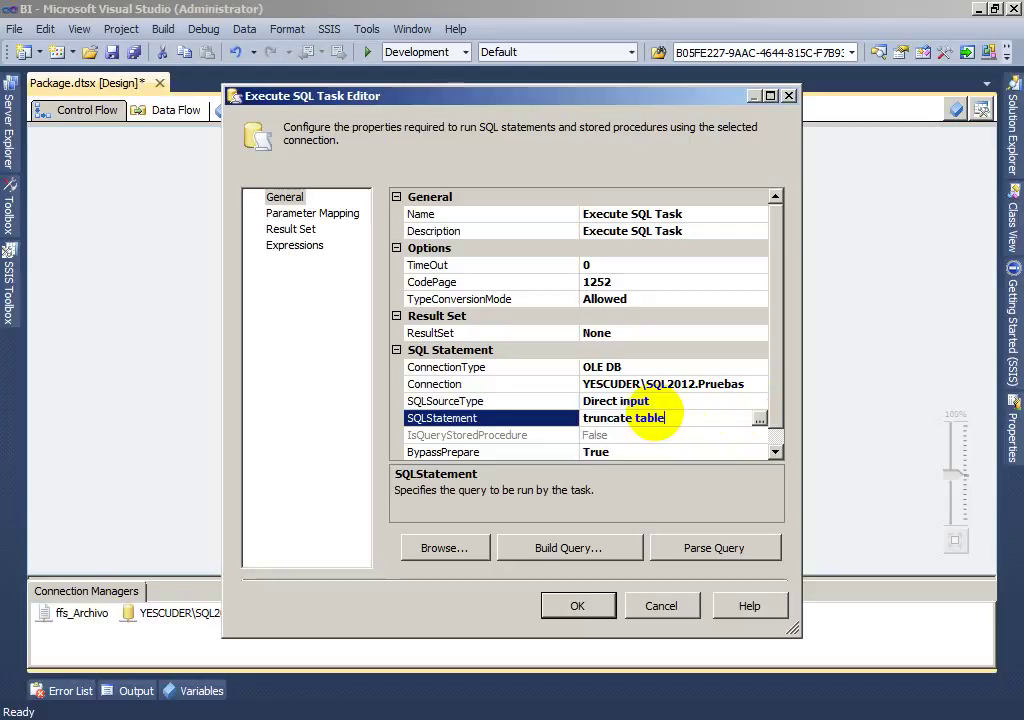
pyautogui.write(' book8pm')
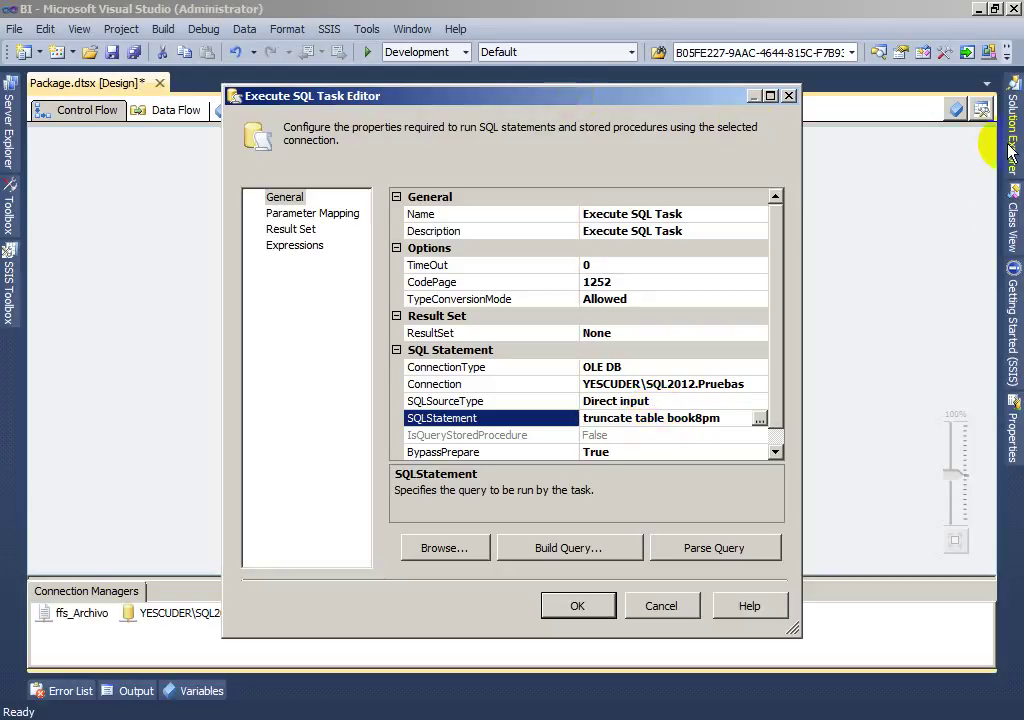
pyautogui.moveTo(777, 285); pyautogui.dragTo(774, 325)
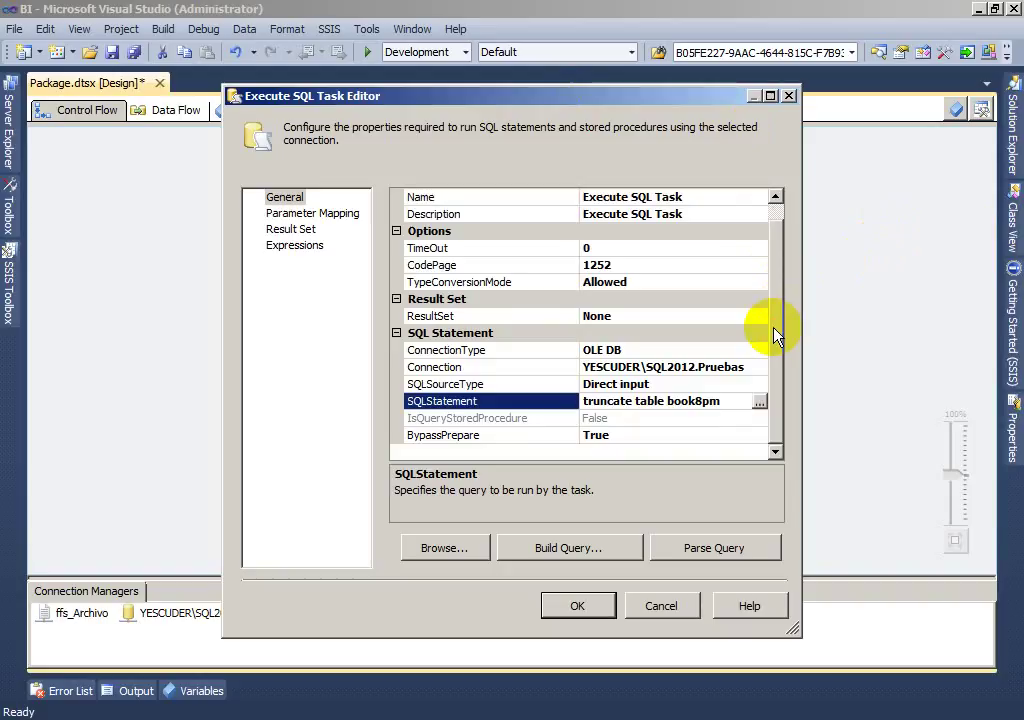
pyautogui.click(592, 603)
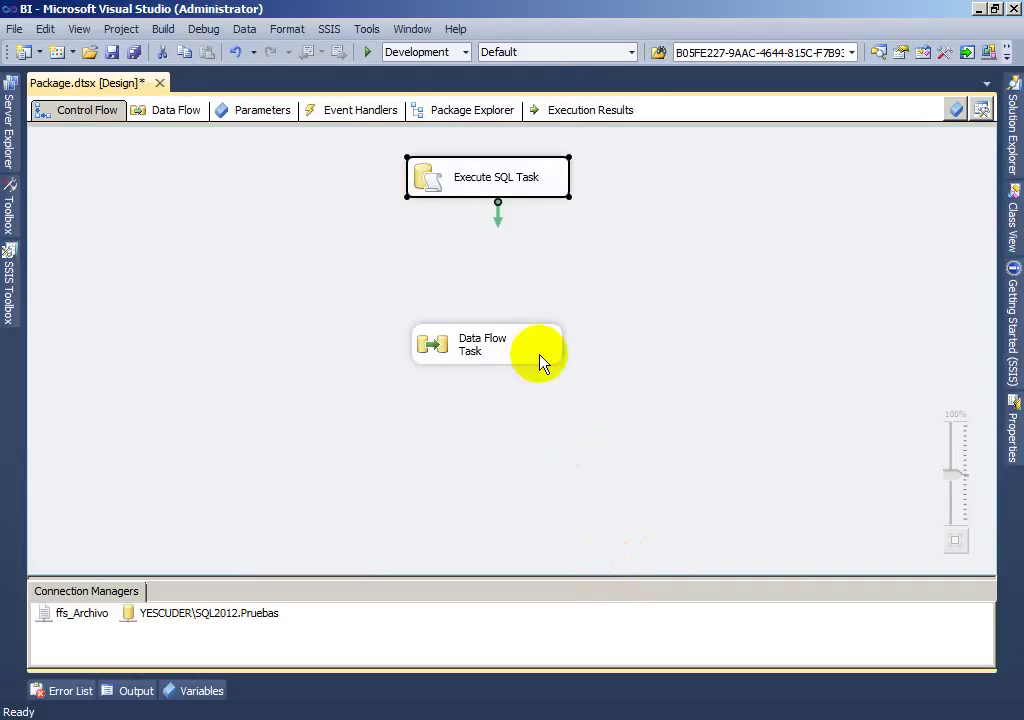
# Rename the Execute SQL Task in the control flow as "SQL Truncar Tabla".
pyautogui.click(481, 184)
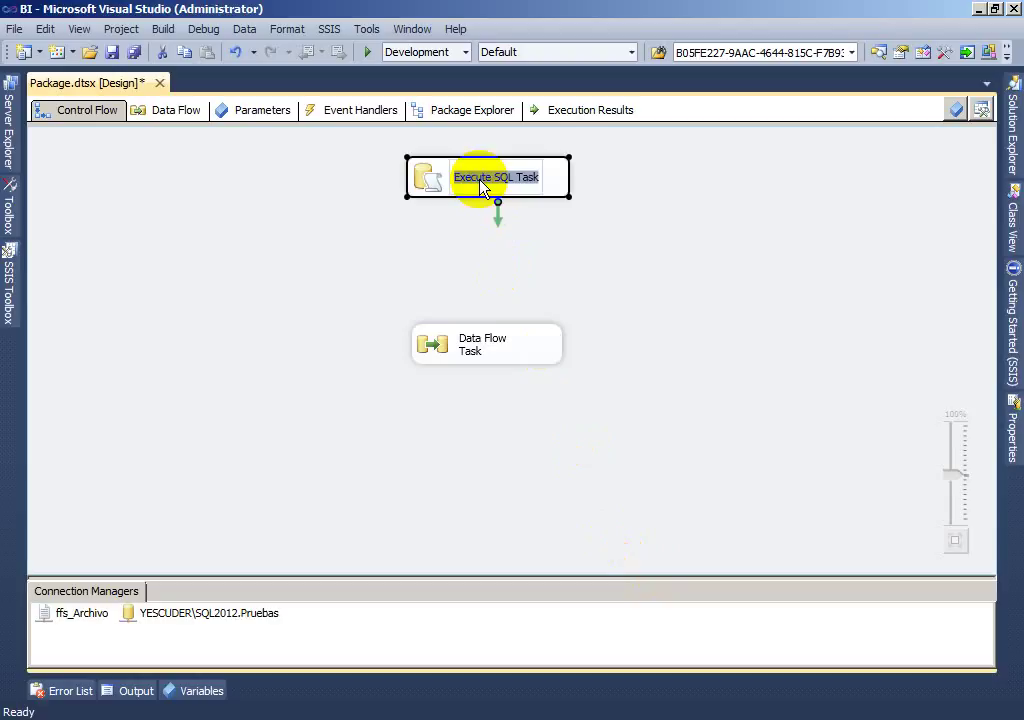
pyautogui.write('SQL')
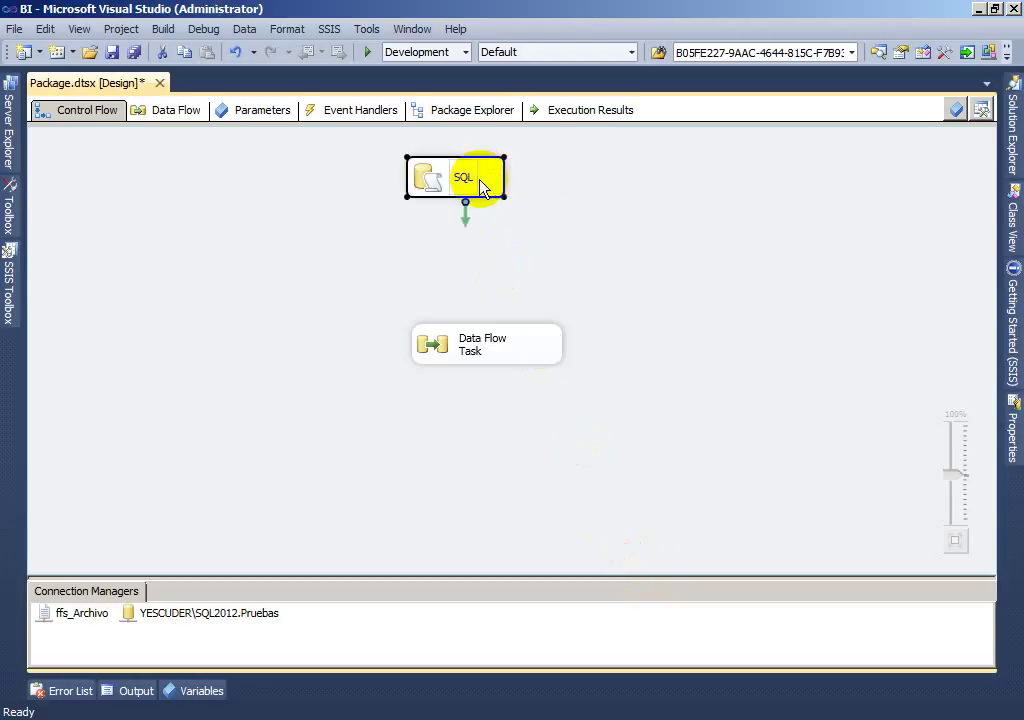
pyautogui.write(' Tr')
pyautogui.press('BackSpace')
pyautogui.press('BackSpace')
pyautogui.write('Trin')
pyautogui.press('BackSpace')
pyautogui.press('BackSpace')
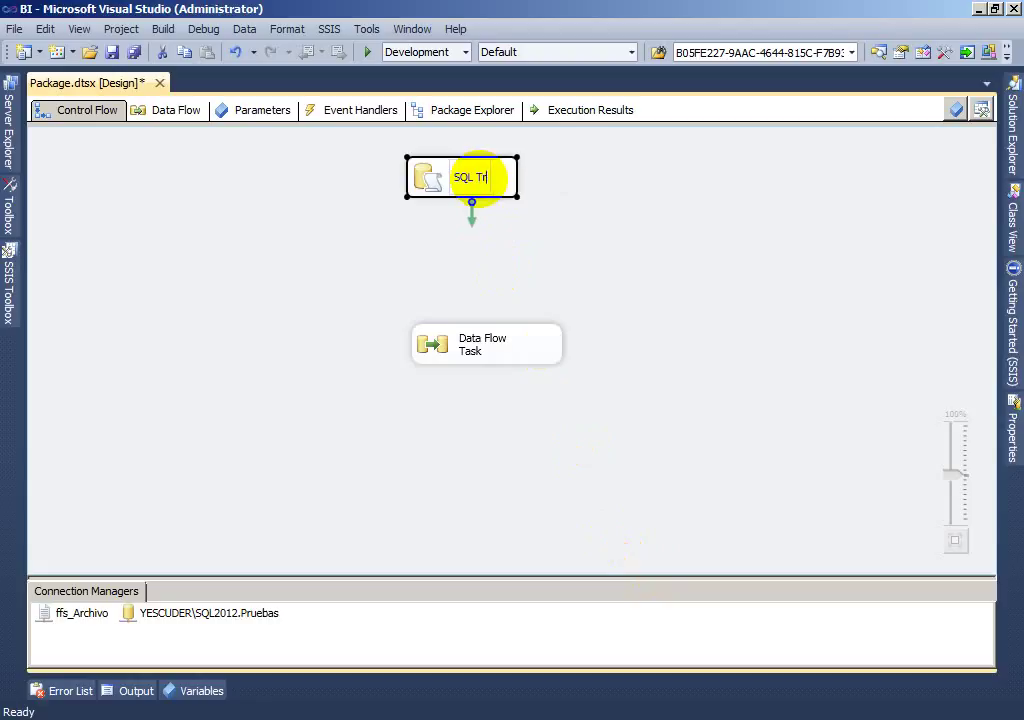
pyautogui.write('uncar Tabla')
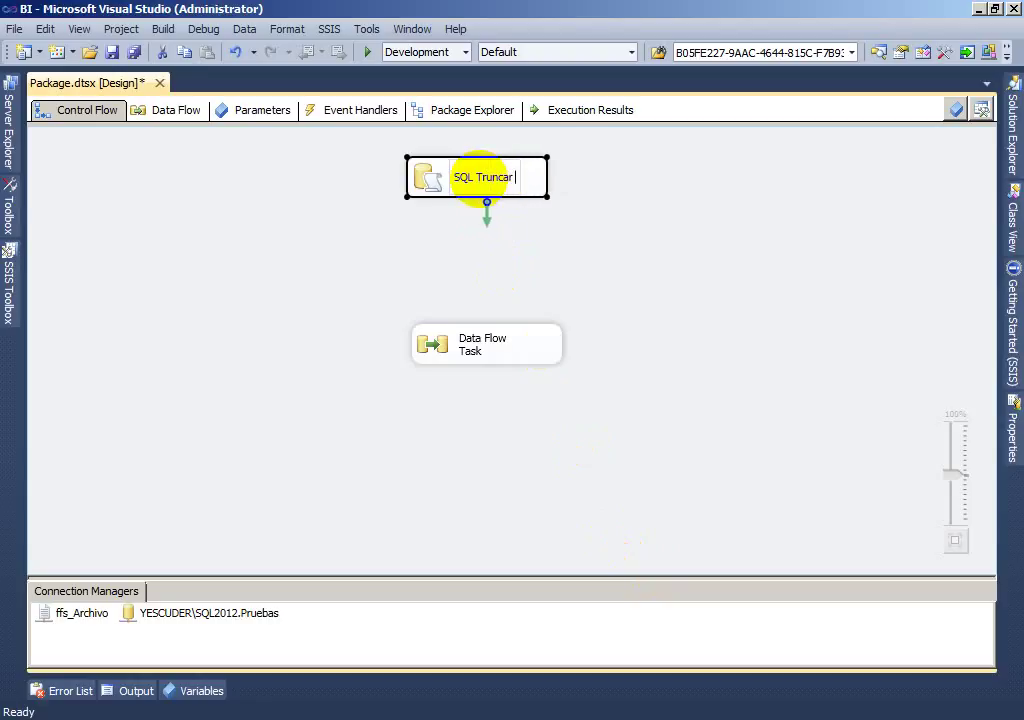
pyautogui.press('Return')
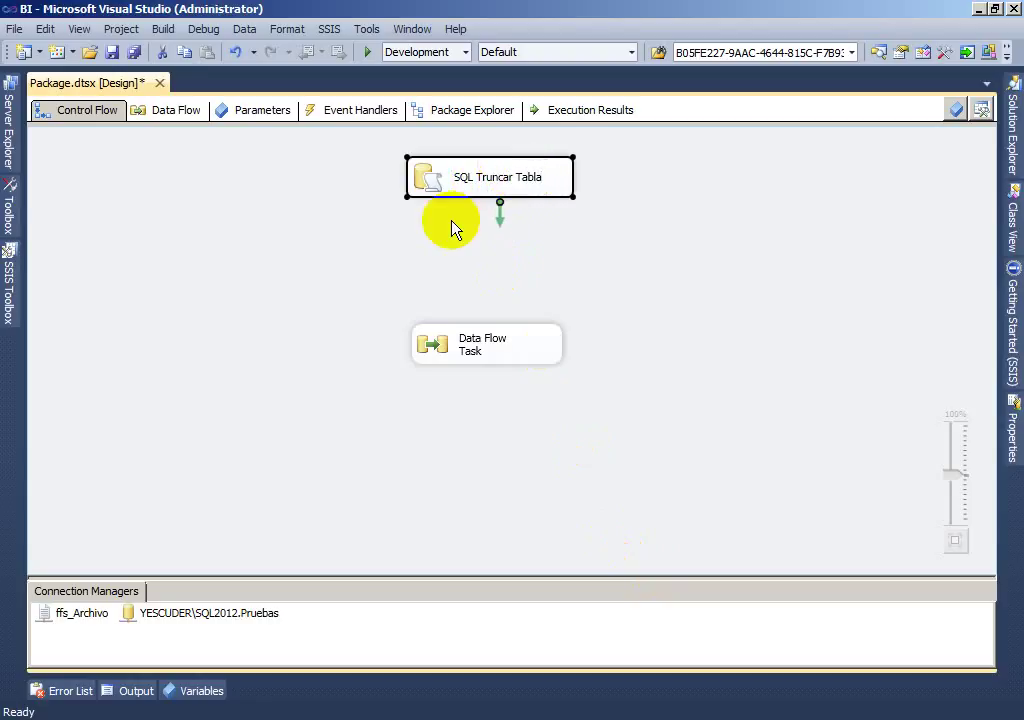
# Rename the Data Flow Task as "DFT Cargar Datos" and deselect it.
pyautogui.click(473, 347)
pyautogui.click(476, 358)
pyautogui.write('D')
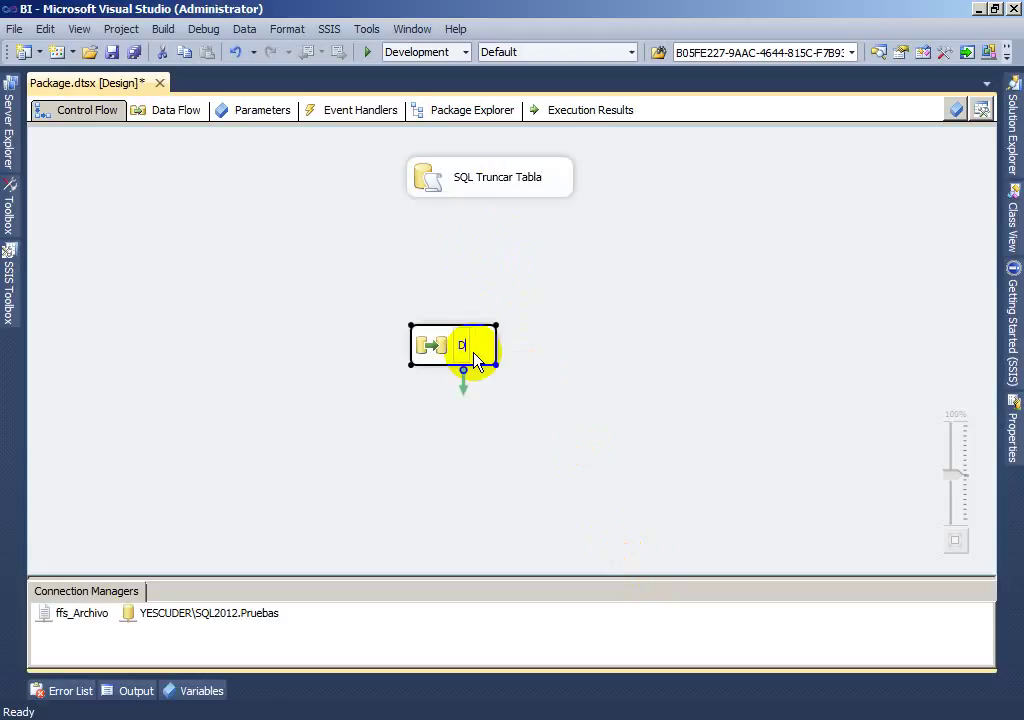
pyautogui.write('FT Carga')
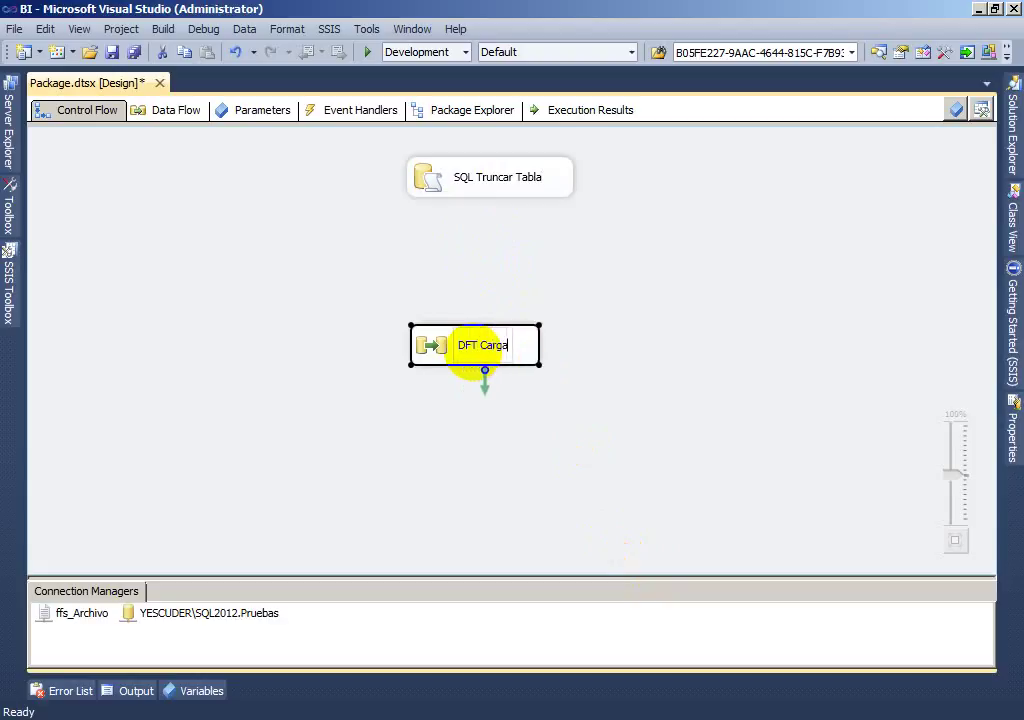
pyautogui.write('r Datos')
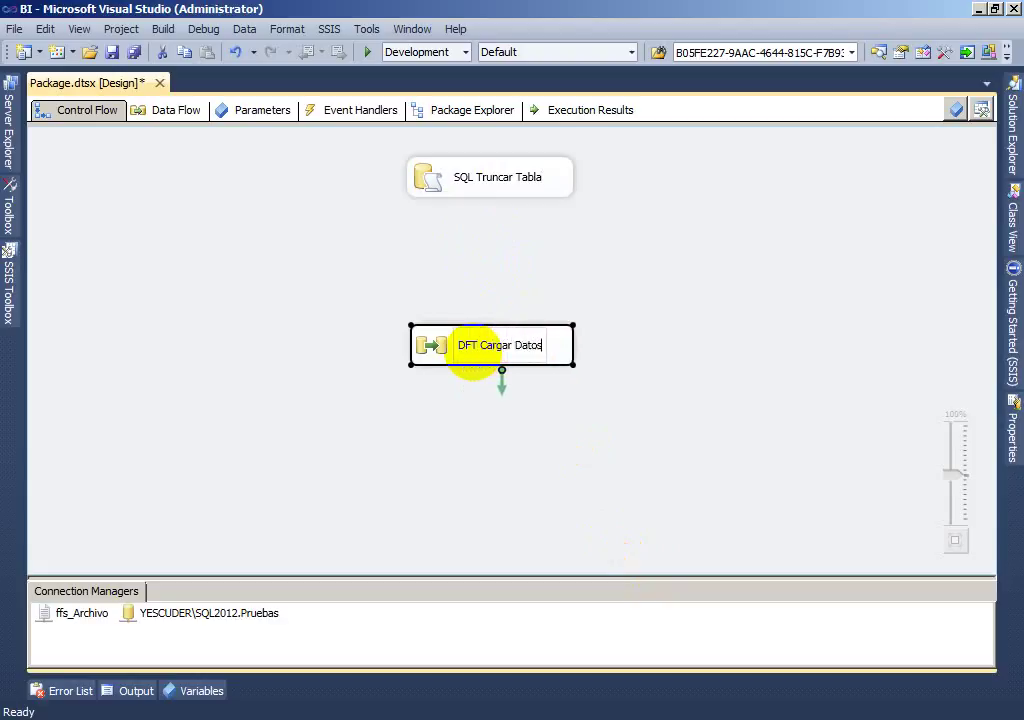
pyautogui.press('Return')
pyautogui.click(828, 316)
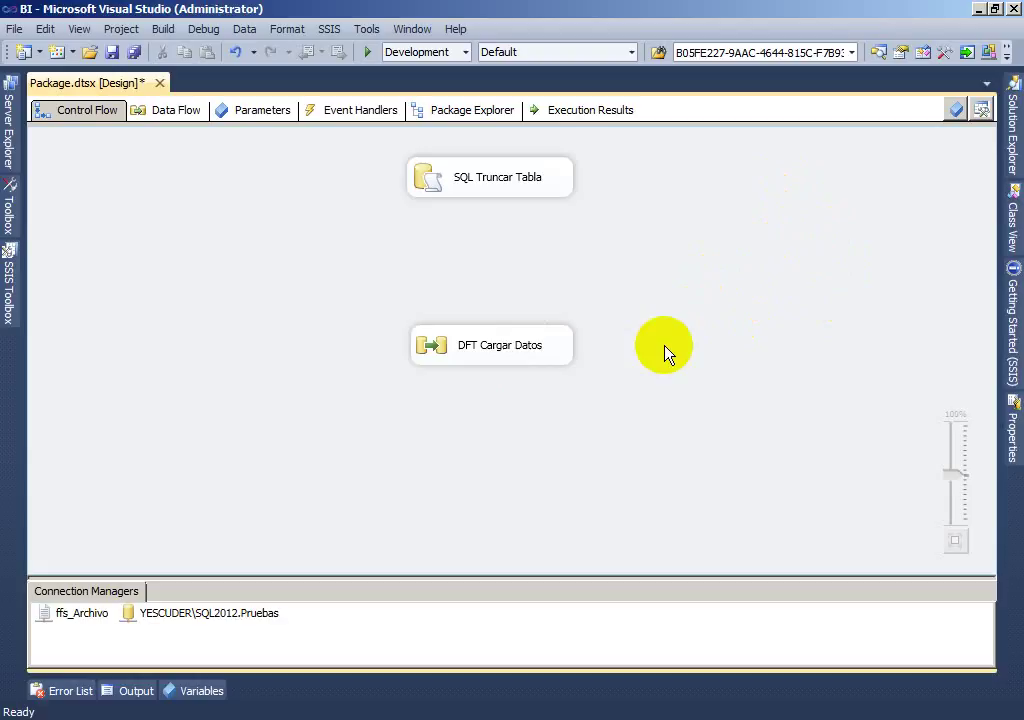
# Draw a precedence constraint from DFT Cargar Datos to SQL Truncar Tabla and delete that constraint.
pyautogui.click(533, 358)
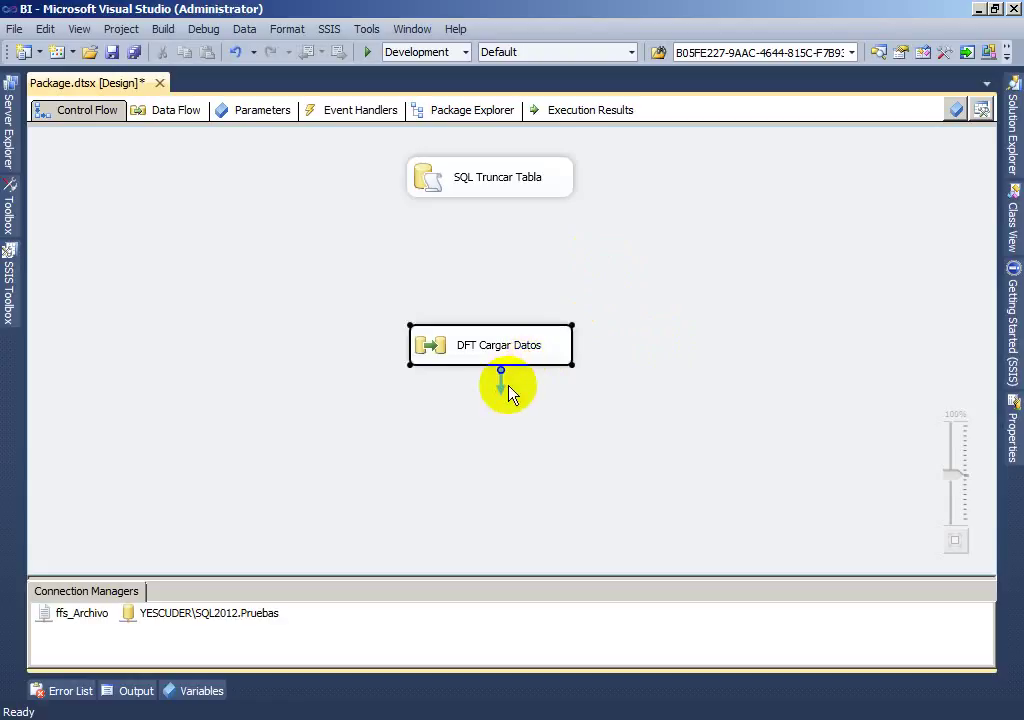
pyautogui.moveTo(570, 235); pyautogui.dragTo(553, 199)
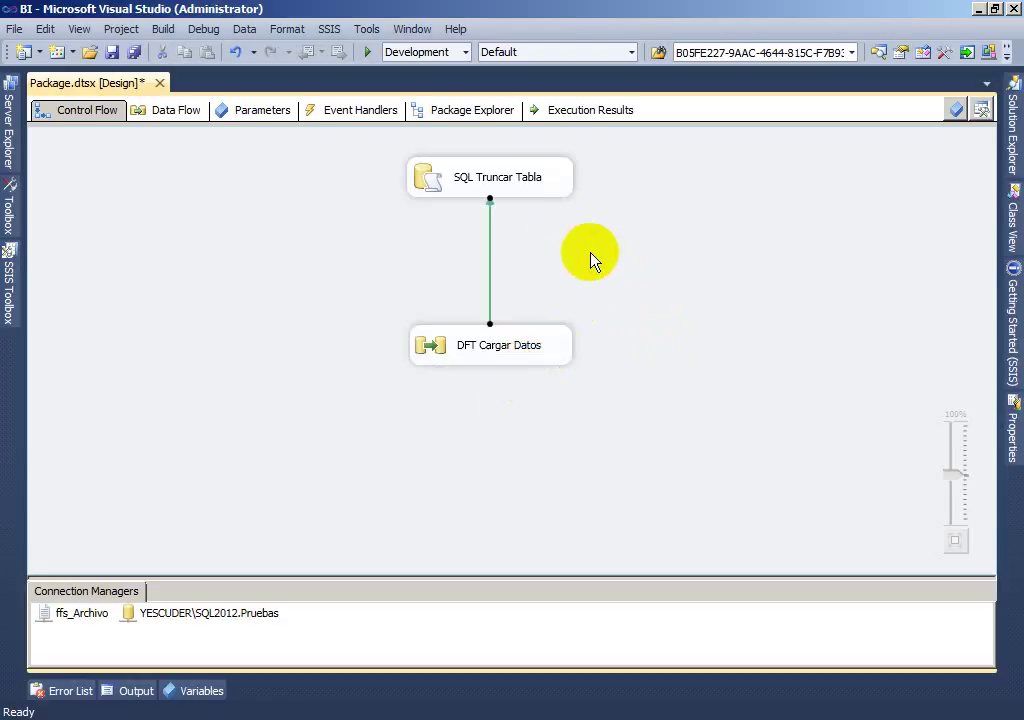
pyautogui.click(780, 298)
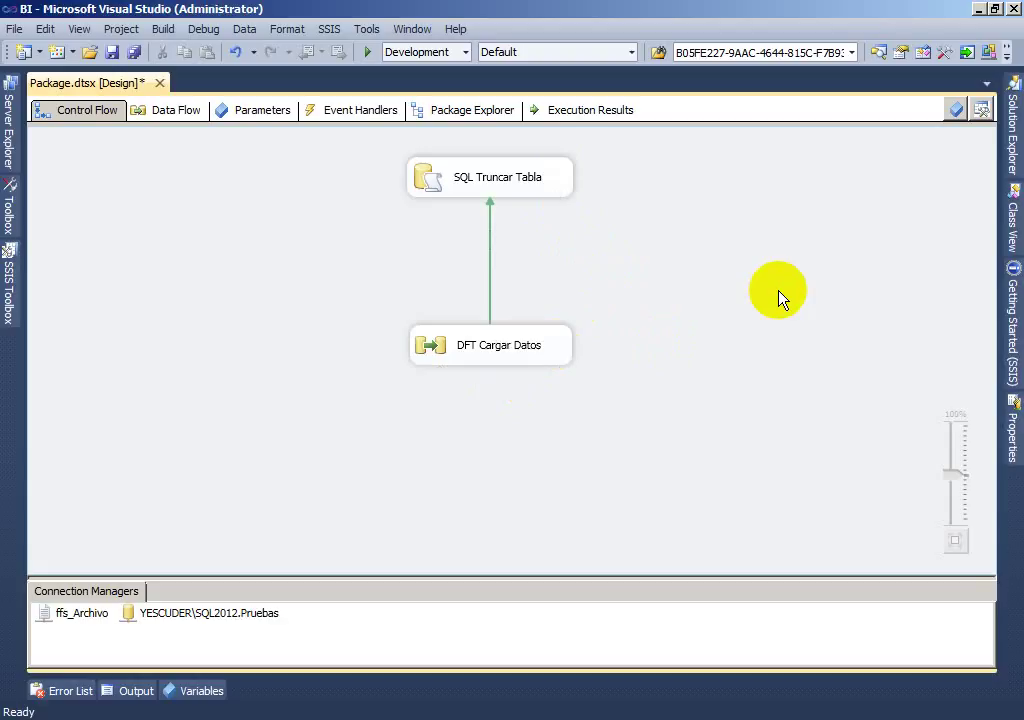
pyautogui.click(488, 242)
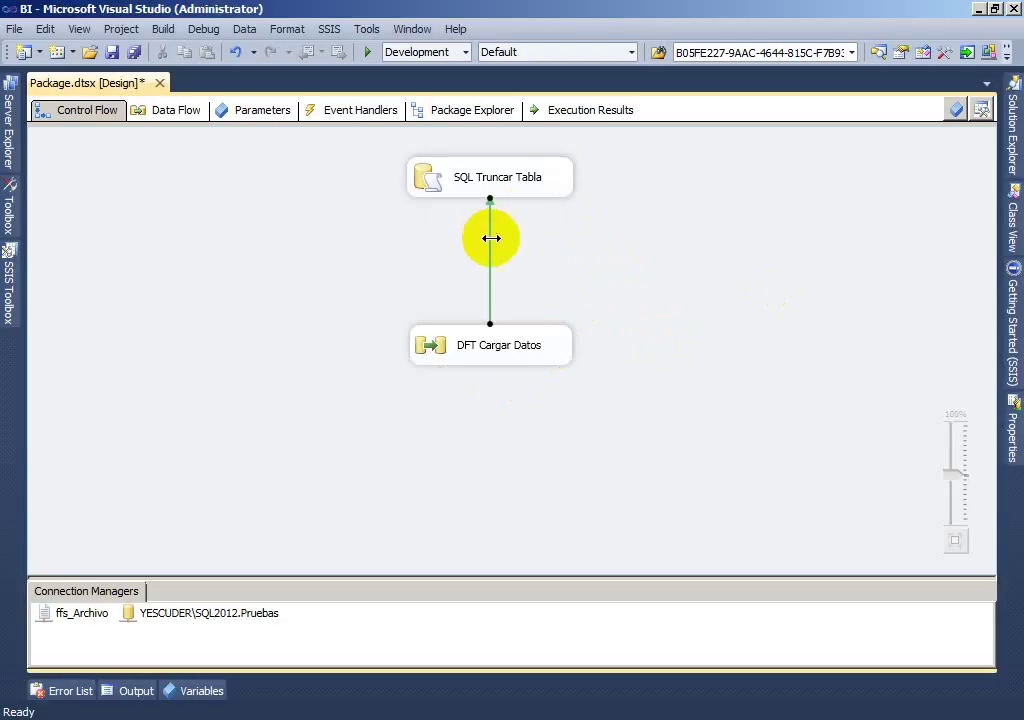
pyautogui.press('Delete')
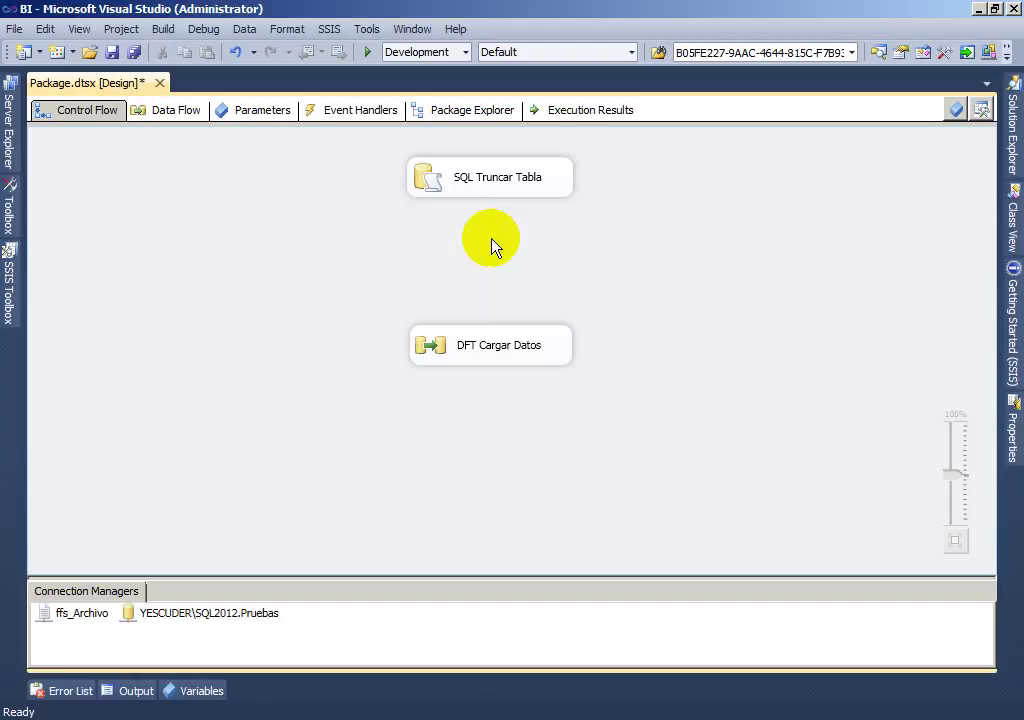
# Draw a precedence constraint from SQL Truncar Tabla down to DFT Cargar Datos and delete it, leaving the two tasks unlinked.
pyautogui.click(495, 185)
pyautogui.moveTo(500, 220); pyautogui.dragTo(500, 345)
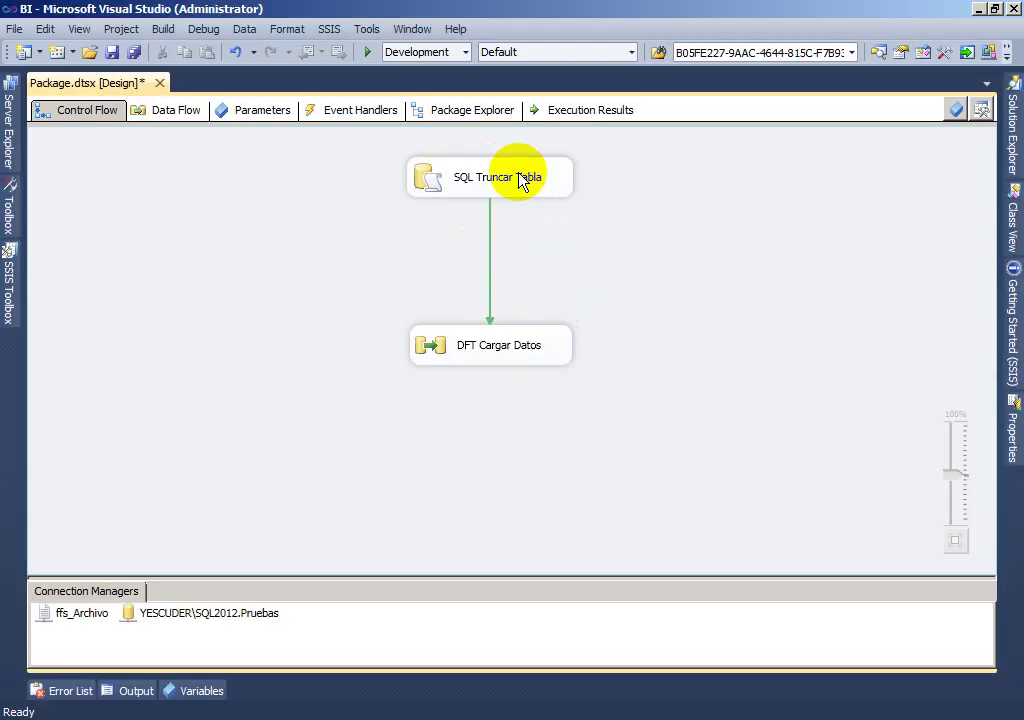
pyautogui.click(490, 233)
pyautogui.press('Delete')
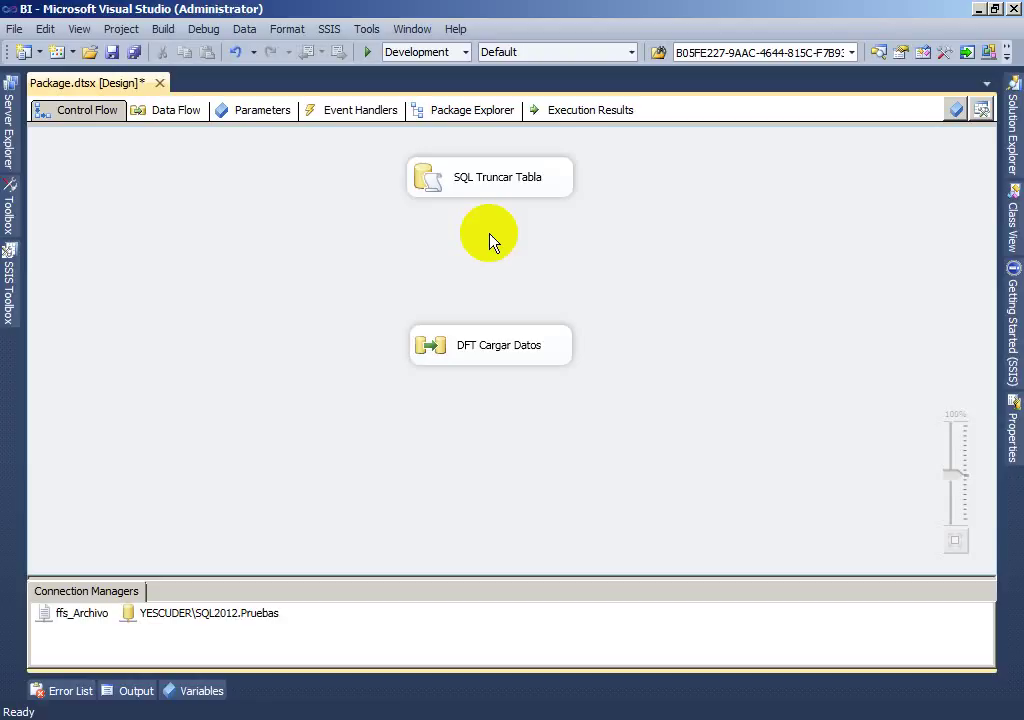
# Run the package with the two tasks unlinked and check the book8pm table by rerunning its SELECT query in SQL Server Management Studio.
pyautogui.click(367, 52)
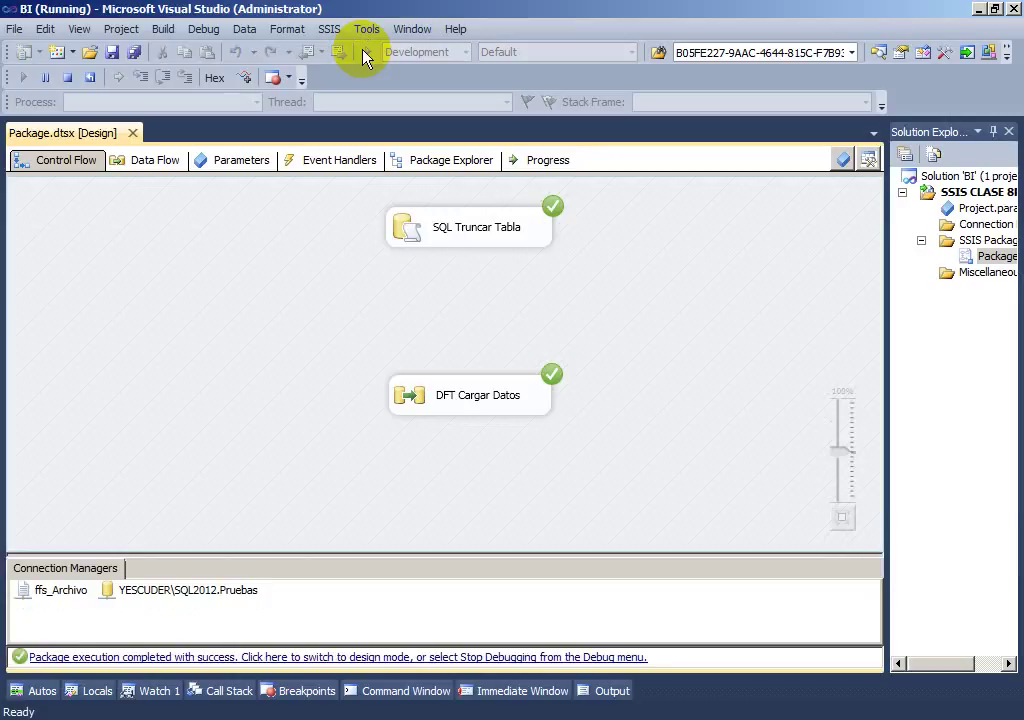
pyautogui.click(294, 653)
pyautogui.hotkey('alt', 'Tab')
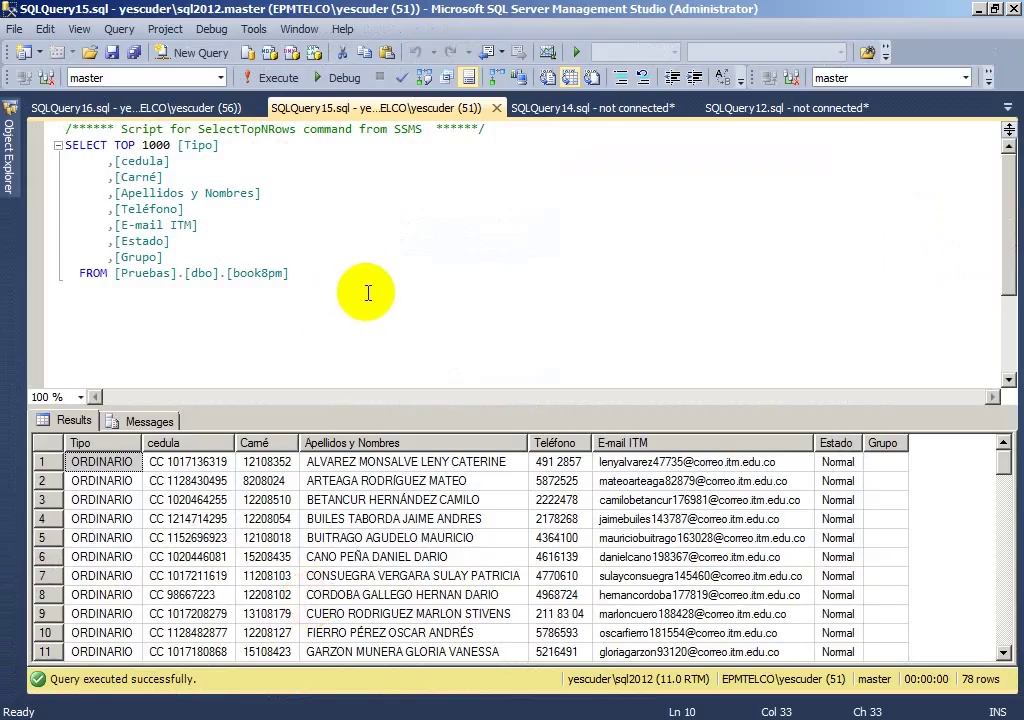
pyautogui.click(278, 80)
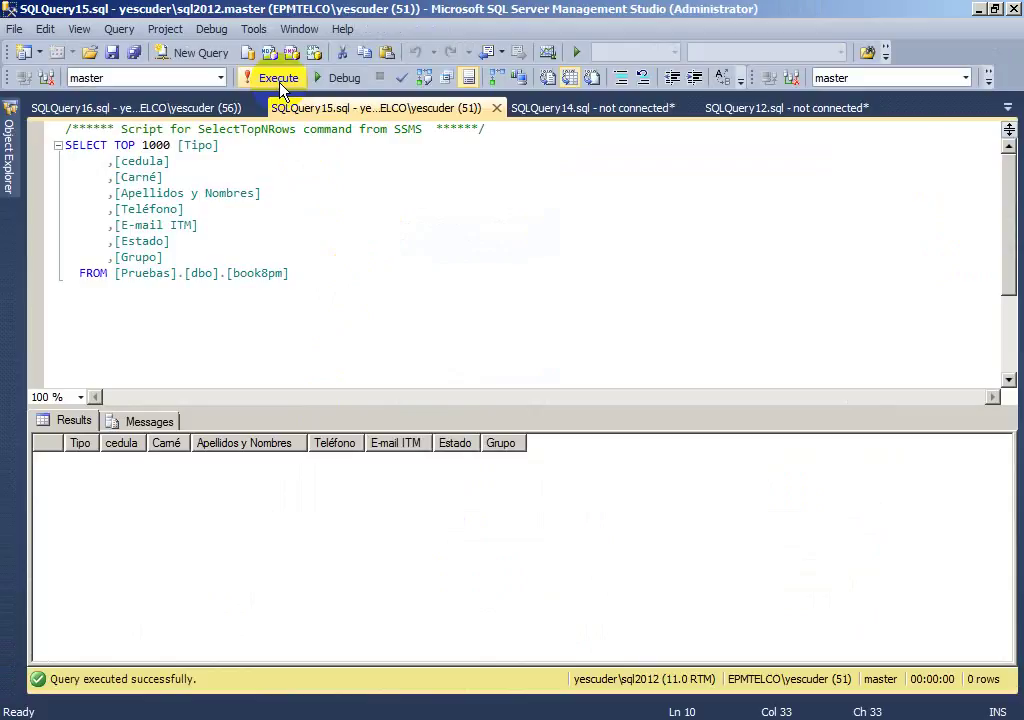
# Switch back to Visual Studio, stop debugging and link SQL Truncar Tabla to DFT Cargar Datos with a precedence constraint.
pyautogui.hotkey('alt', 'Tab')
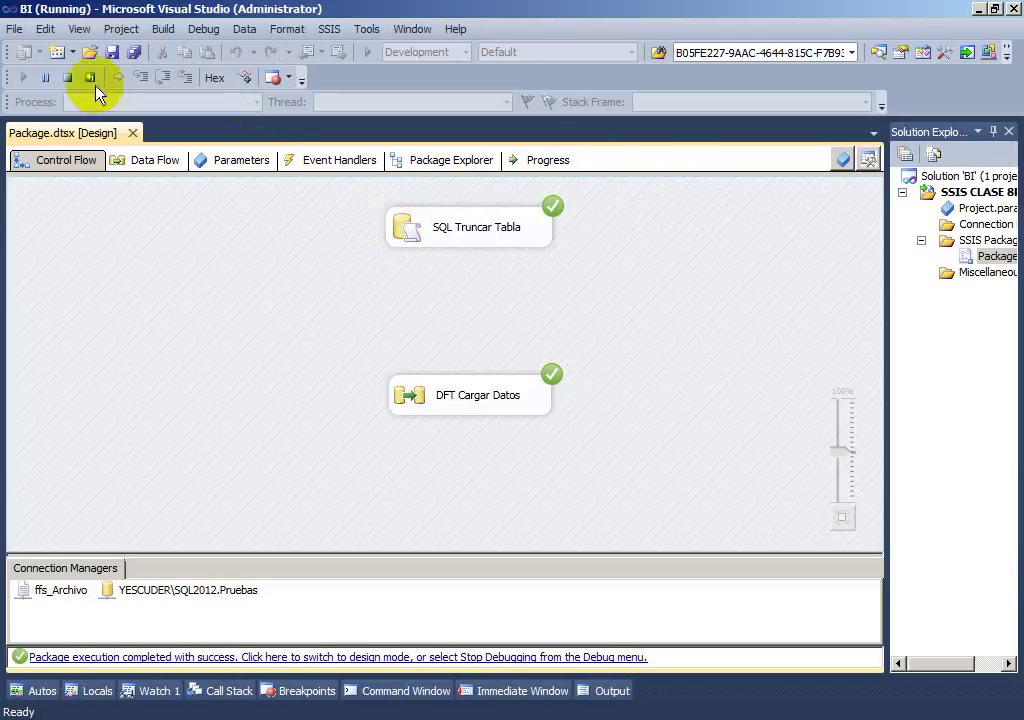
pyautogui.click(69, 80)
pyautogui.click(505, 197)
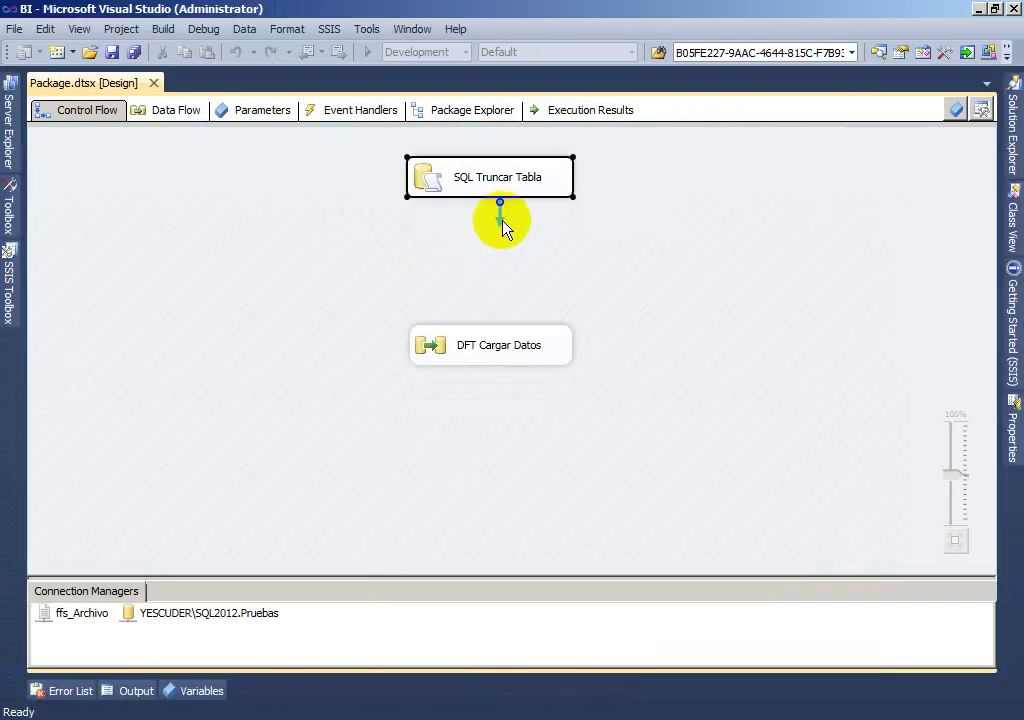
pyautogui.moveTo(503, 228); pyautogui.dragTo(514, 343)
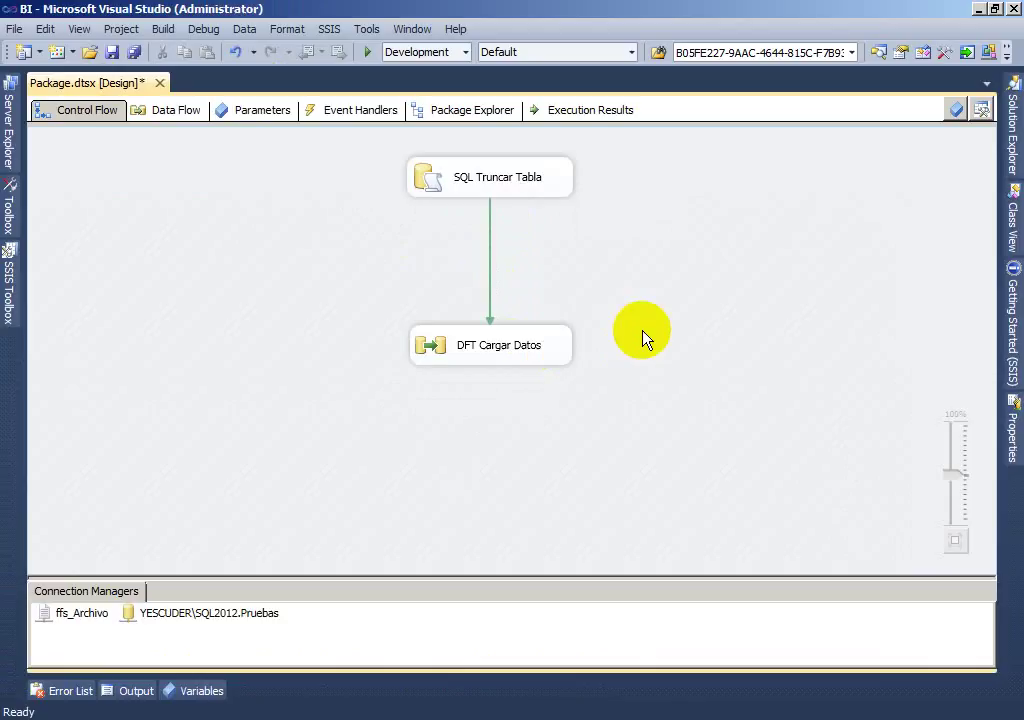
pyautogui.click(510, 199)
pyautogui.click(541, 345)
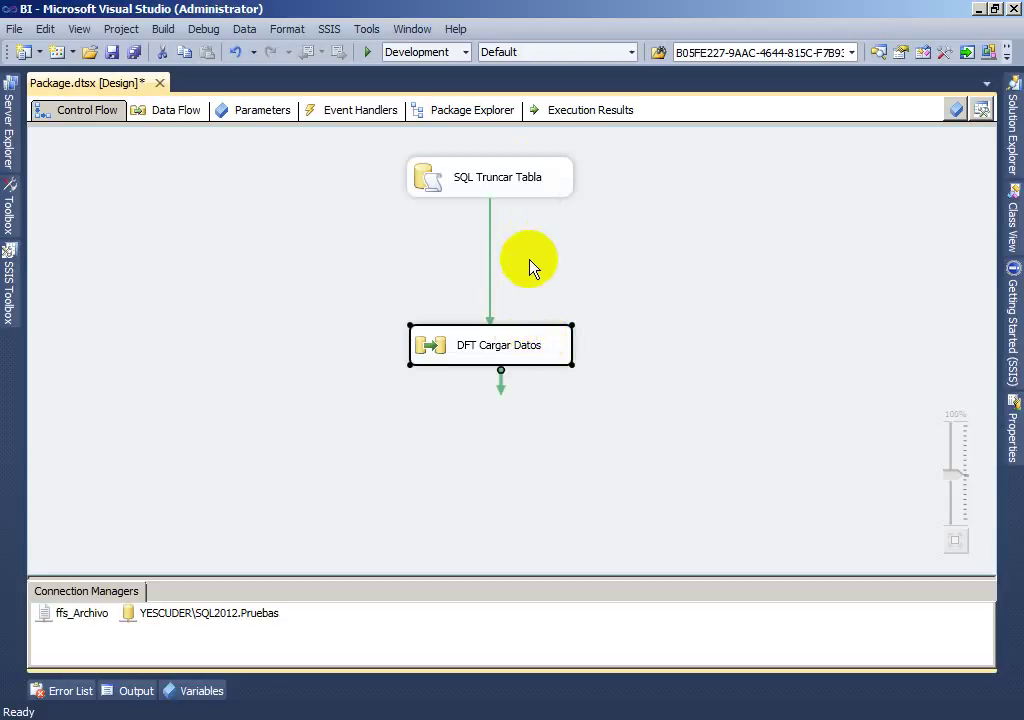
pyautogui.click(590, 272)
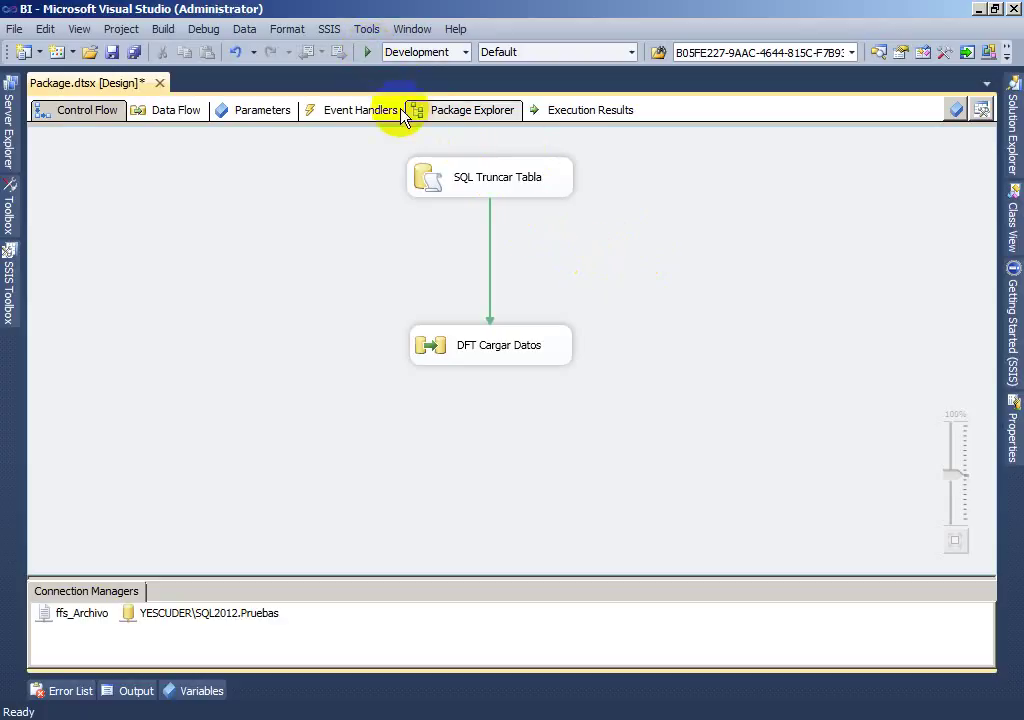
# Run the linked package, rerun the book8pm SELECT query in SQL Server Management Studio, and return to Visual Studio to stop debugging.
pyautogui.click(368, 52)
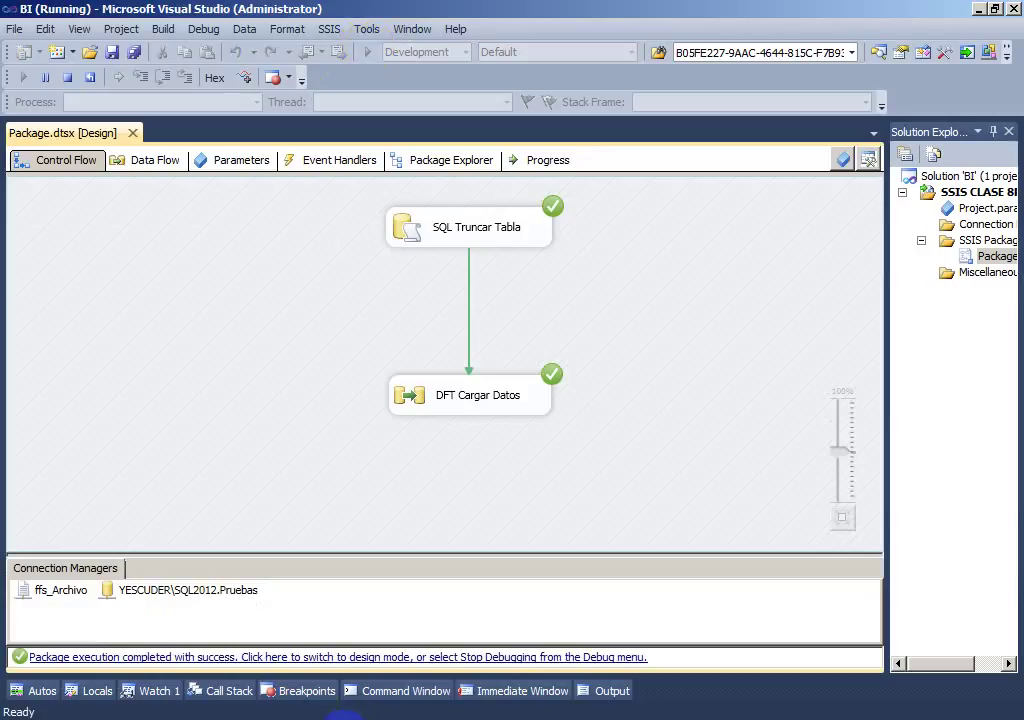
pyautogui.hotkey('alt', 'Tab')
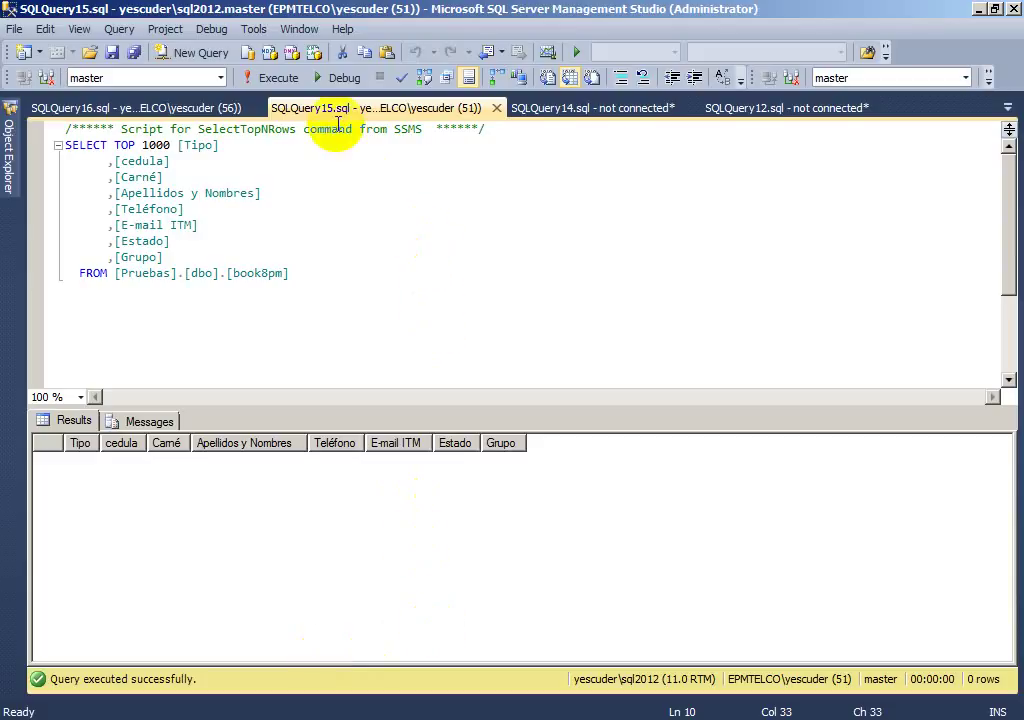
pyautogui.click(288, 80)
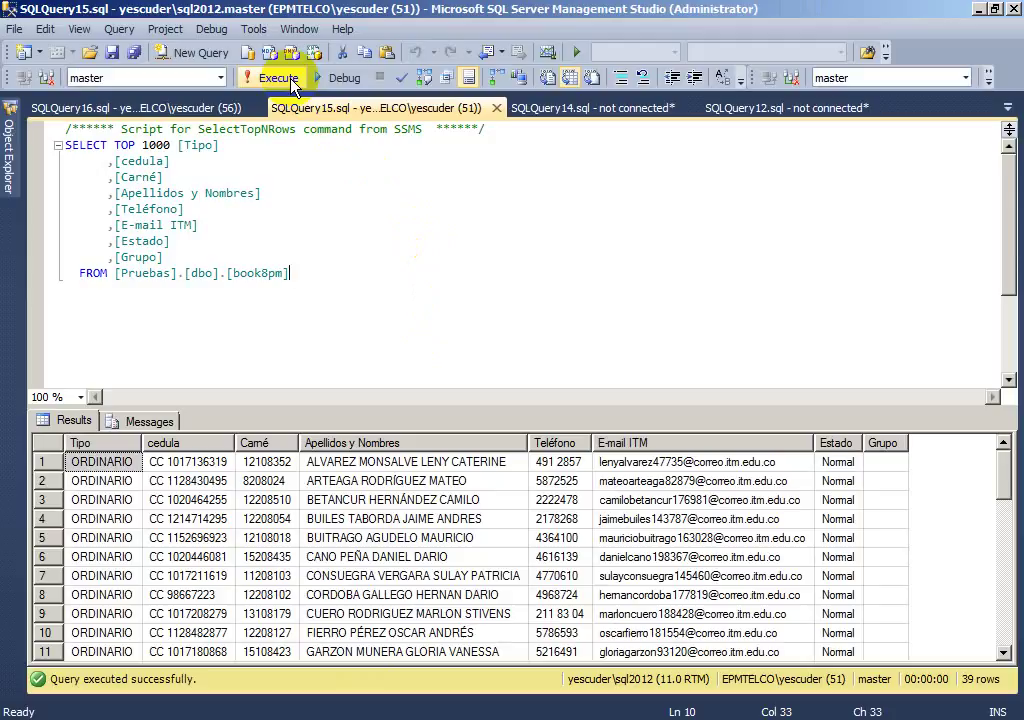
pyautogui.hotkey('alt', 'Tab')
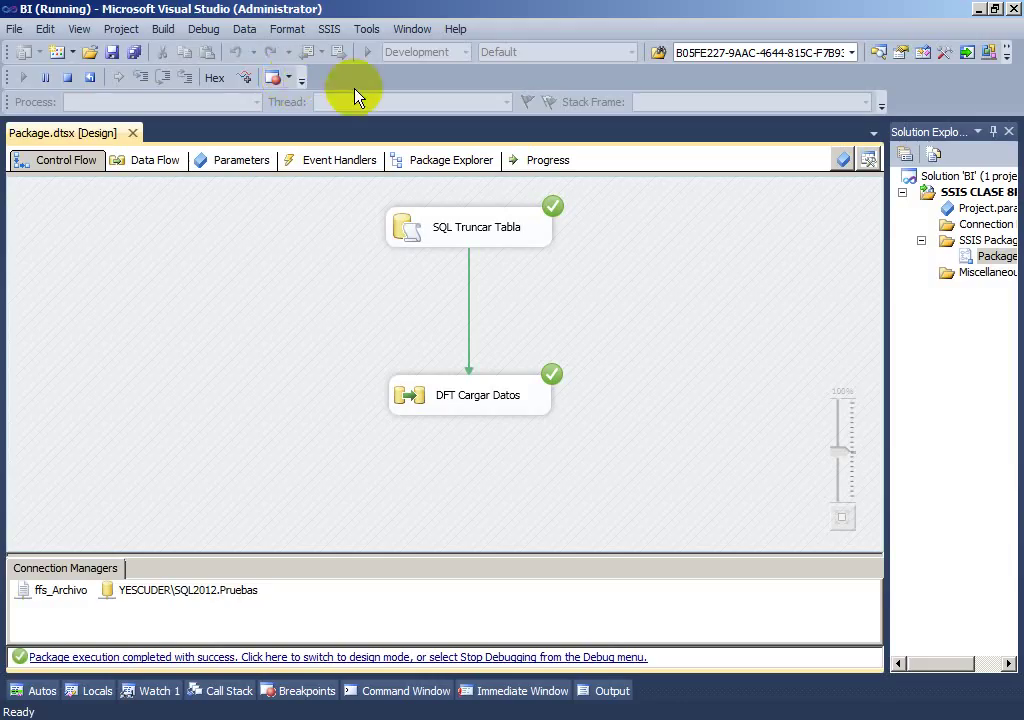
pyautogui.click(68, 79)
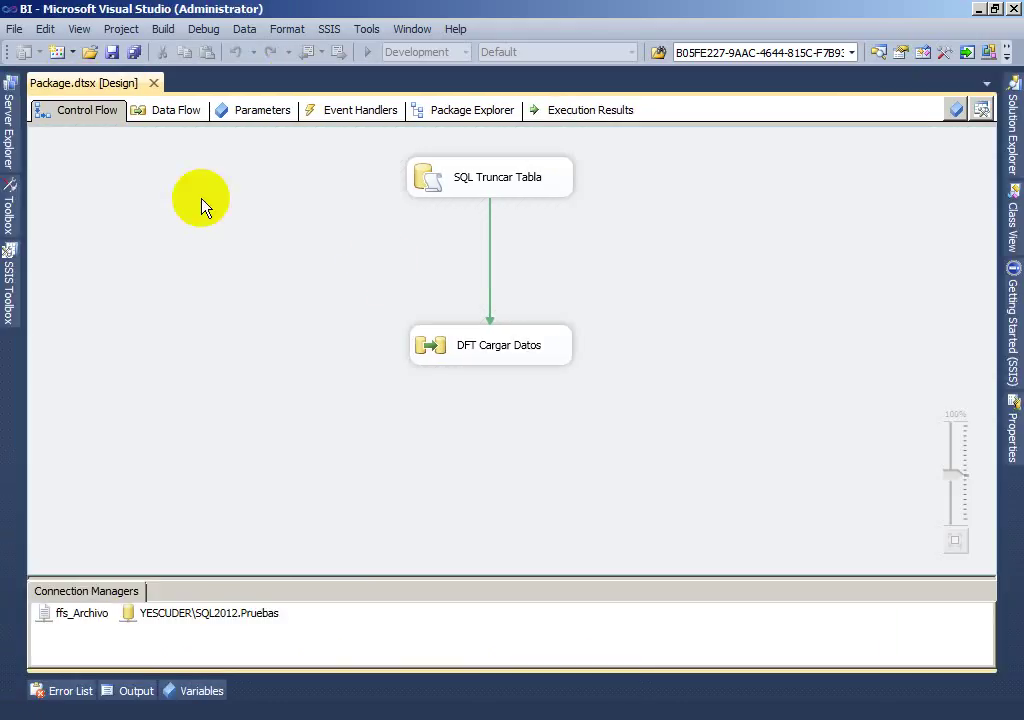
# Set the precedence constraint between SQL Truncar Tabla and DFT Cargar Datos to Failure, and test-run the package before stopping debugging.
pyautogui.doubleClick(490, 245)
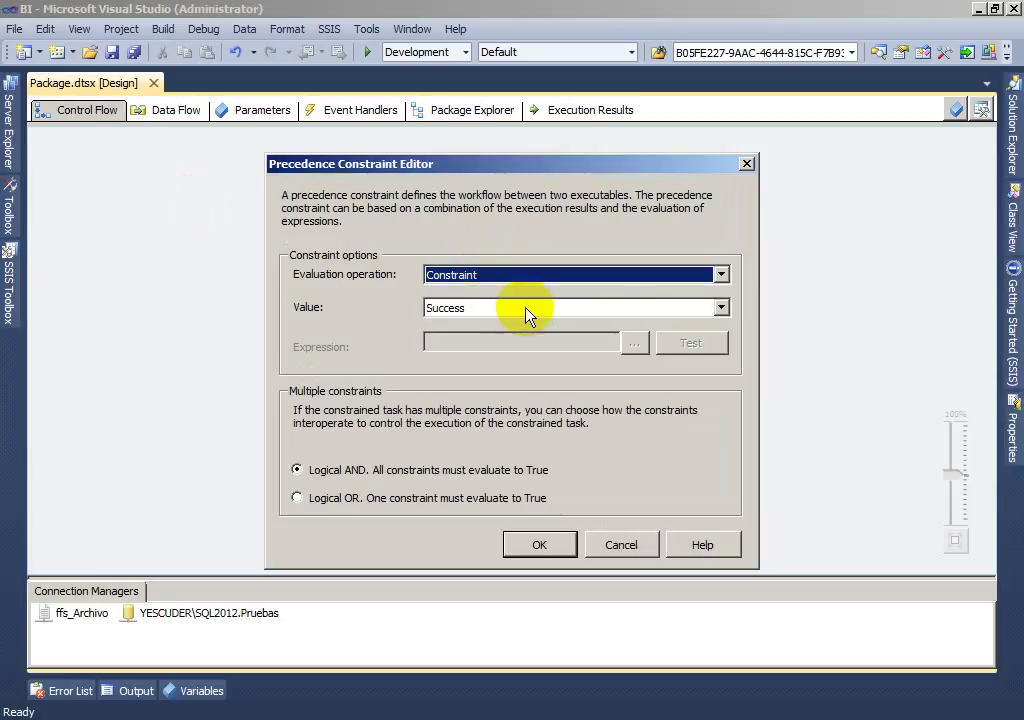
pyautogui.click(722, 308)
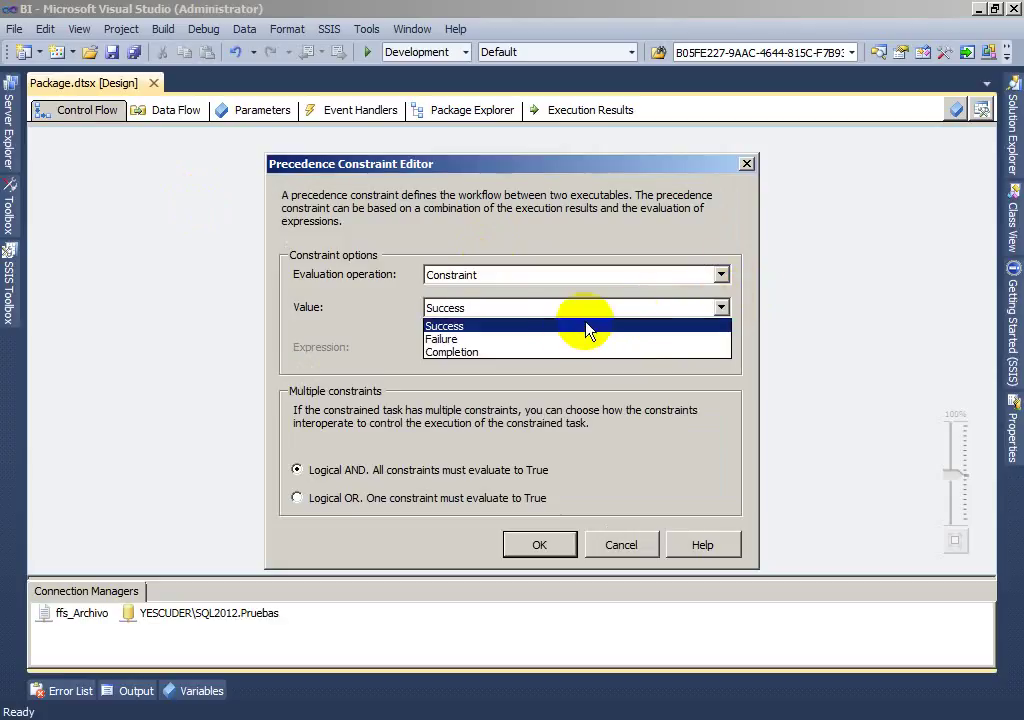
pyautogui.click(544, 340)
pyautogui.click(540, 545)
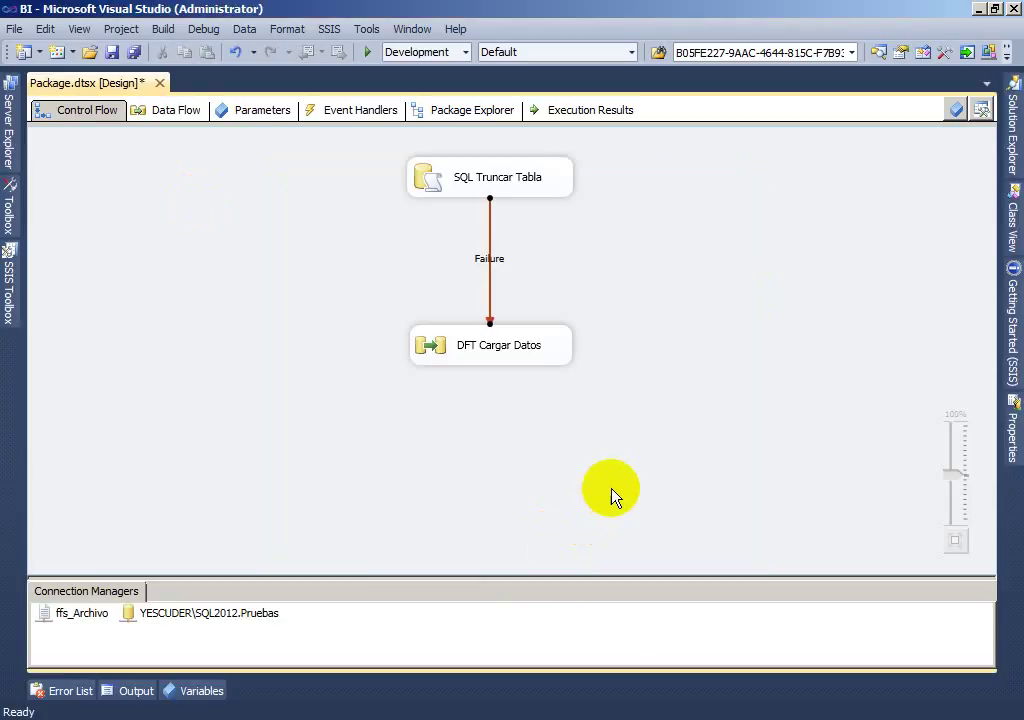
pyautogui.click(648, 326)
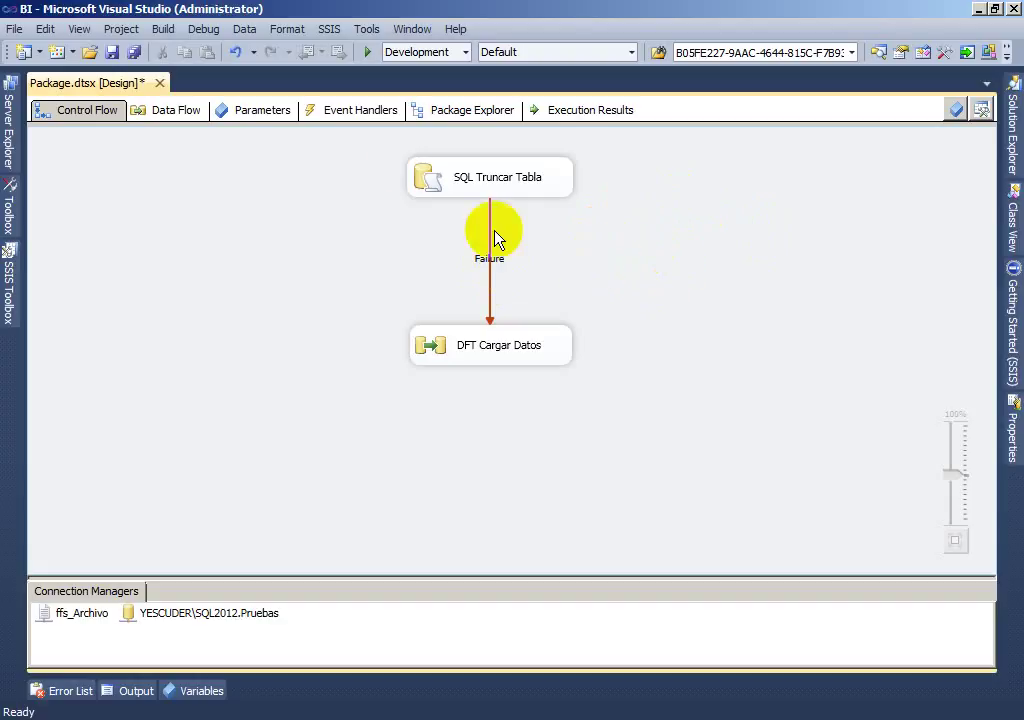
pyautogui.click(369, 55)
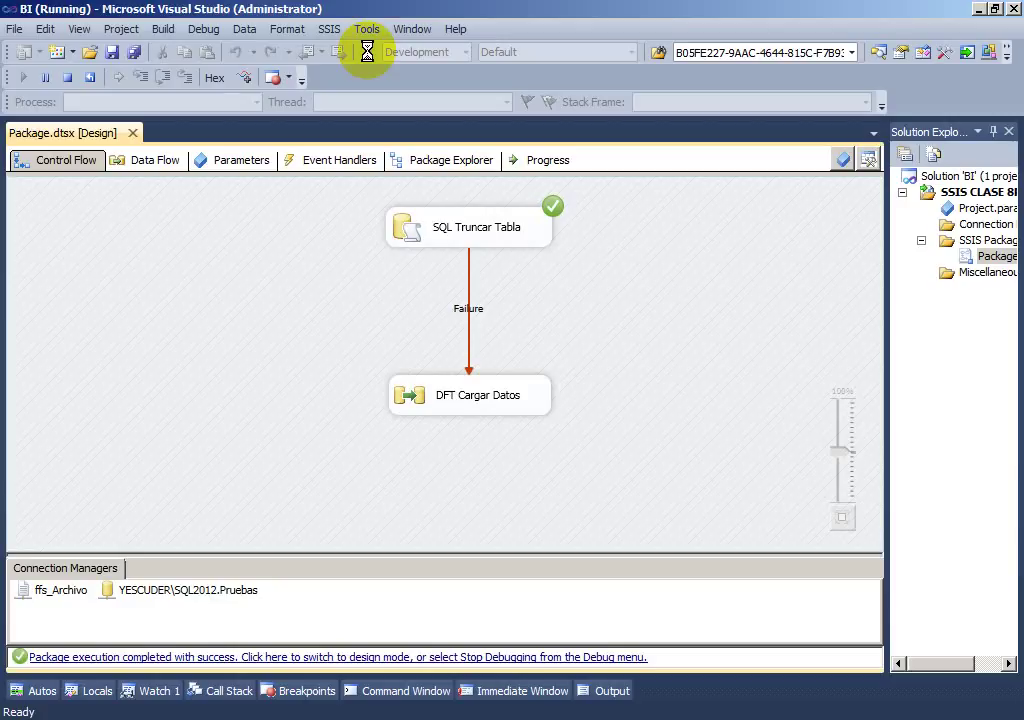
pyautogui.click(72, 81)
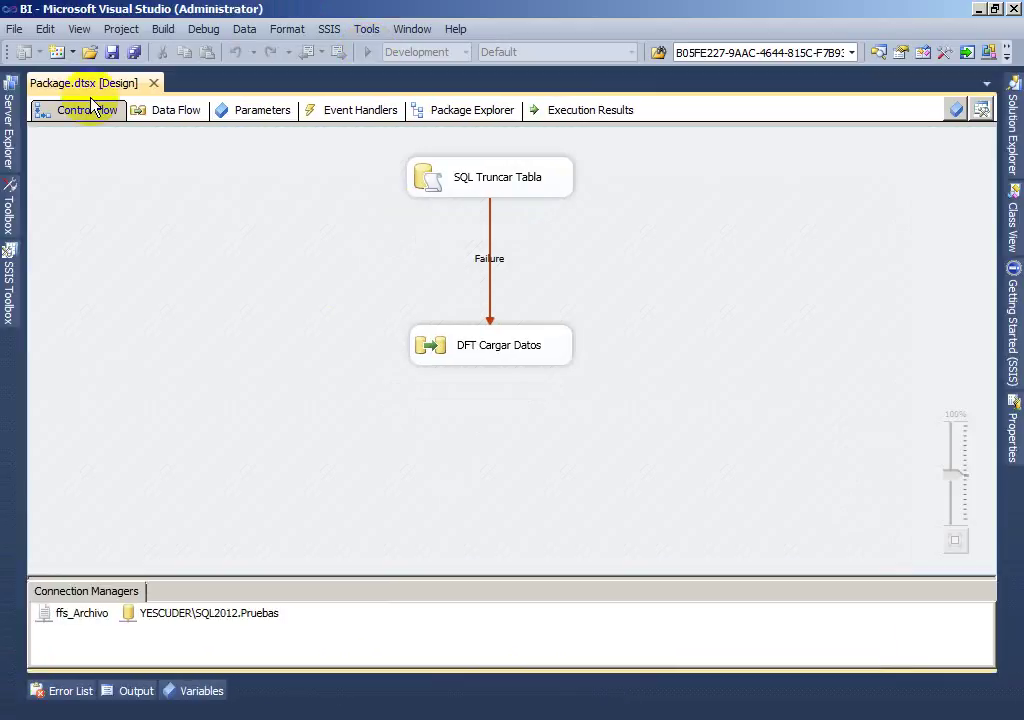
# Change the constraint between the two tasks to Completion, and test-run the package before stopping debugging.
pyautogui.doubleClick(489, 277)
pyautogui.click(507, 312)
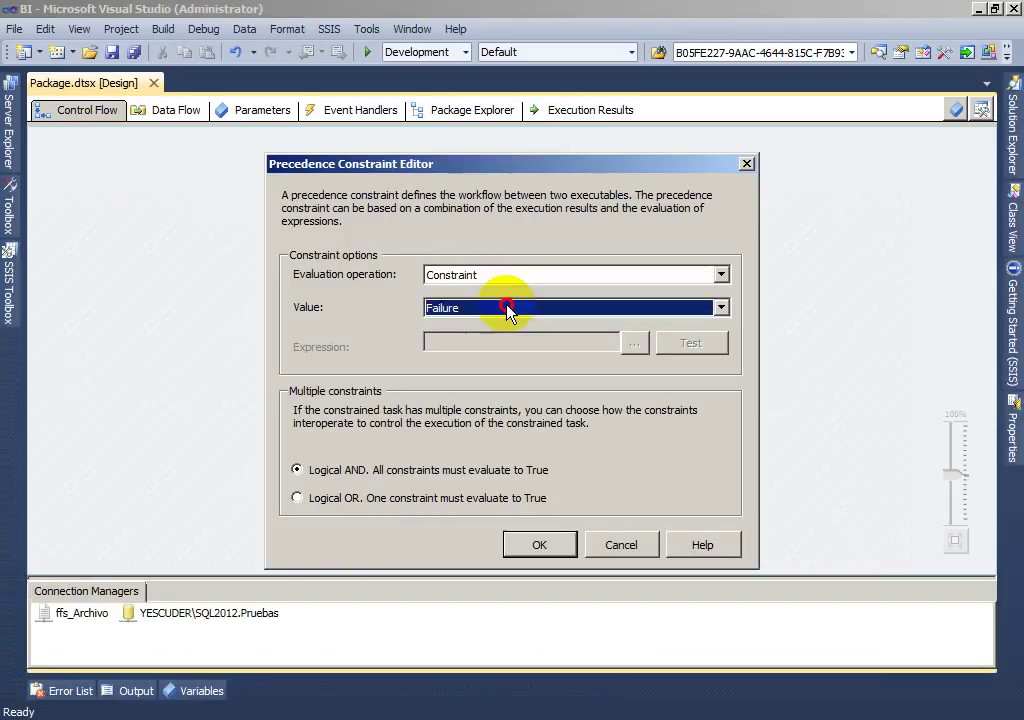
pyautogui.click(487, 348)
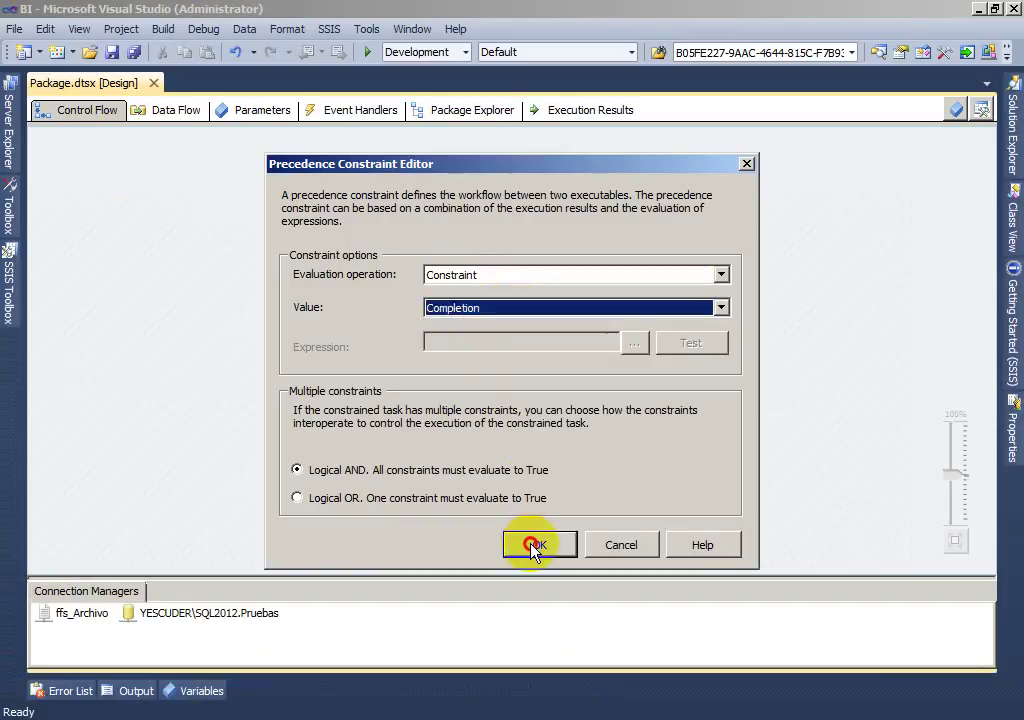
pyautogui.click(533, 543)
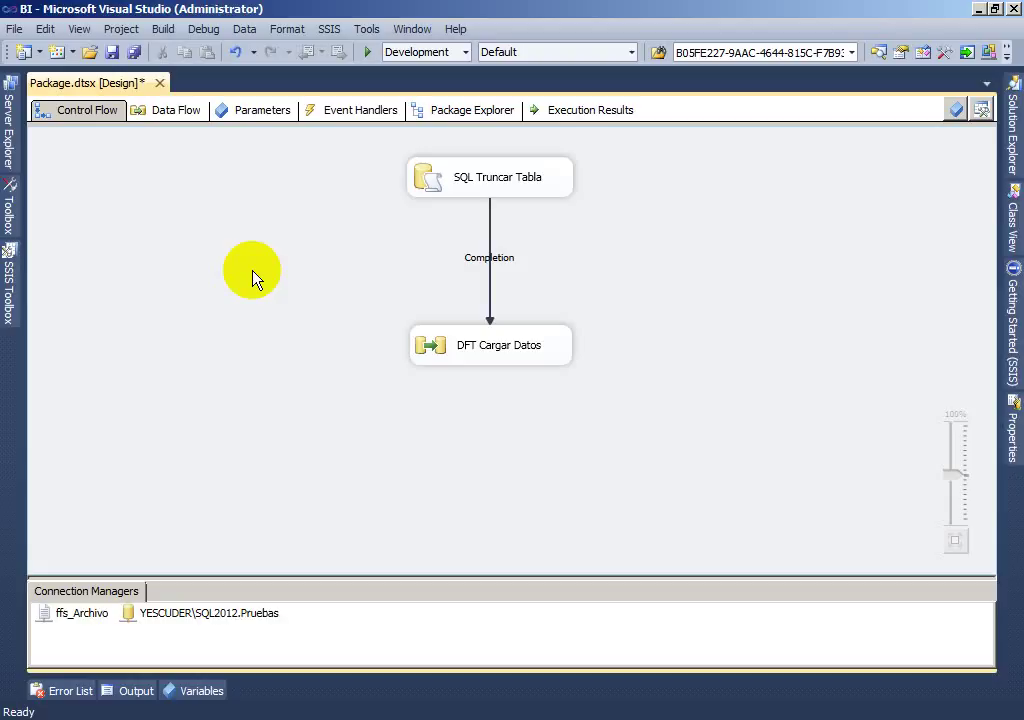
pyautogui.click(367, 51)
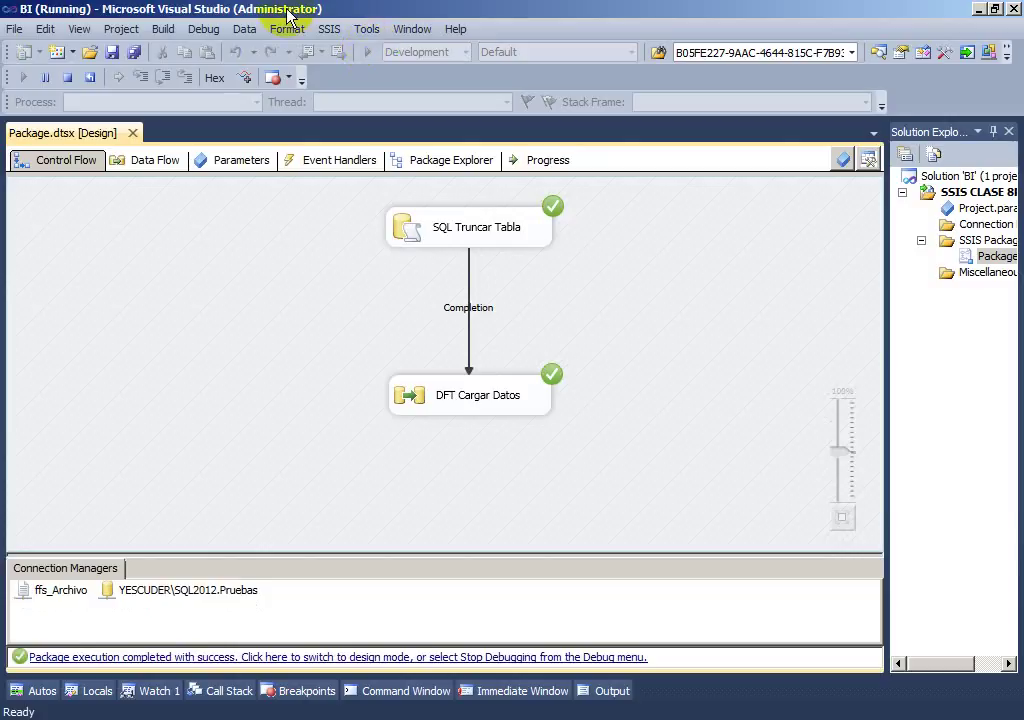
pyautogui.click(68, 79)
# Change SQL Truncar Tabla's statement to "truncate table book8pm2" and test-run the package with the Completion constraint, stopping debugging at the end.
pyautogui.doubleClick(547, 200)
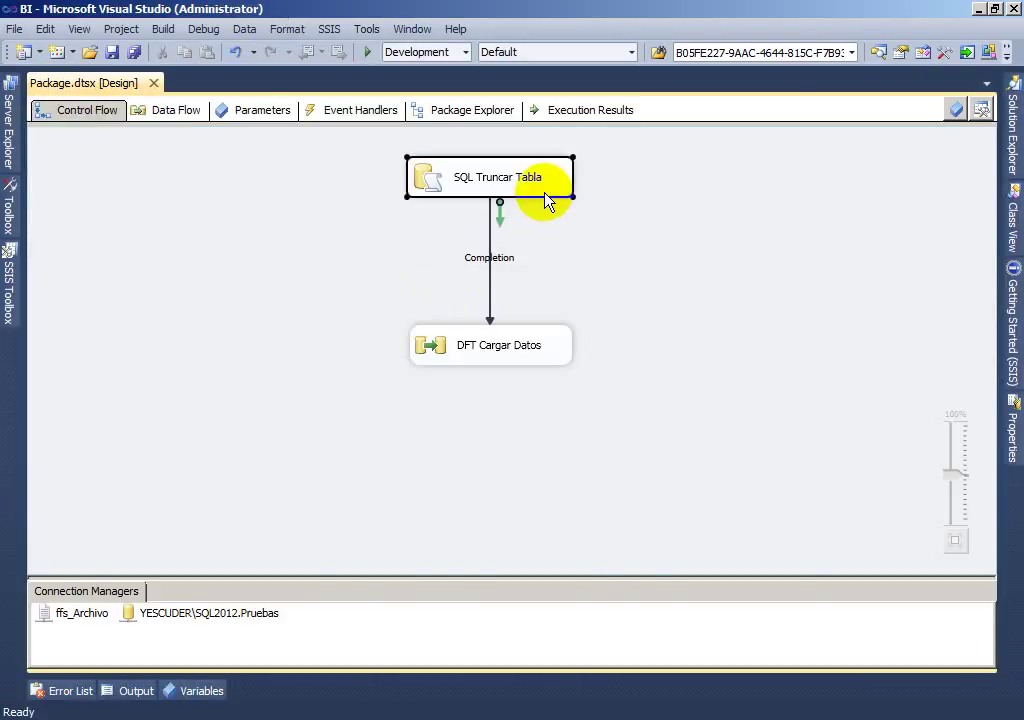
pyautogui.click(737, 418)
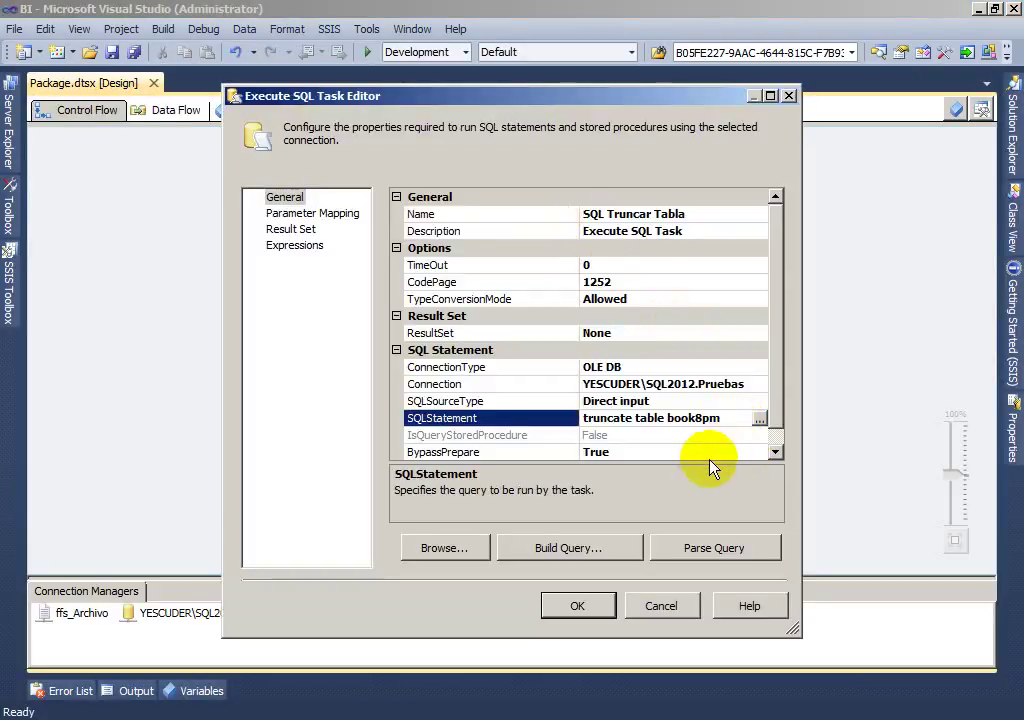
pyautogui.write('2')
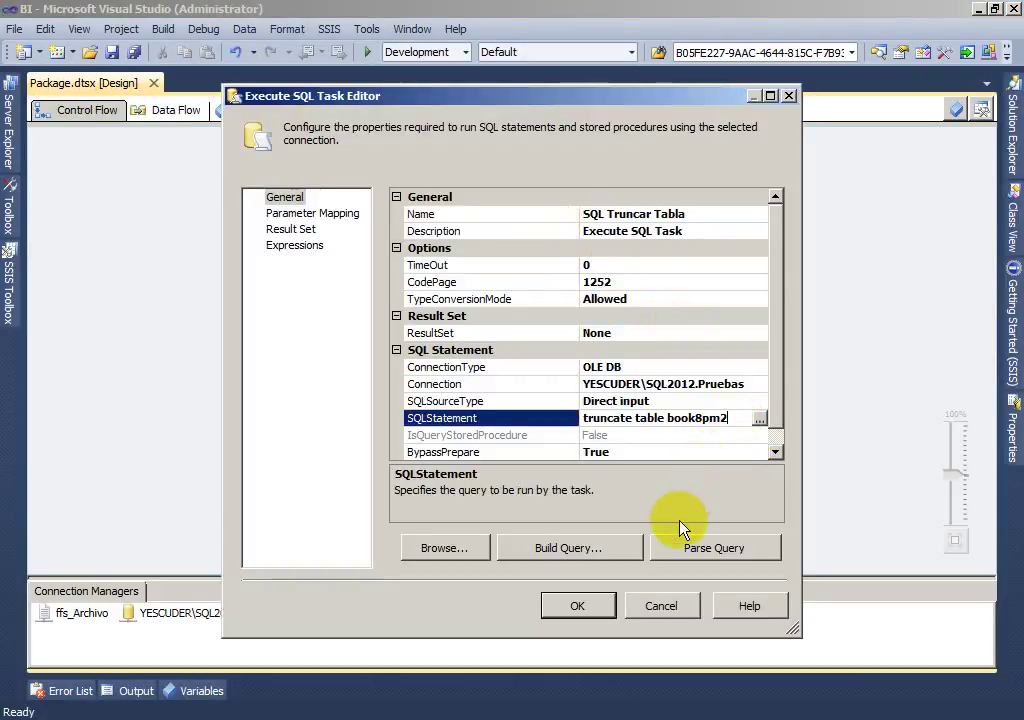
pyautogui.click(579, 606)
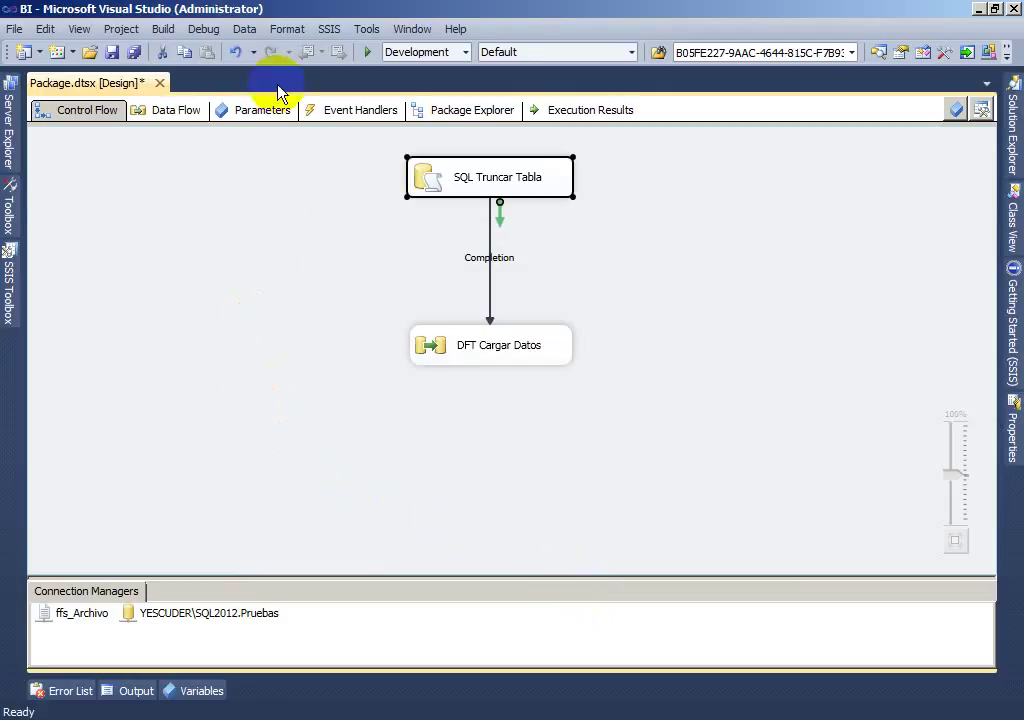
pyautogui.click(367, 51)
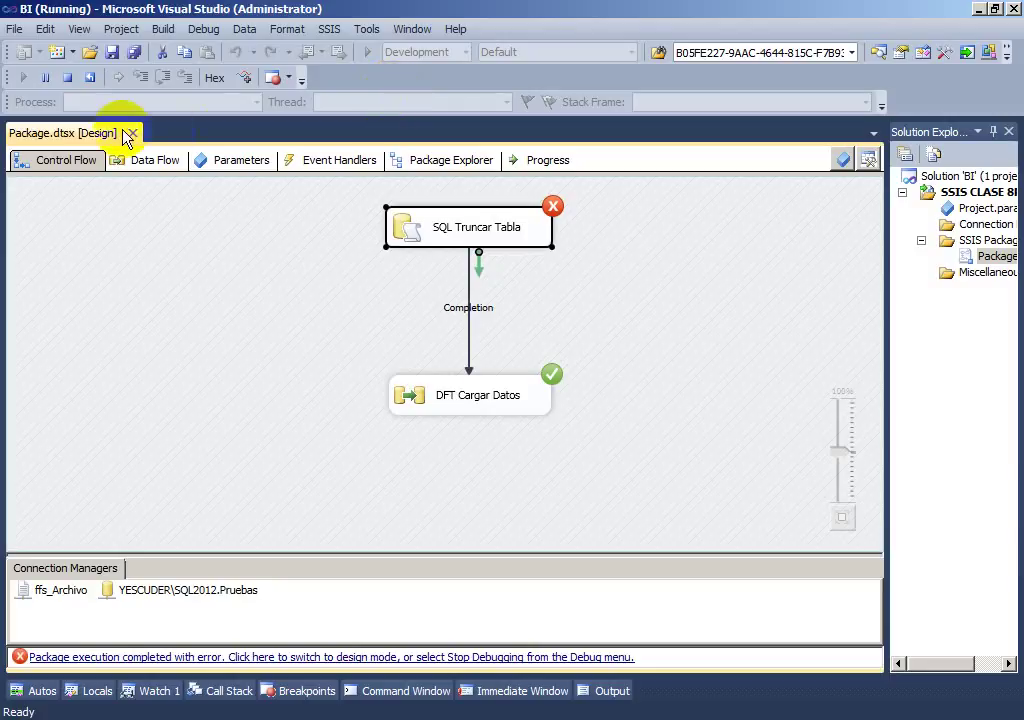
pyautogui.click(67, 77)
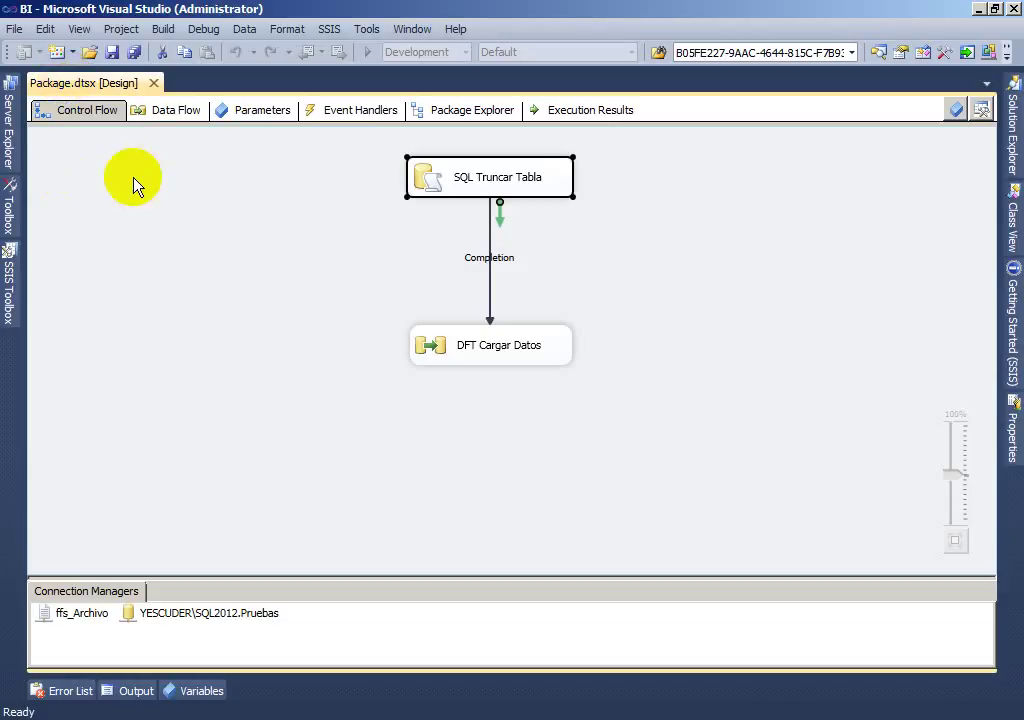
# Examine the path from Flat File Source to OLE DB Destination inside DFT Cargar Datos and return to the control flow.
pyautogui.click(178, 112)
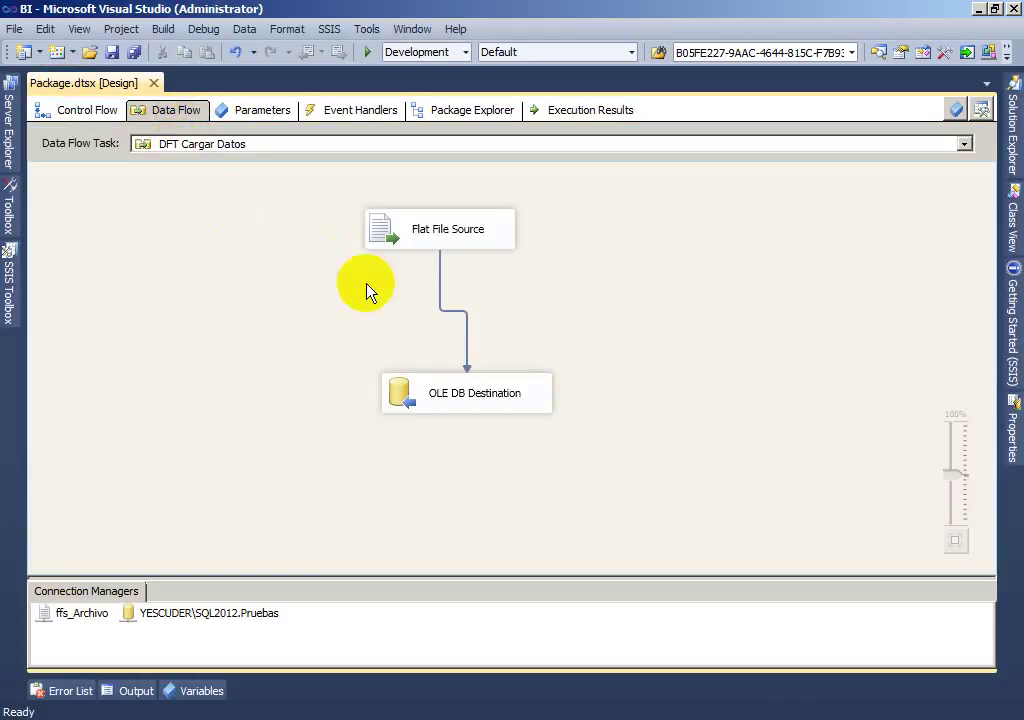
pyautogui.doubleClick(439, 291)
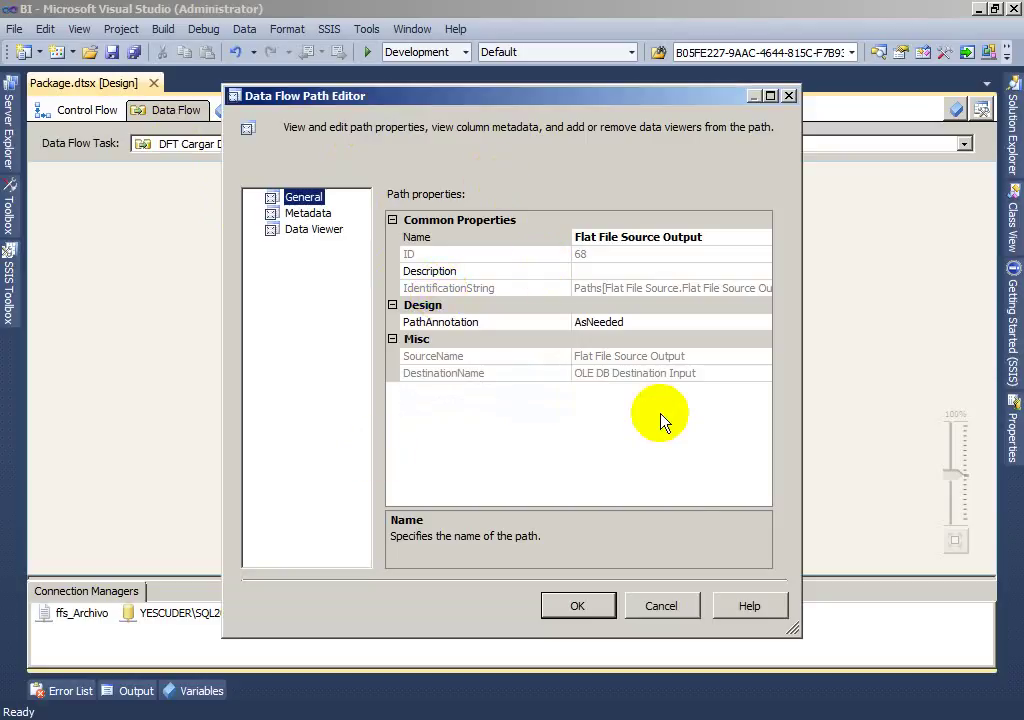
pyautogui.click(680, 604)
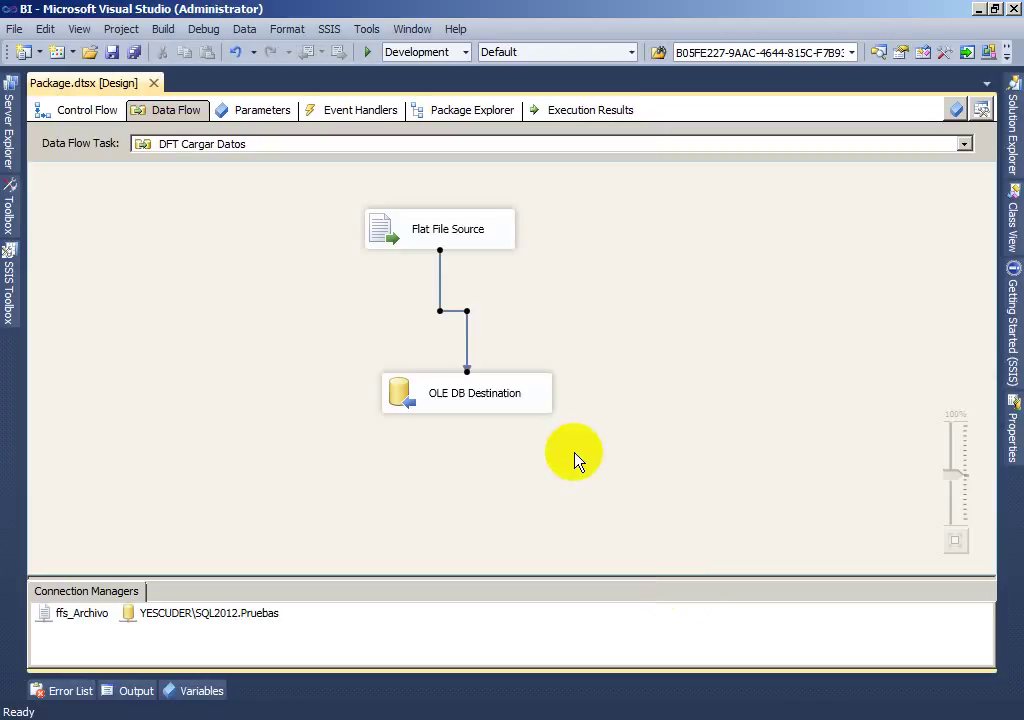
pyautogui.click(458, 244)
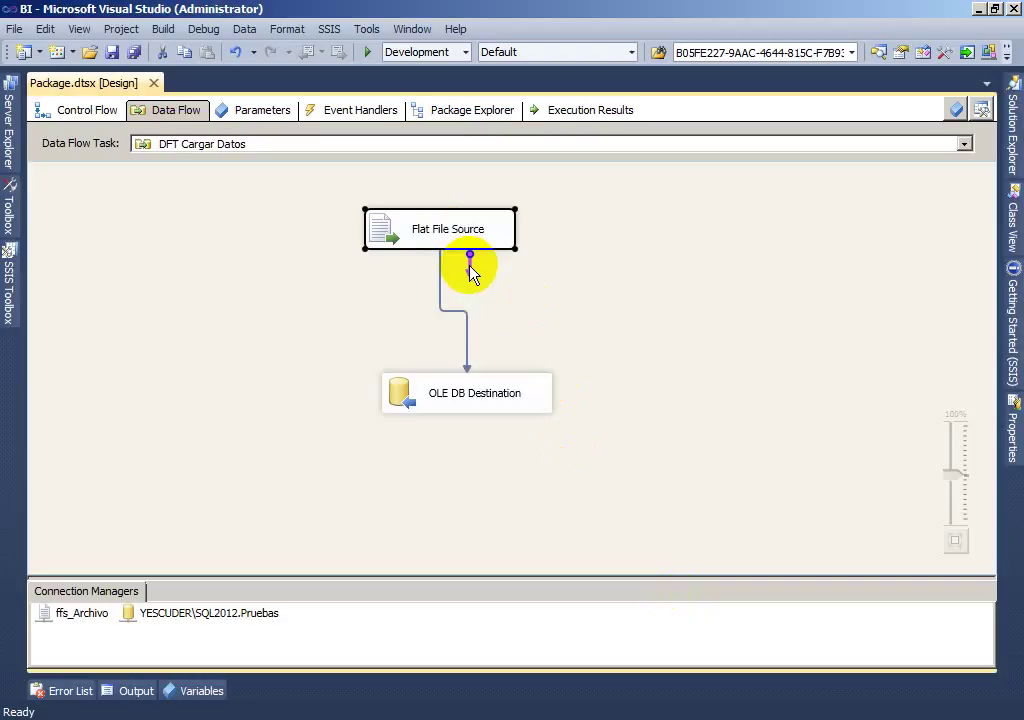
pyautogui.click(103, 114)
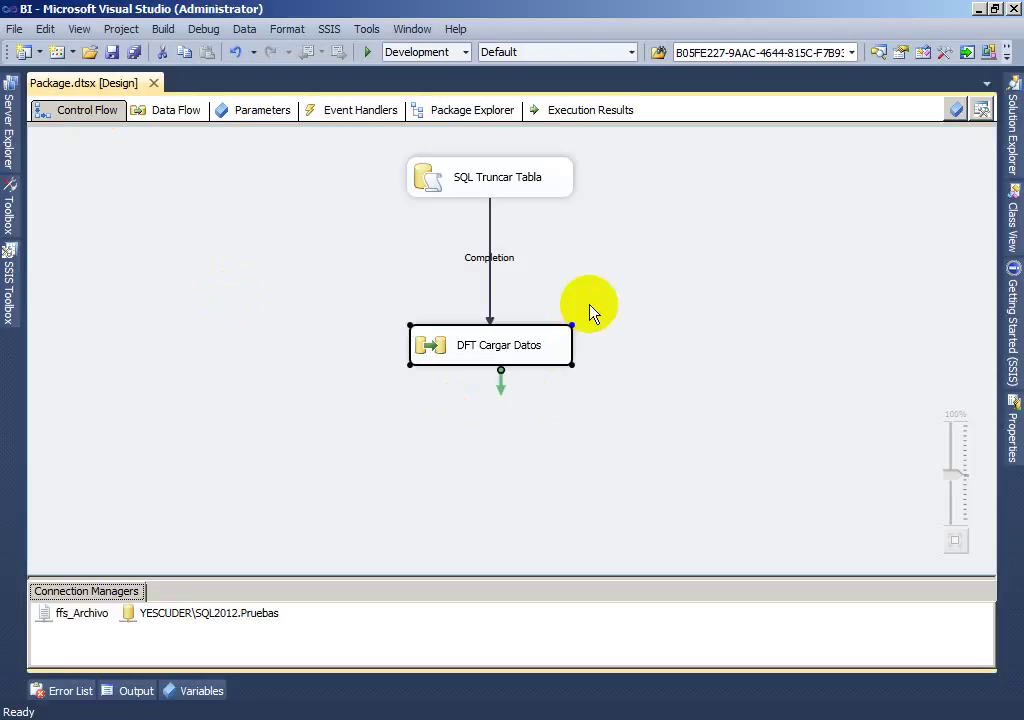
pyautogui.click(312, 286)
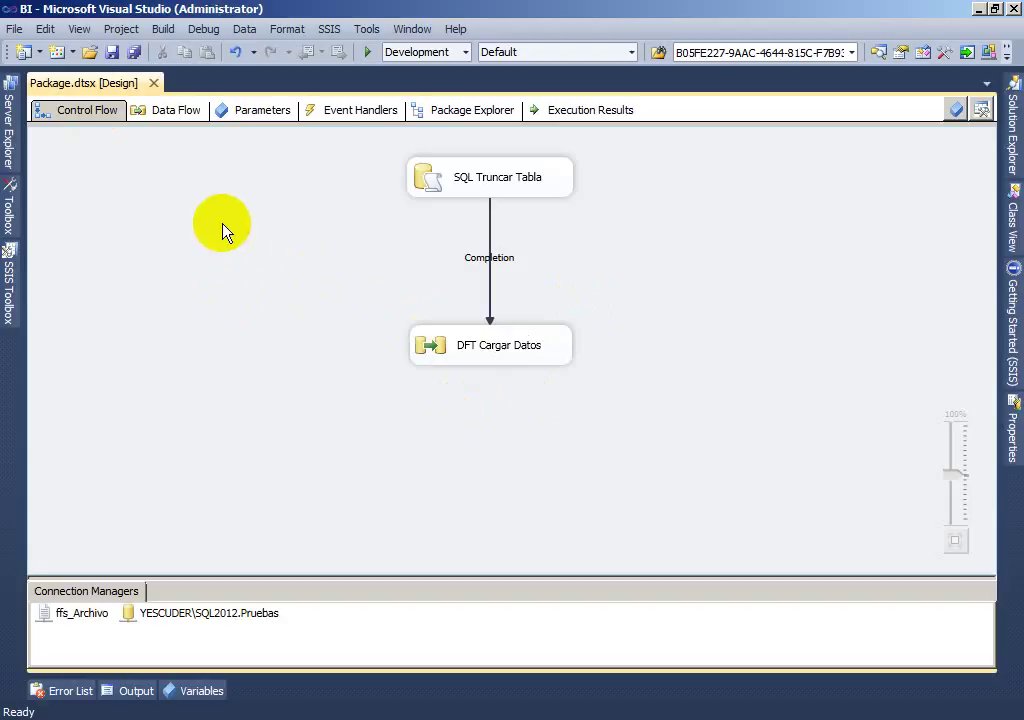
# Set the precedence constraint between the two tasks to Success, and test-run the package before stopping debugging.
pyautogui.doubleClick(491, 226)
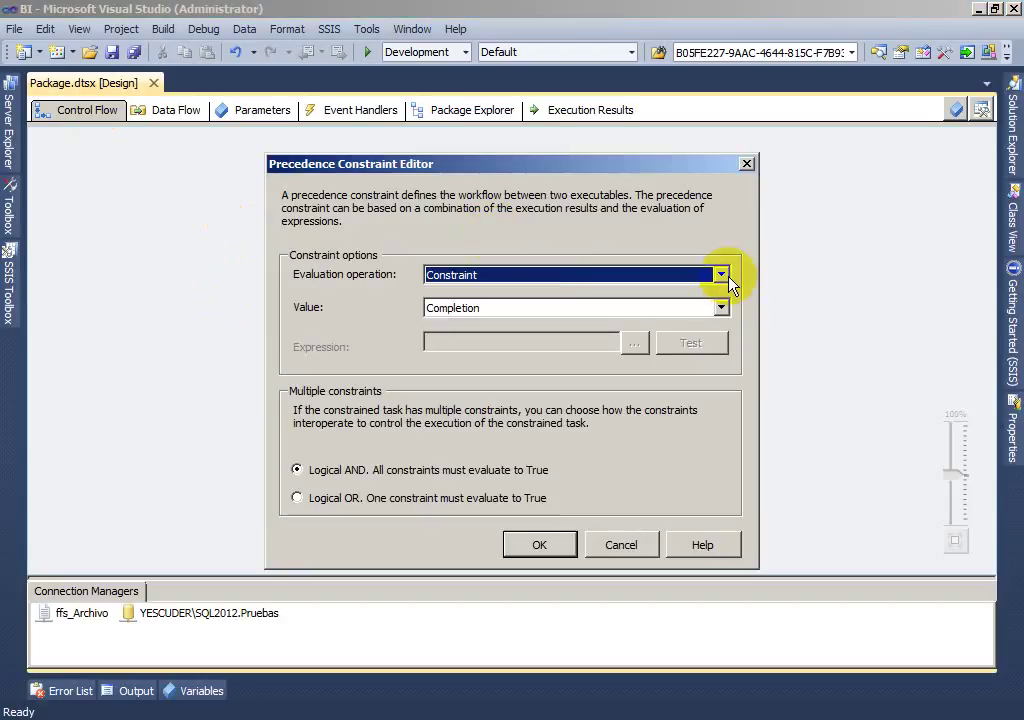
pyautogui.click(721, 308)
pyautogui.click(645, 327)
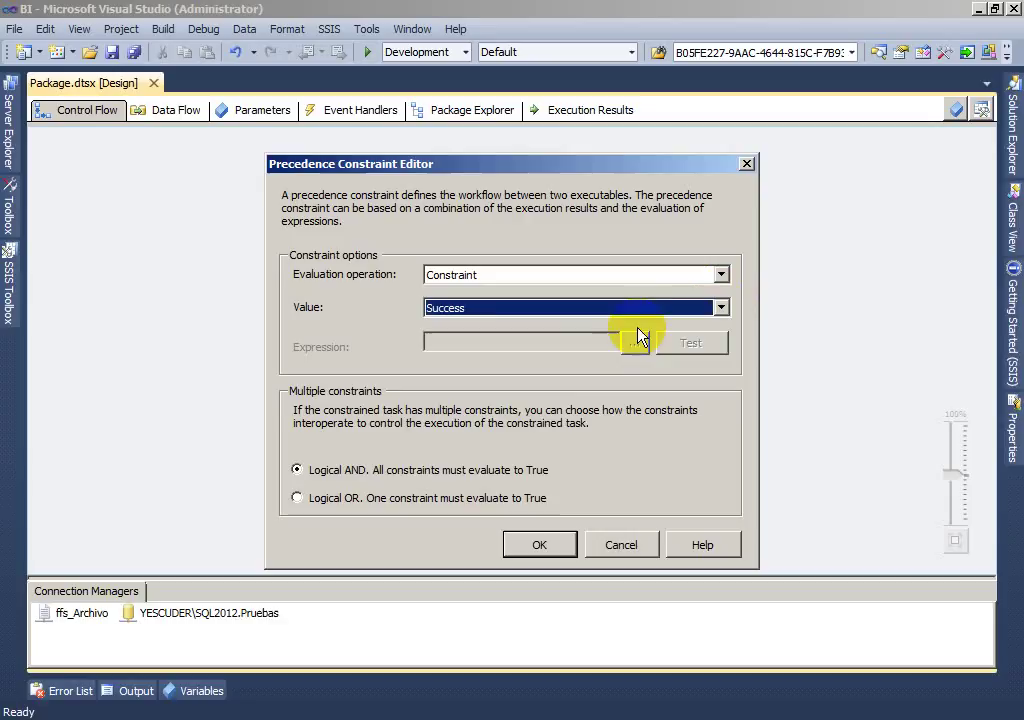
pyautogui.click(572, 548)
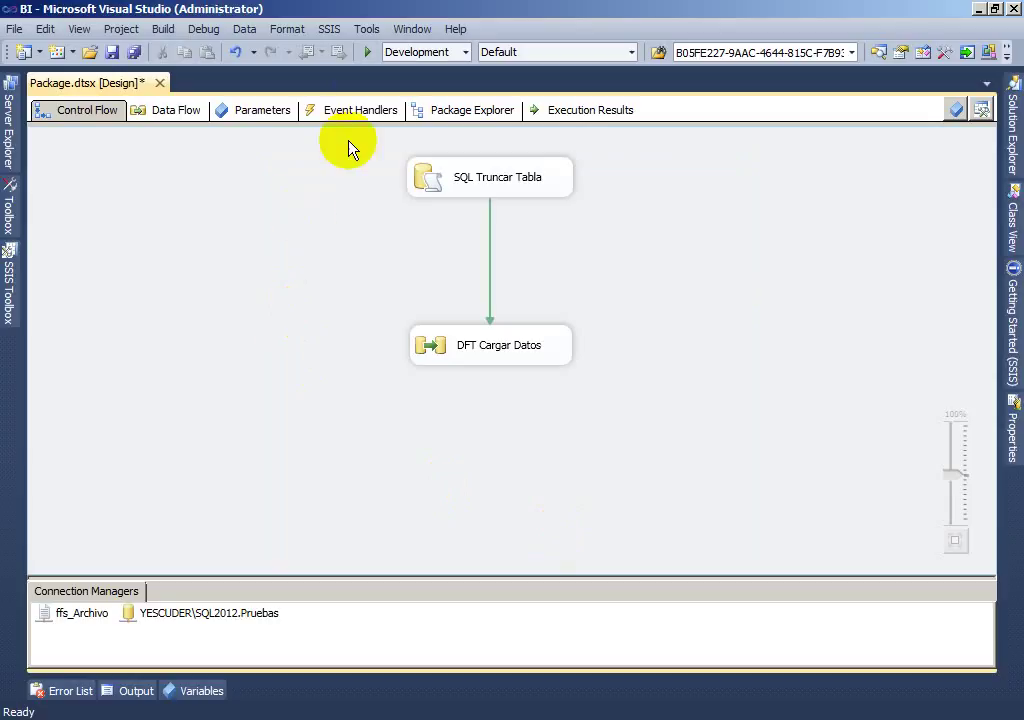
pyautogui.click(367, 52)
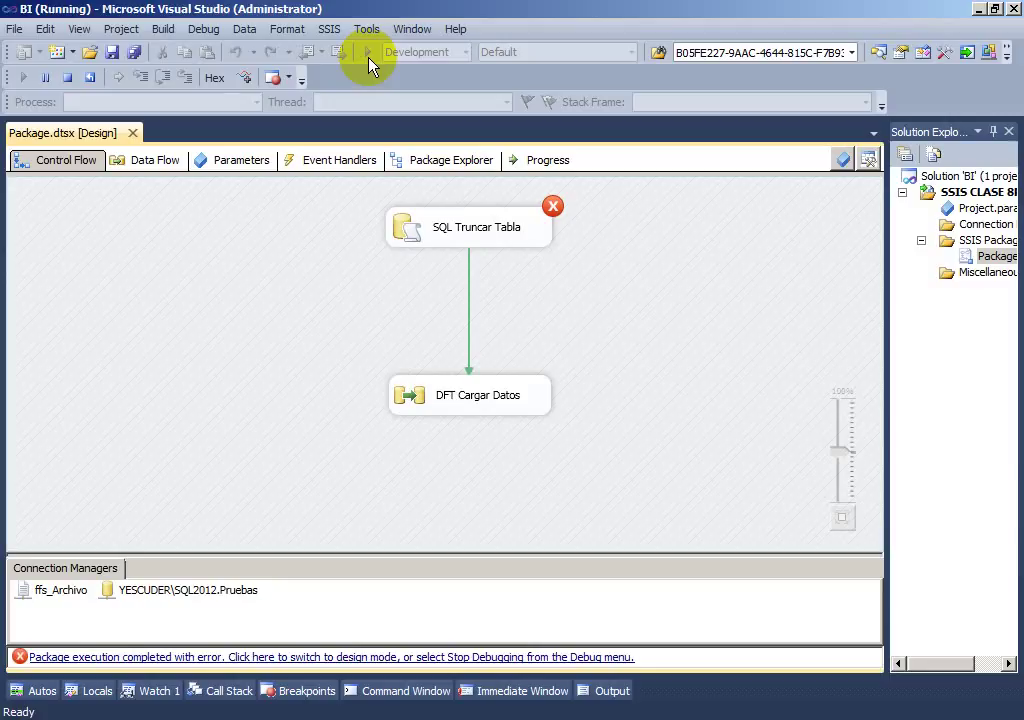
pyautogui.click(67, 77)
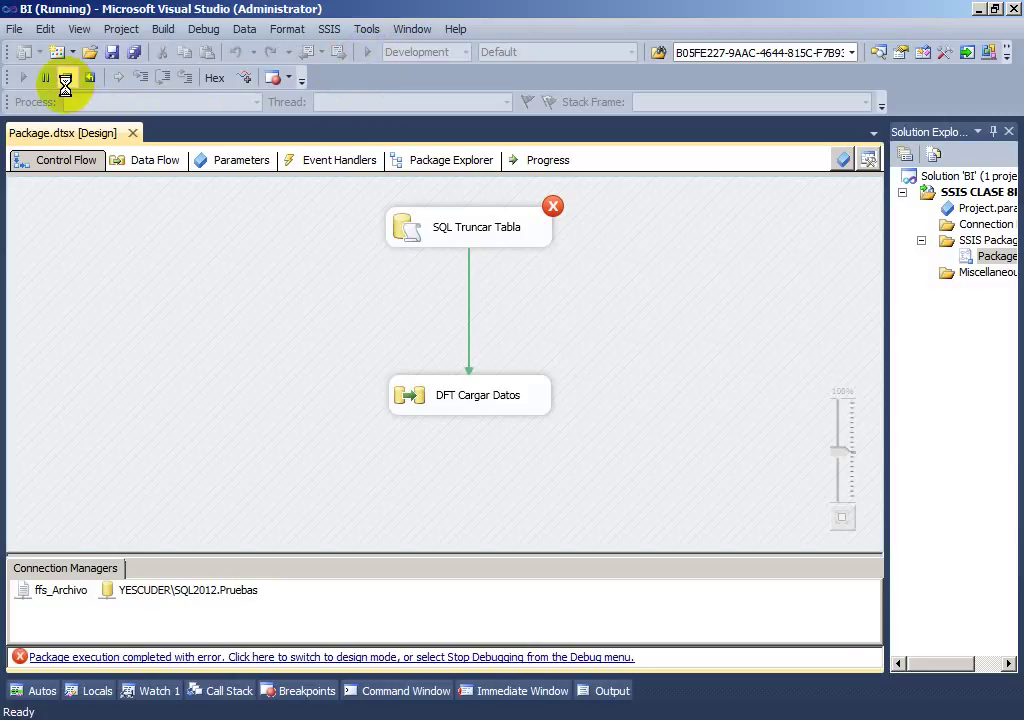
# Correct SQL Truncar Tabla's SQL statement to "truncate table book8pm".
pyautogui.doubleClick(491, 182)
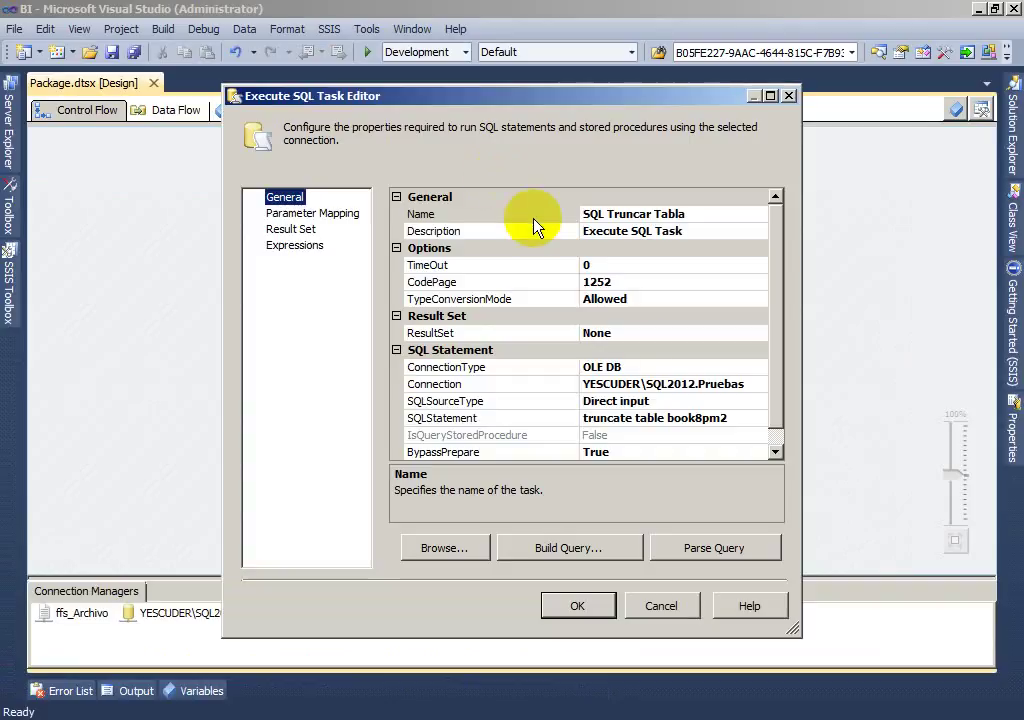
pyautogui.click(731, 420)
pyautogui.press('BackSpace')
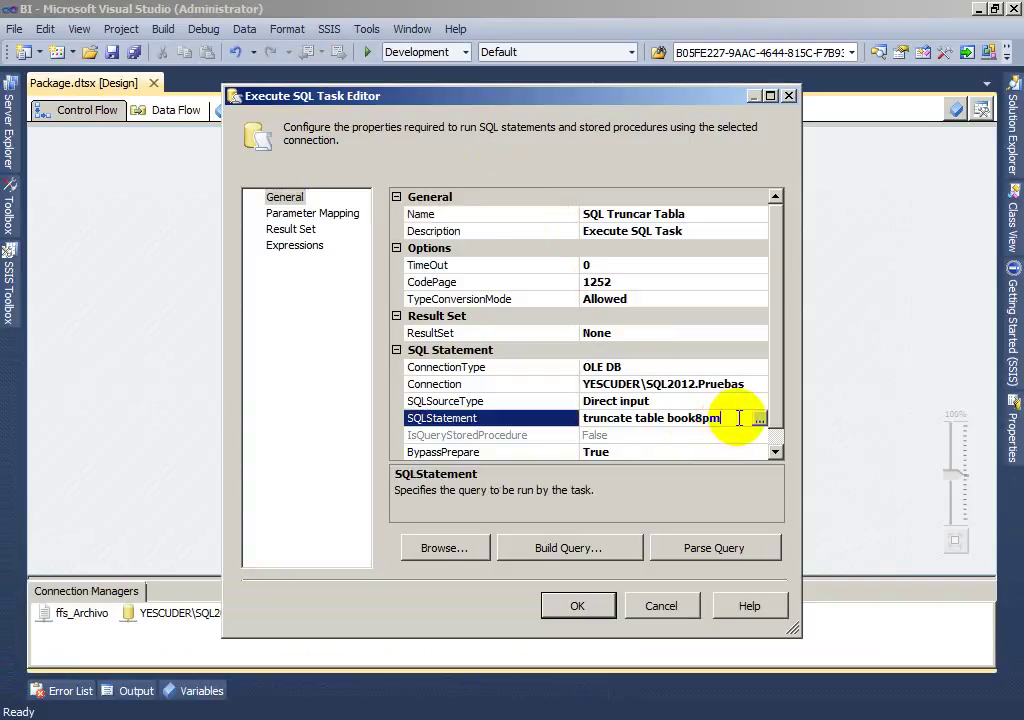
pyautogui.click(589, 612)
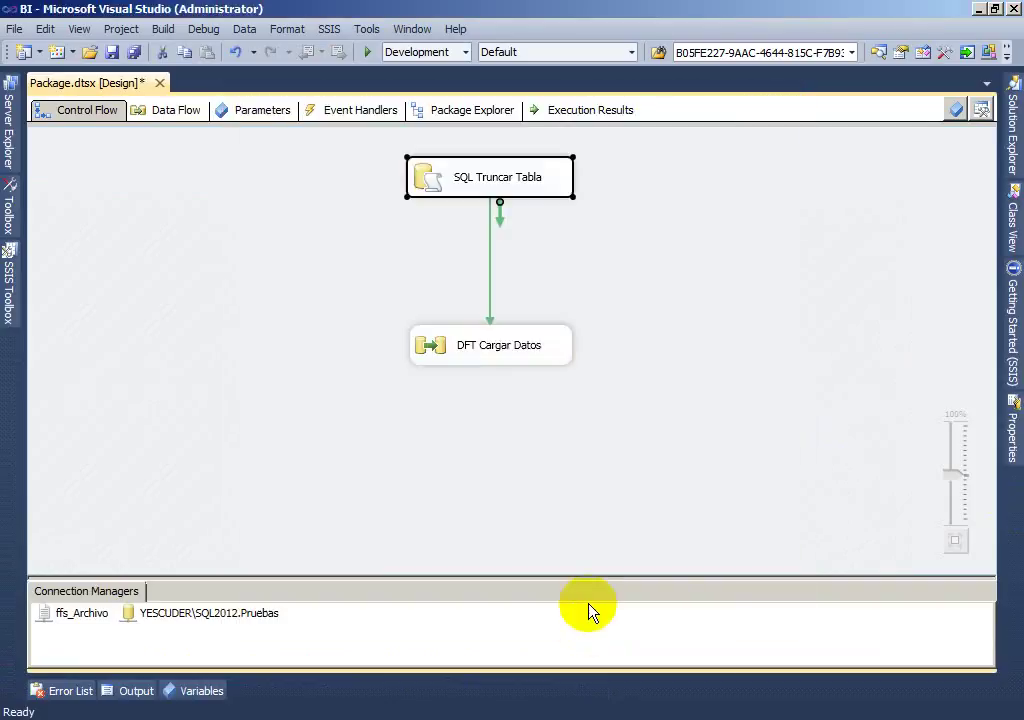
# Reposition SQL Truncar Tabla and DFT Cargar Datos closer together on the control flow canvas.
pyautogui.click(330, 443)
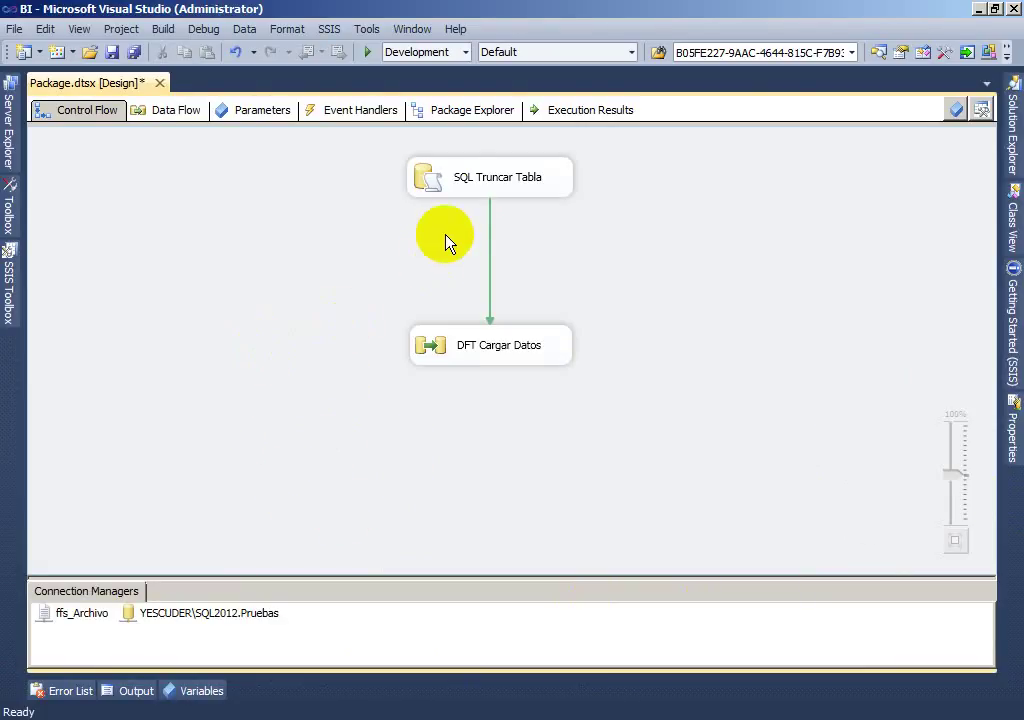
pyautogui.moveTo(474, 190); pyautogui.dragTo(471, 240)
pyautogui.click(331, 347)
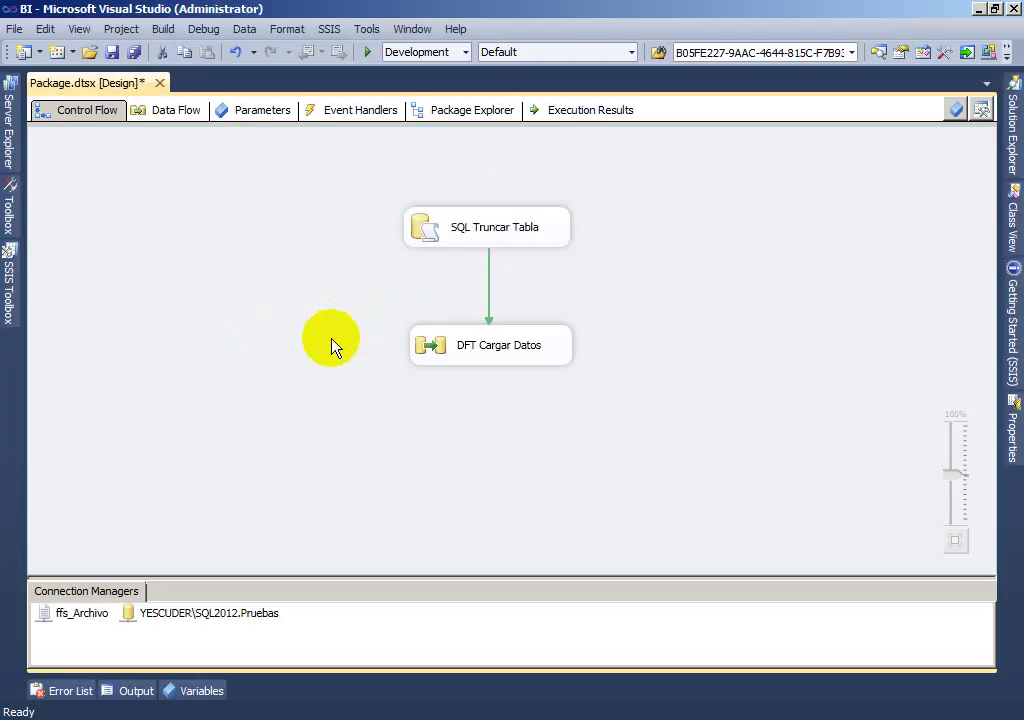
pyautogui.click(497, 352)
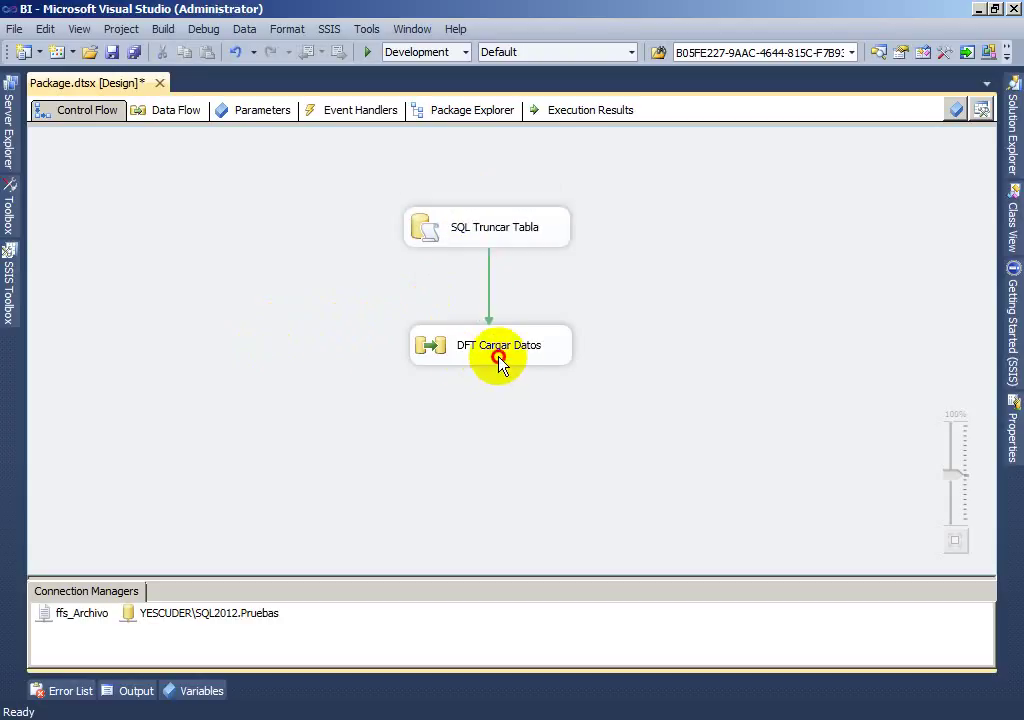
pyautogui.moveTo(497, 349); pyautogui.dragTo(497, 351)
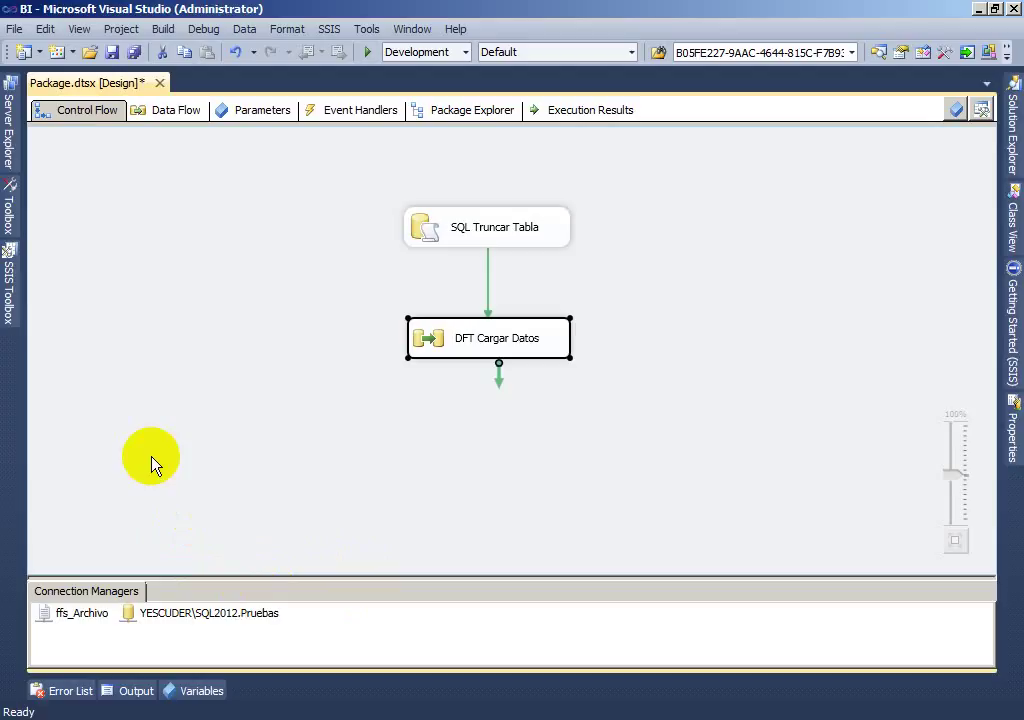
# Add a File System Task to the control flow and place it below DFT Cargar Datos.
pyautogui.moveTo(18, 310)
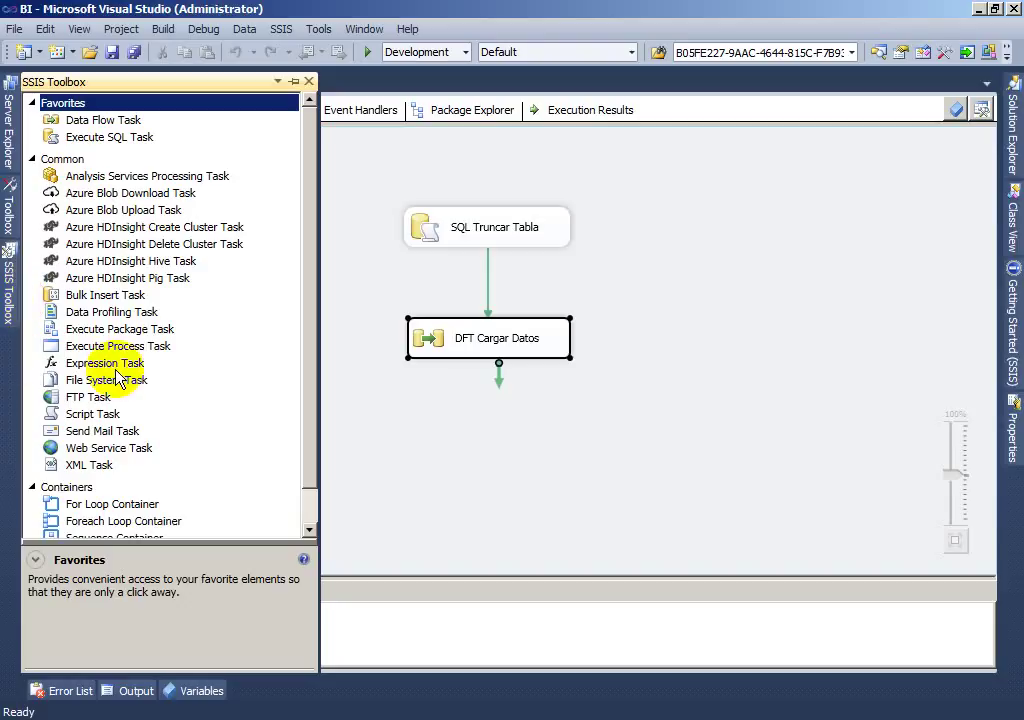
pyautogui.moveTo(128, 379); pyautogui.dragTo(533, 474)
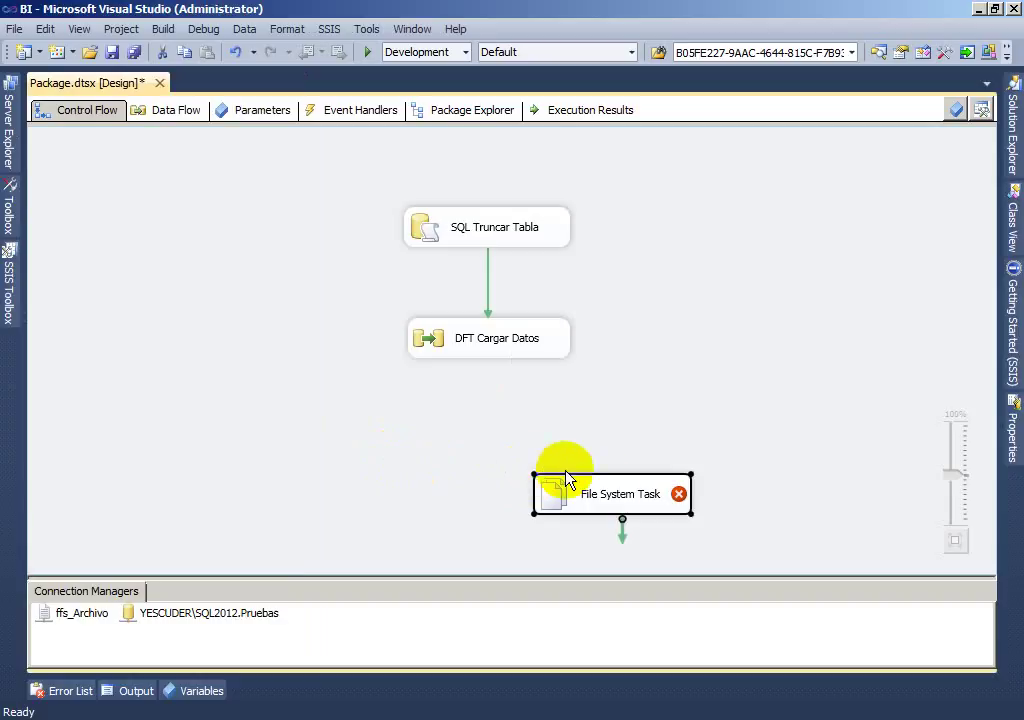
pyautogui.moveTo(592, 491); pyautogui.dragTo(536, 475)
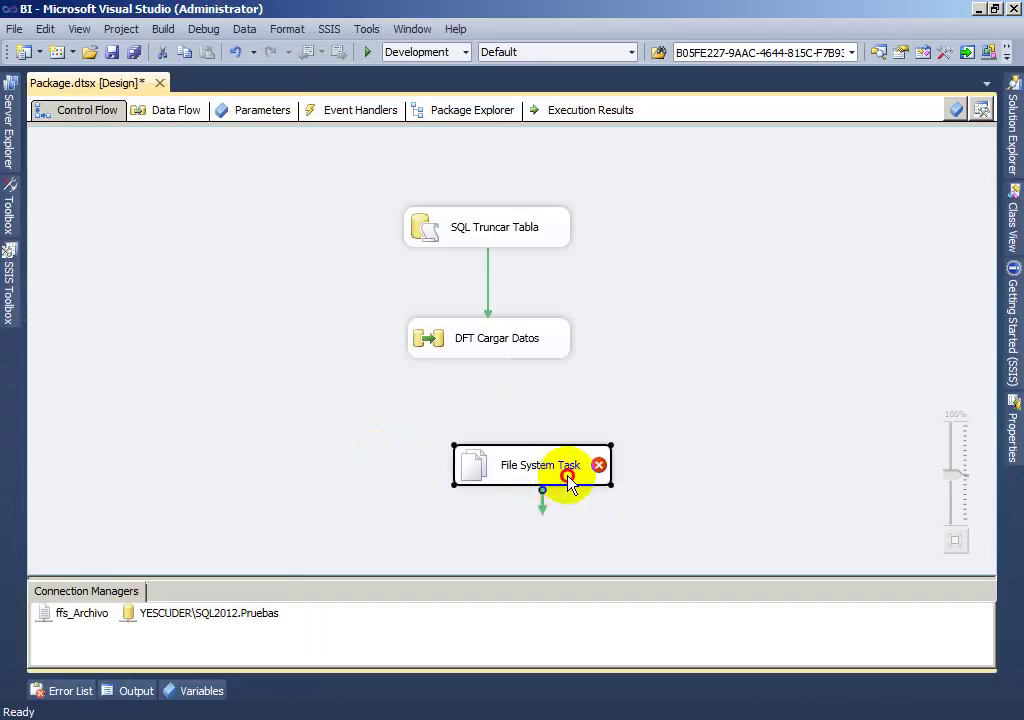
# Configure the File System Task with the Move file operation and ffs_Archivo as its source connection.
pyautogui.doubleClick(566, 474)
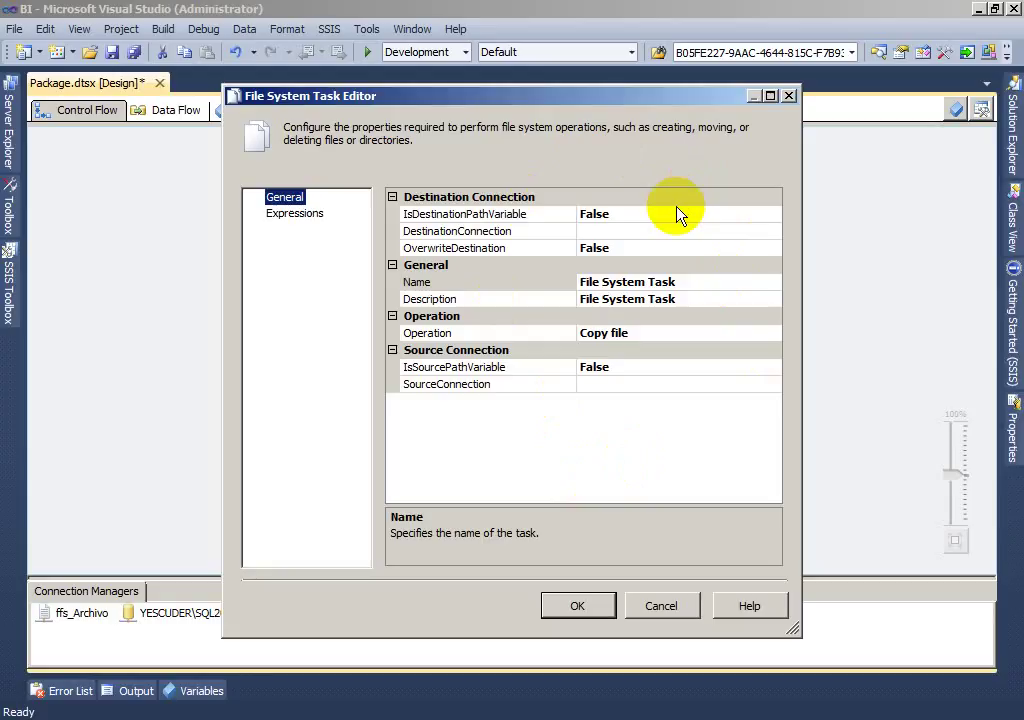
pyautogui.click(464, 336)
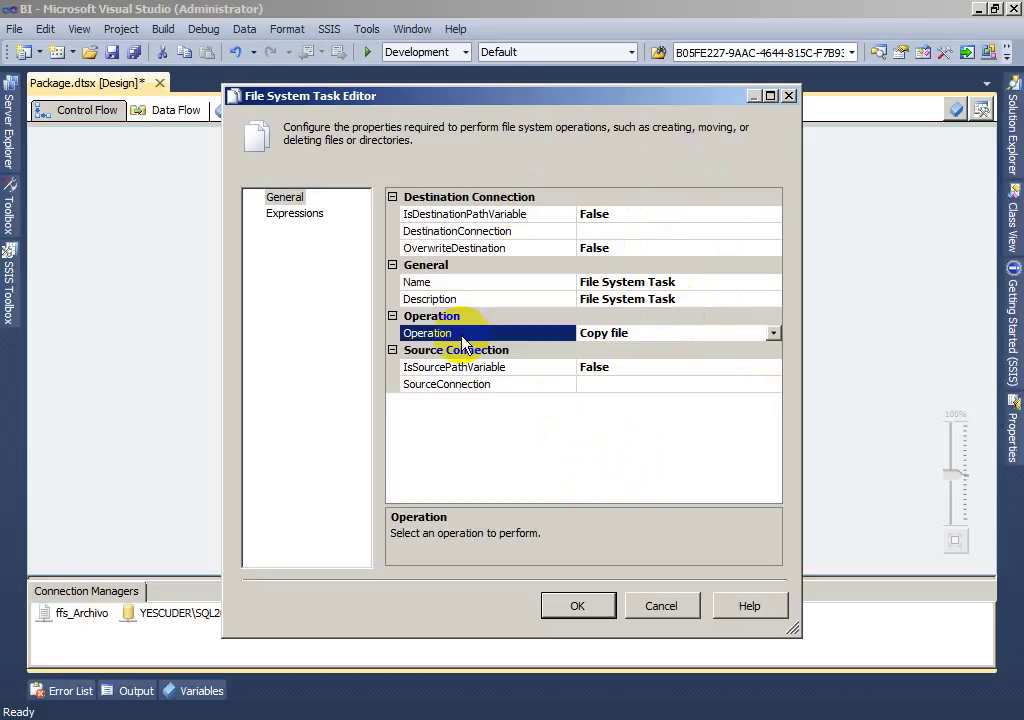
pyautogui.click(775, 334)
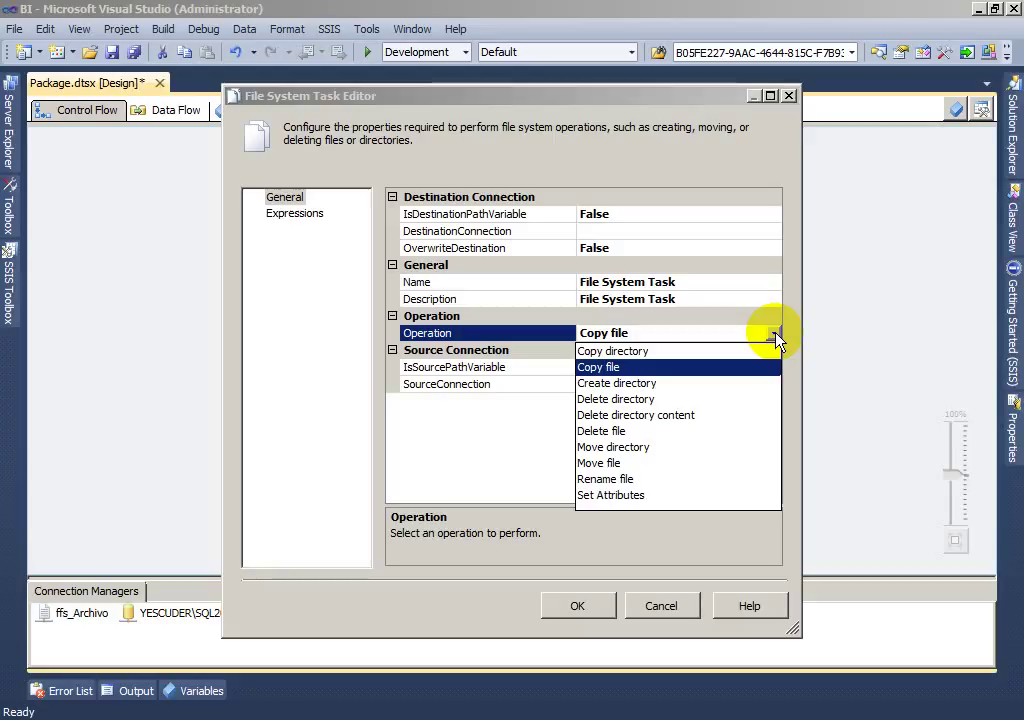
pyautogui.click(606, 463)
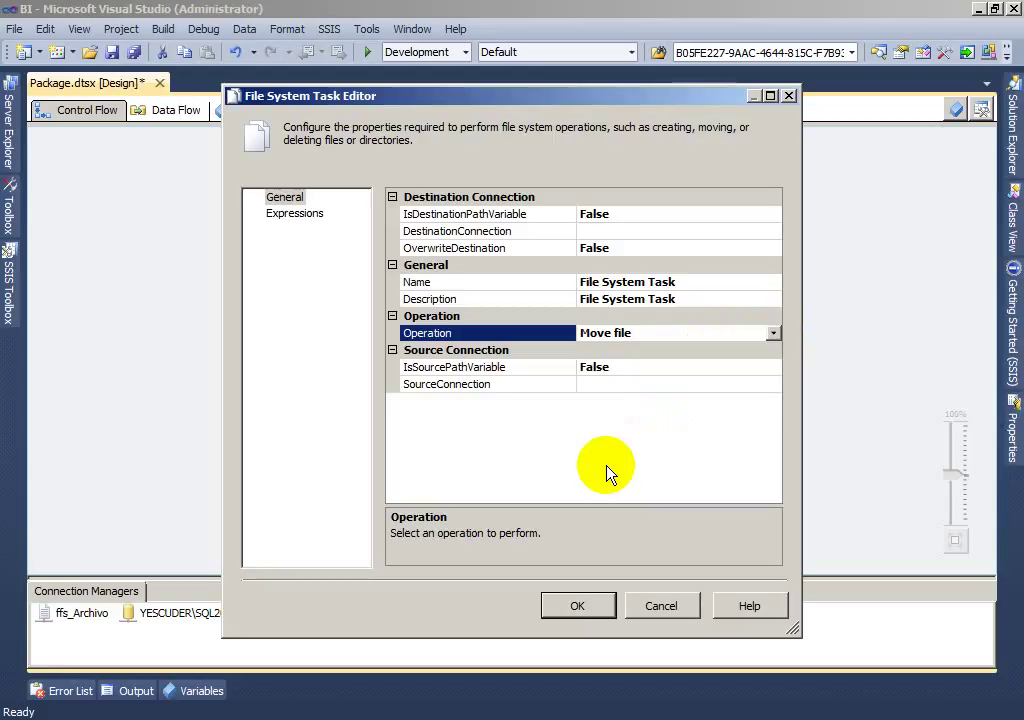
pyautogui.click(634, 384)
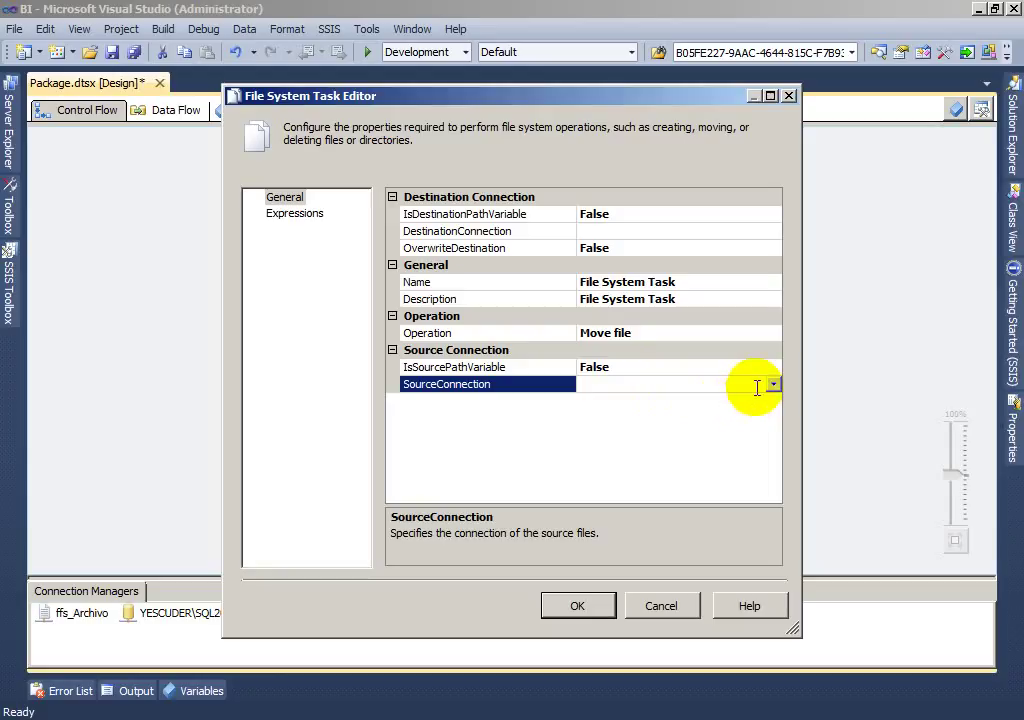
pyautogui.click(775, 385)
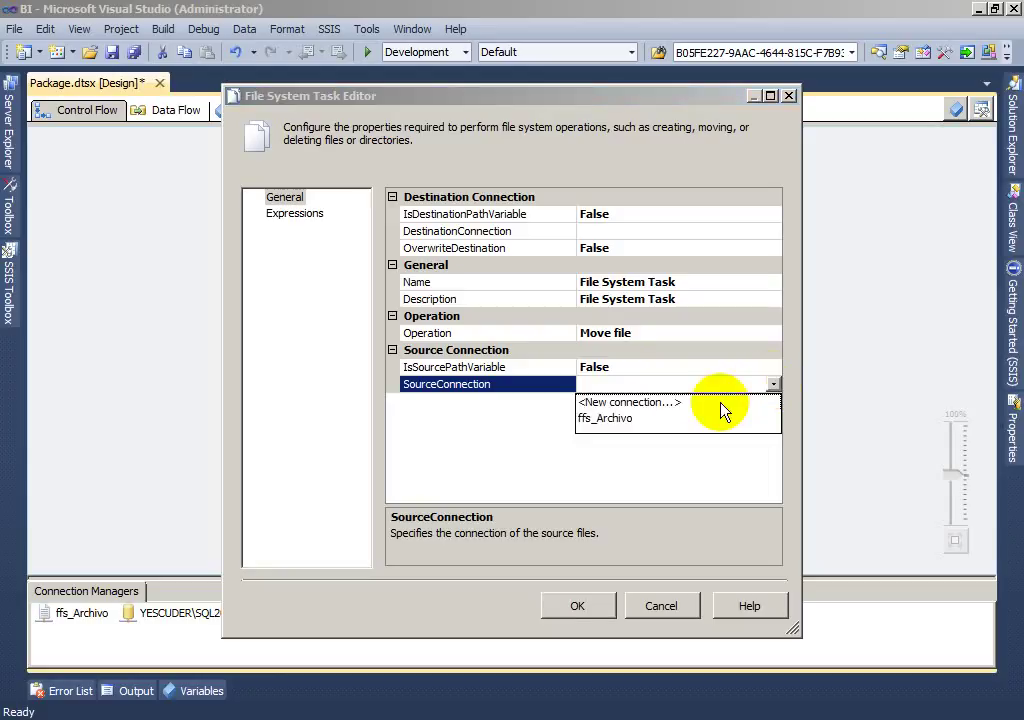
pyautogui.click(606, 418)
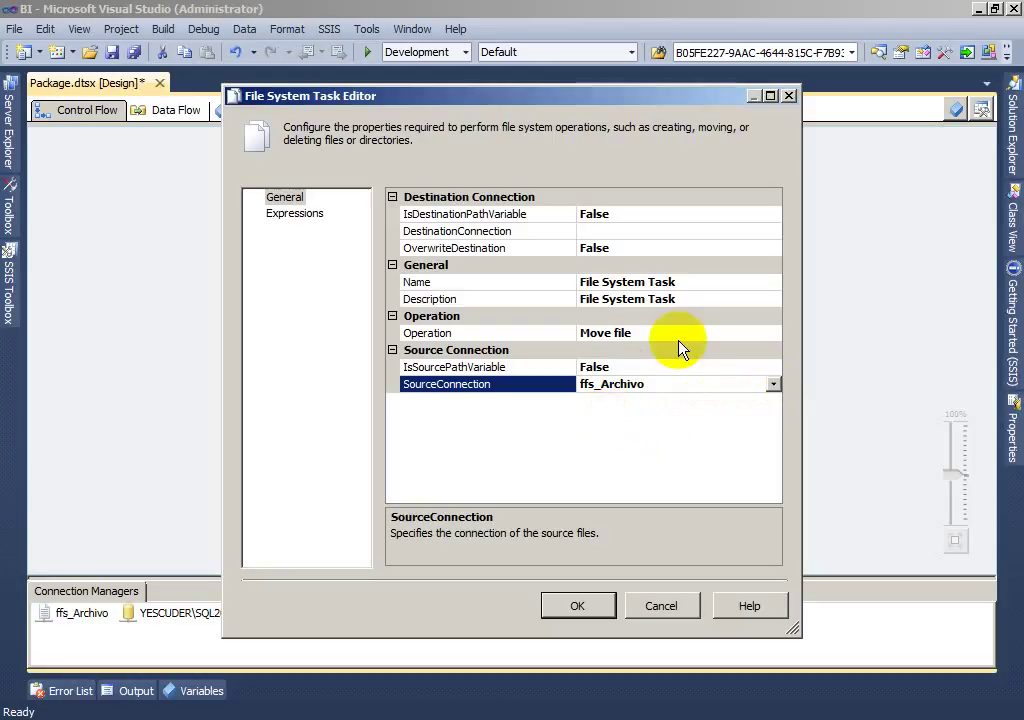
# Start a new destination connection for the File System Task with the usage type Existing folder.
pyautogui.click(666, 230)
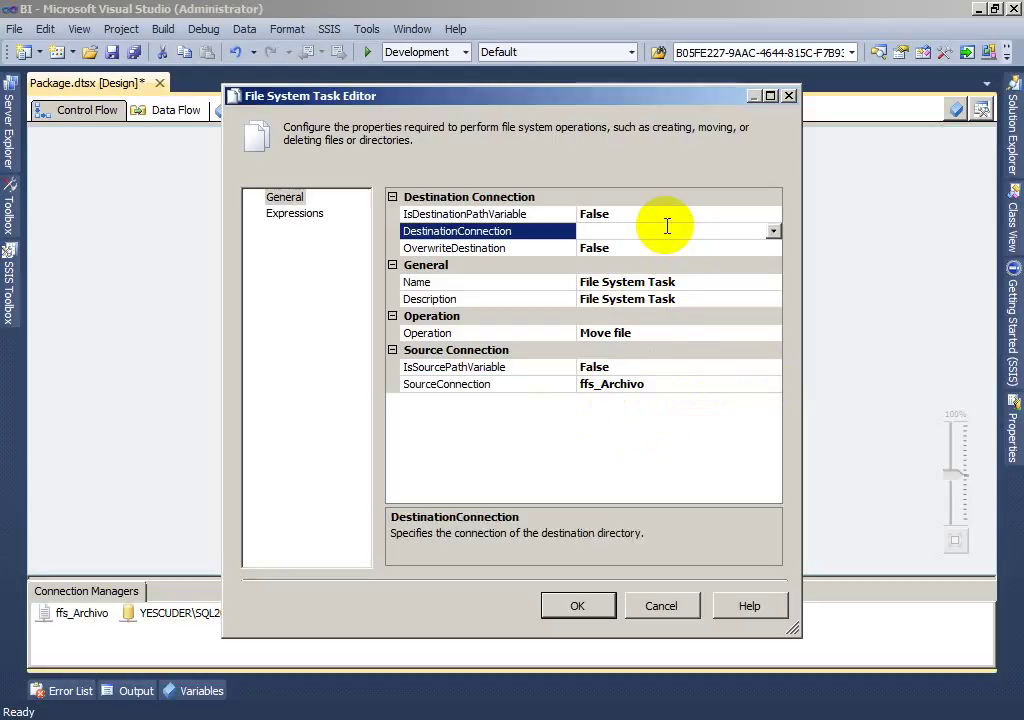
pyautogui.click(773, 232)
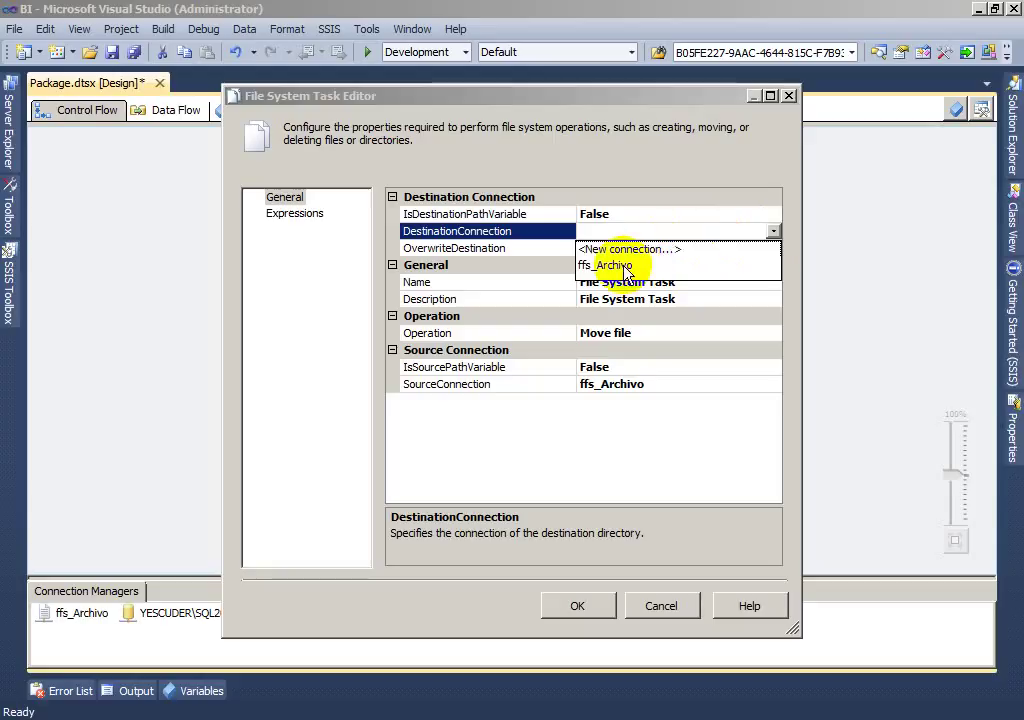
pyautogui.click(618, 250)
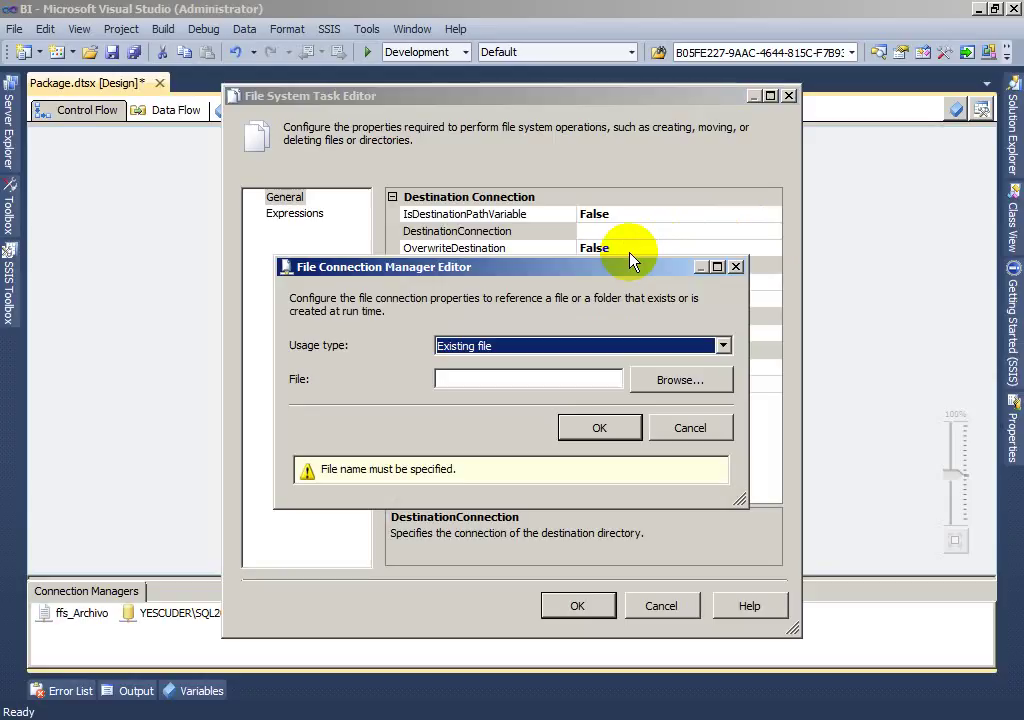
pyautogui.click(723, 347)
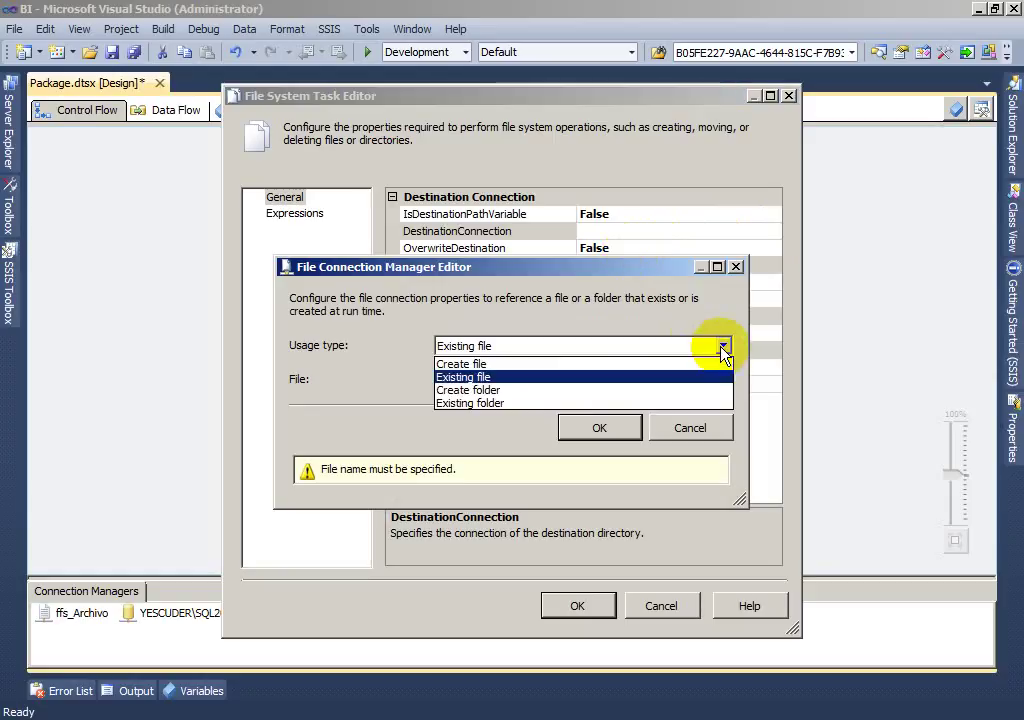
pyautogui.click(493, 403)
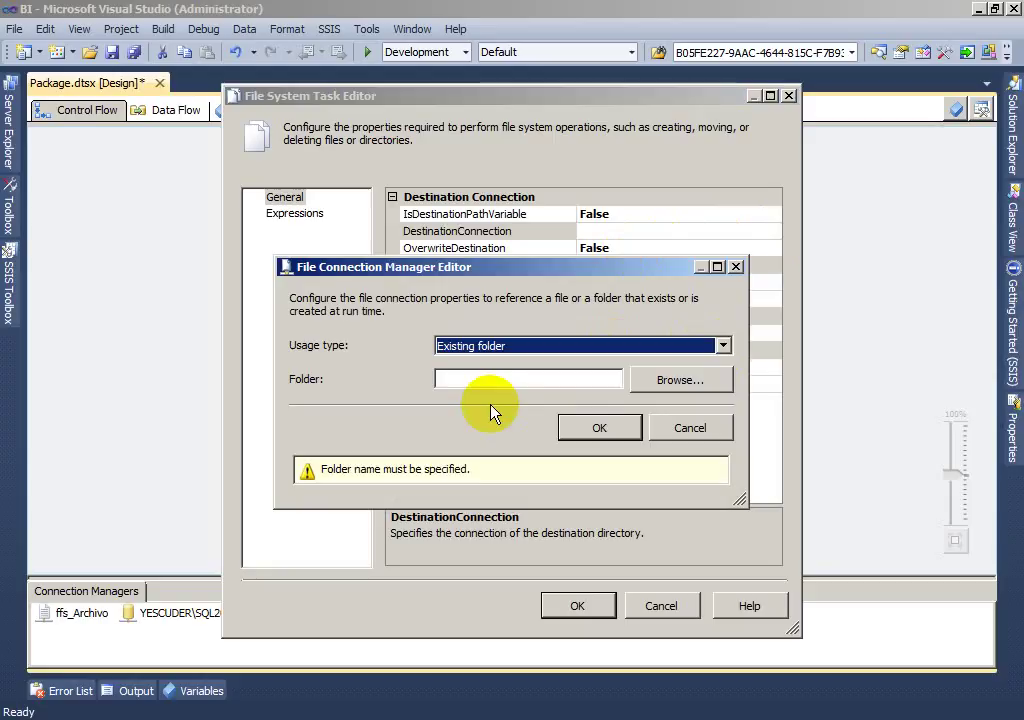
# Choose the ITM\Procesados folder on drive D: for the destination connection and accept the File System Task settings.
pyautogui.click(671, 380)
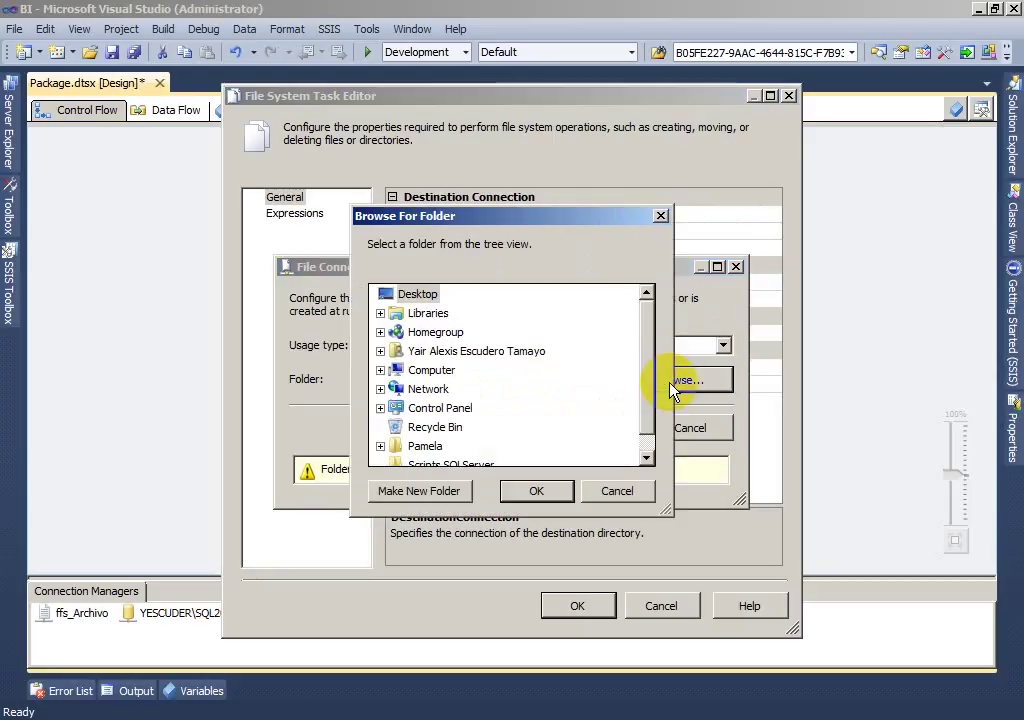
pyautogui.scroll(-1, 649, 375)
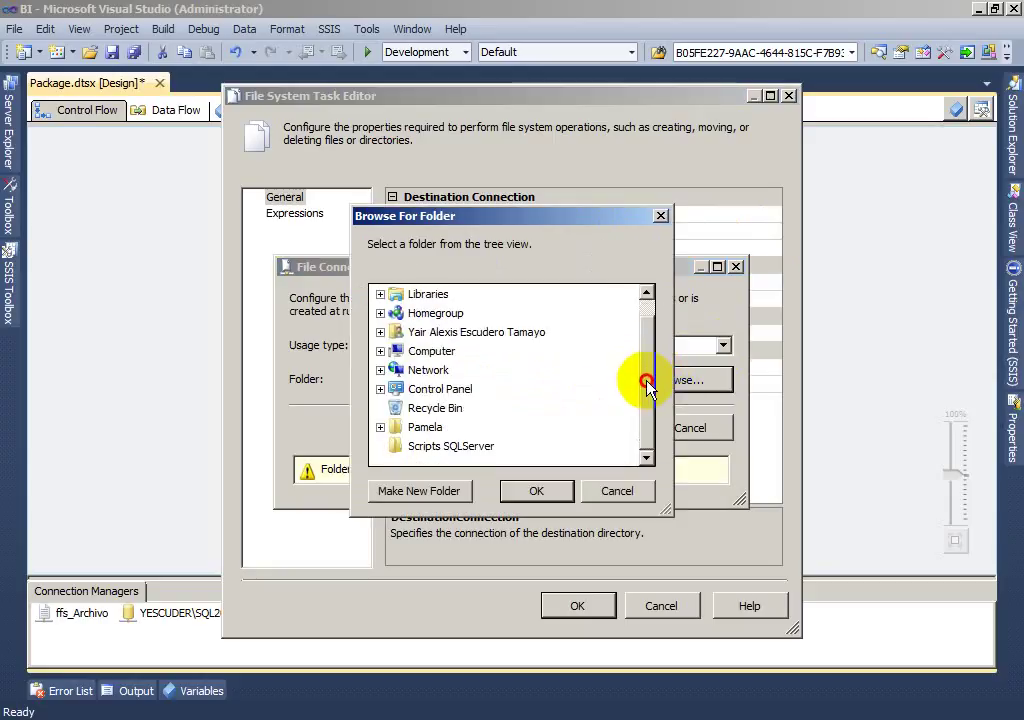
pyautogui.click(381, 352)
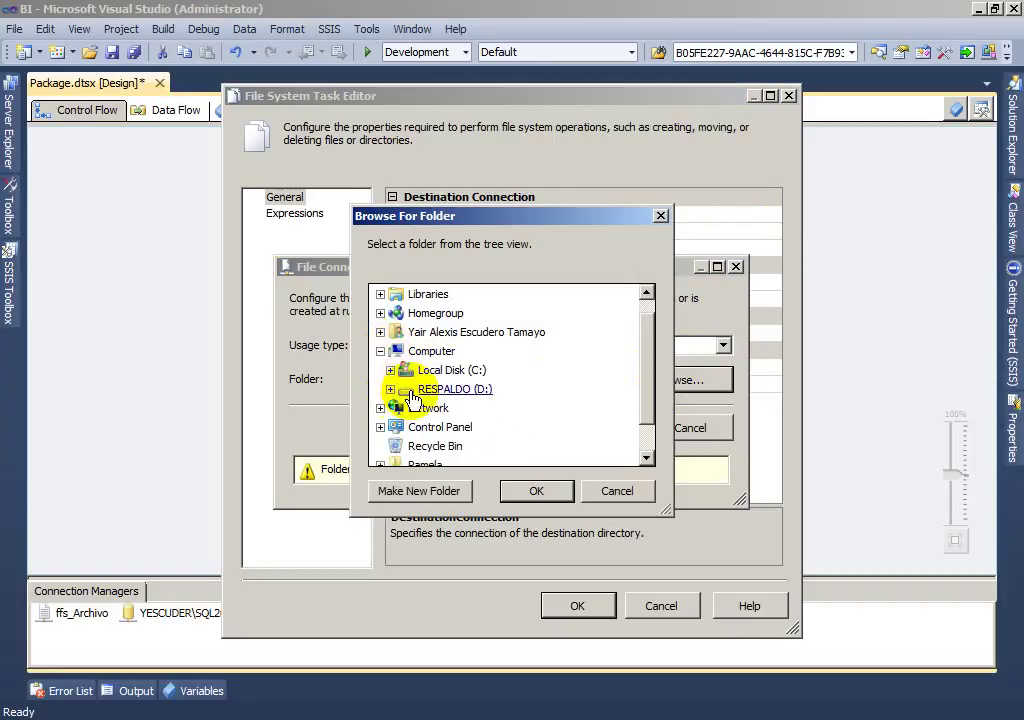
pyautogui.click(390, 390)
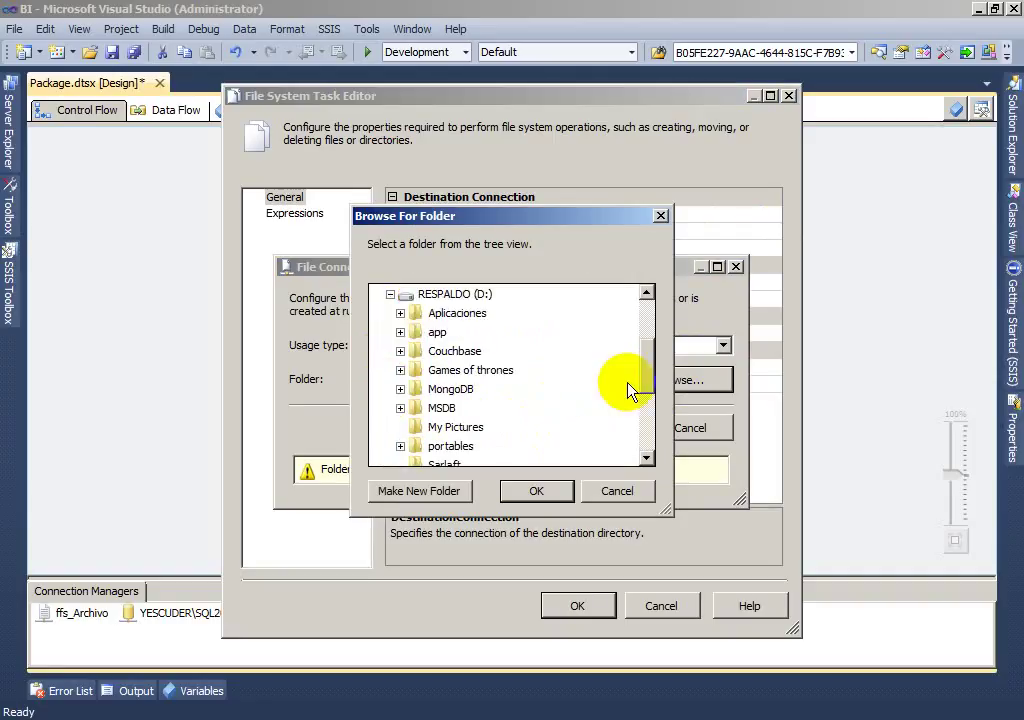
pyautogui.moveTo(645, 380); pyautogui.dragTo(507, 418)
pyautogui.doubleClick(440, 409)
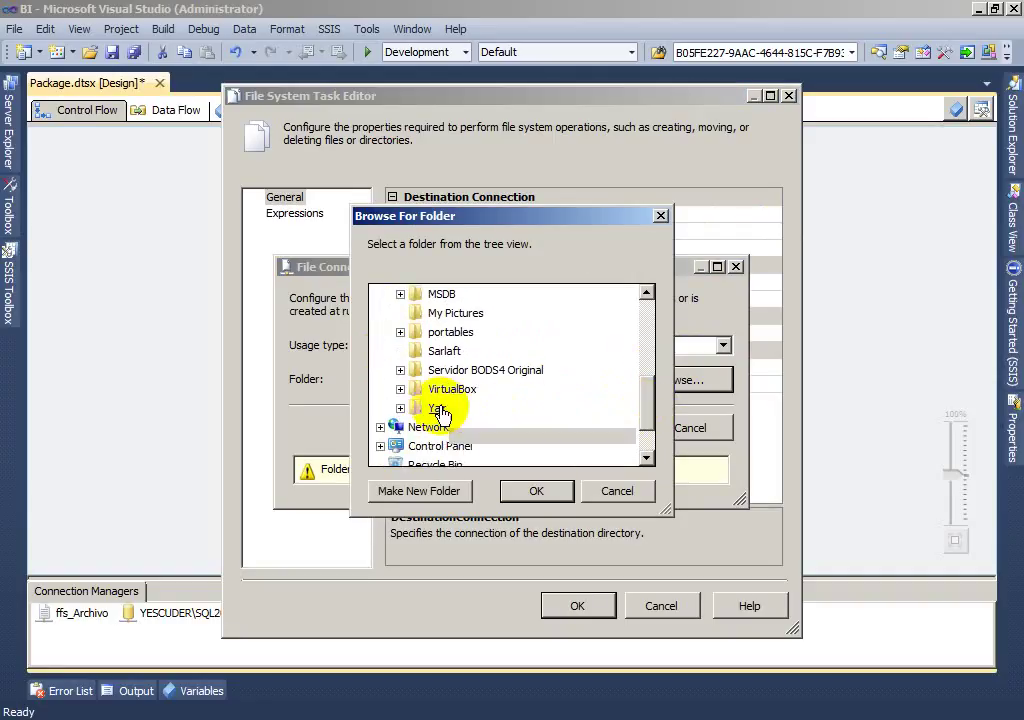
pyautogui.moveTo(647, 382)
pyautogui.mouseDown()
pyautogui.moveTo(647, 418)
pyautogui.moveTo(647, 407)
pyautogui.mouseUp()
pyautogui.click(455, 390)
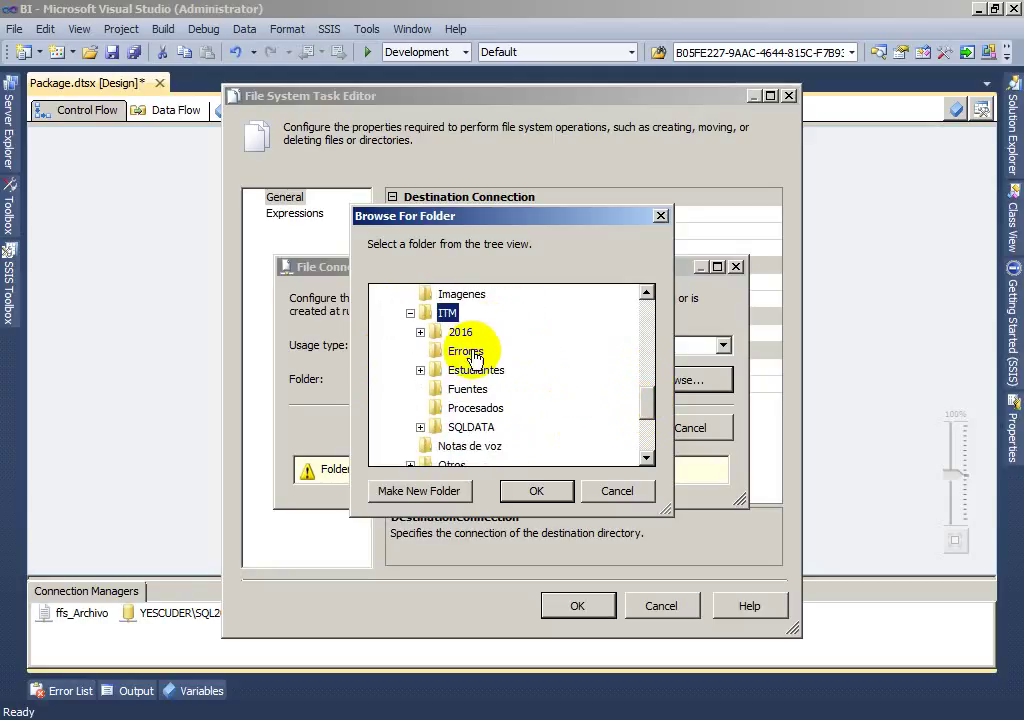
pyautogui.click(476, 408)
pyautogui.click(549, 494)
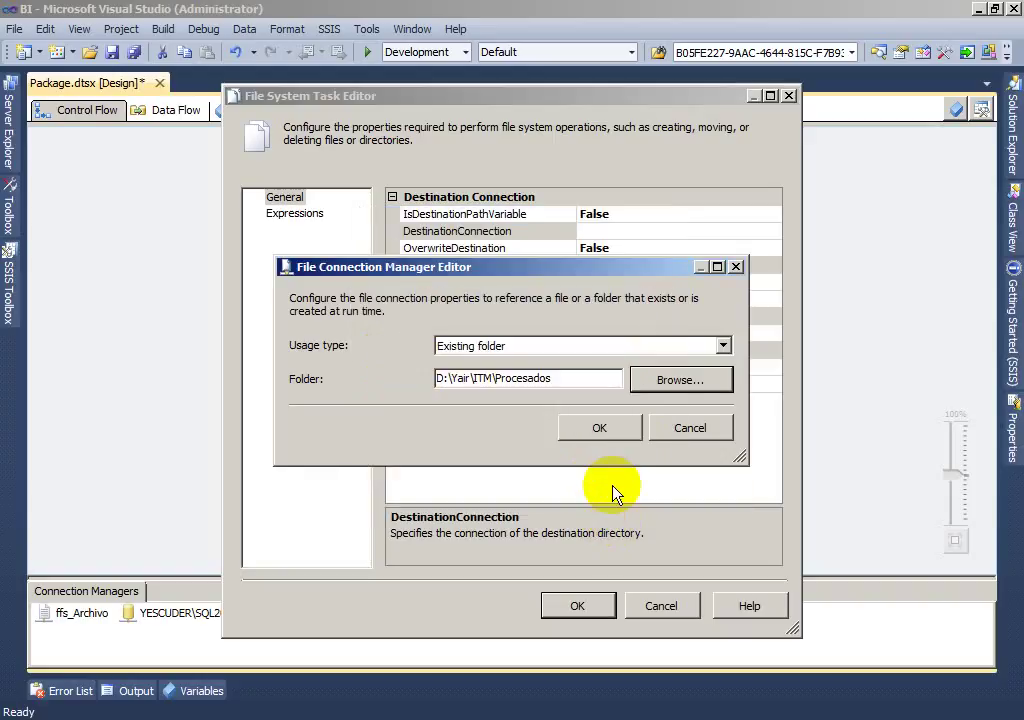
pyautogui.click(599, 428)
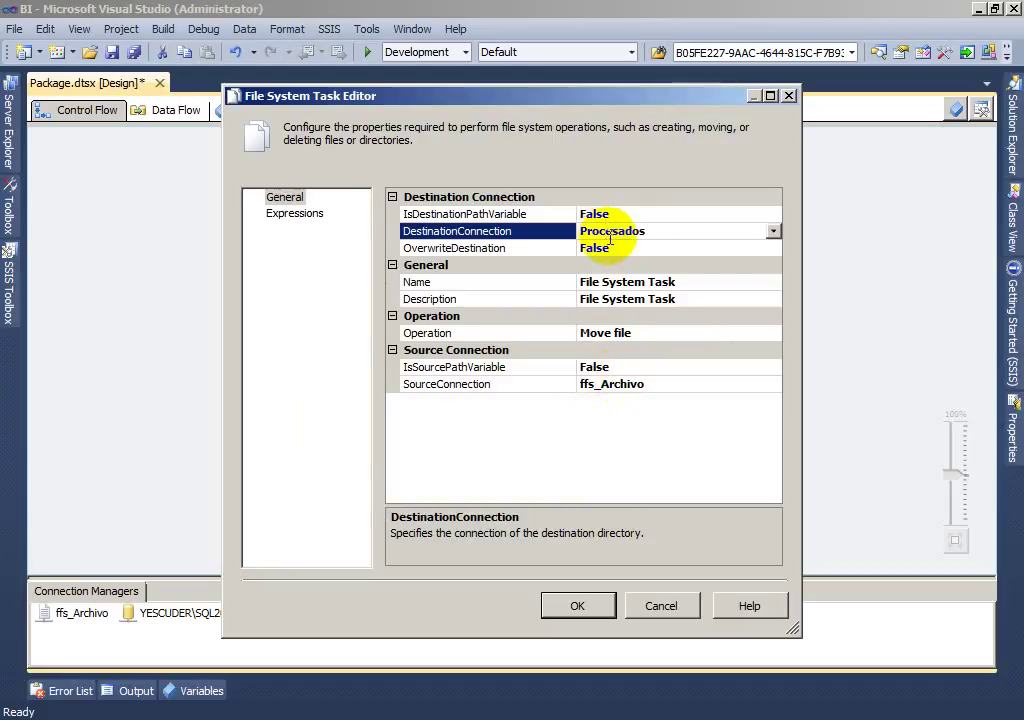
pyautogui.click(580, 605)
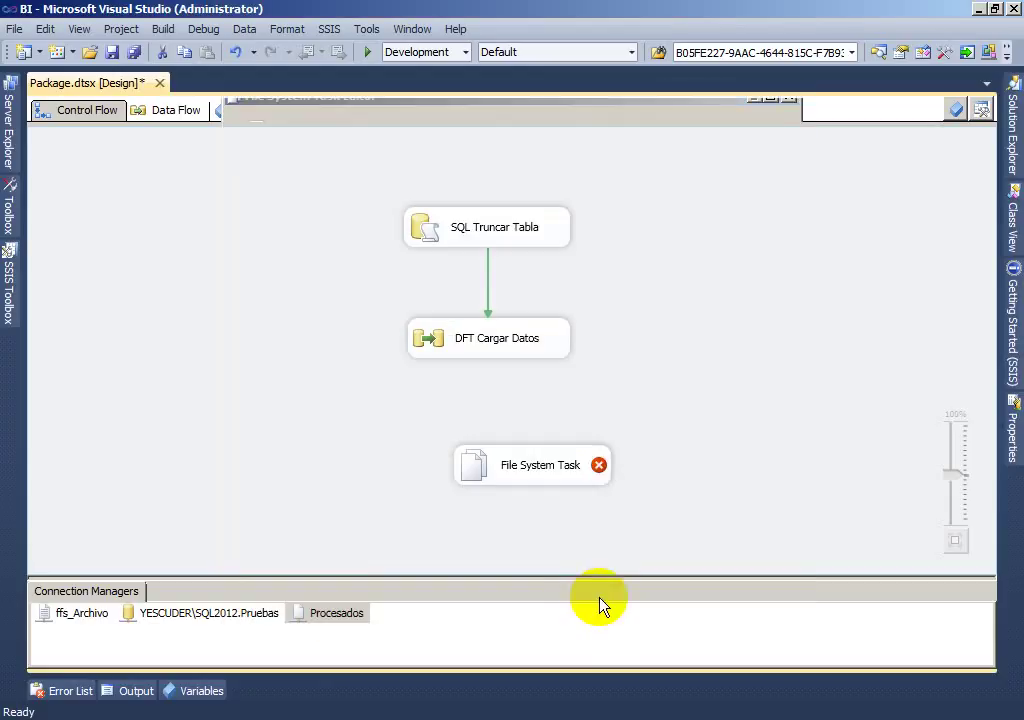
# Check the folder path in the Procesados connection manager.
pyautogui.doubleClick(333, 617)
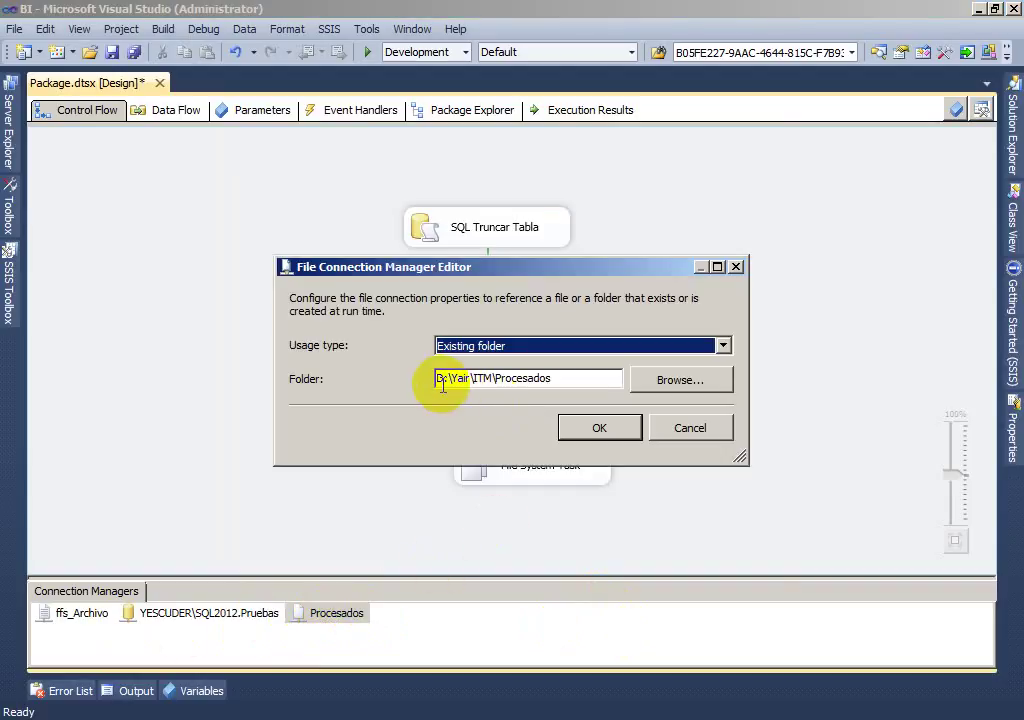
pyautogui.moveTo(565, 381); pyautogui.dragTo(425, 384)
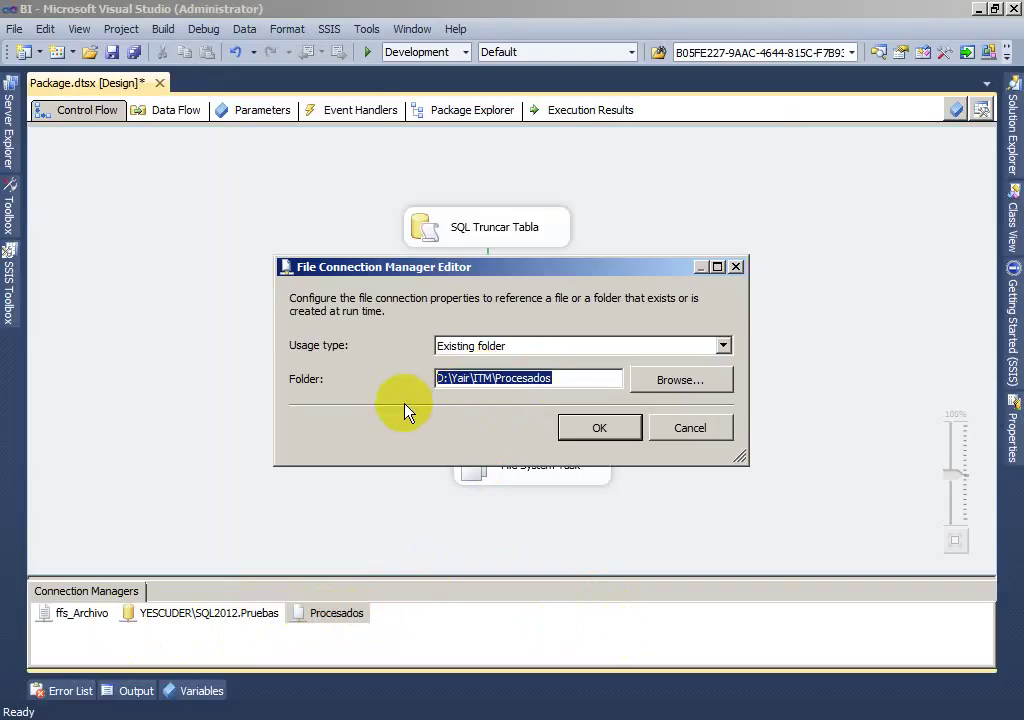
pyautogui.click(620, 428)
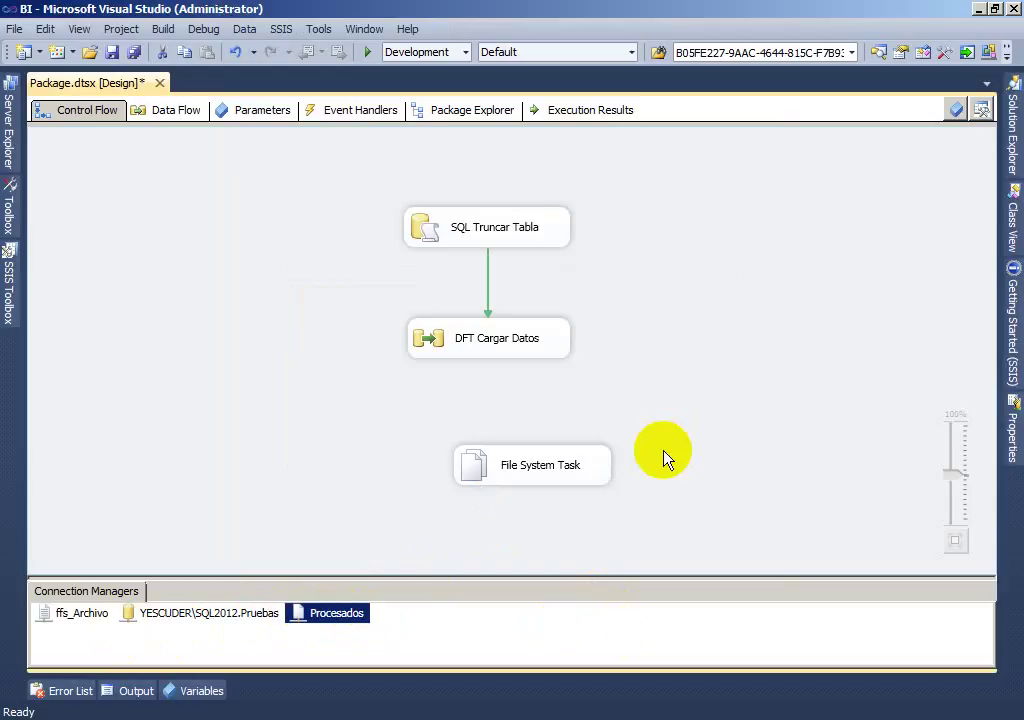
# Connect DFT Cargar Datos to the File System Task with a Success constraint and move the task closer beneath it.
pyautogui.click(486, 340)
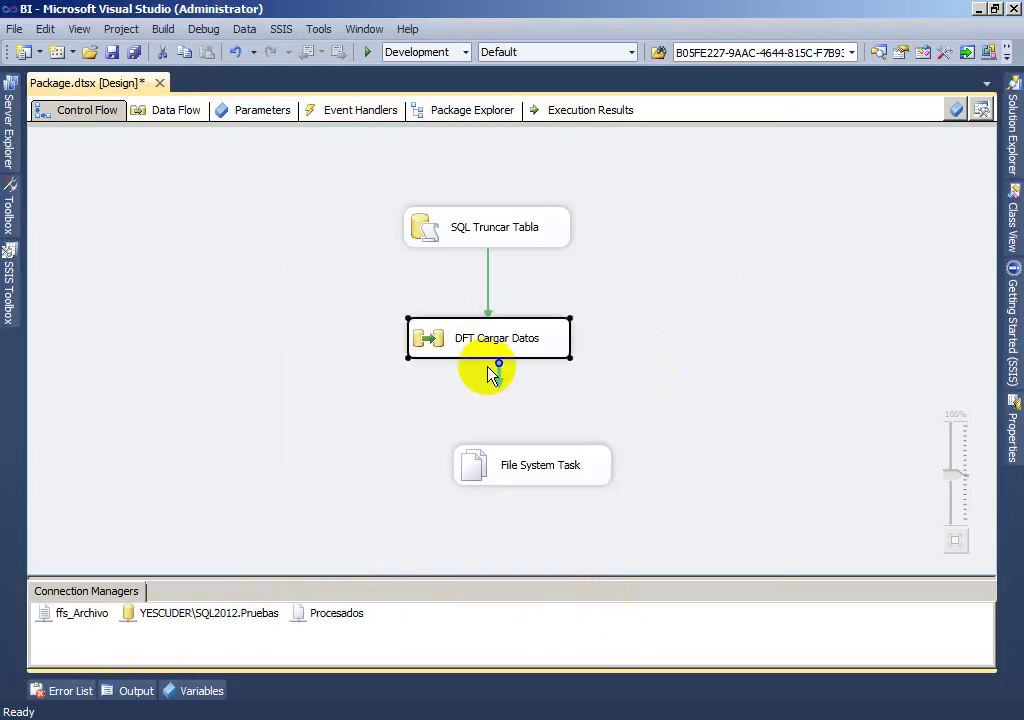
pyautogui.moveTo(499, 379); pyautogui.dragTo(521, 462)
pyautogui.click(618, 457)
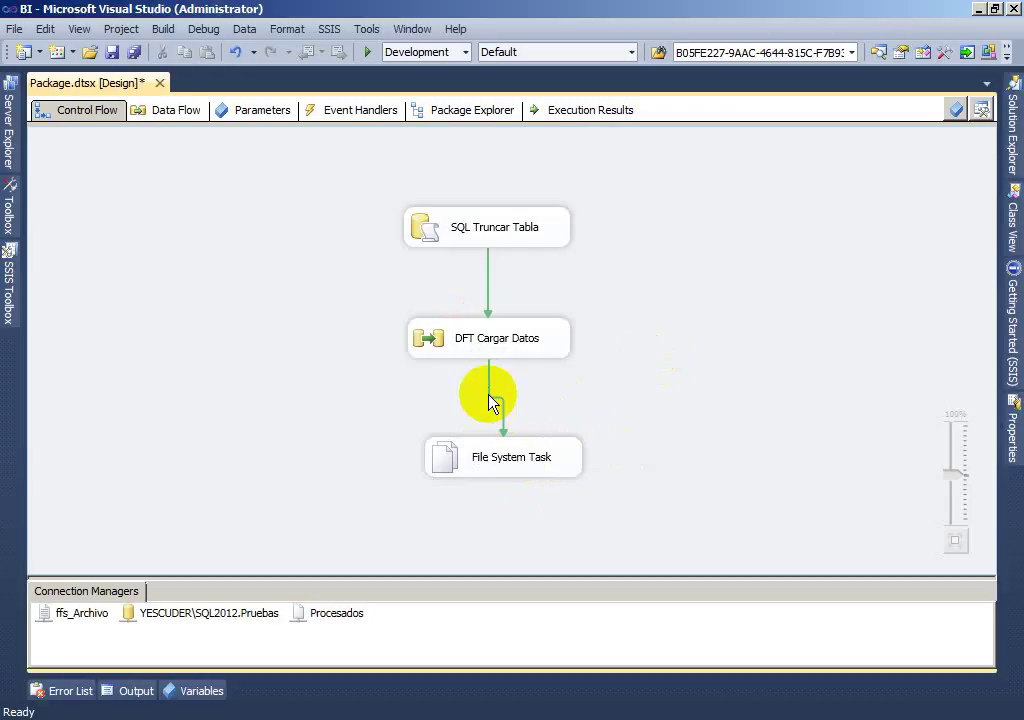
# Review the File System Task's Move file operation, its ffs_Archivo source connection and its Procesados destination connection.
pyautogui.click(537, 457)
pyautogui.doubleClick(541, 459)
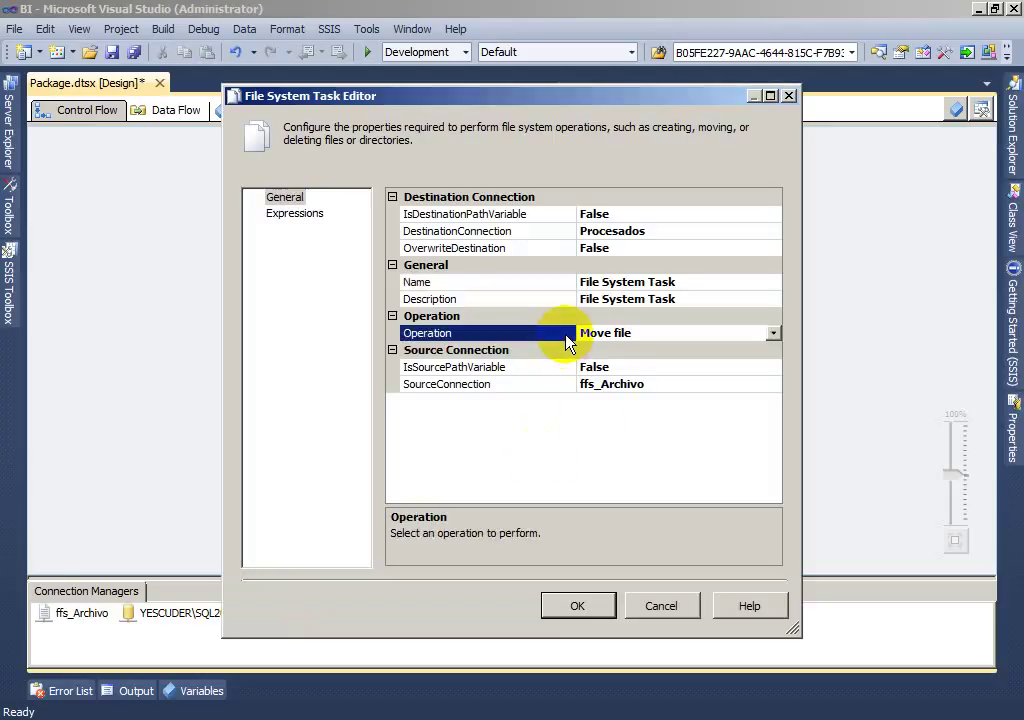
pyautogui.click(552, 386)
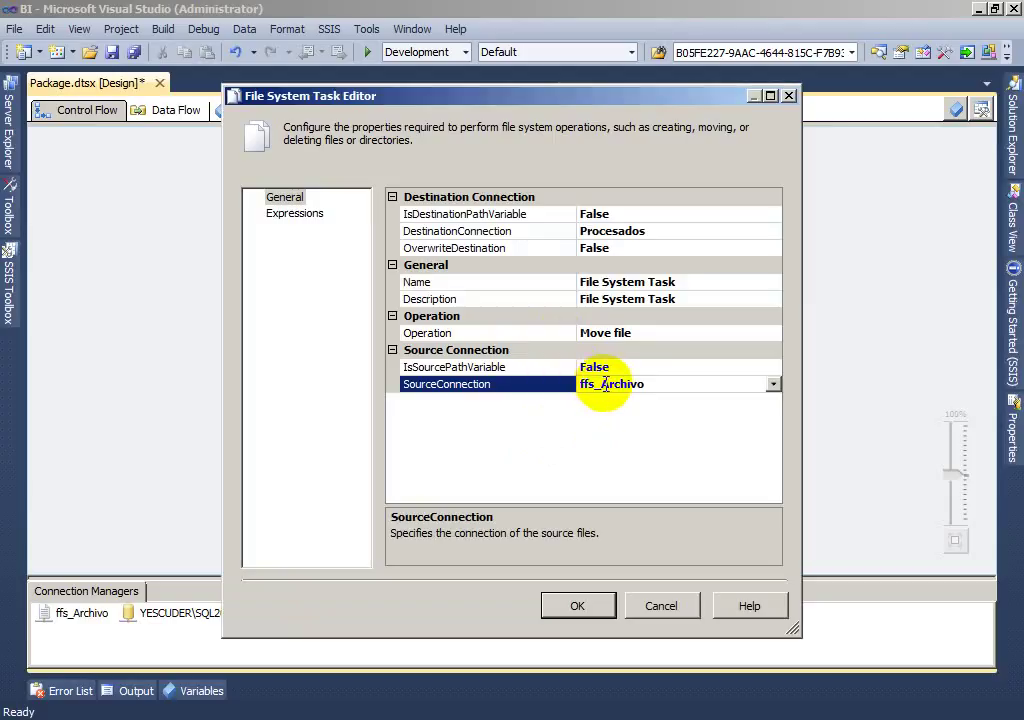
pyautogui.click(674, 229)
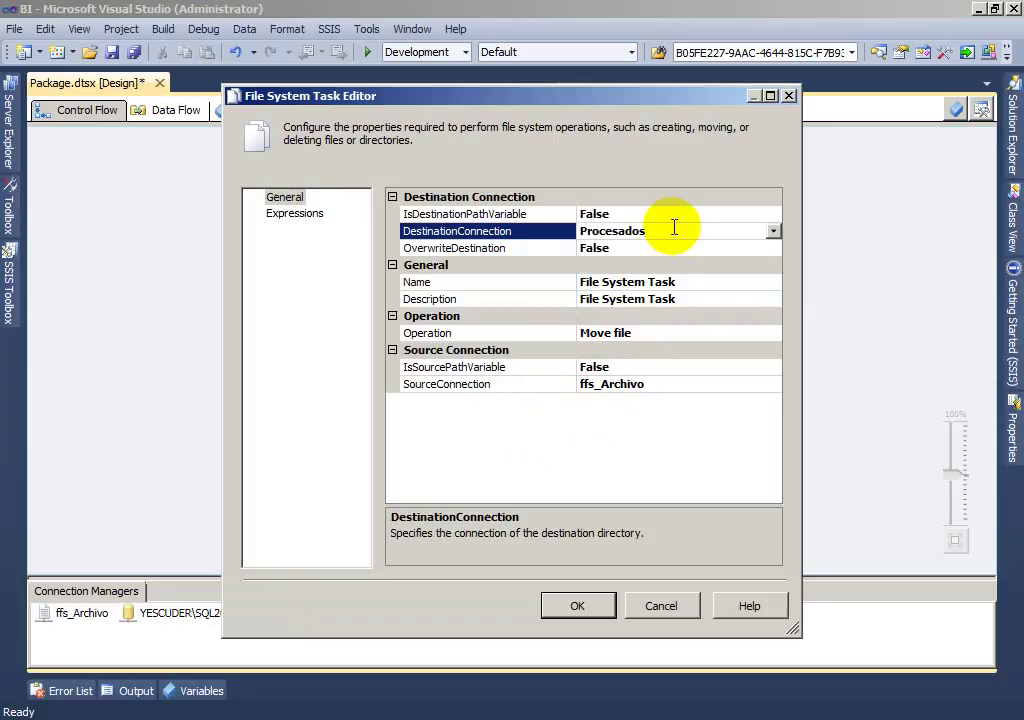
pyautogui.click(578, 607)
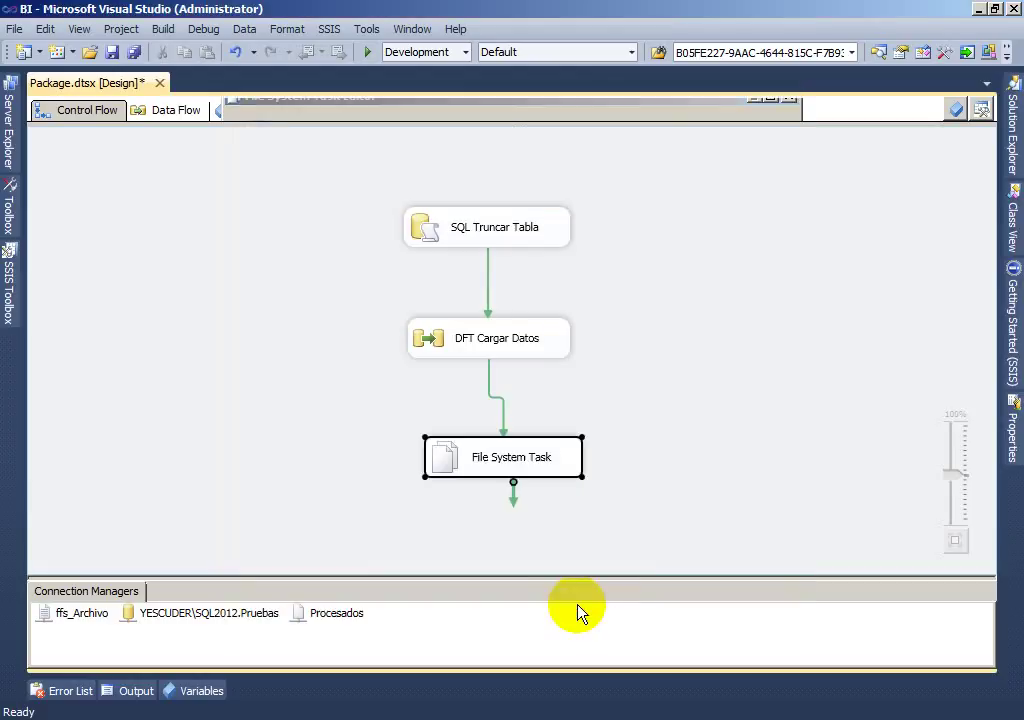
# Open the ffs_Archivo connection manager, widen its editor and copy the folder part of the source file path.
pyautogui.click(67, 618)
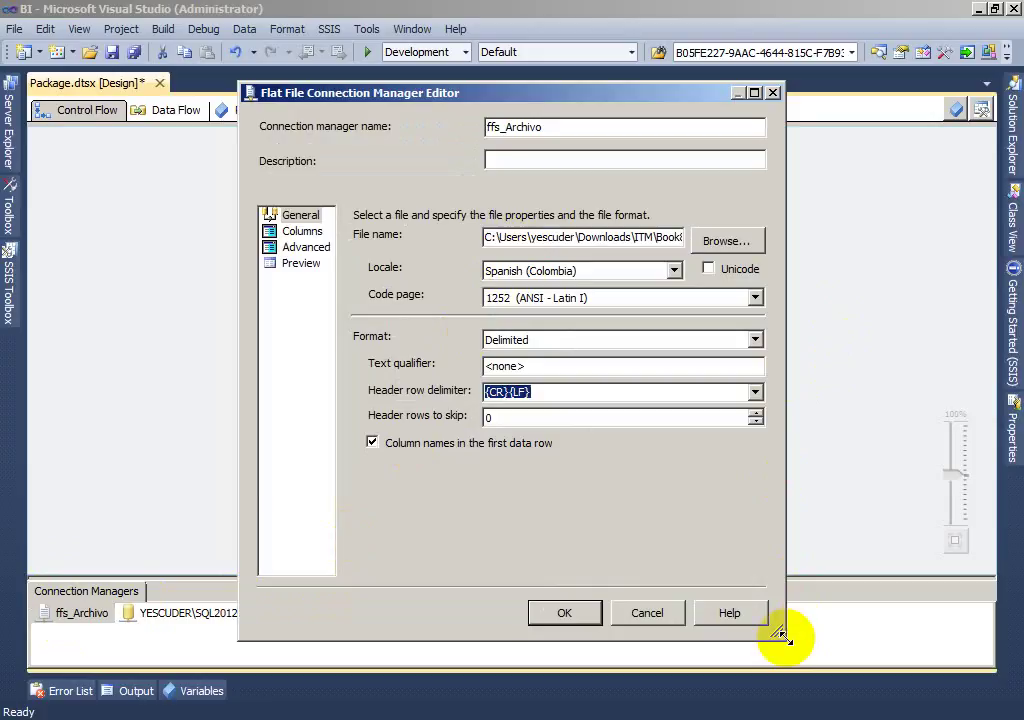
pyautogui.moveTo(778, 632); pyautogui.dragTo(930, 632)
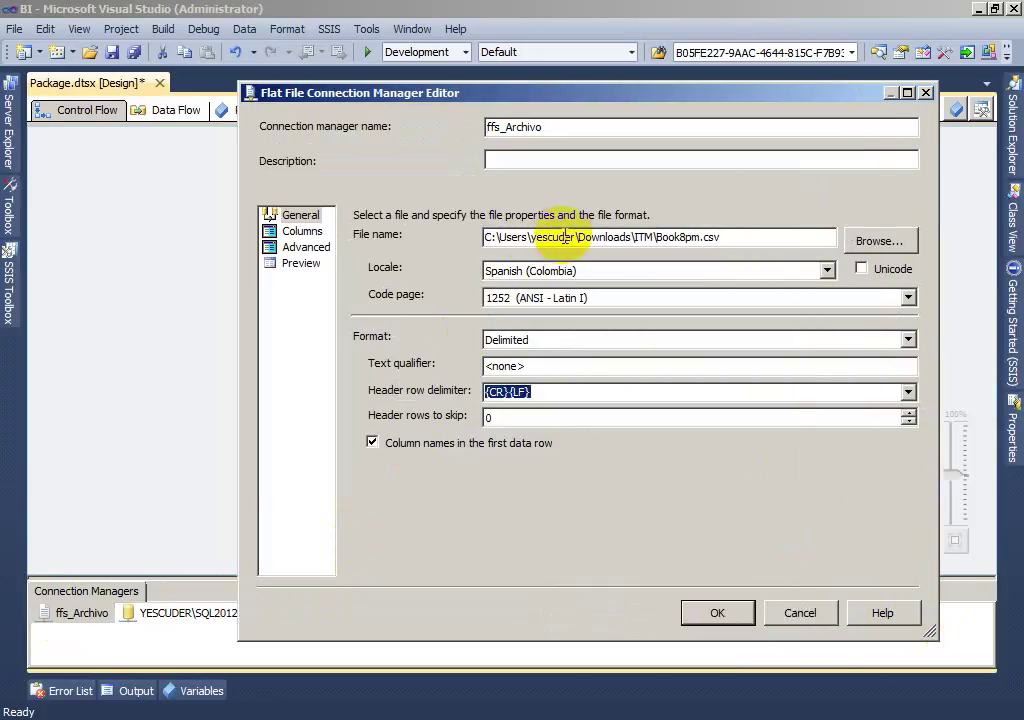
pyautogui.click(718, 237)
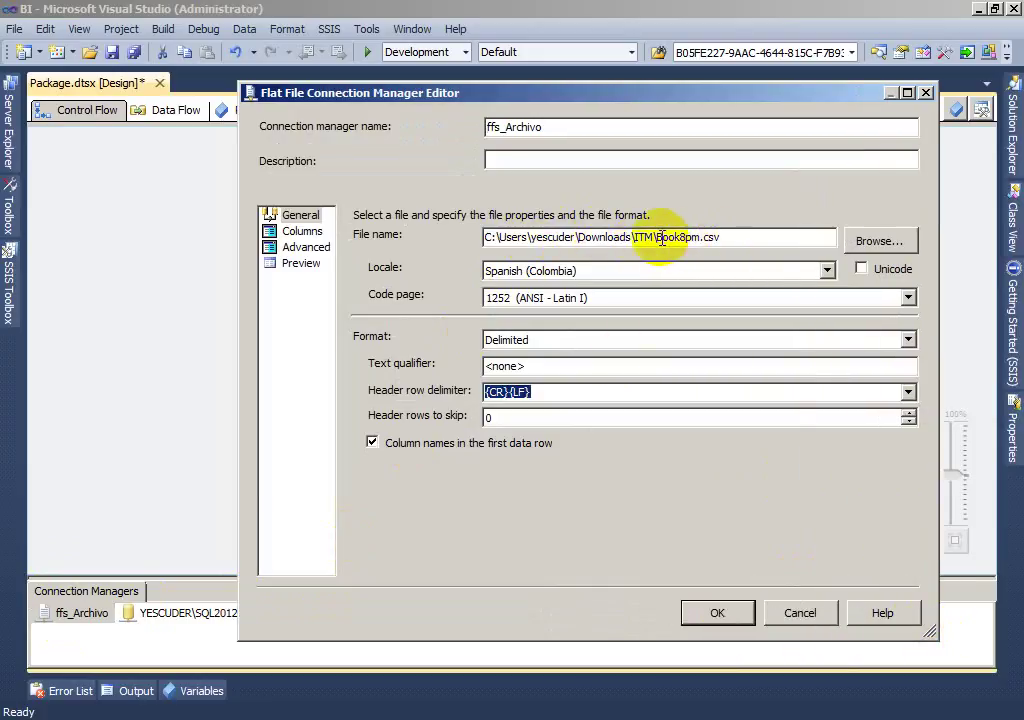
pyautogui.moveTo(656, 237); pyautogui.dragTo(460, 253)
pyautogui.hotkey('ctrl', 'c')
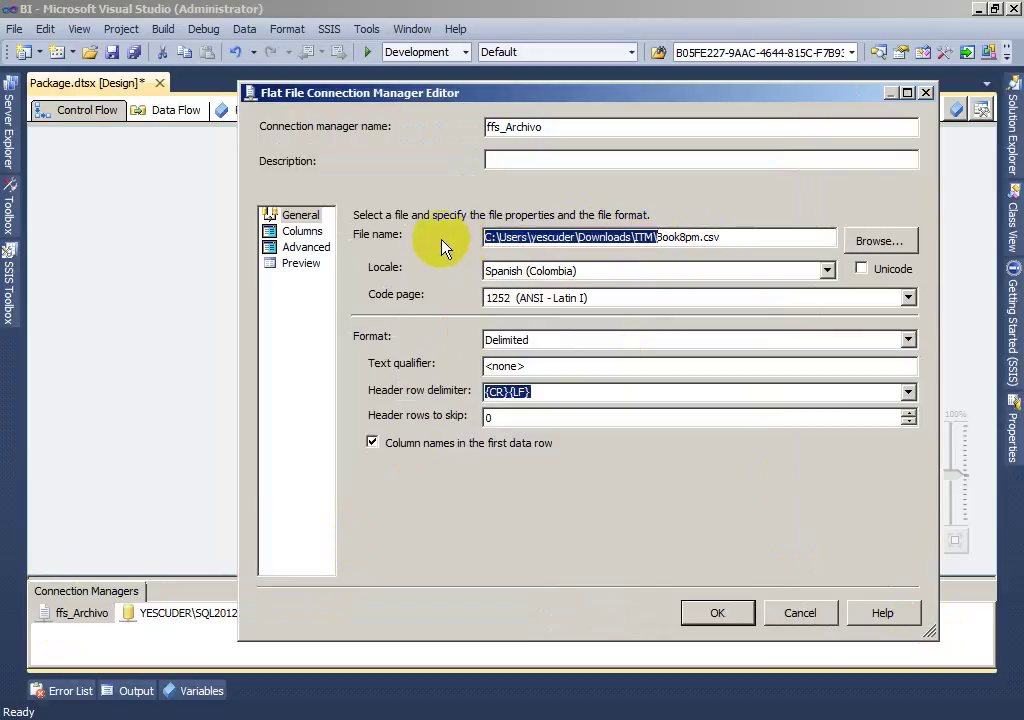
# Switch to Windows Explorer, open the Downloads\ITM source folder and locate Book8pm.csv.
pyautogui.click(172, 688)
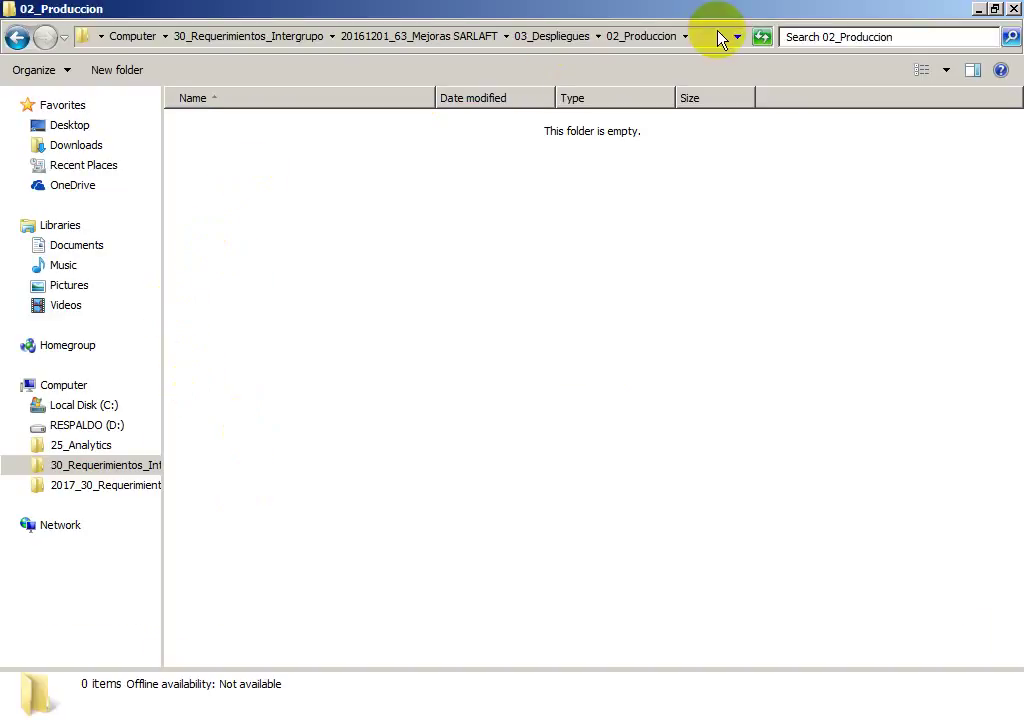
pyautogui.click(717, 33)
pyautogui.hotkey('ctrl', 'v')
pyautogui.hotkey('ctrl', 'a')
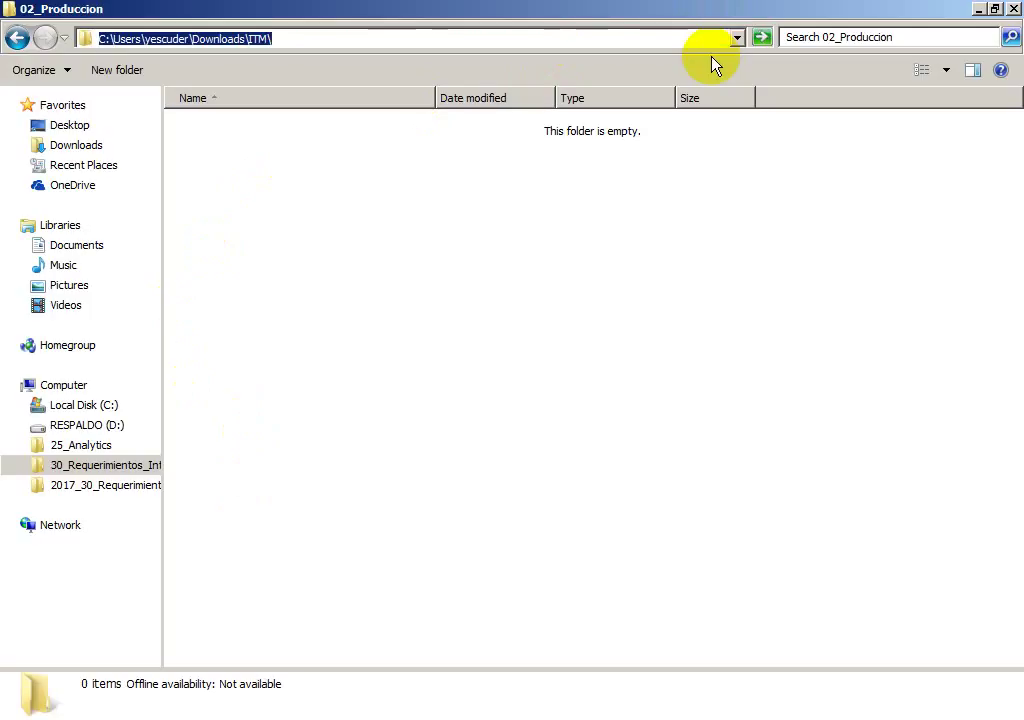
pyautogui.click(76, 145)
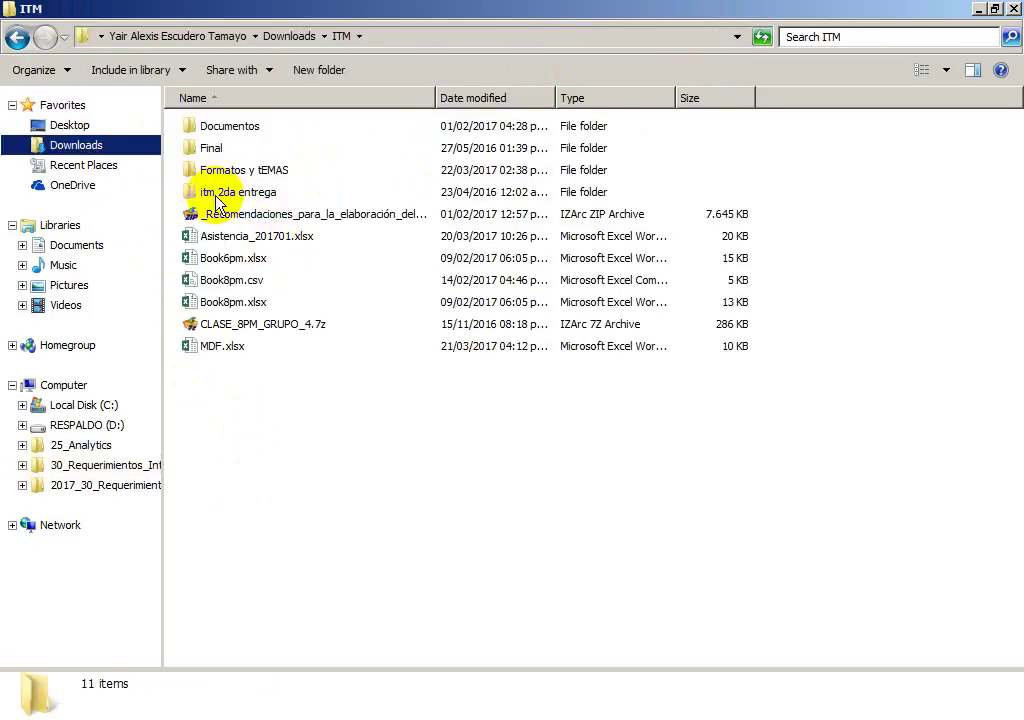
pyautogui.click(250, 280)
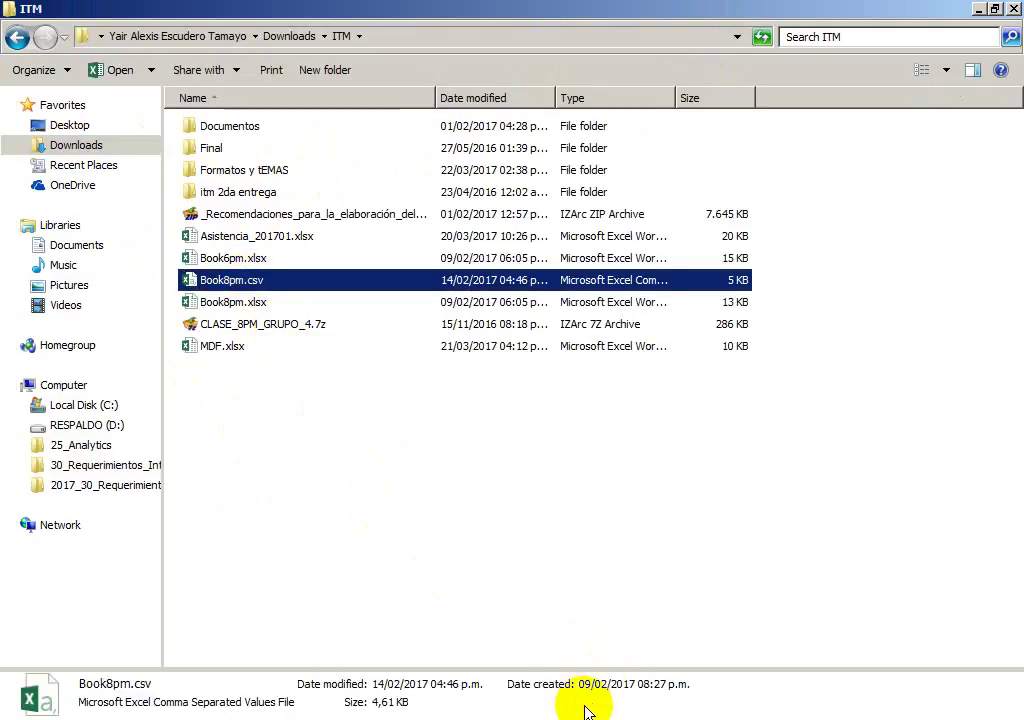
# Return to Visual Studio, accept the ffs_Archivo connection settings, run the package and stop debugging.
pyautogui.click(86, 719)
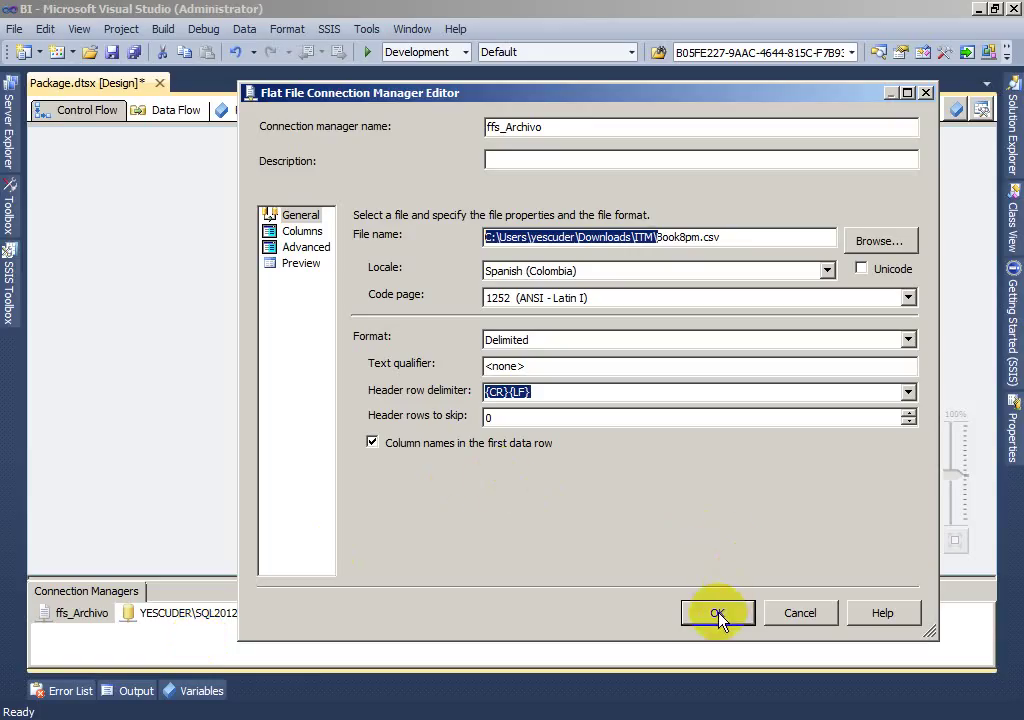
pyautogui.click(718, 614)
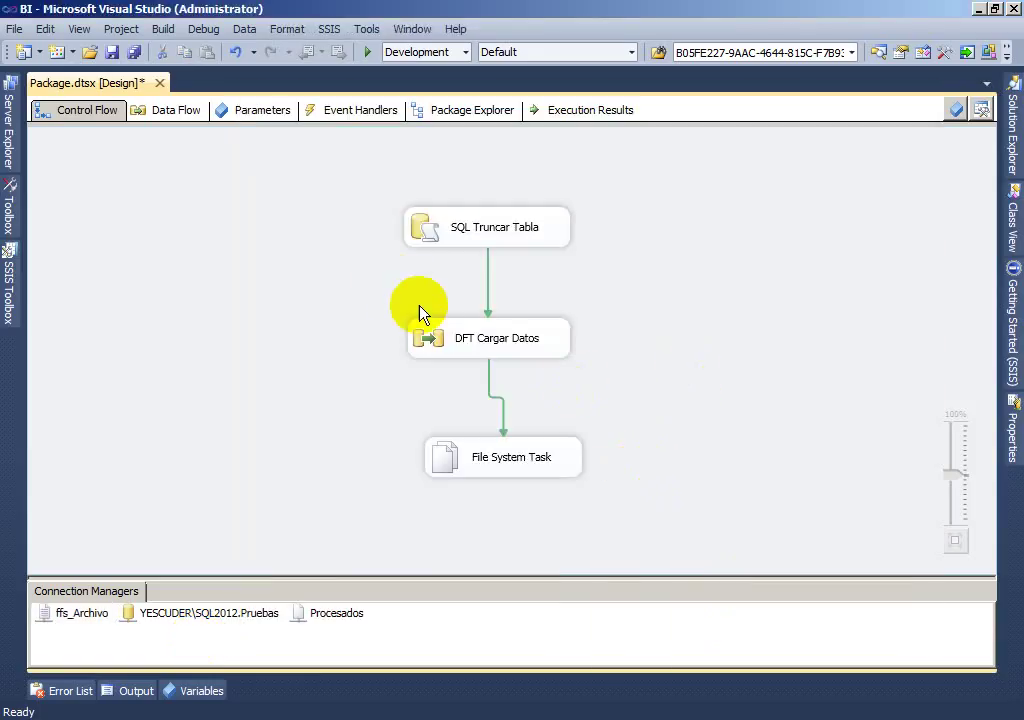
pyautogui.click(367, 52)
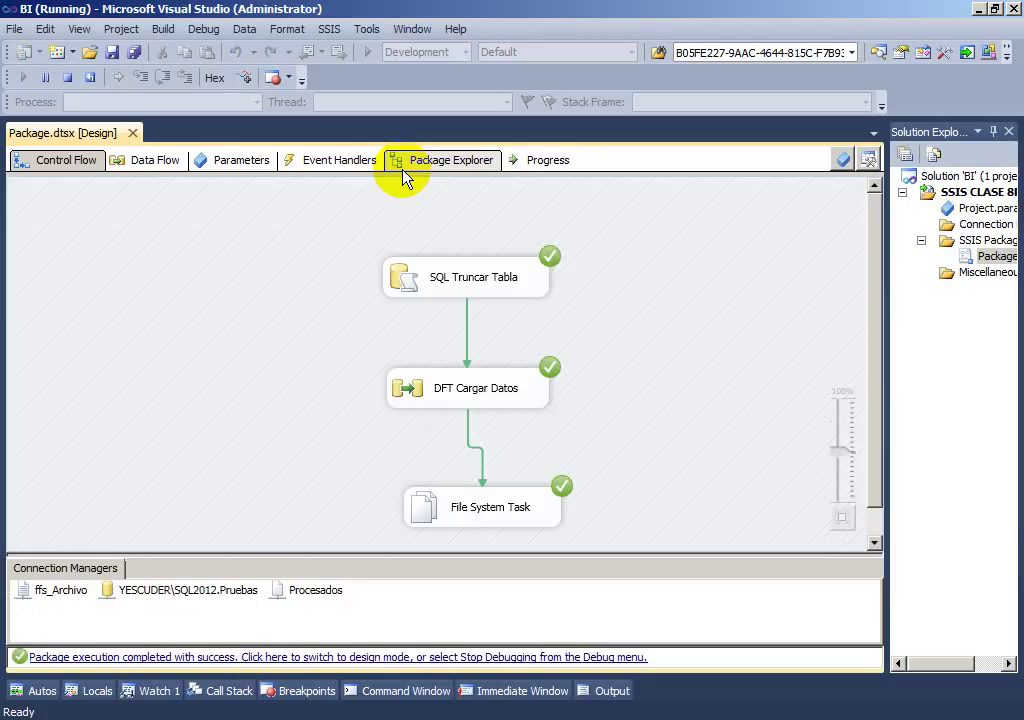
pyautogui.click(67, 77)
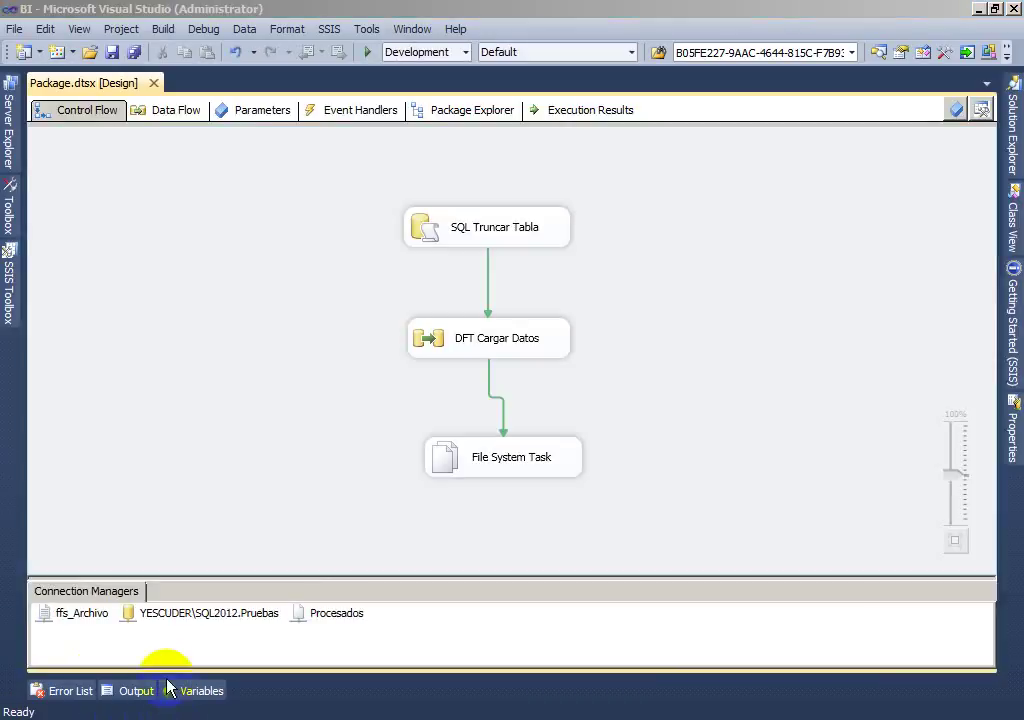
# In Windows Explorer, check the Downloads\ITM source folder and the ITM\Procesados folder on drive D: for Book8pm.csv.
pyautogui.click(167, 688)
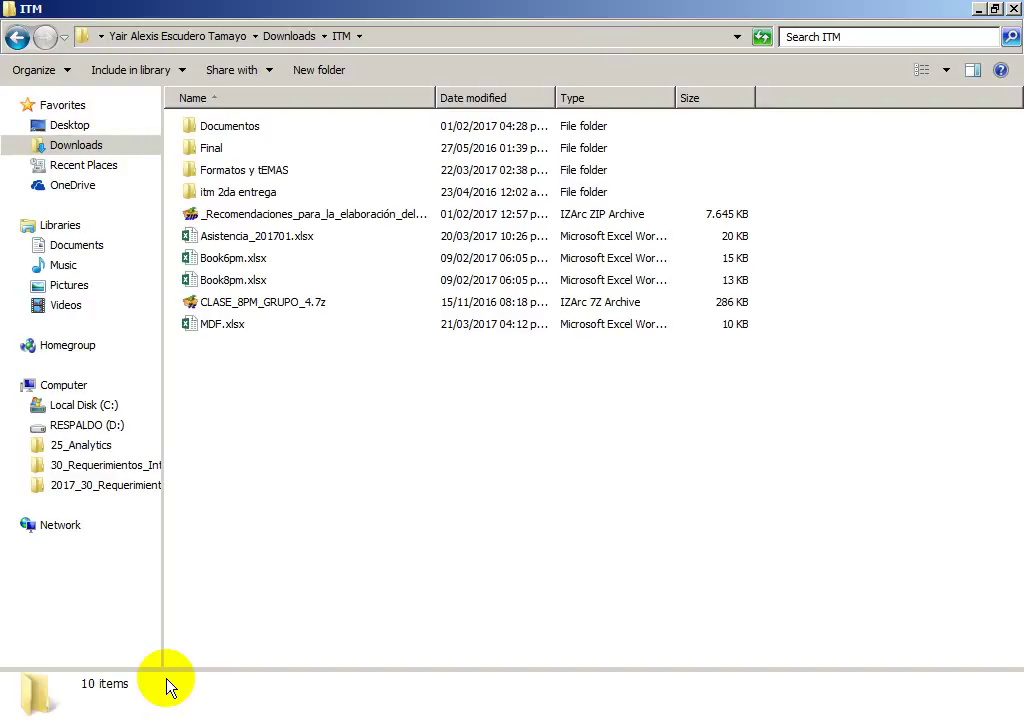
pyautogui.click(85, 428)
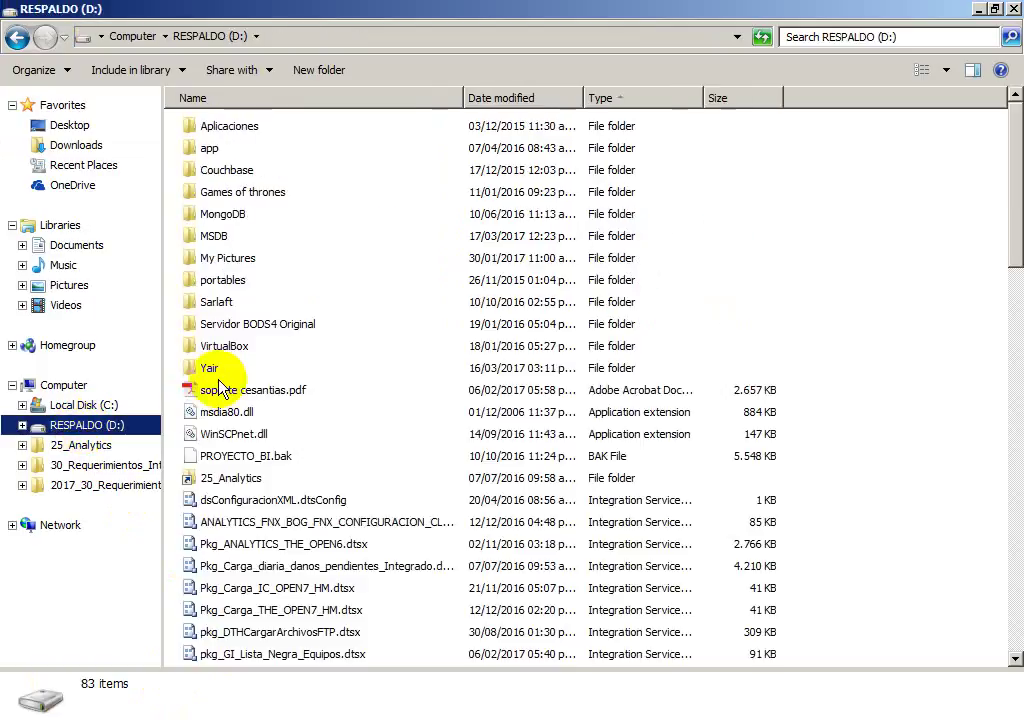
pyautogui.click(209, 370)
pyautogui.doubleClick(209, 370)
pyautogui.doubleClick(213, 234)
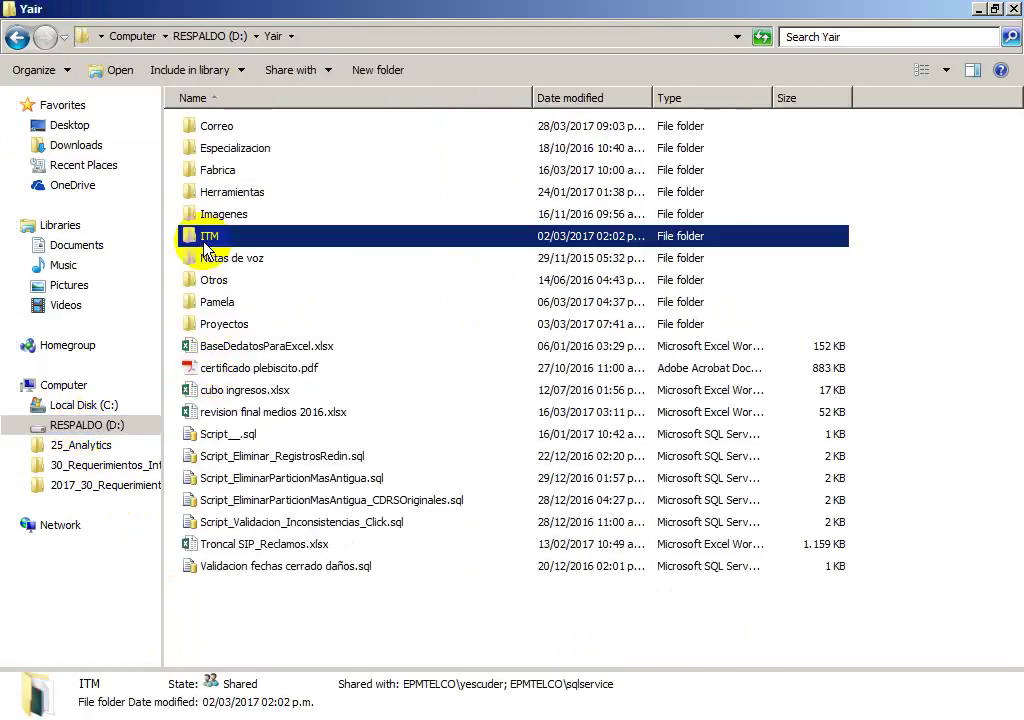
pyautogui.doubleClick(220, 218)
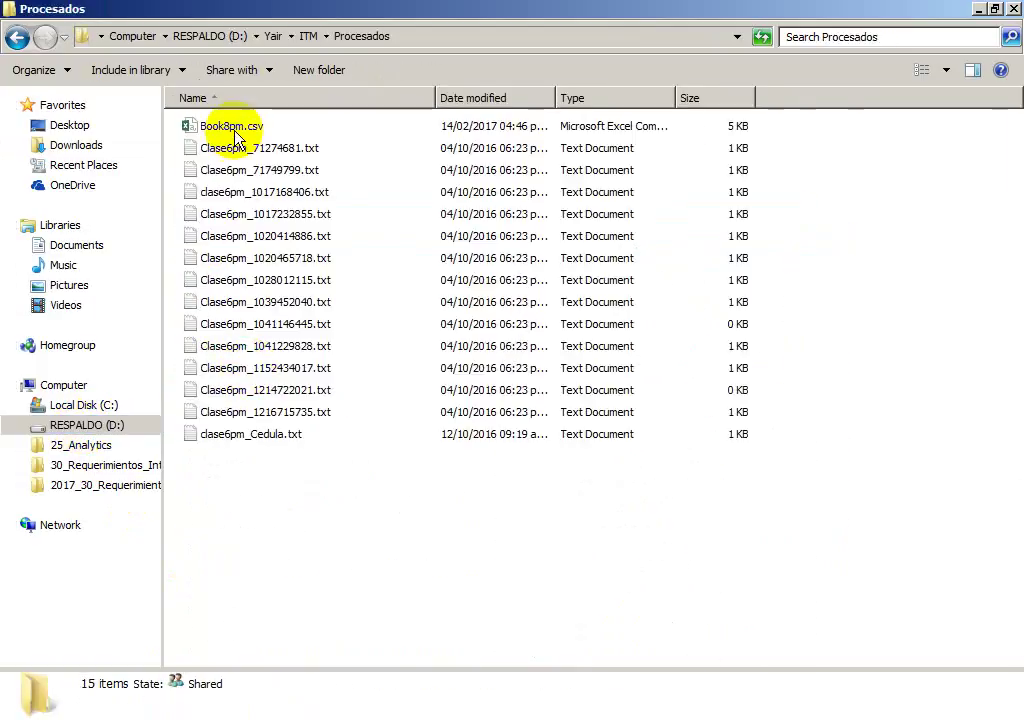
pyautogui.click(236, 131)
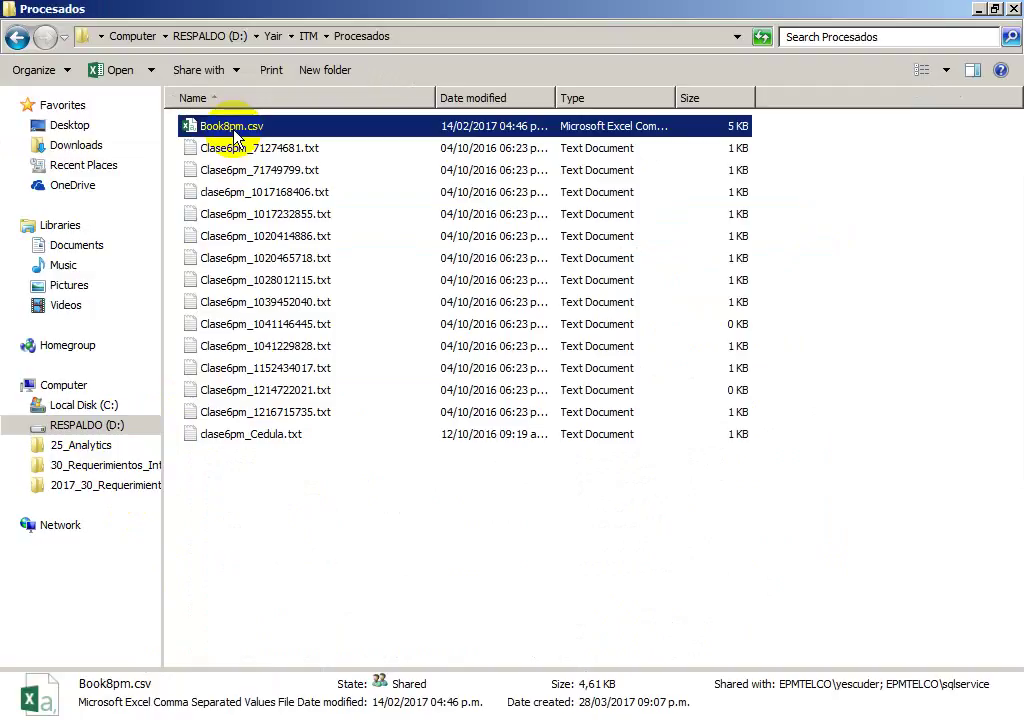
# Copy Book8pm.csv from the Procesados folder back into the Downloads\ITM source folder.
pyautogui.hotkey('alt', 'Tab')
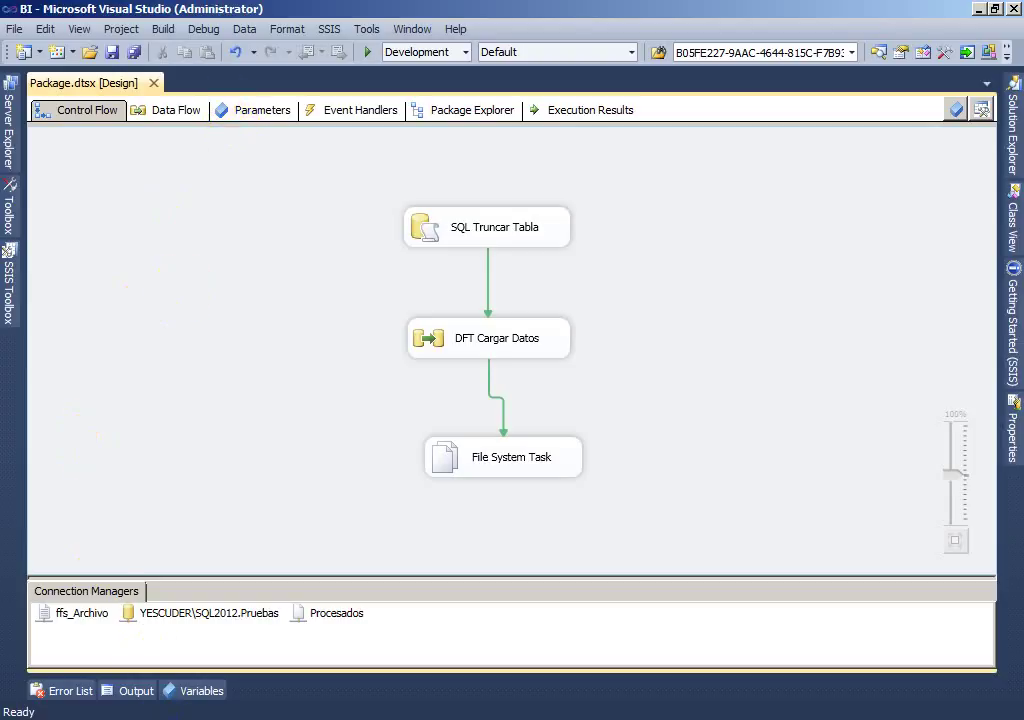
pyautogui.hotkey('alt', 'Tab')
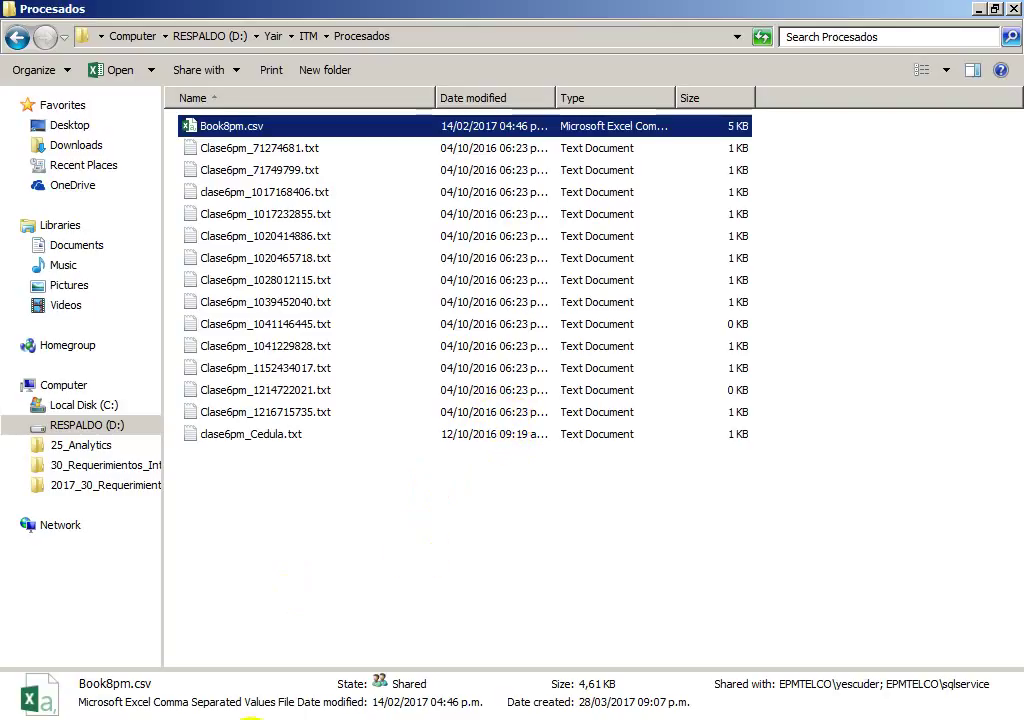
pyautogui.click(66, 38)
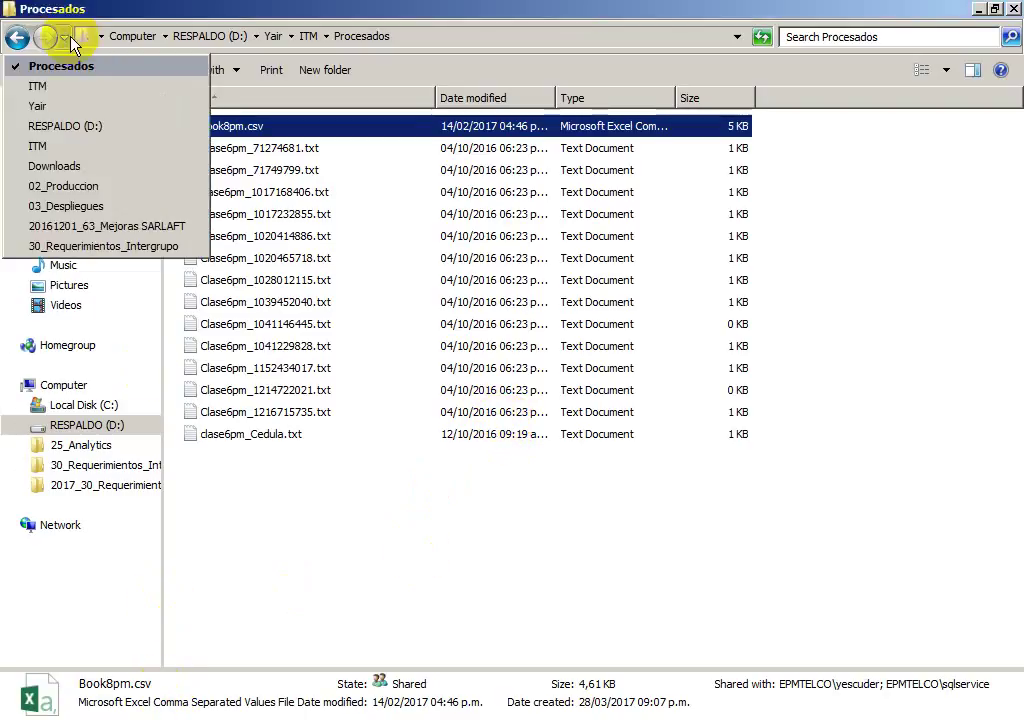
pyautogui.click(78, 147)
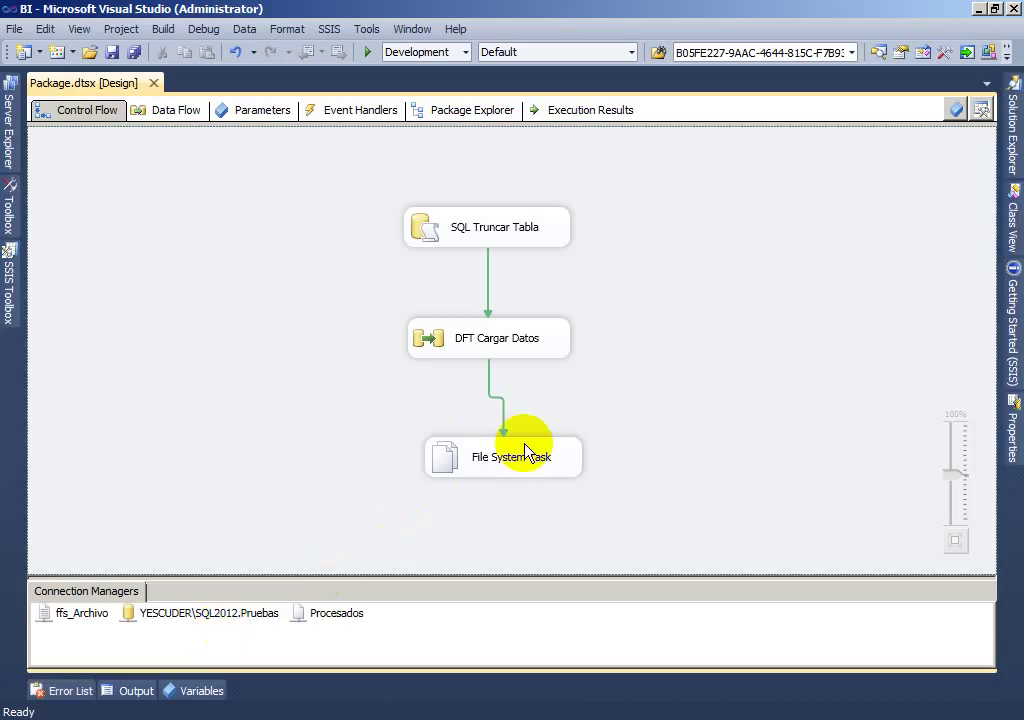
# Test the package with the File System Task's OverwriteDestination left at False, and stop debugging.
pyautogui.doubleClick(523, 452)
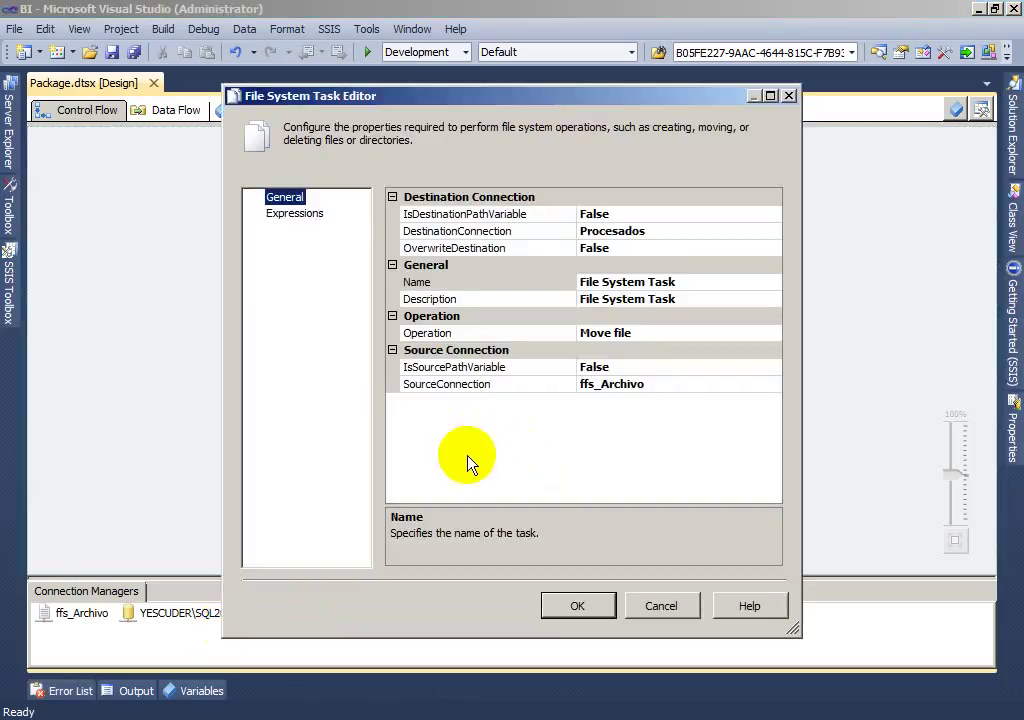
pyautogui.click(535, 250)
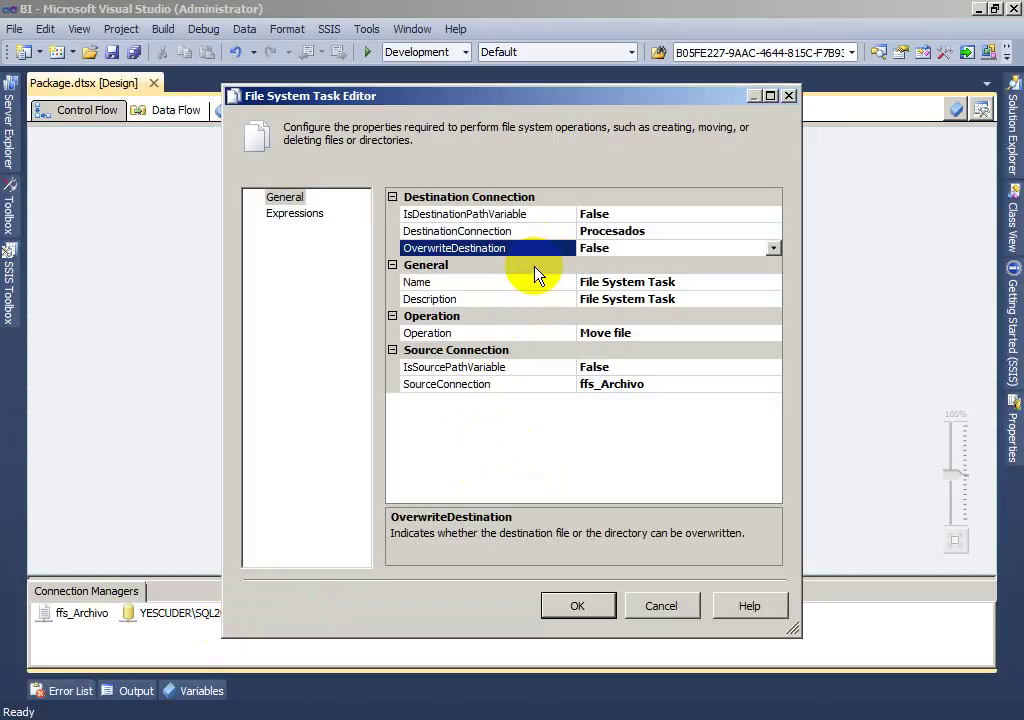
pyautogui.click(590, 610)
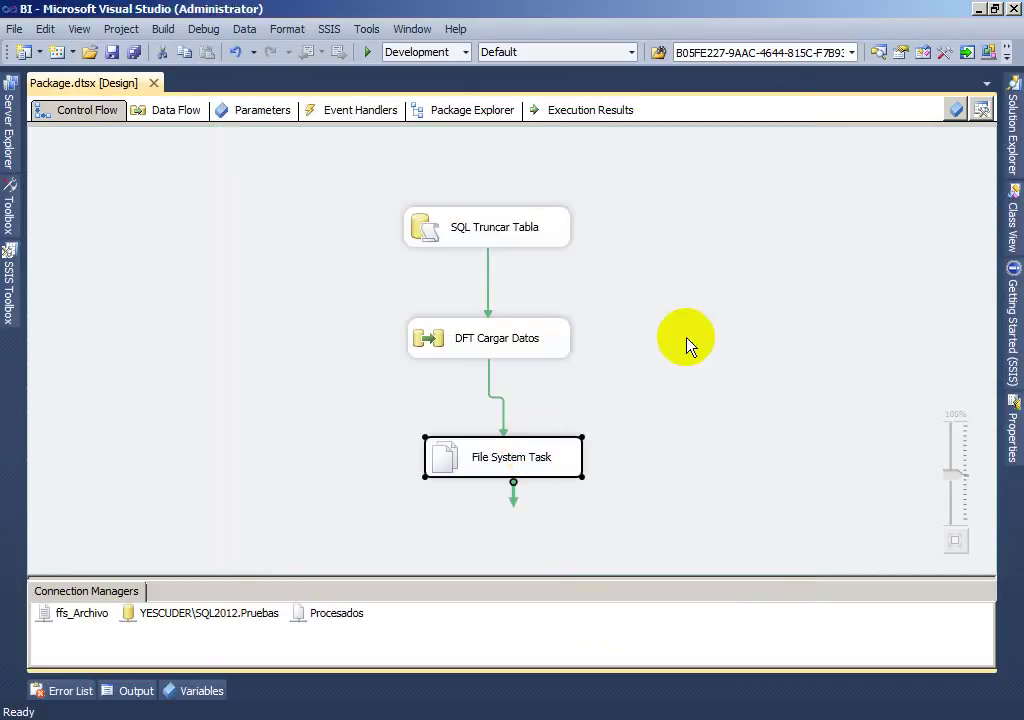
pyautogui.click(366, 53)
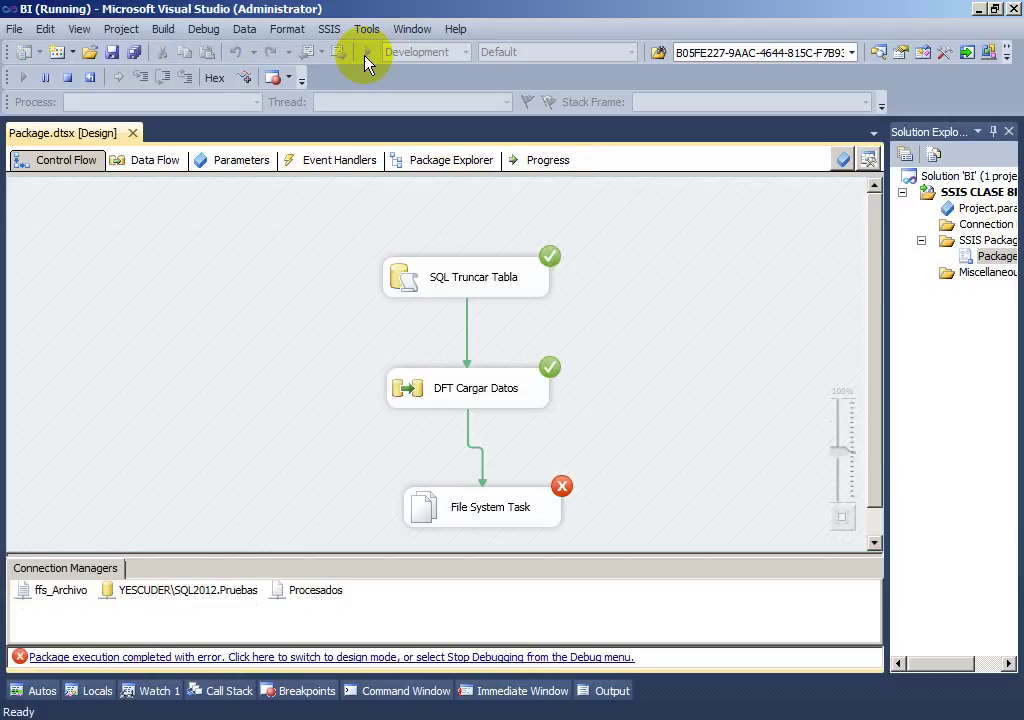
pyautogui.click(67, 77)
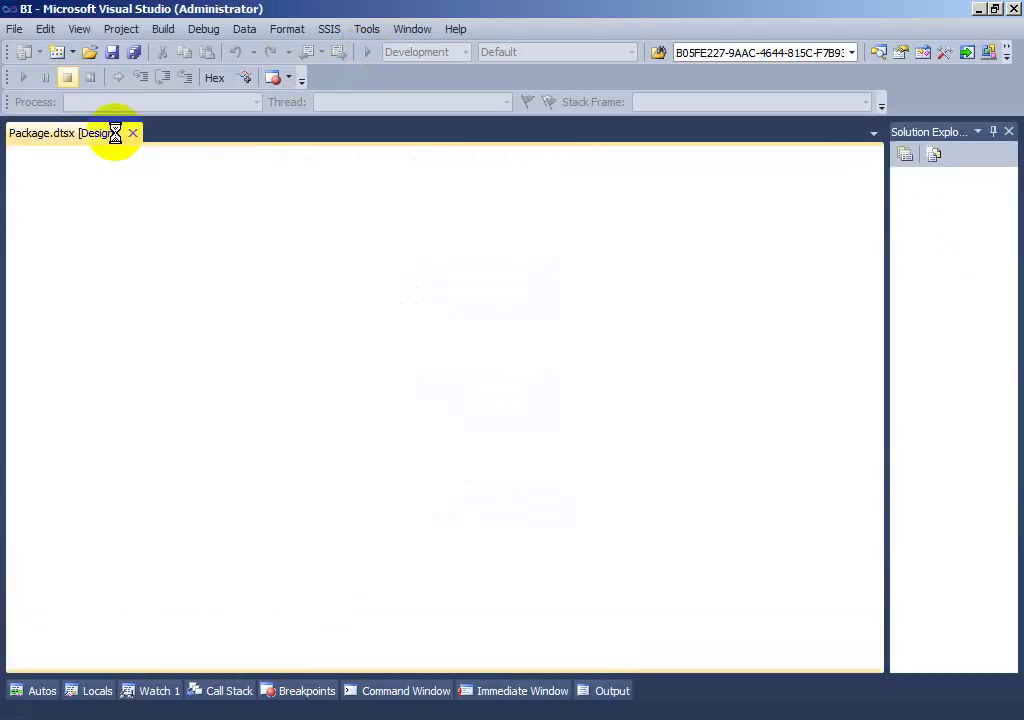
# Enable OverwriteDestination in the File System Task, run the package again and stop debugging.
pyautogui.doubleClick(530, 462)
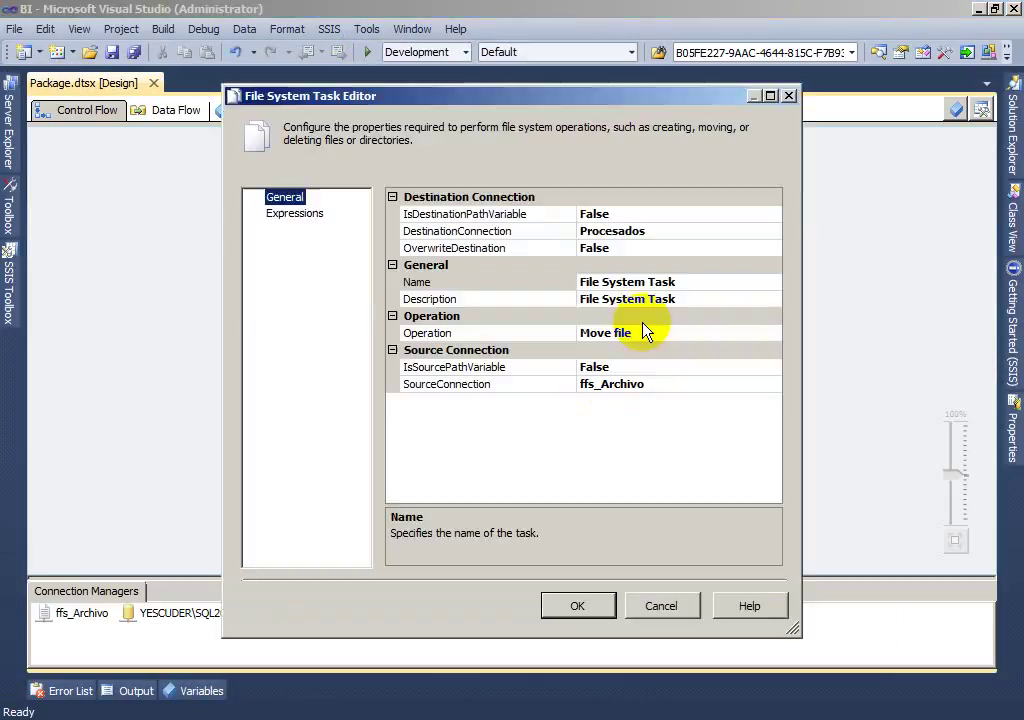
pyautogui.doubleClick(675, 250)
pyautogui.click(580, 607)
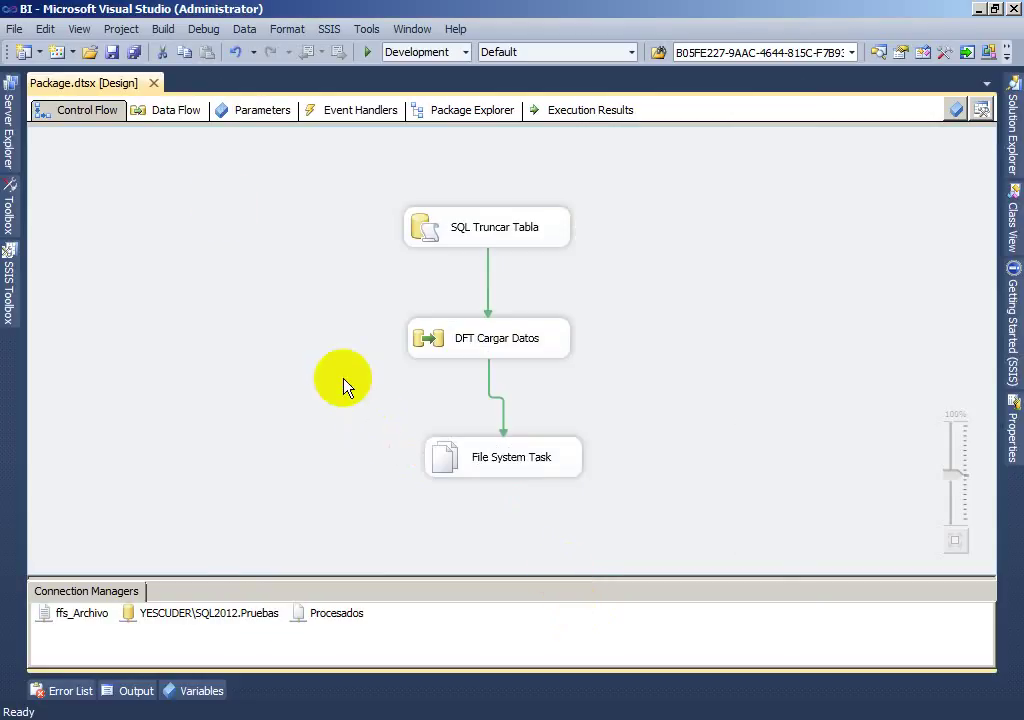
pyautogui.click(367, 51)
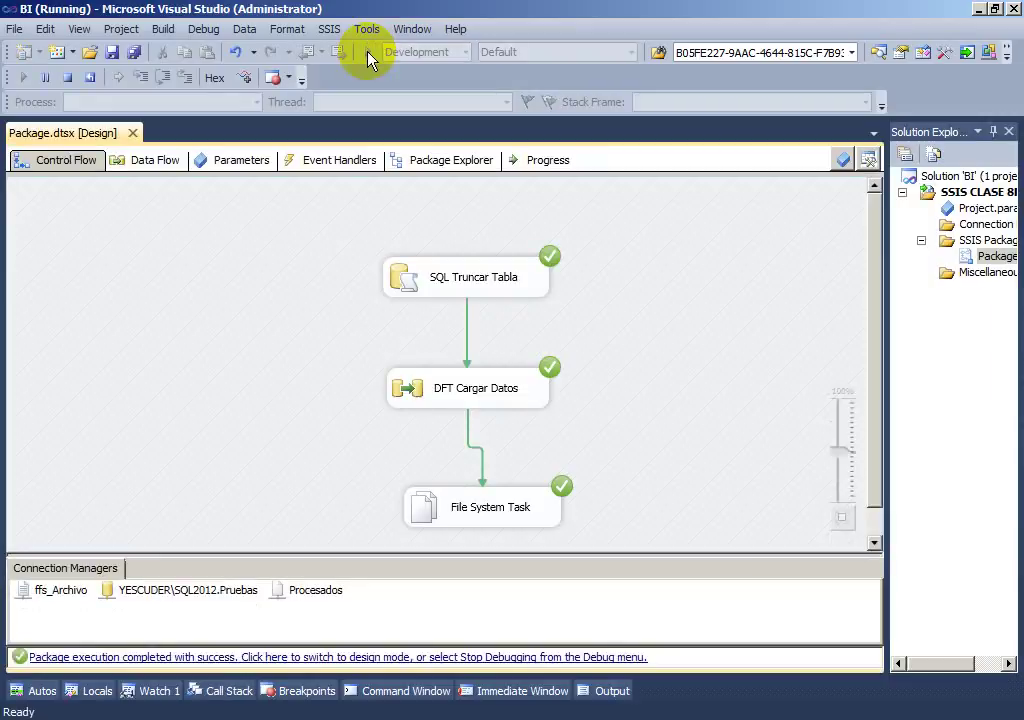
pyautogui.click(67, 79)
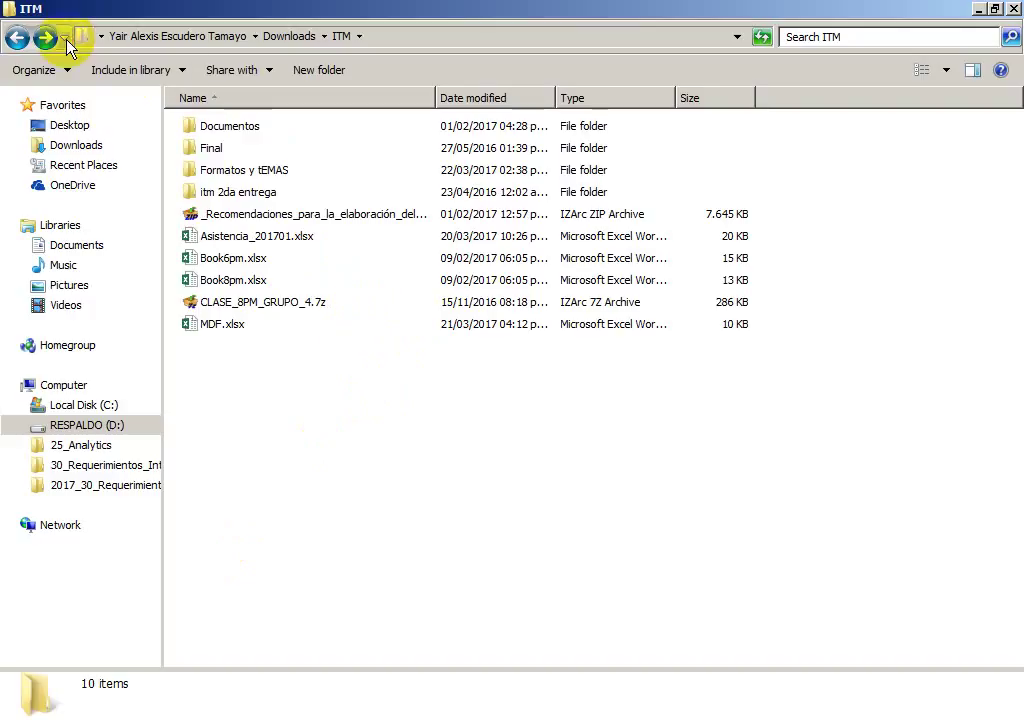
# Check the Procesados folder in Windows Explorer for the moved Book8pm.csv.
pyautogui.click(63, 37)
pyautogui.click(55, 66)
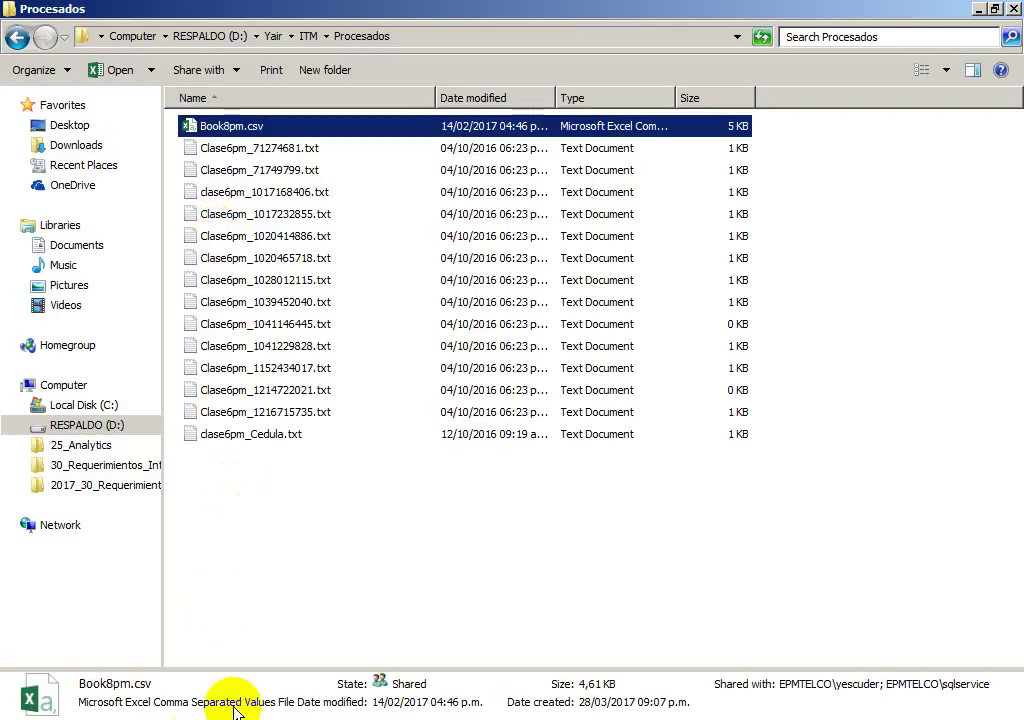
# Check the contents of the ITM\Errores folder in Windows Explorer, and return to the package in Visual Studio.
pyautogui.click(309, 37)
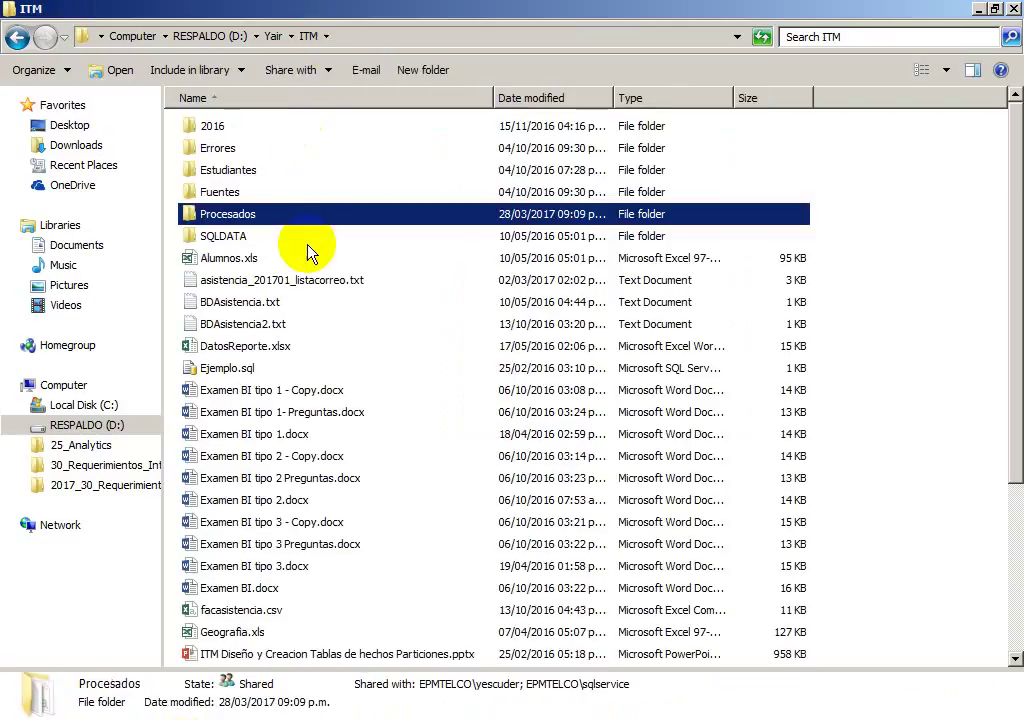
pyautogui.doubleClick(220, 148)
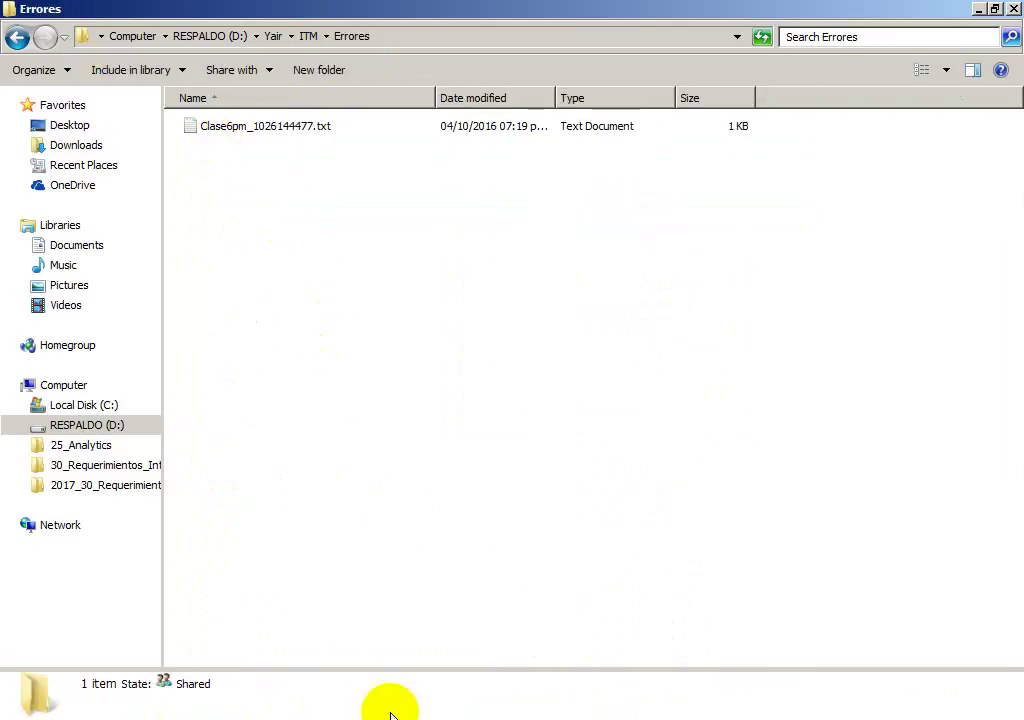
pyautogui.click(112, 719)
pyautogui.click(90, 718)
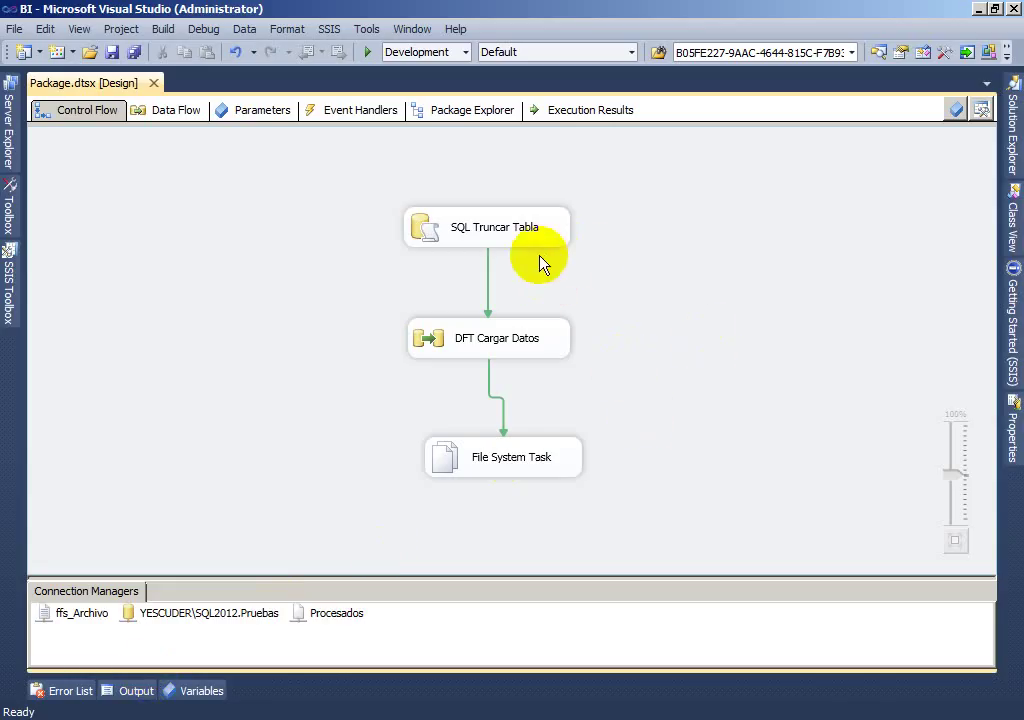
# Add a second File System Task to the control flow and arrange both file tasks side by side below DFT Cargar Datos.
pyautogui.click(500, 343)
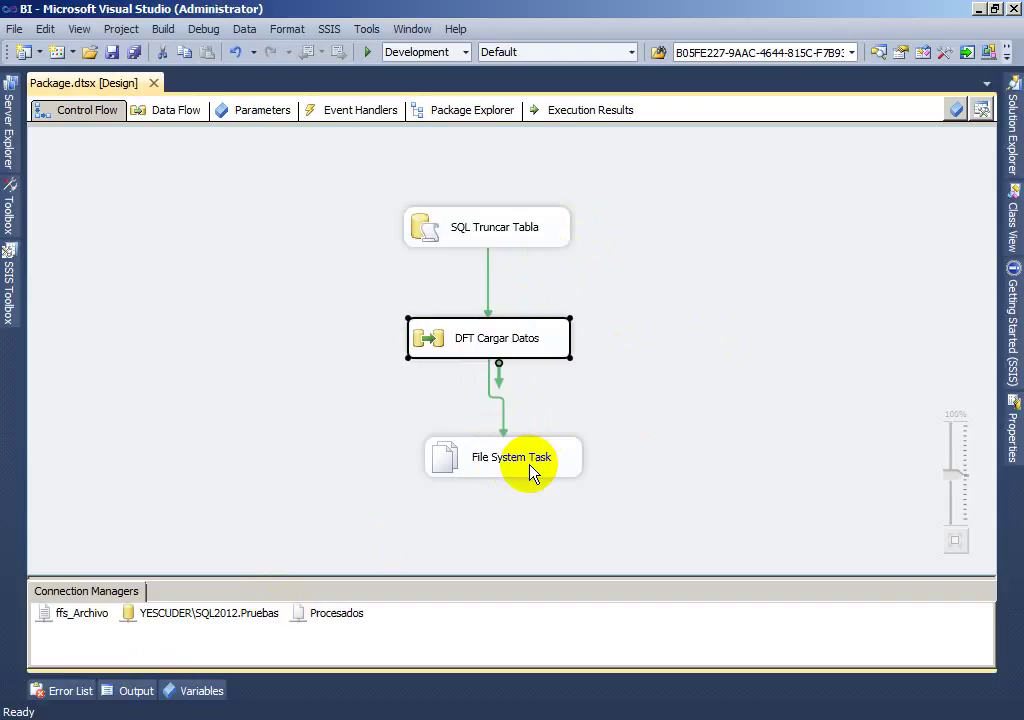
pyautogui.moveTo(515, 464); pyautogui.dragTo(445, 475)
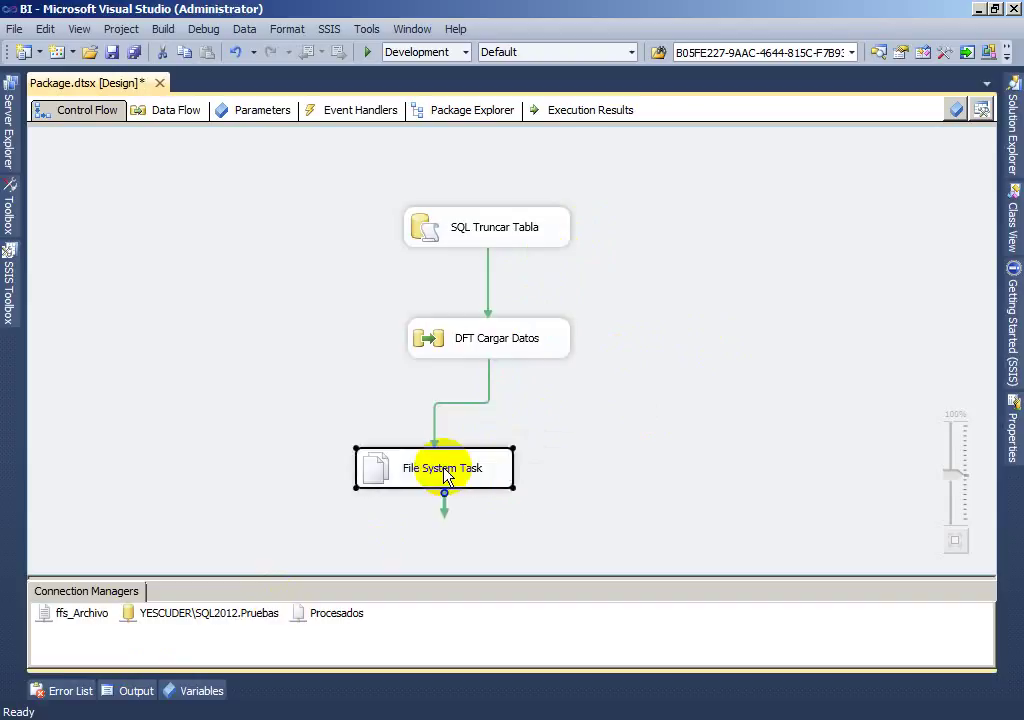
pyautogui.click(9, 290)
pyautogui.moveTo(85, 378); pyautogui.dragTo(630, 446)
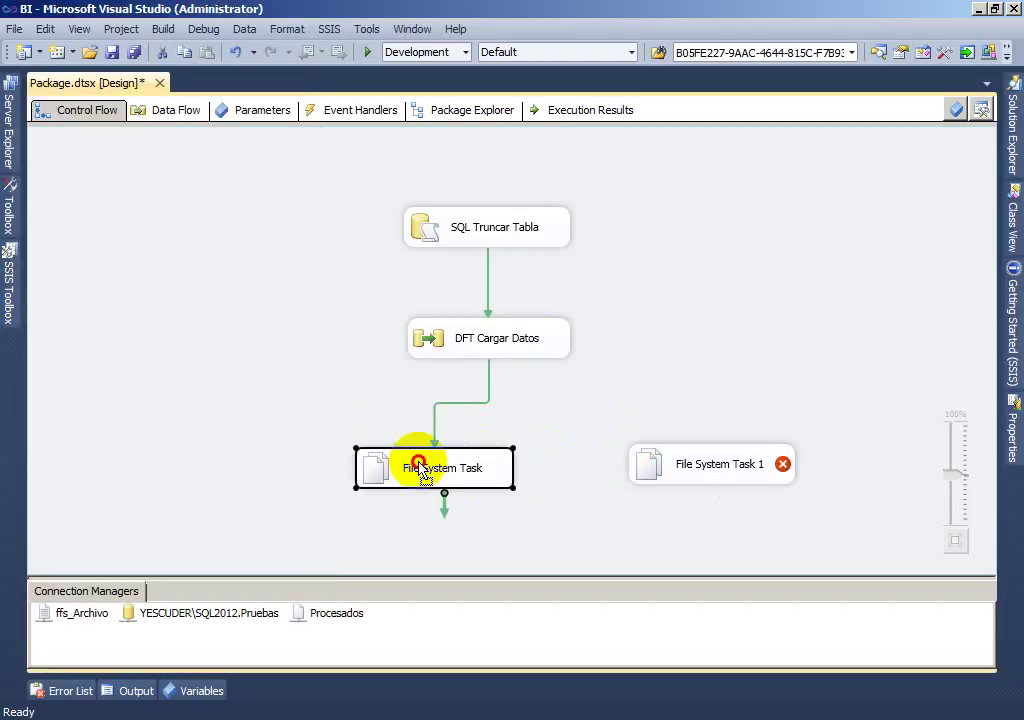
pyautogui.moveTo(418, 457); pyautogui.dragTo(348, 443)
pyautogui.moveTo(752, 483); pyautogui.dragTo(697, 488)
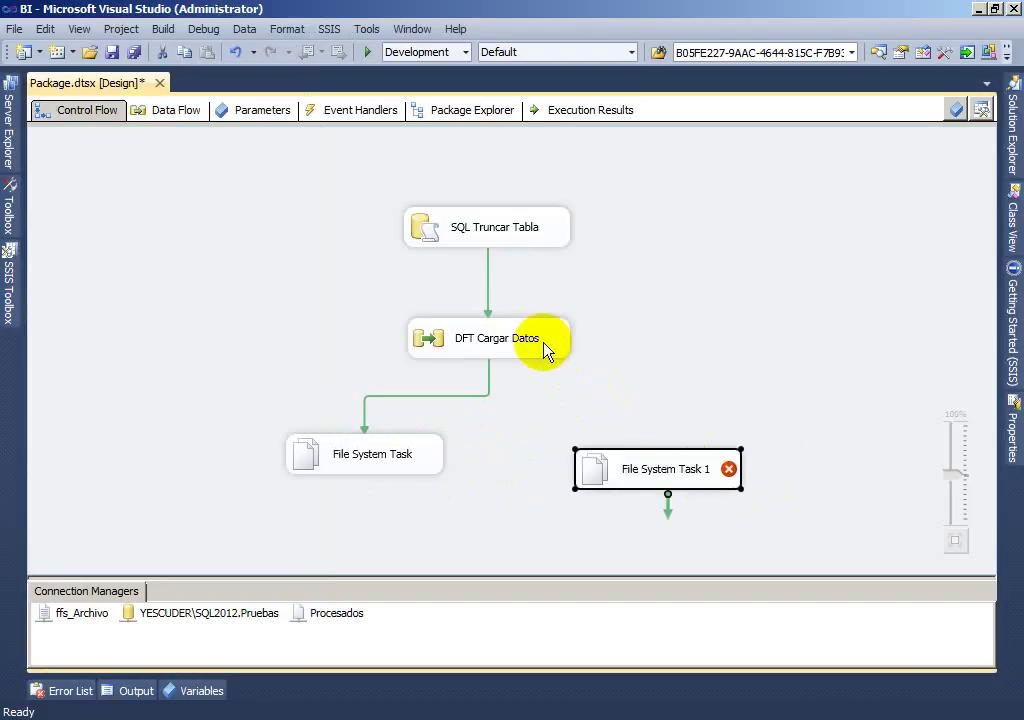
# Connect DFT Cargar Datos to File System Task 1 with a precedence constraint whose value is Failure.
pyautogui.click(549, 350)
pyautogui.moveTo(502, 390); pyautogui.dragTo(656, 450)
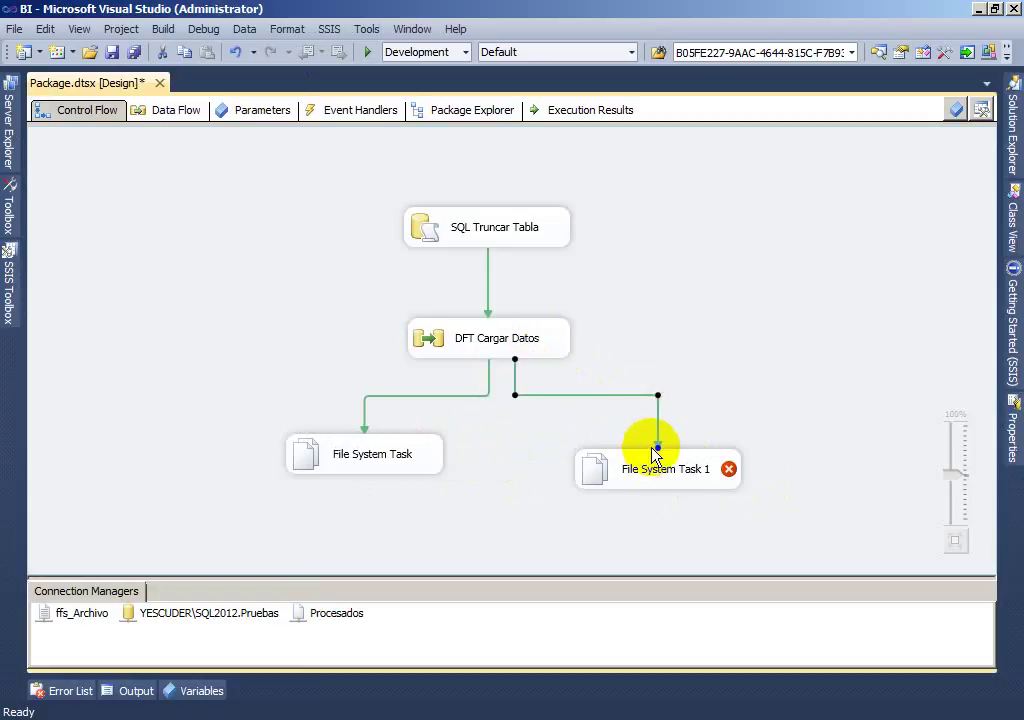
pyautogui.doubleClick(638, 396)
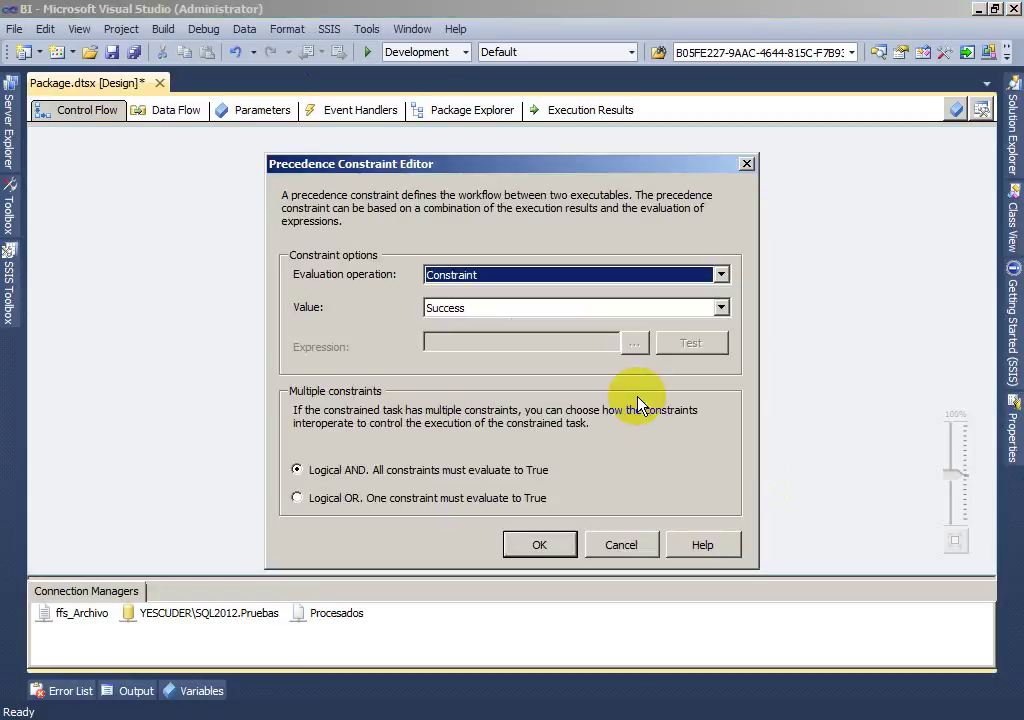
pyautogui.click(721, 307)
pyautogui.click(571, 340)
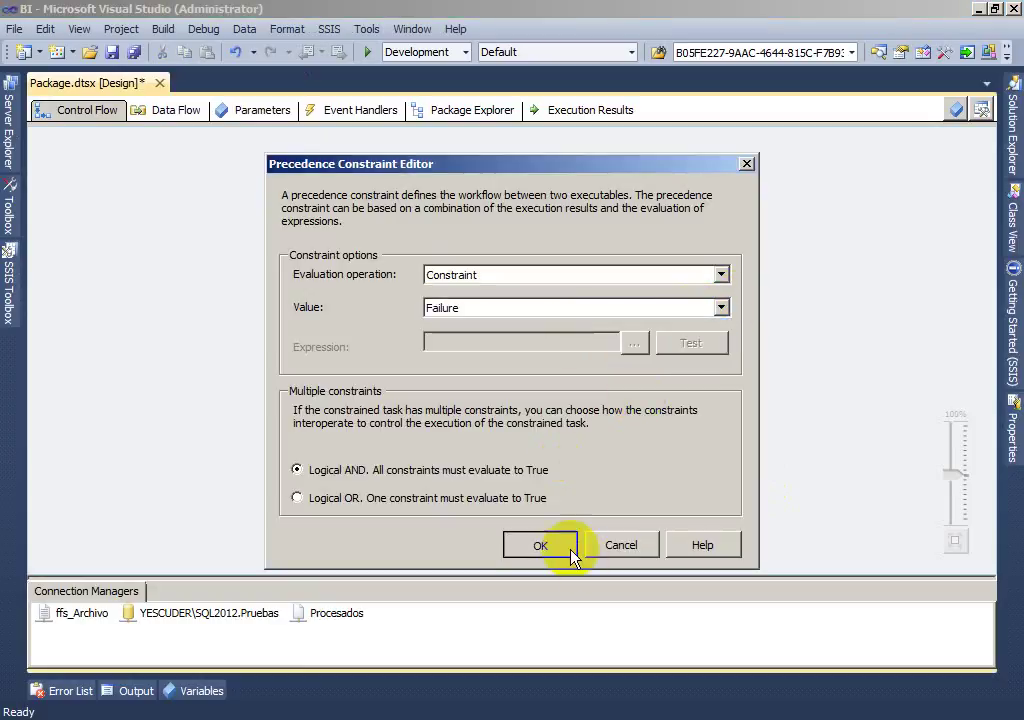
pyautogui.click(570, 553)
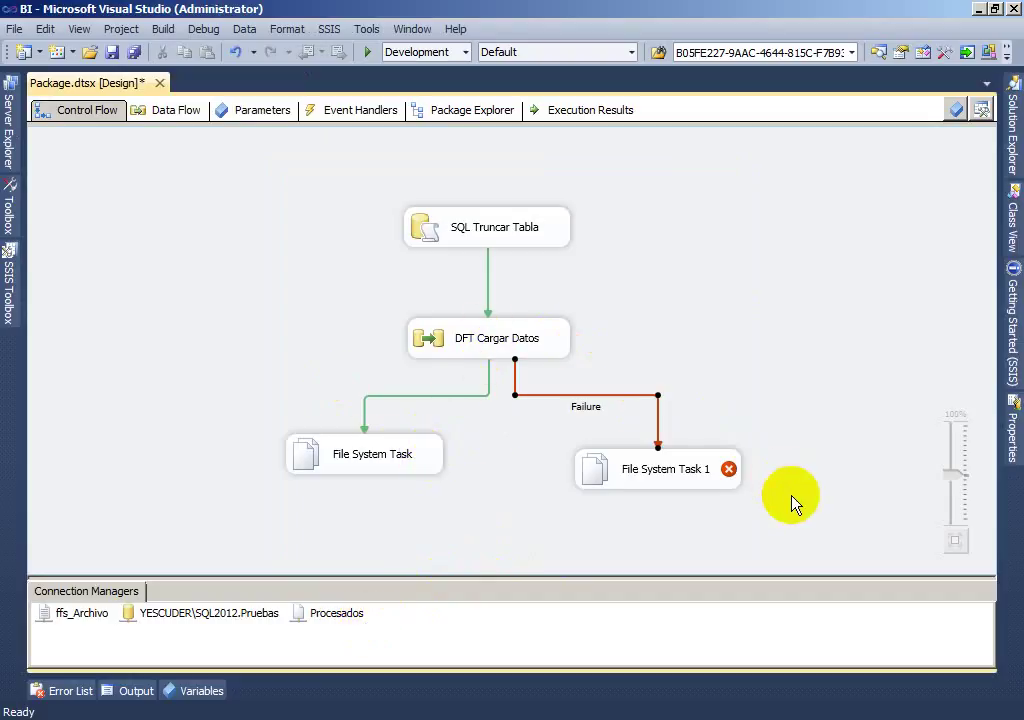
# Set File System Task 1's operation to Move file with ffs_Archivo as its source connection.
pyautogui.click(716, 476)
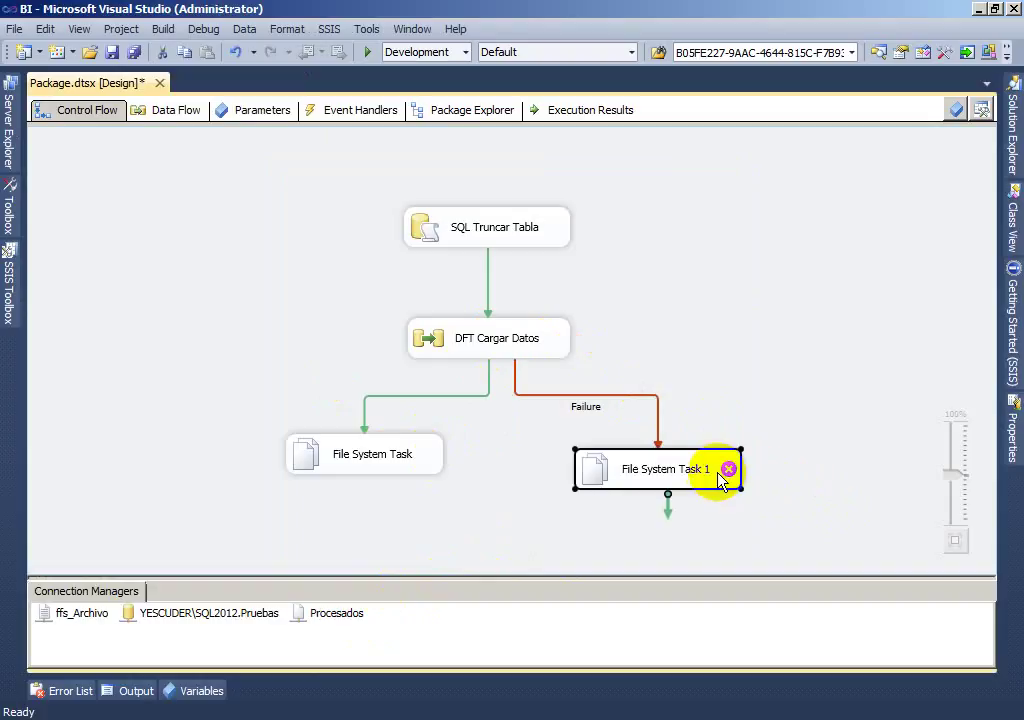
pyautogui.doubleClick(716, 476)
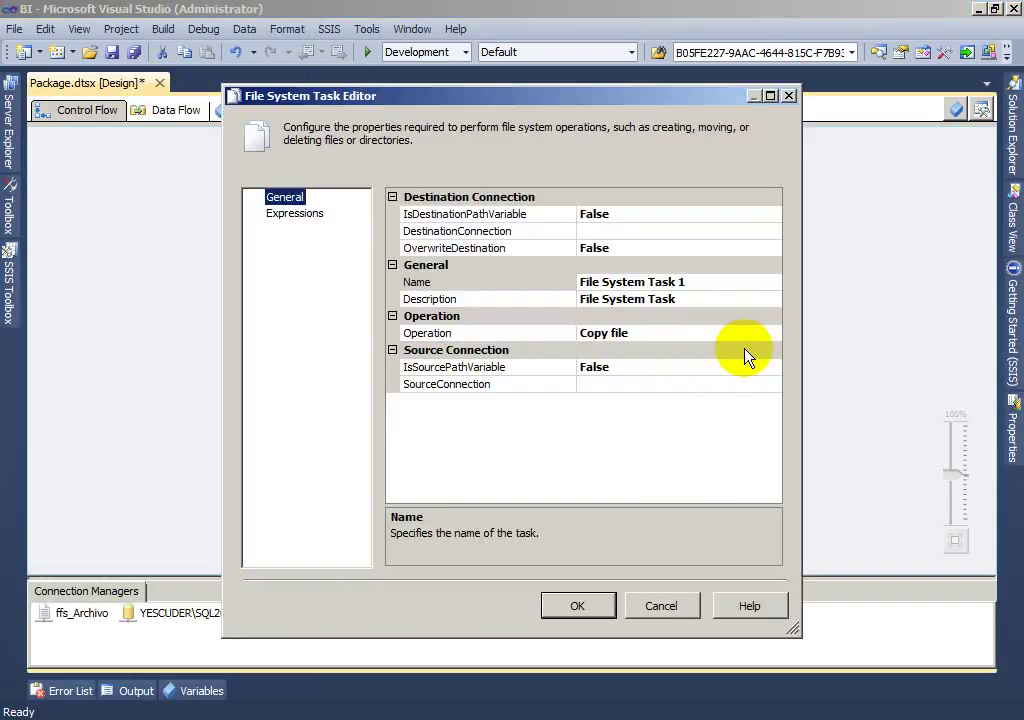
pyautogui.click(774, 340)
pyautogui.click(773, 334)
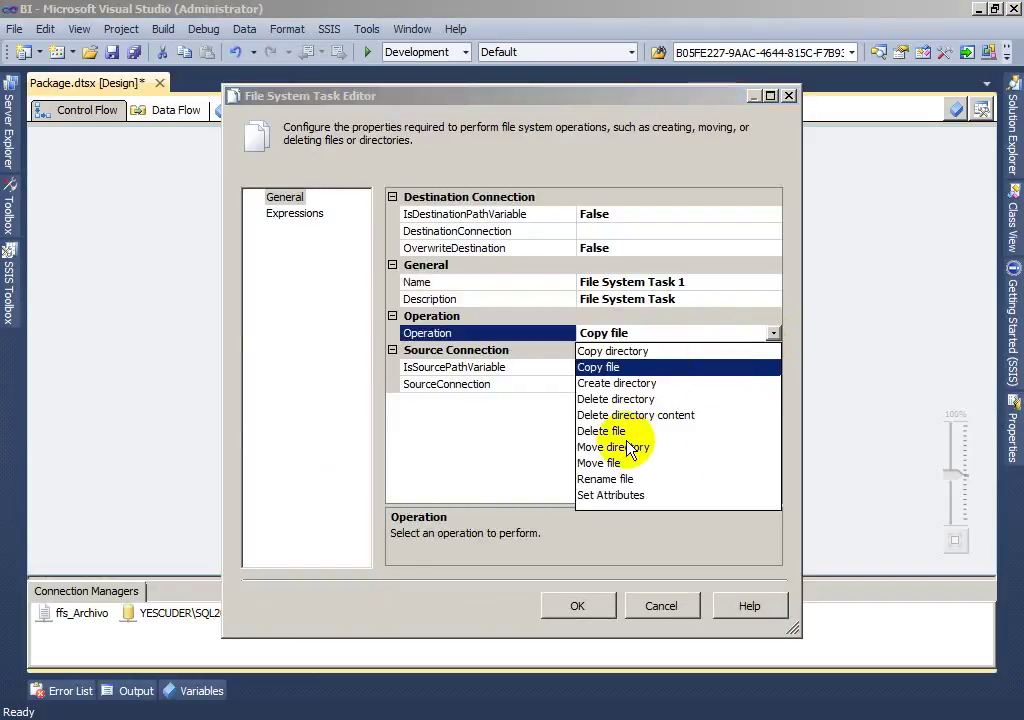
pyautogui.click(606, 463)
pyautogui.click(747, 384)
pyautogui.click(774, 385)
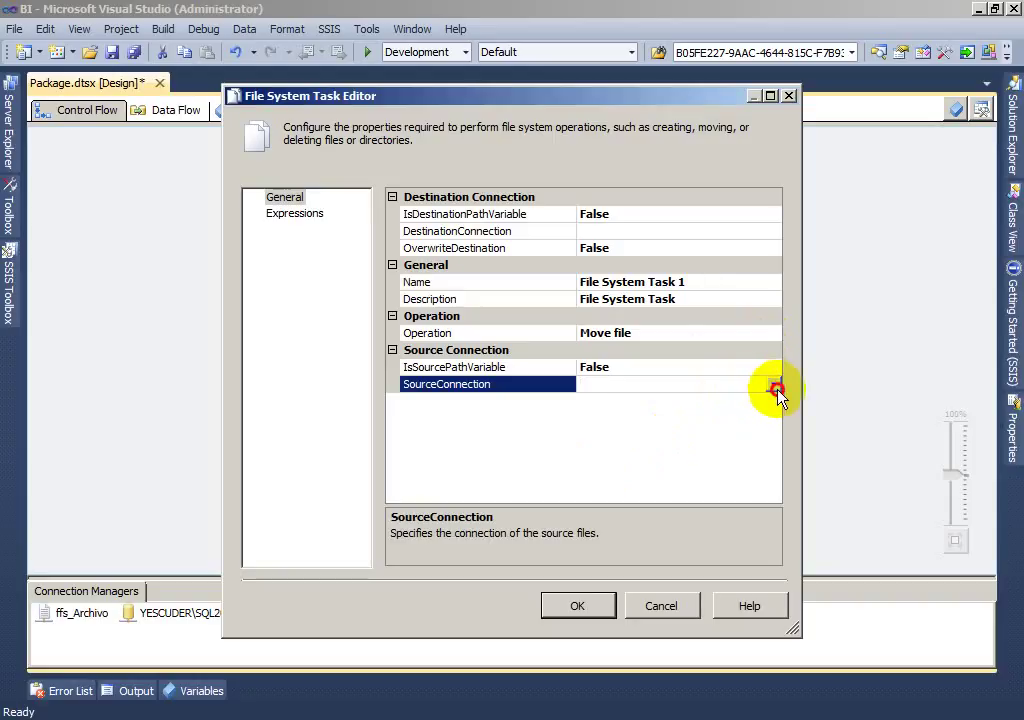
pyautogui.click(620, 418)
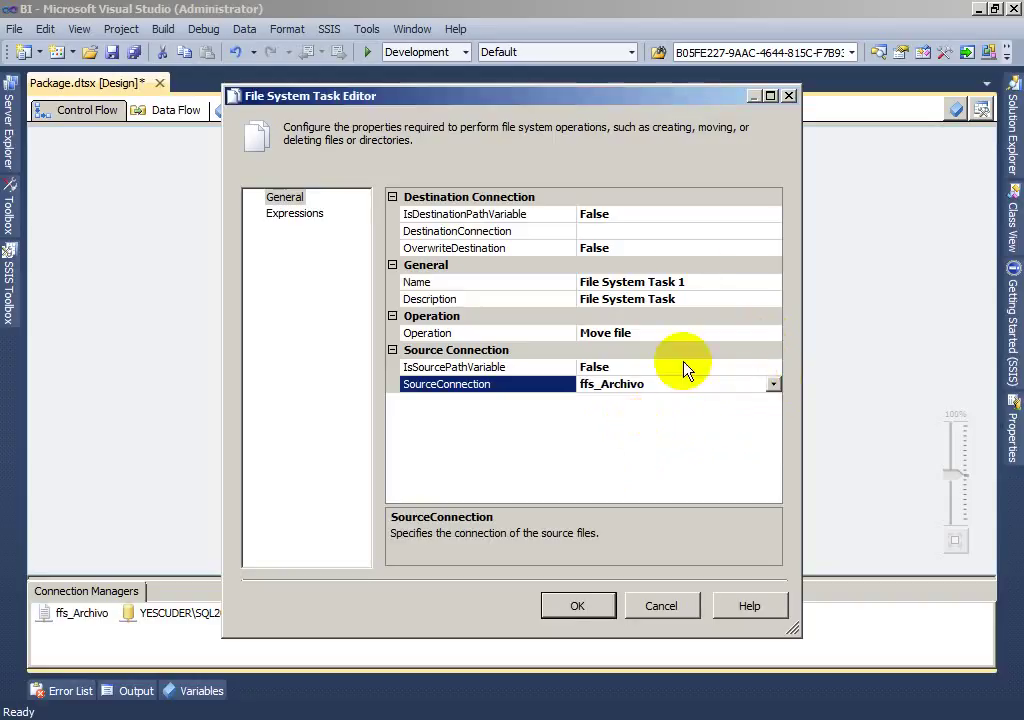
# Start a new destination connection for File System Task 1 with usage type Existing folder.
pyautogui.click(681, 233)
pyautogui.click(774, 231)
pyautogui.click(657, 247)
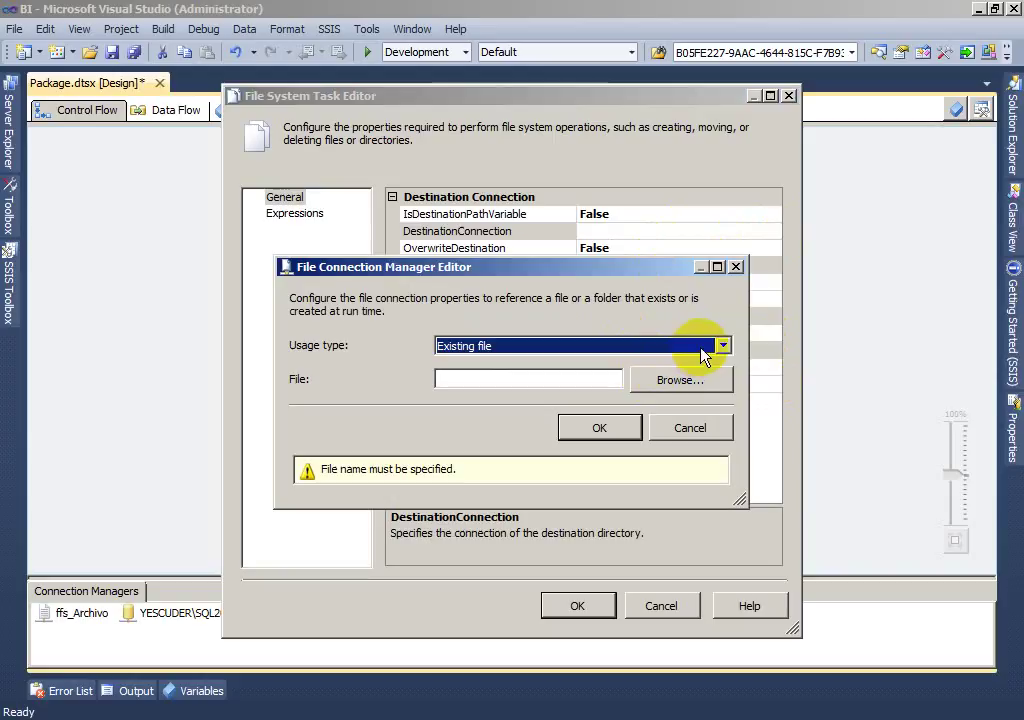
pyautogui.click(703, 348)
pyautogui.click(521, 407)
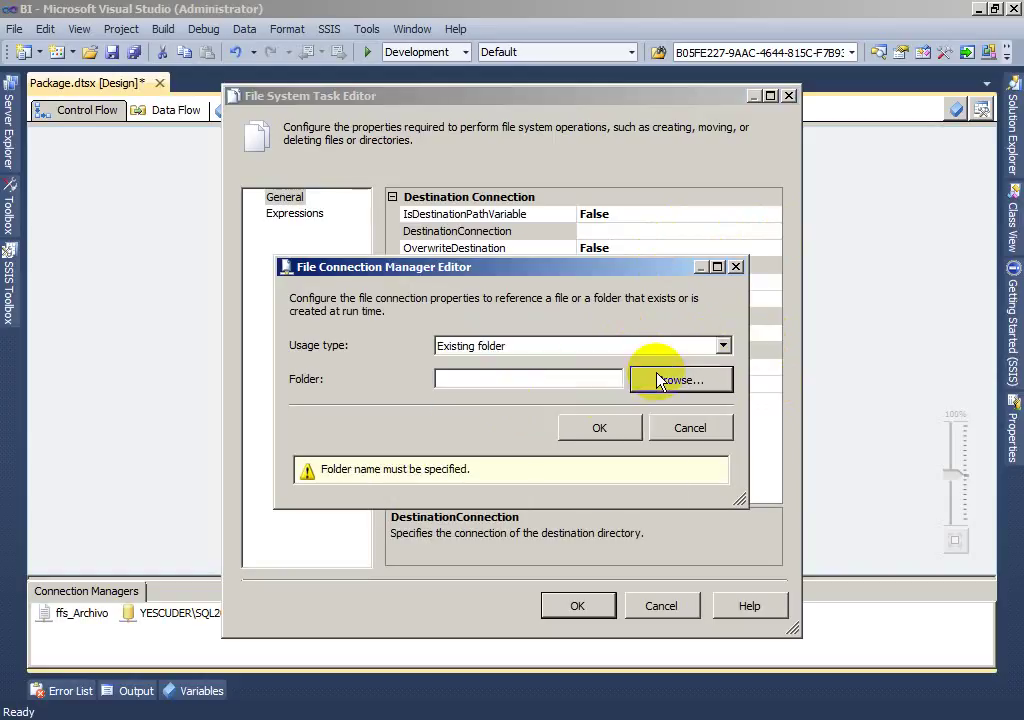
# Point the new connection to the ITM\Errores folder on drive D: and accept the task settings.
pyautogui.click(660, 380)
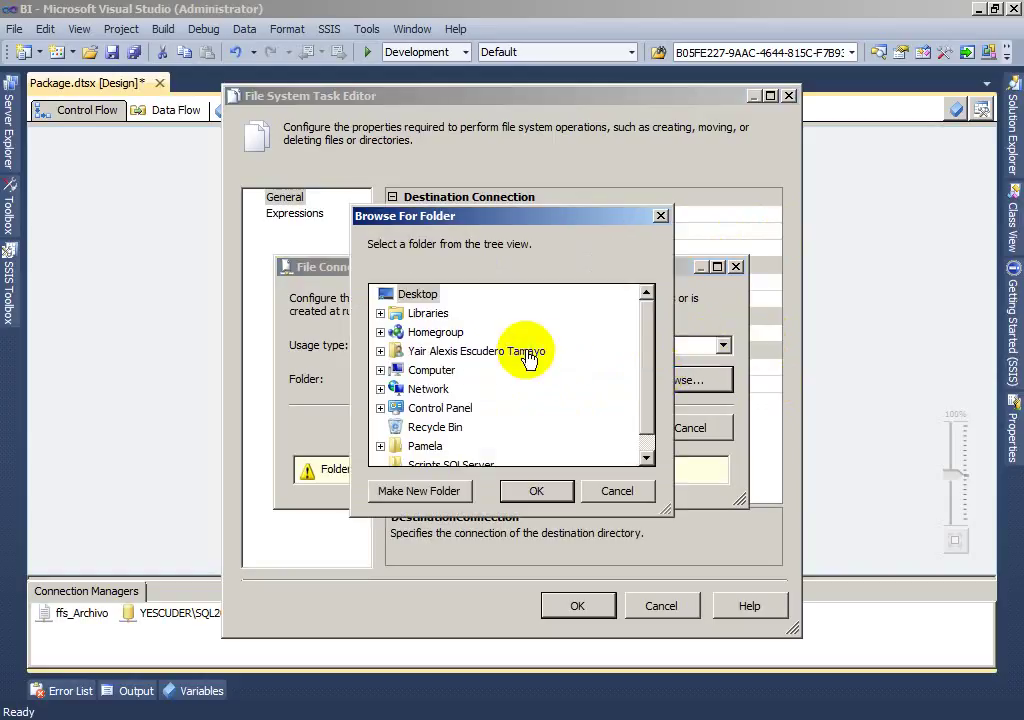
pyautogui.doubleClick(432, 370)
pyautogui.doubleClick(440, 408)
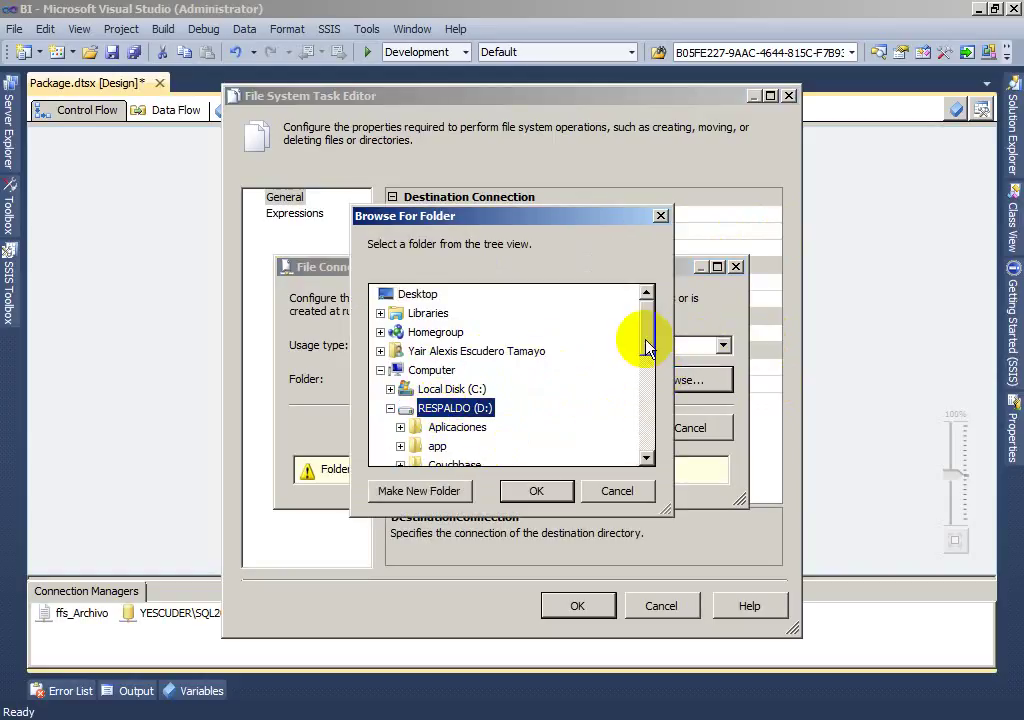
pyautogui.moveTo(646, 347); pyautogui.dragTo(651, 414)
pyautogui.doubleClick(438, 445)
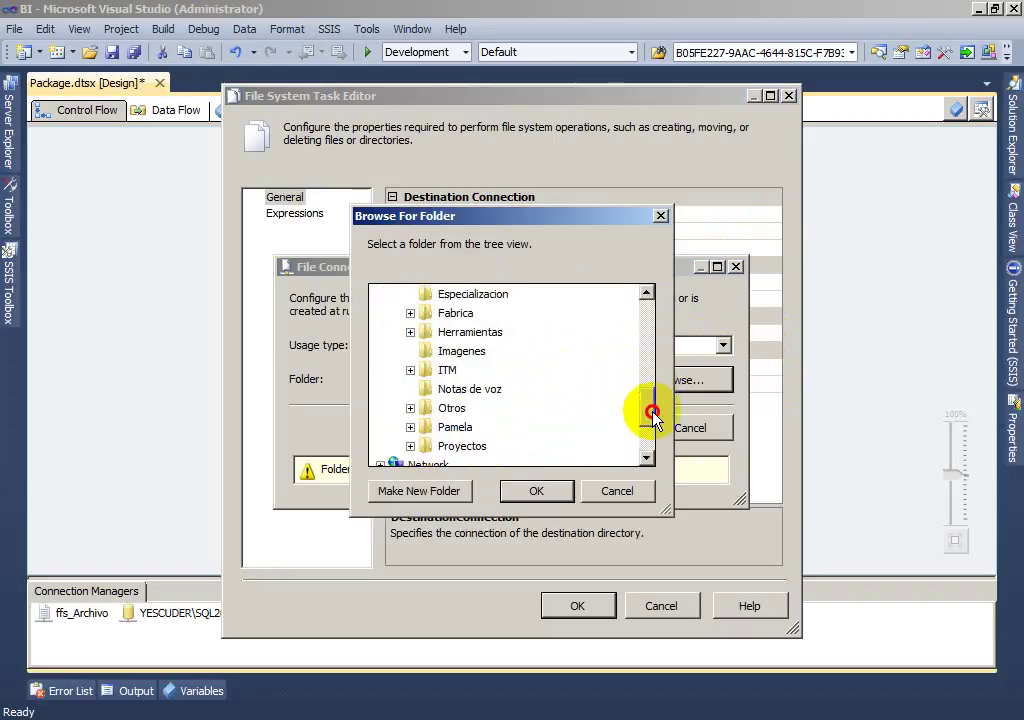
pyautogui.doubleClick(452, 372)
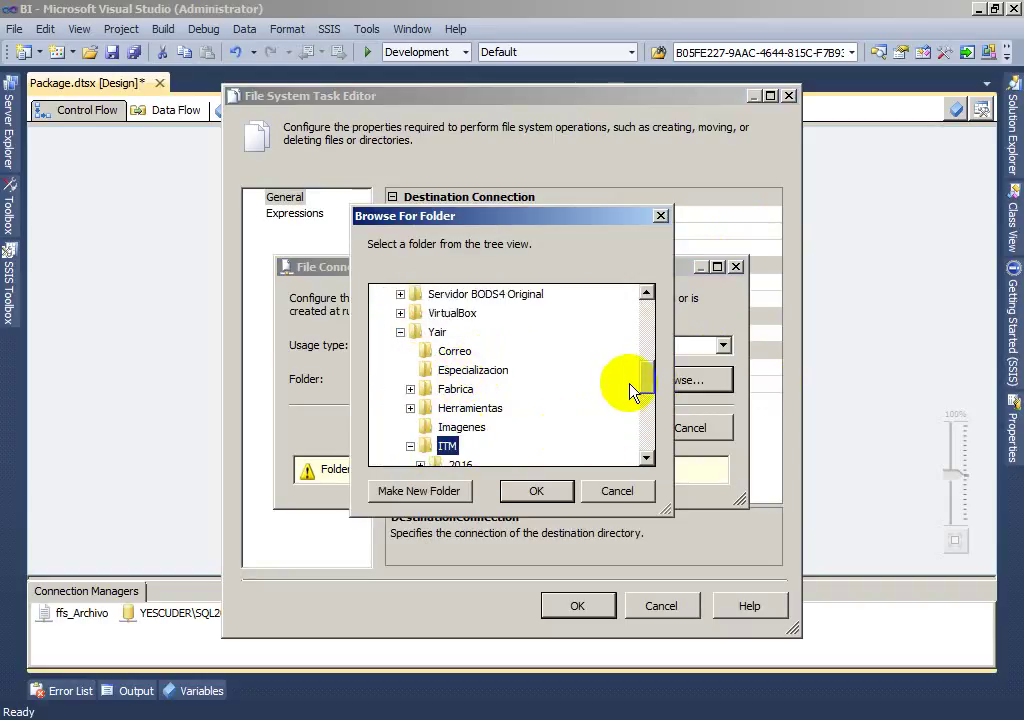
pyautogui.scroll(-2, 631, 390)
pyautogui.click(475, 372)
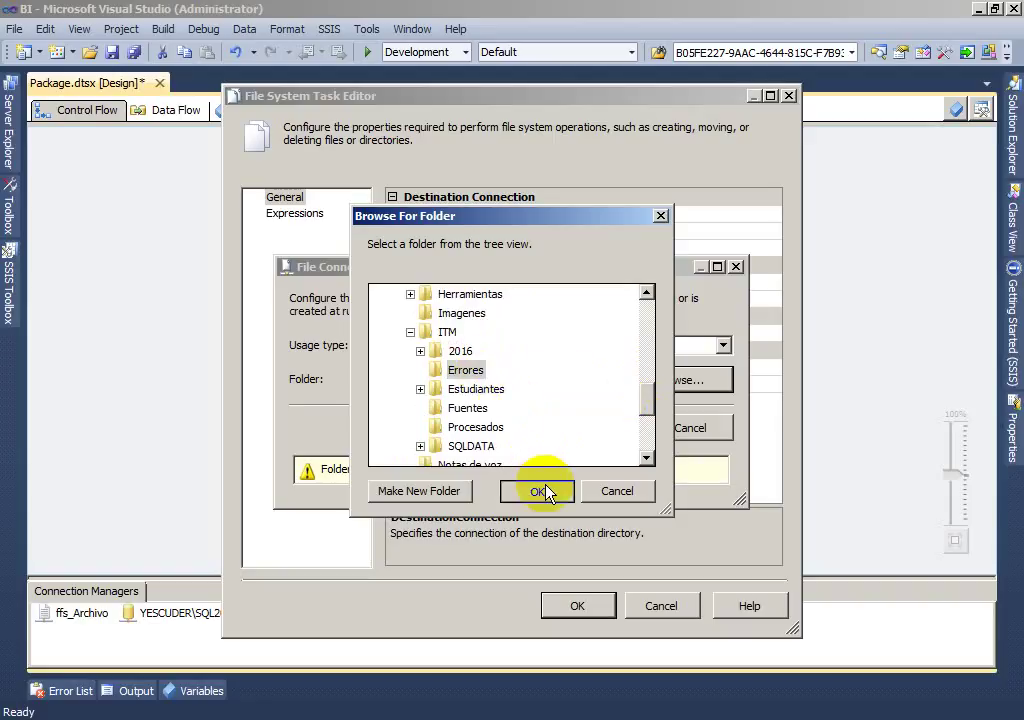
pyautogui.click(540, 491)
pyautogui.click(590, 432)
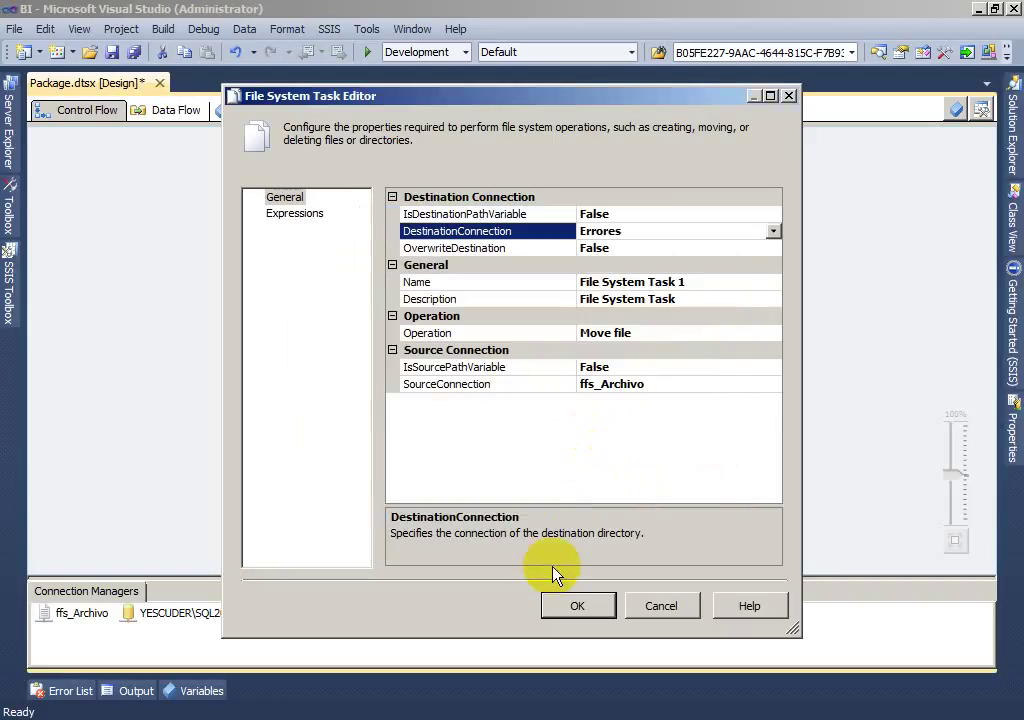
pyautogui.click(545, 605)
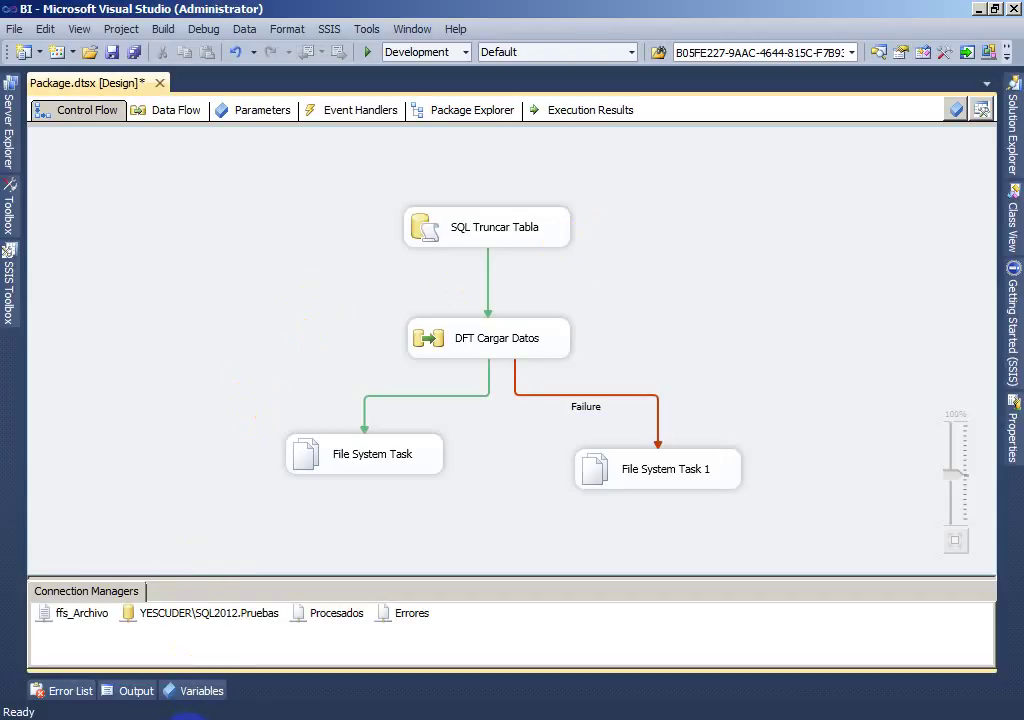
# In Windows Explorer, copy Book8pm.csv from the Procesados folder back into the Downloads\ITM source folder.
pyautogui.click(156, 688)
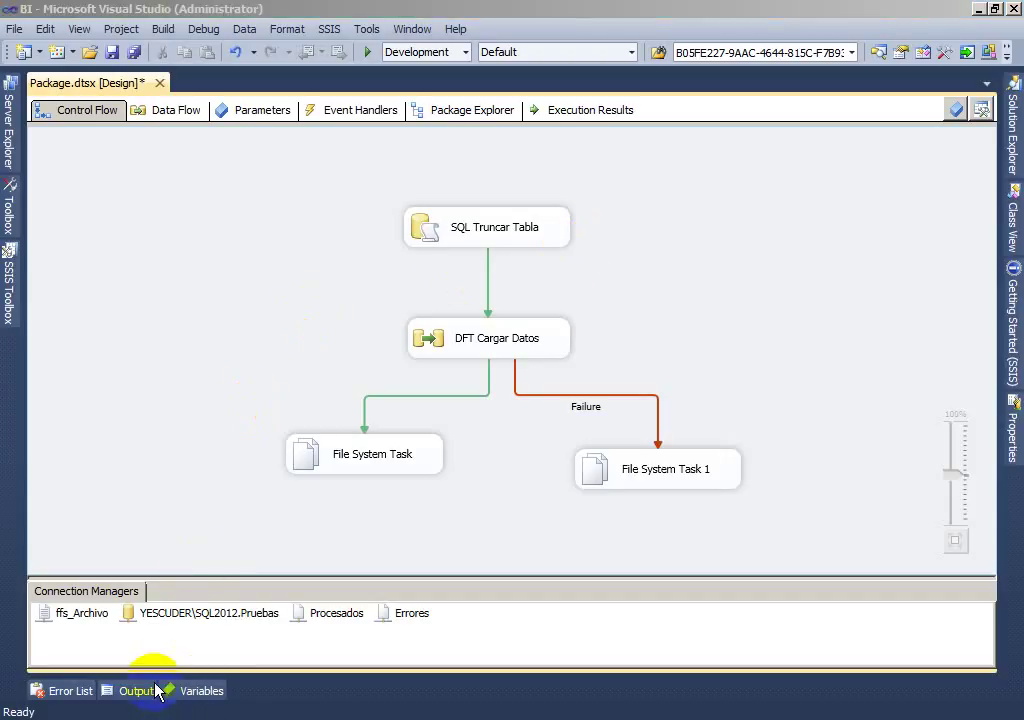
pyautogui.click(167, 632)
pyautogui.click(308, 37)
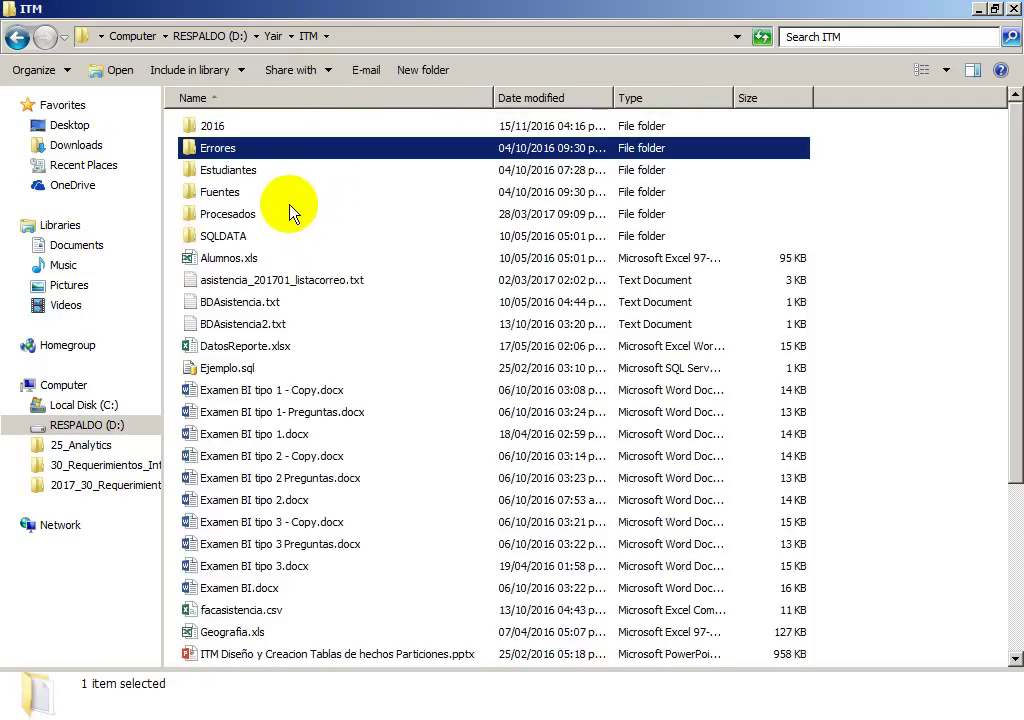
pyautogui.doubleClick(262, 217)
pyautogui.click(270, 128)
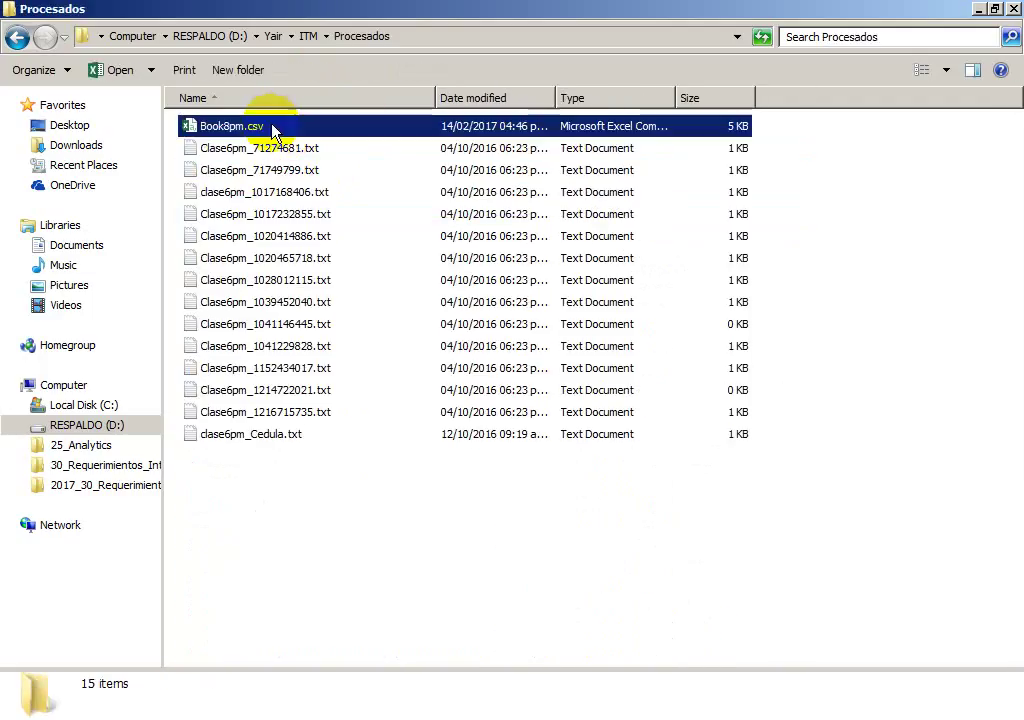
pyautogui.hotkey('alt', 'Tab')
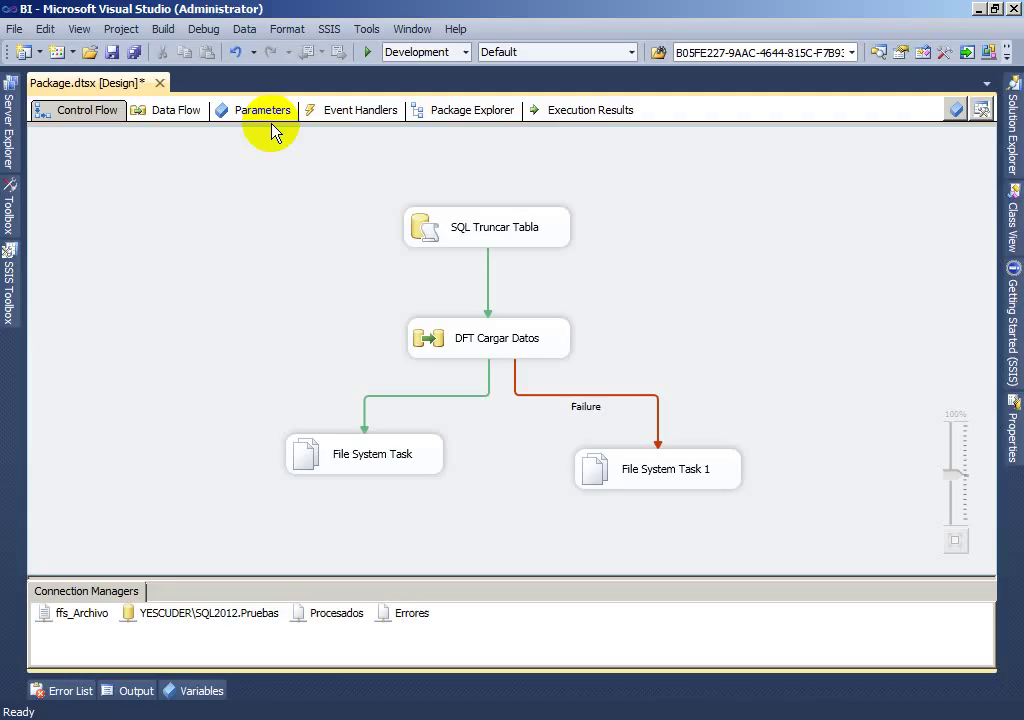
pyautogui.click(161, 718)
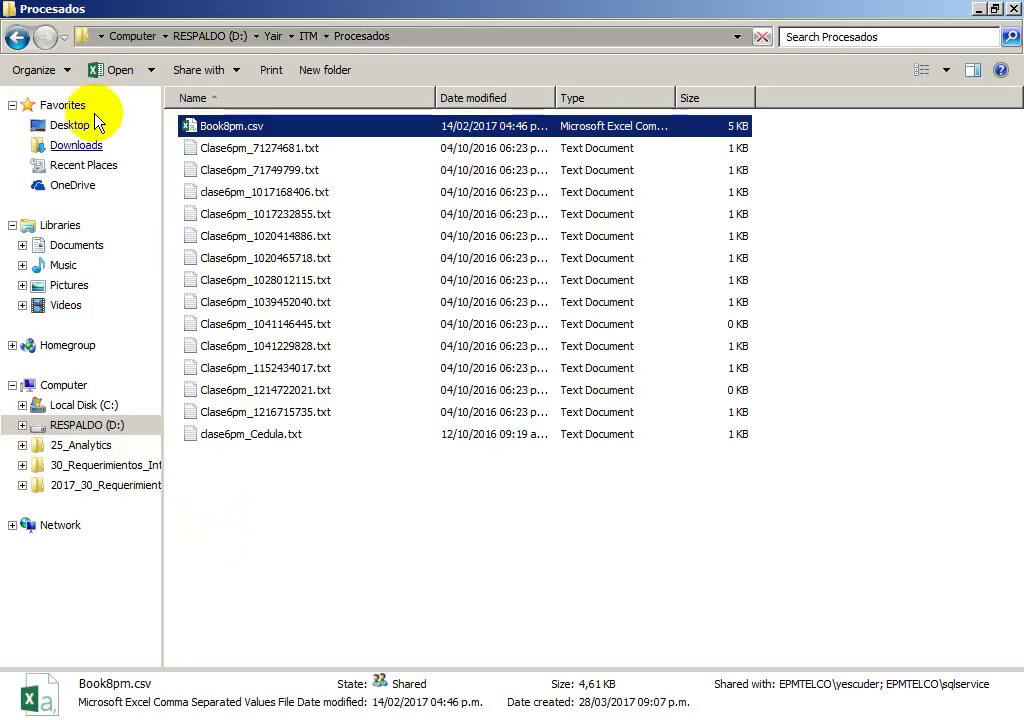
pyautogui.click(64, 37)
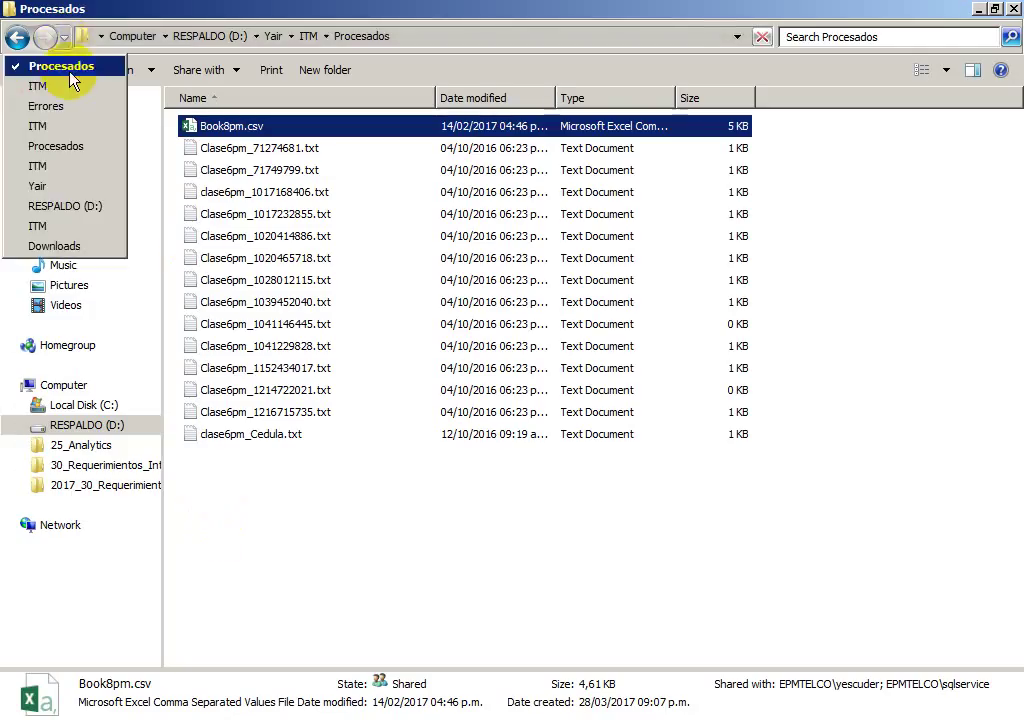
pyautogui.click(60, 167)
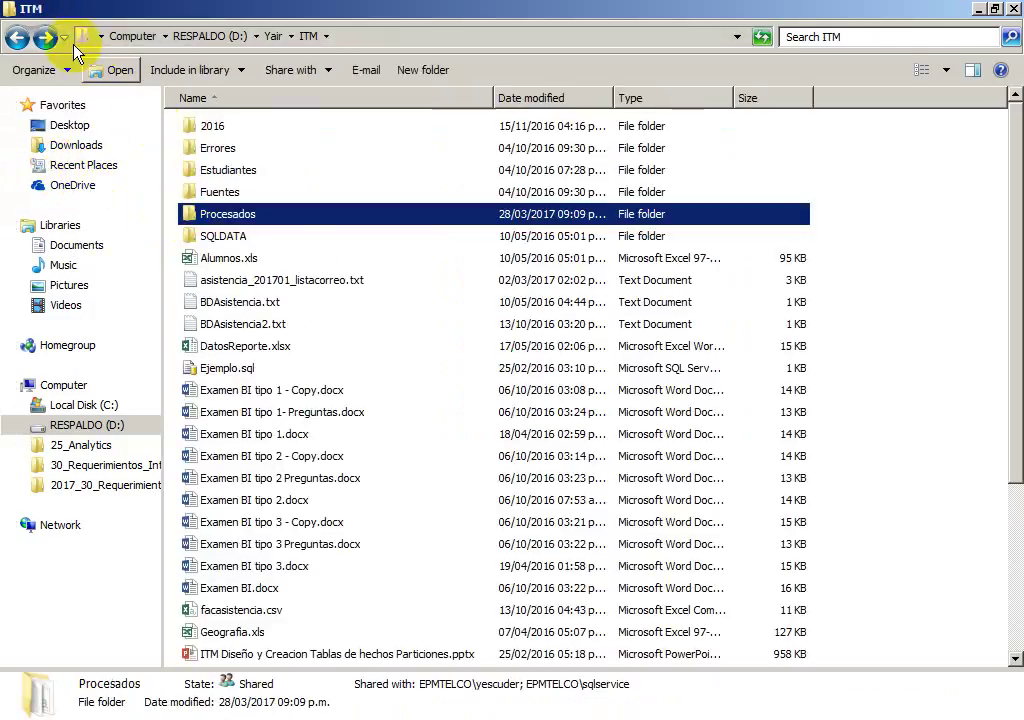
pyautogui.click(62, 36)
pyautogui.click(50, 226)
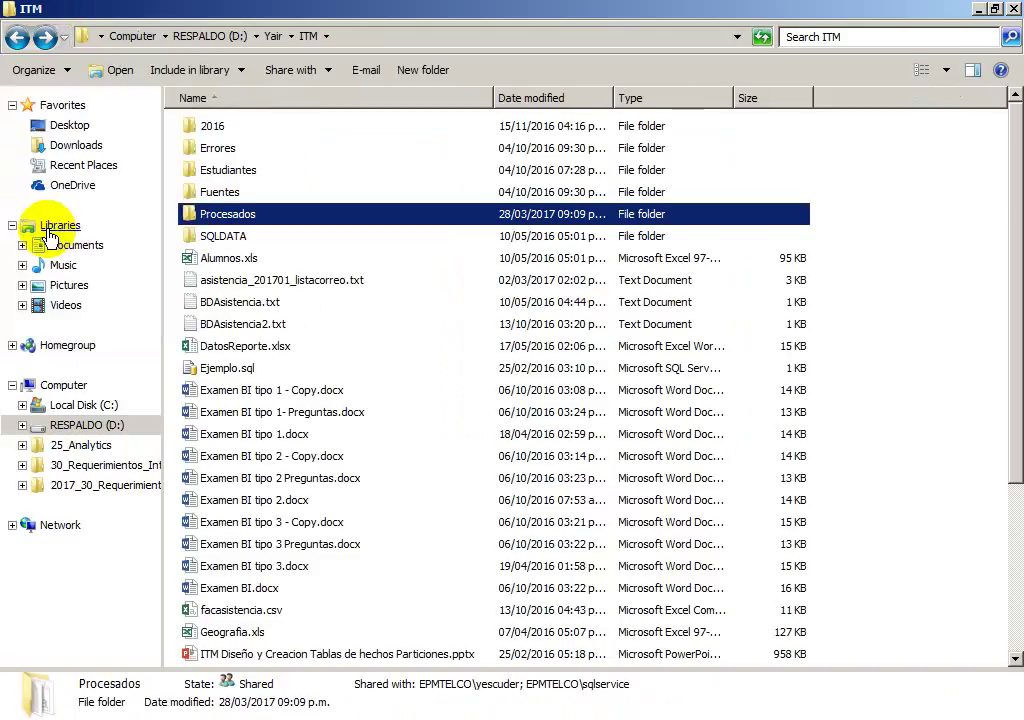
pyautogui.hotkey('ctrl', 'v')
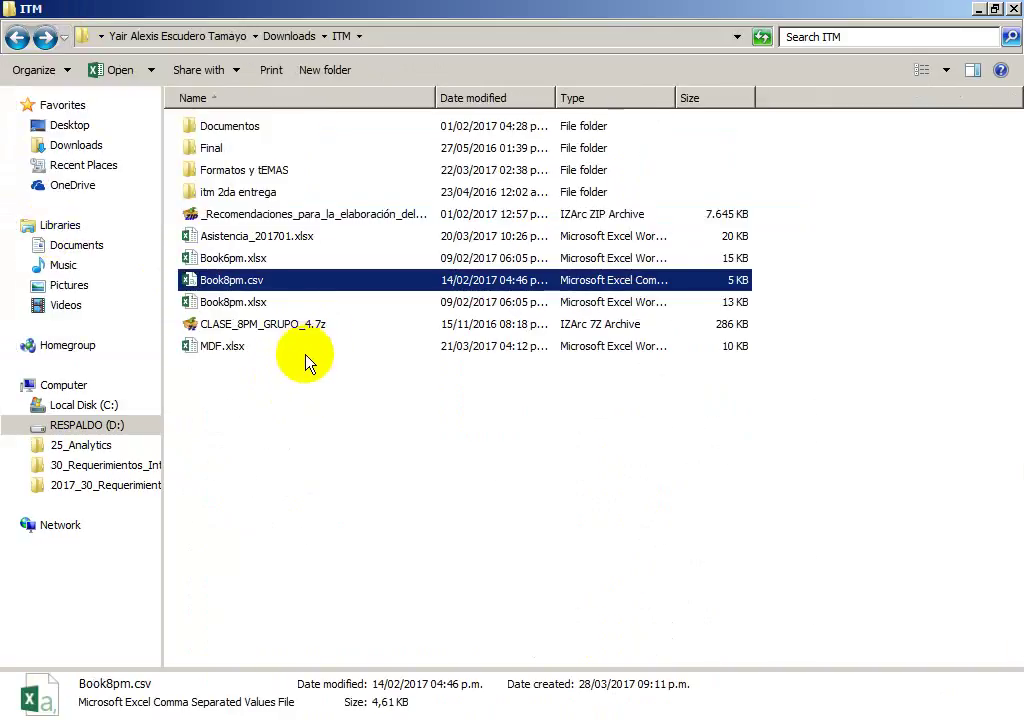
# Rename Book8pm.csv in the Downloads\ITM folder to Book8pm2.csv.
pyautogui.click(228, 286)
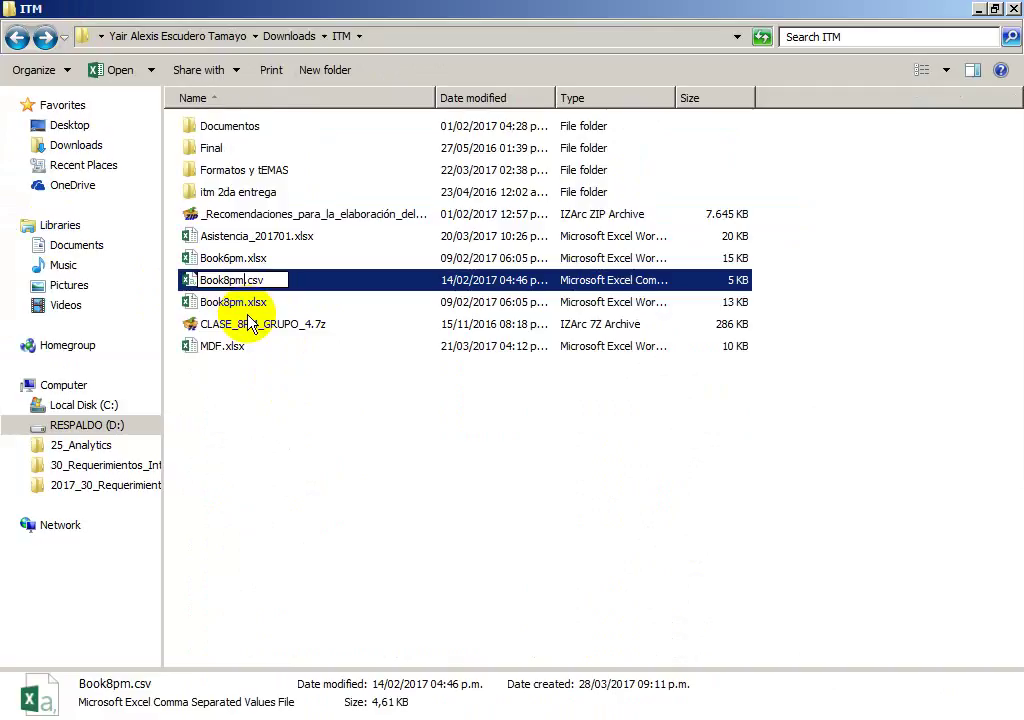
pyautogui.write('2')
pyautogui.click(235, 381)
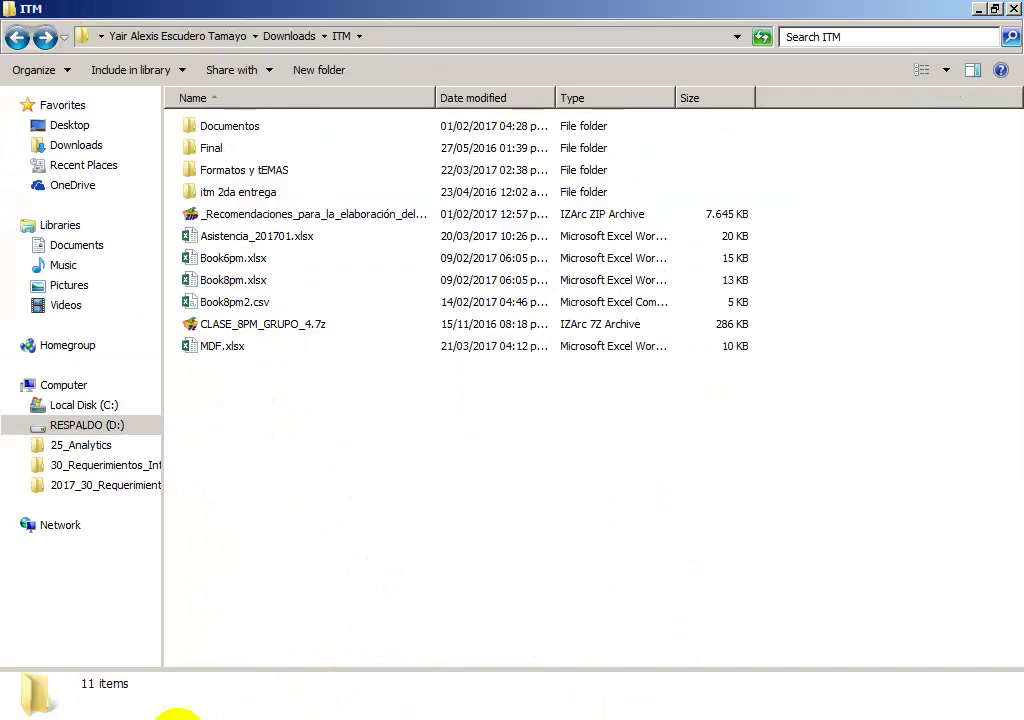
# Switch to Visual Studio, run the package and check the source file path in the ffs_Archivo connection.
pyautogui.click(92, 719)
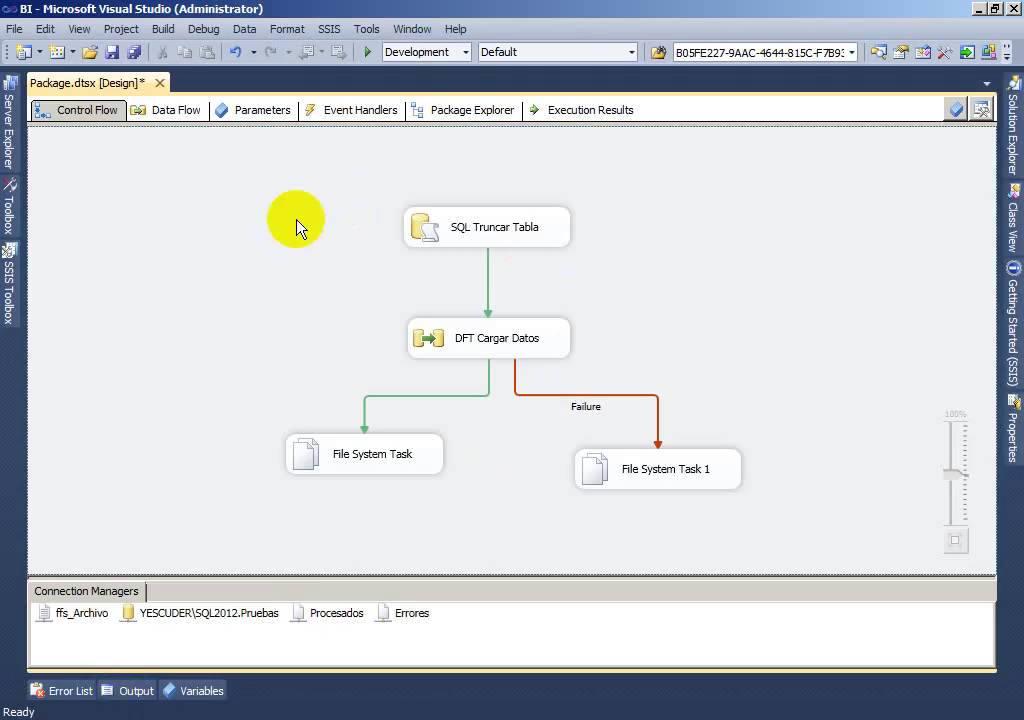
pyautogui.click(367, 52)
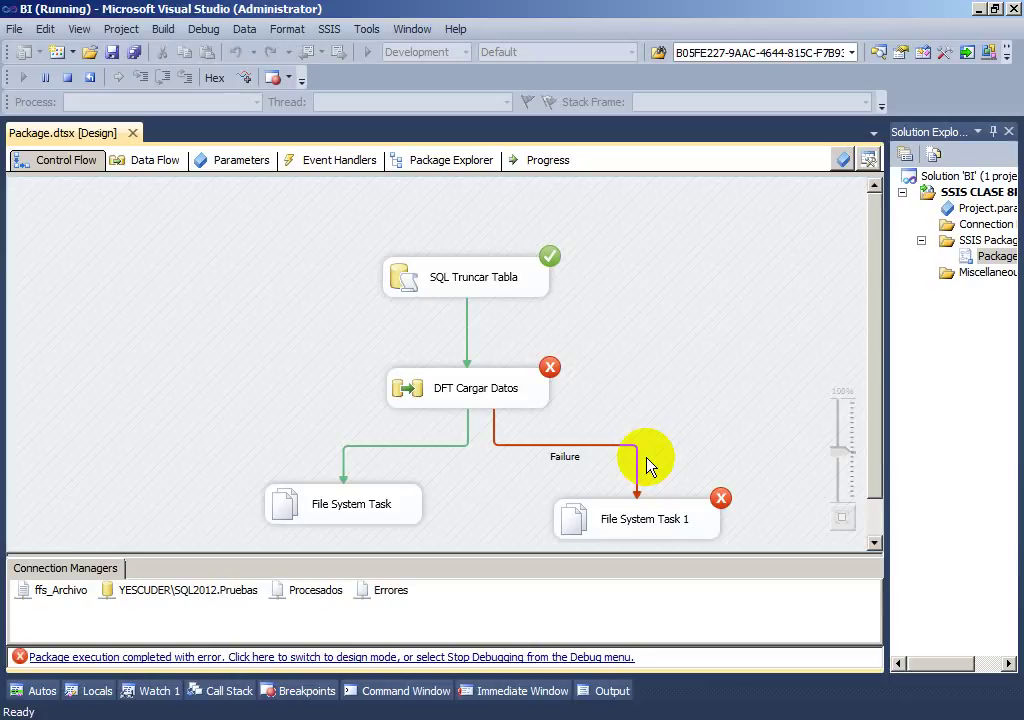
pyautogui.click(80, 592)
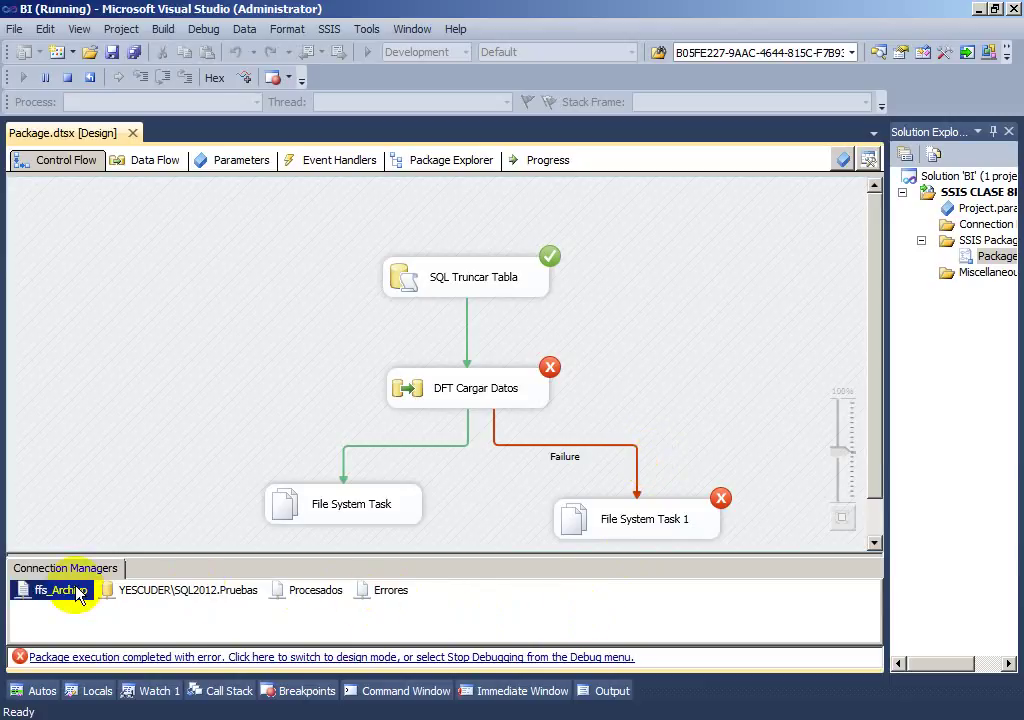
pyautogui.doubleClick(80, 592)
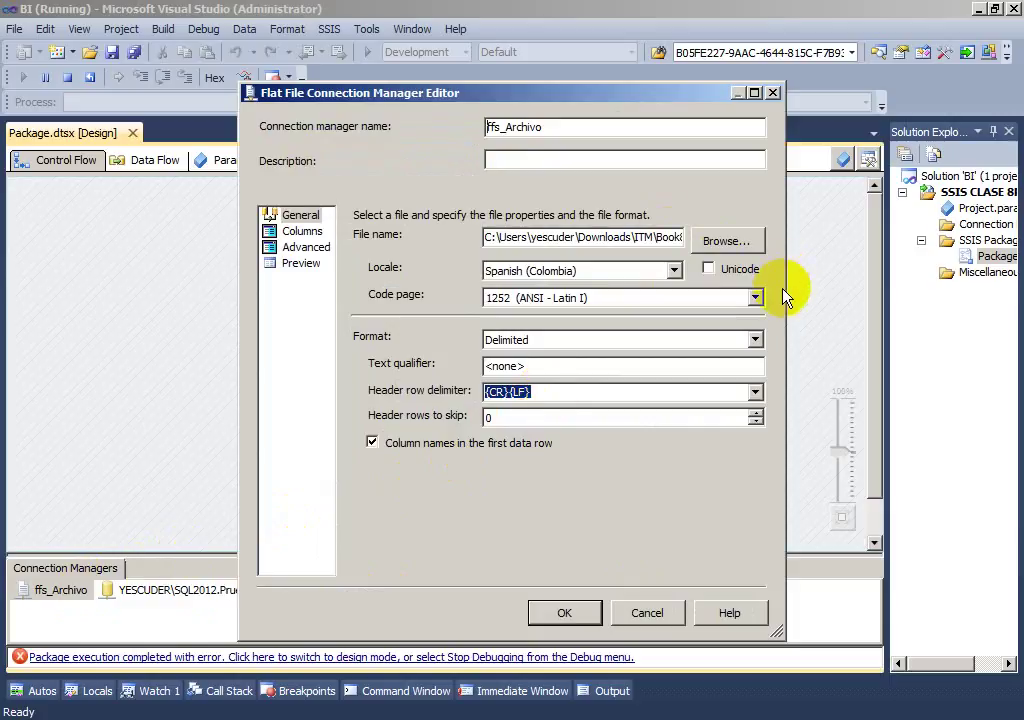
pyautogui.moveTo(785, 288); pyautogui.dragTo(933, 288)
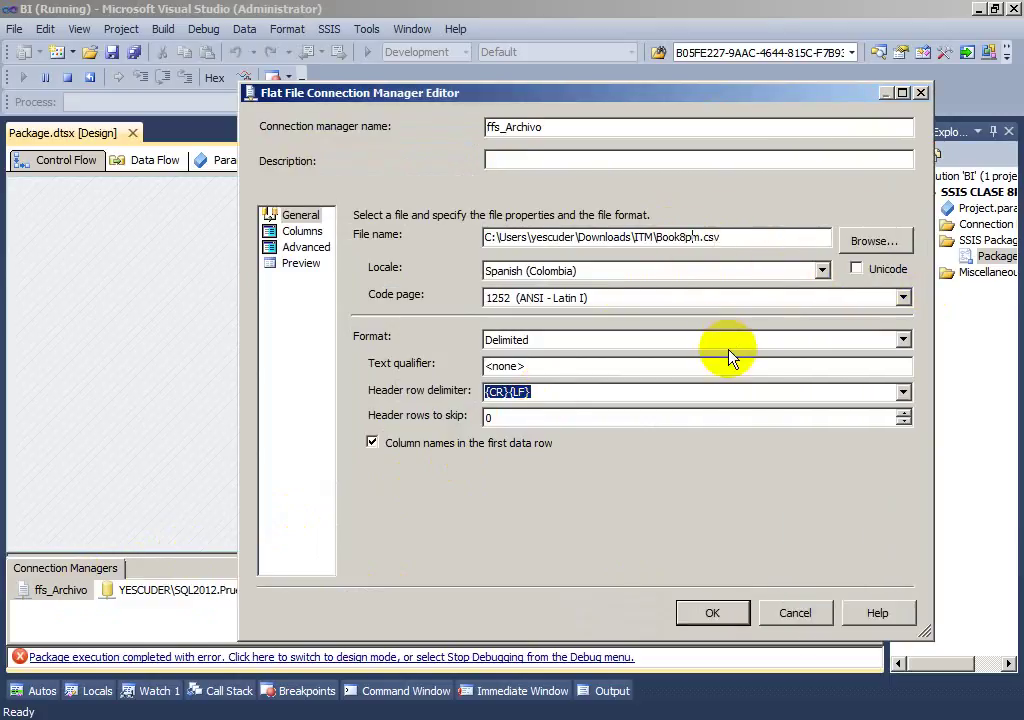
pyautogui.click(792, 613)
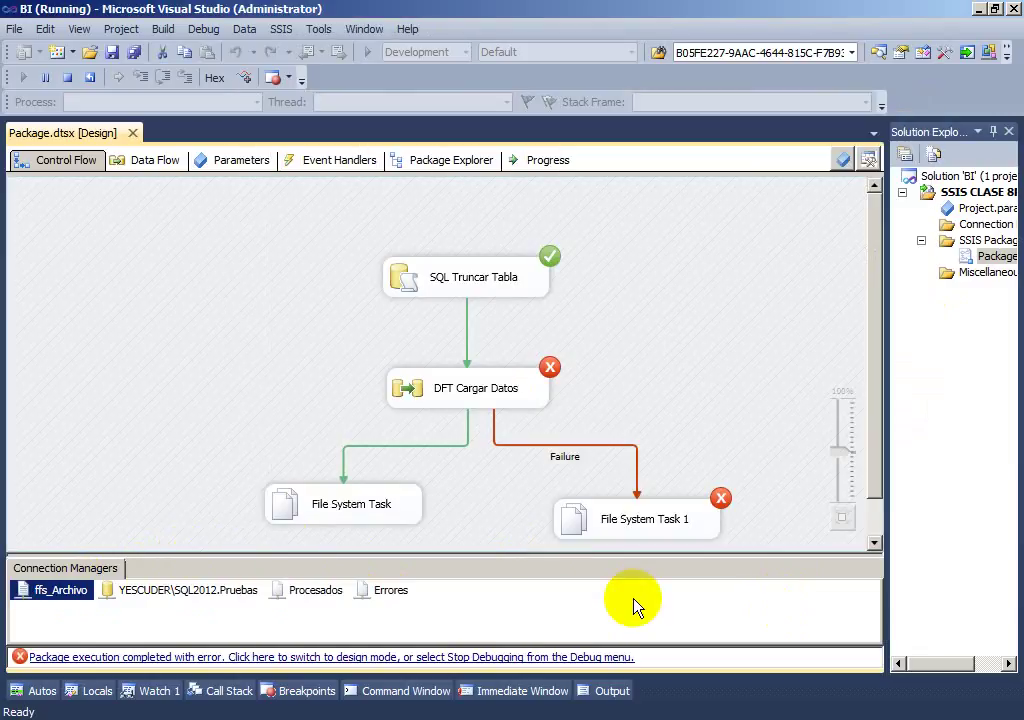
# Review File System Task 1's settings and the Errores connection's folder without changes, and stop debugging.
pyautogui.doubleClick(670, 524)
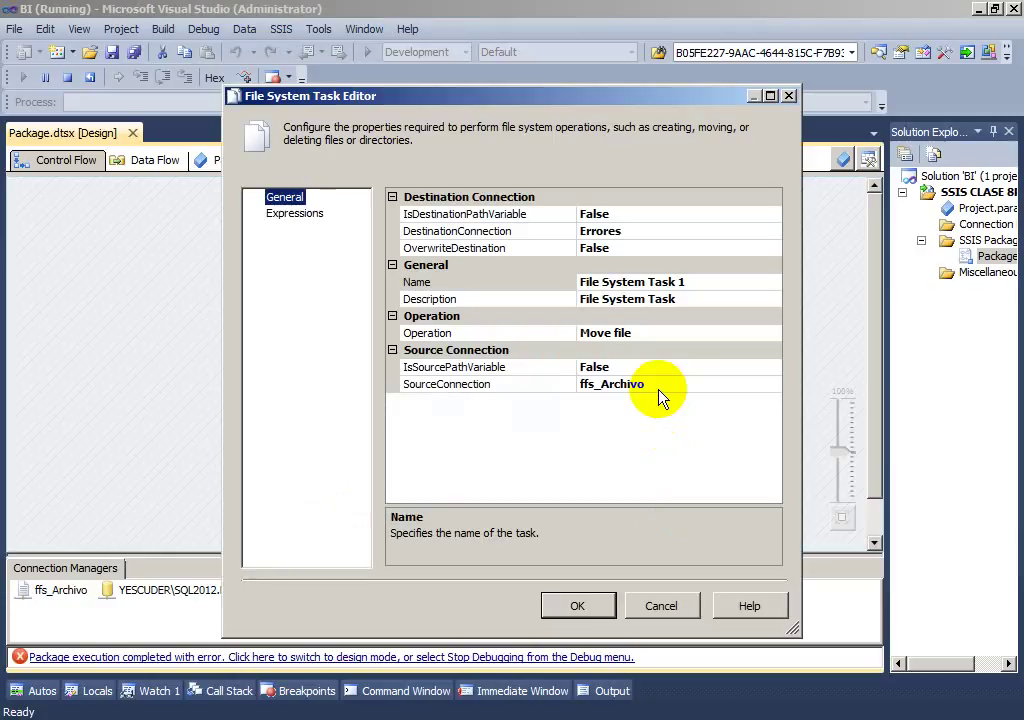
pyautogui.click(660, 604)
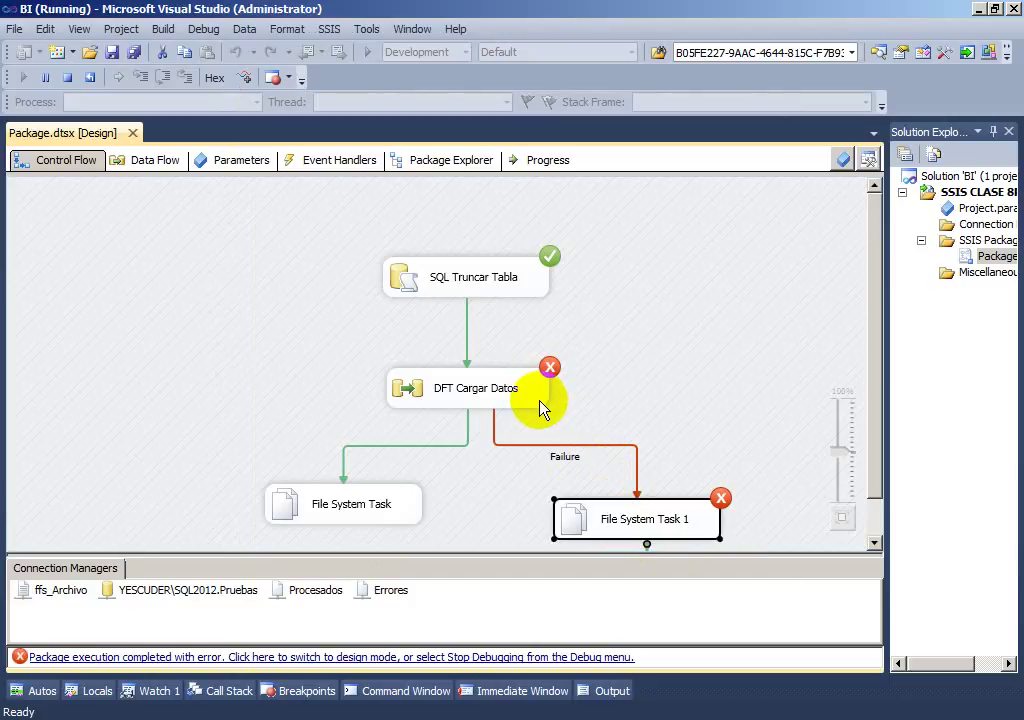
pyautogui.doubleClick(390, 592)
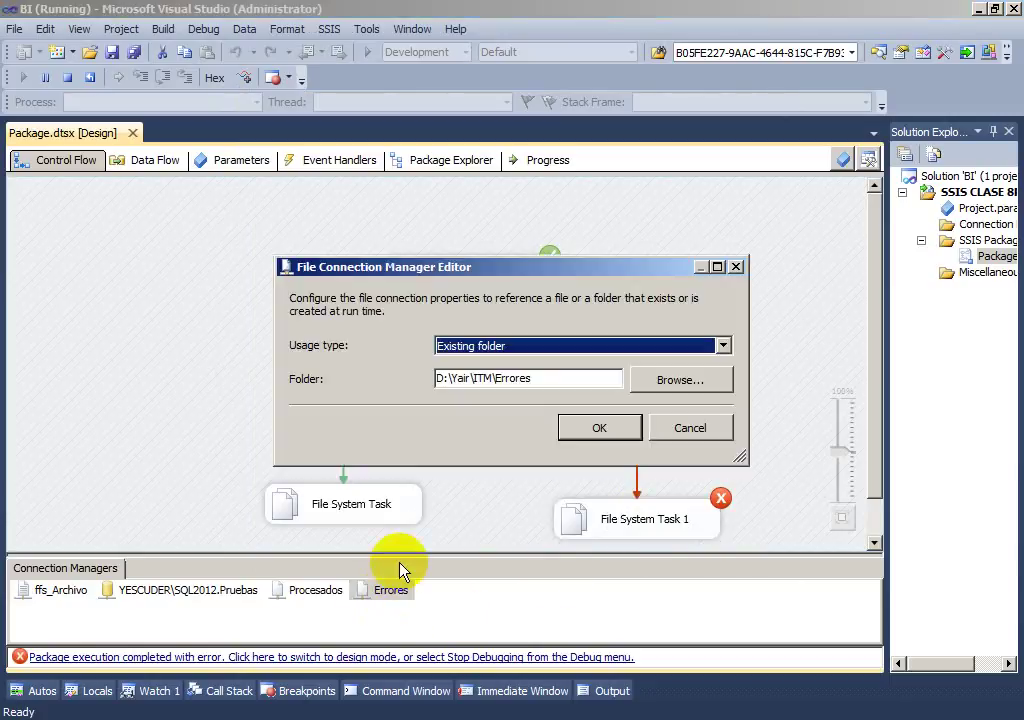
pyautogui.click(688, 430)
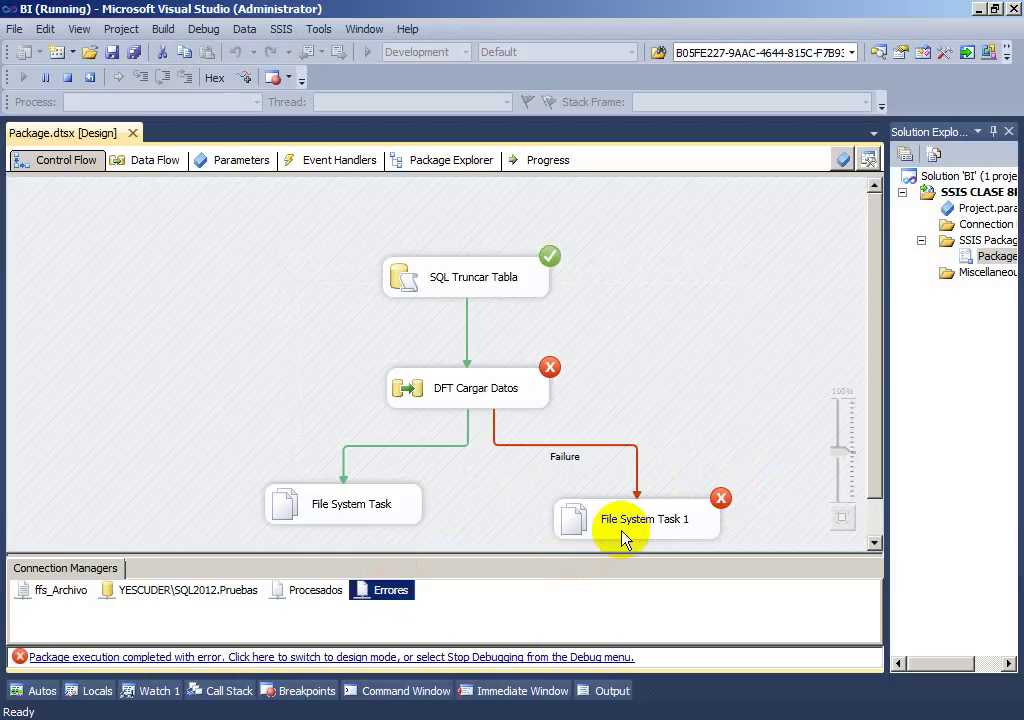
pyautogui.click(499, 599)
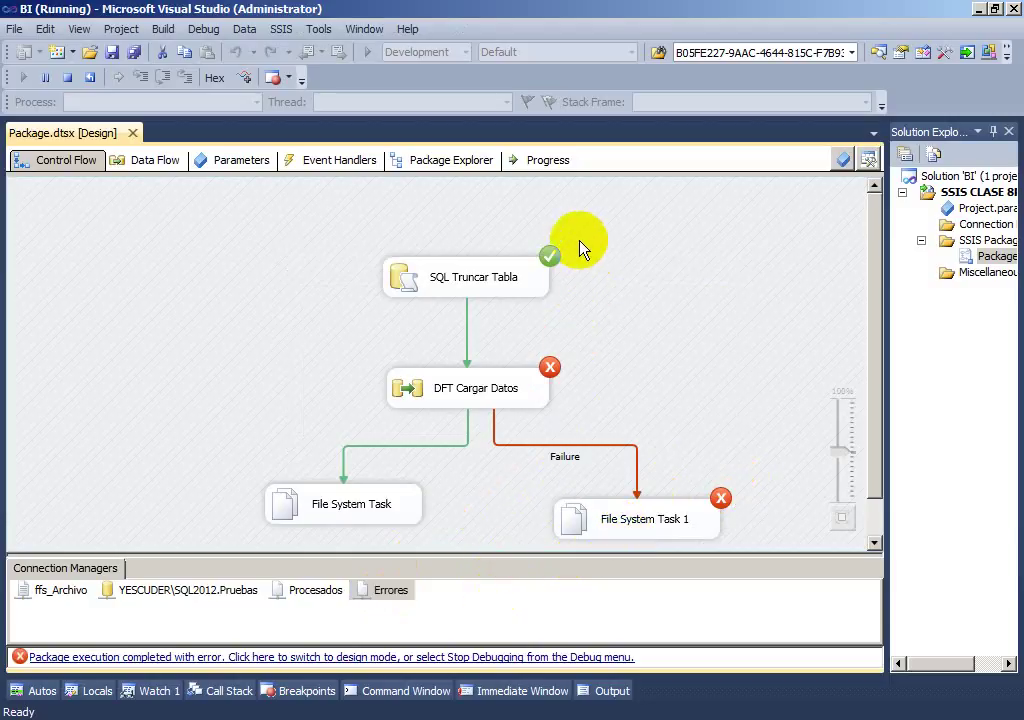
pyautogui.click(478, 605)
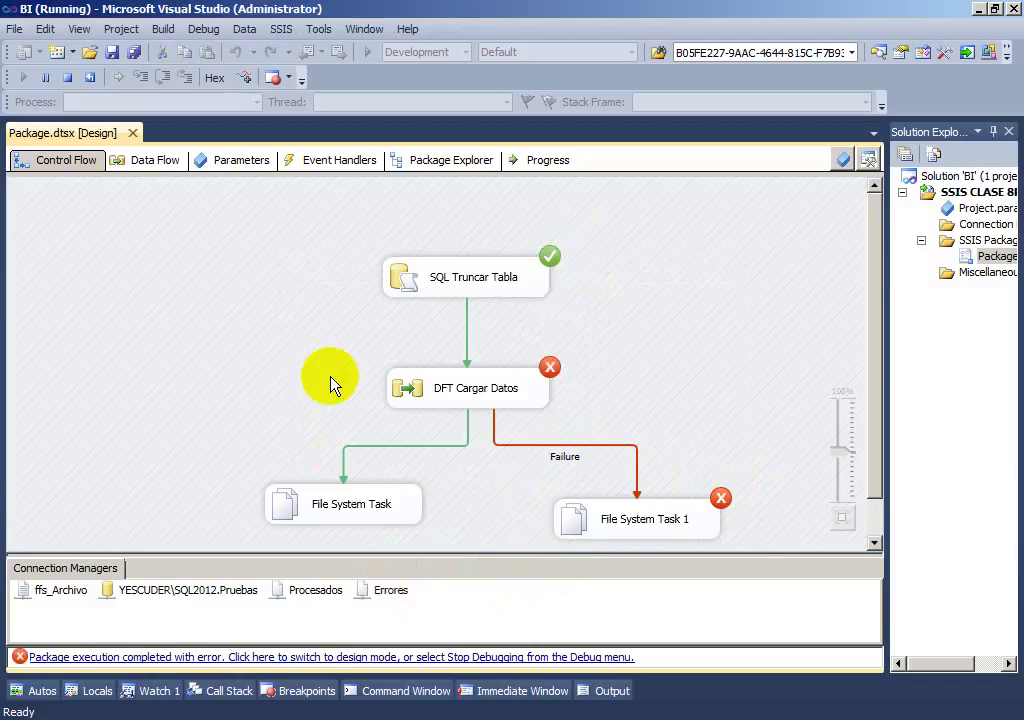
pyautogui.click(68, 77)
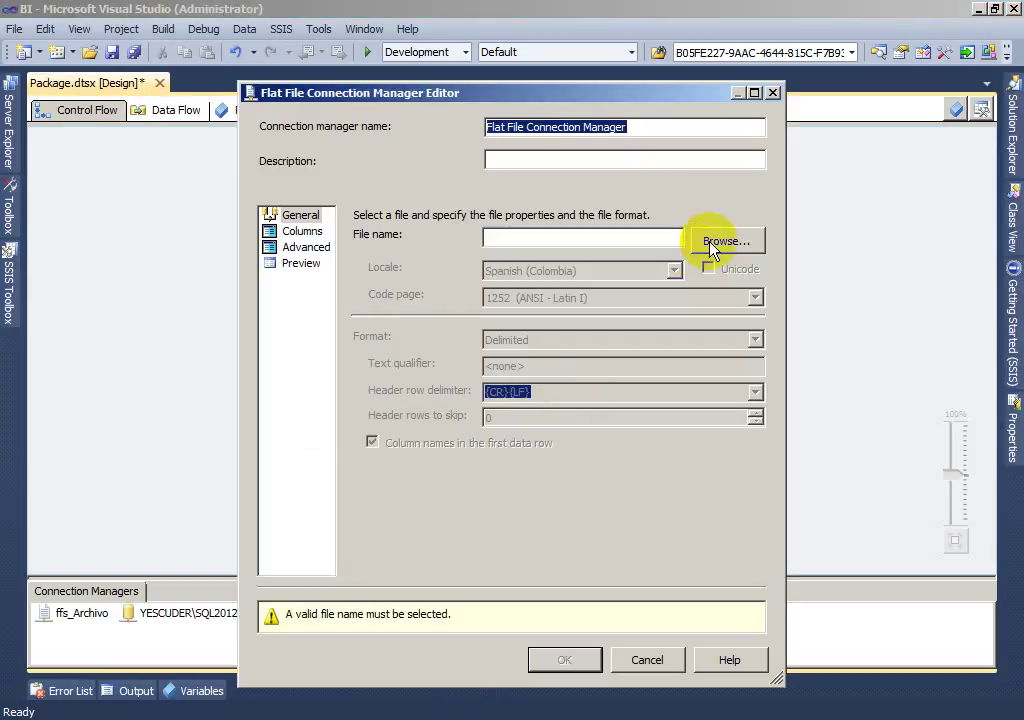
# Name the new flat file connection ffs_archivo2 and point it to Book8pm2.csv in the Downloads\ITM folder.
pyautogui.moveTo(709, 241); pyautogui.dragTo(309, 130)
pyautogui.write('ffs')
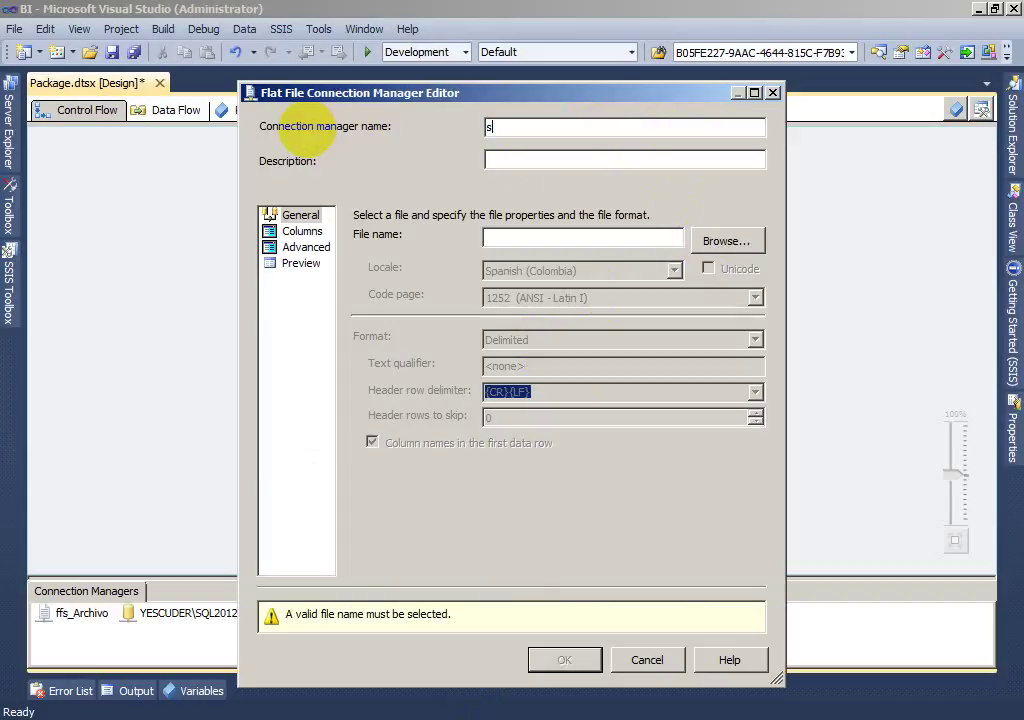
pyautogui.write('_archivo2')
pyautogui.click(703, 242)
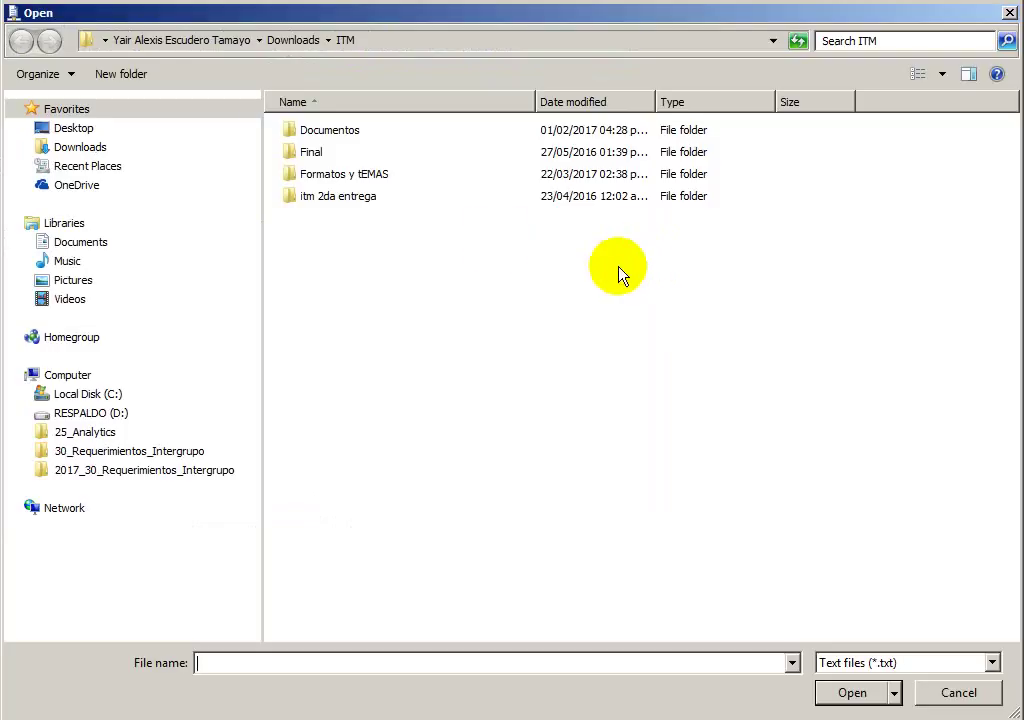
pyautogui.click(893, 663)
pyautogui.click(830, 697)
pyautogui.click(367, 237)
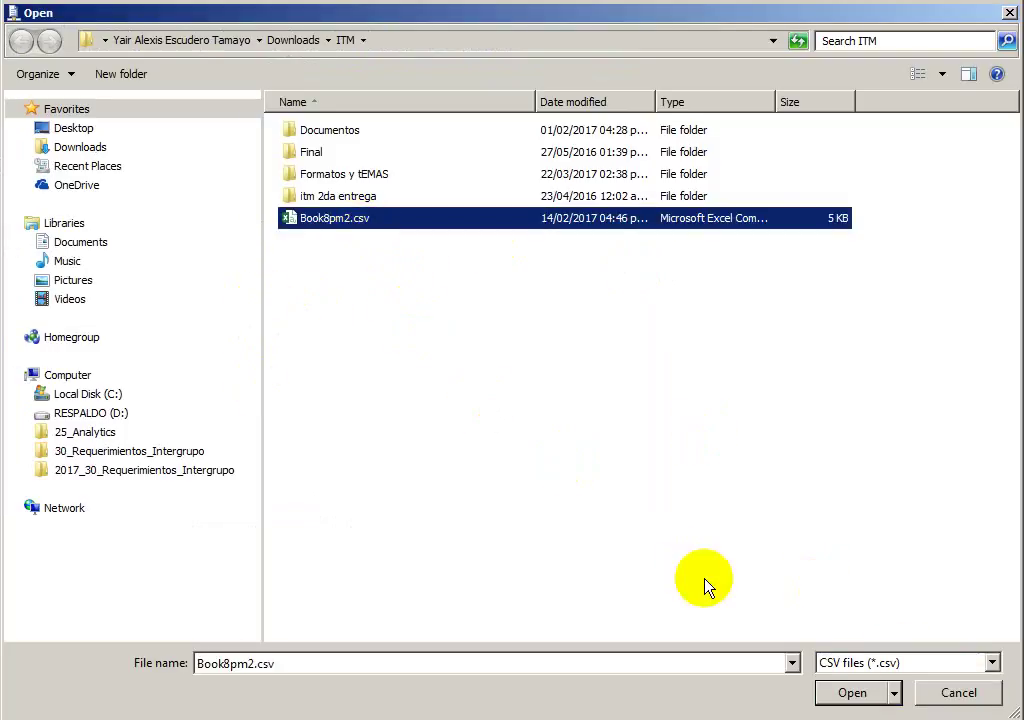
pyautogui.click(850, 691)
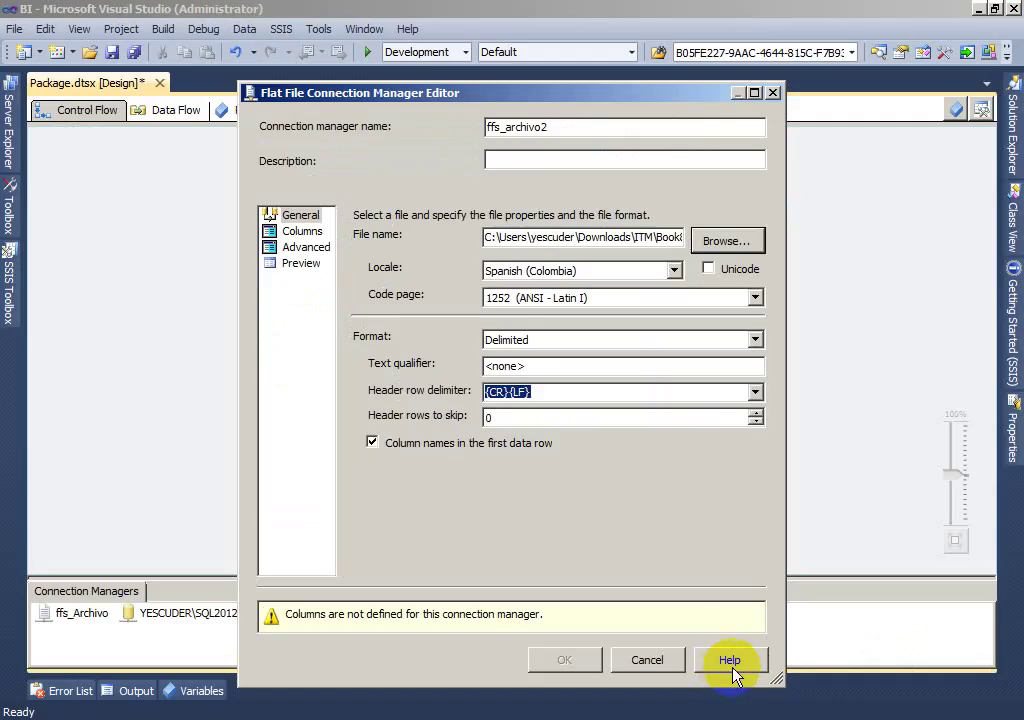
# Load the column definitions of the ffs_archivo2 connection, review their advanced properties and accept the connection.
pyautogui.click(301, 231)
pyautogui.click(305, 247)
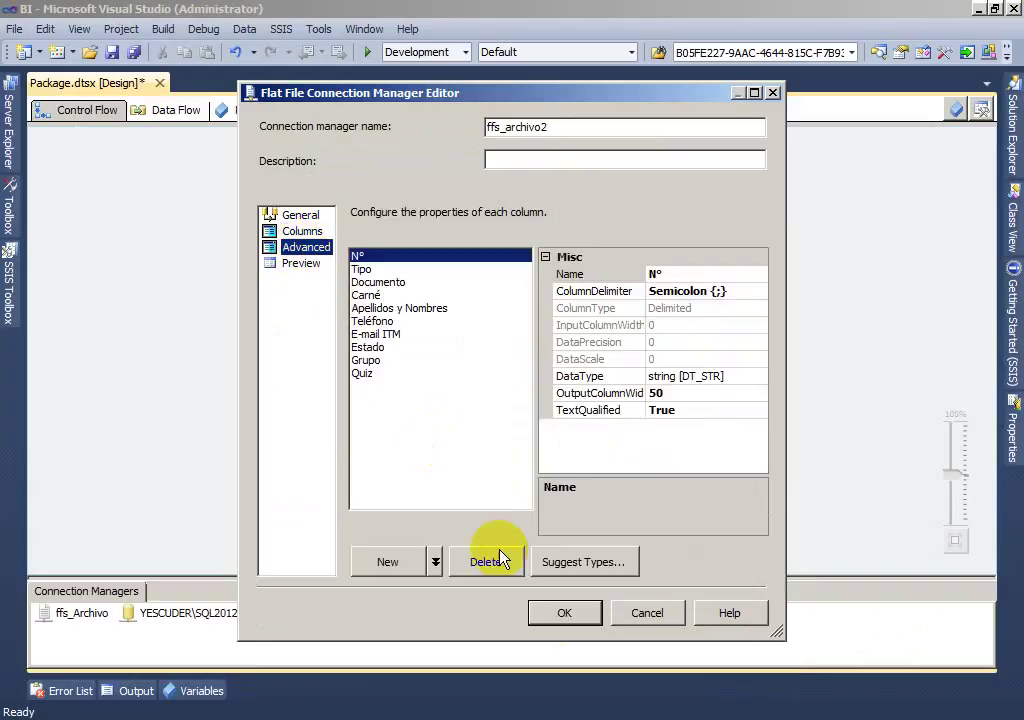
pyautogui.click(562, 617)
pyautogui.click(678, 390)
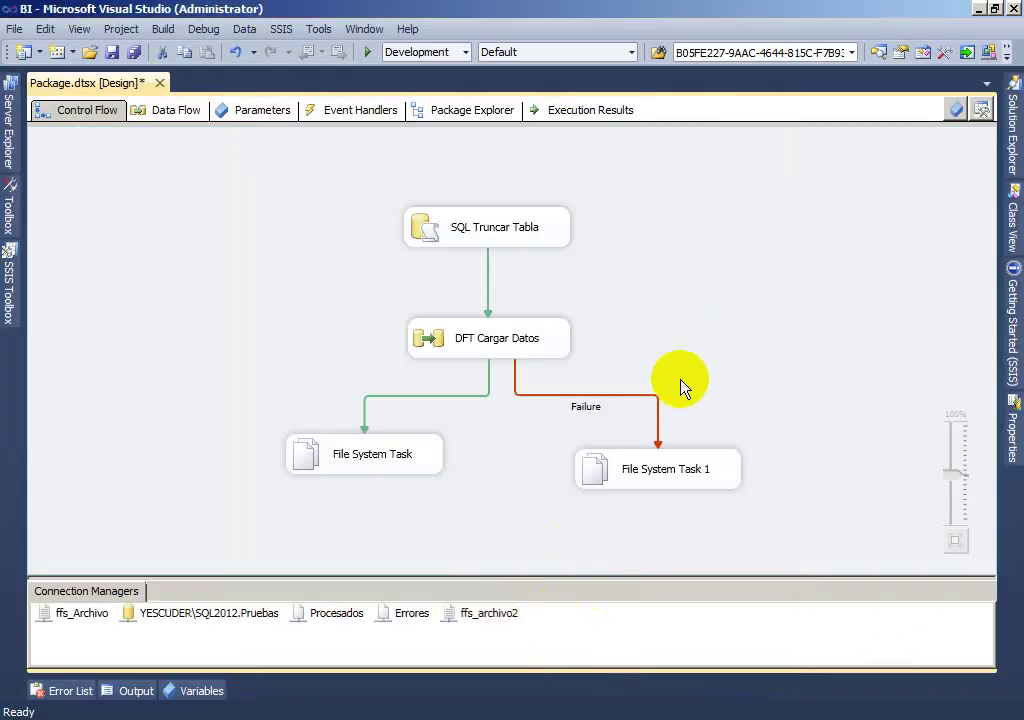
# Change File System Task 1's source connection to ffs_archivo2 and accept the task settings.
pyautogui.click(670, 487)
pyautogui.doubleClick(686, 487)
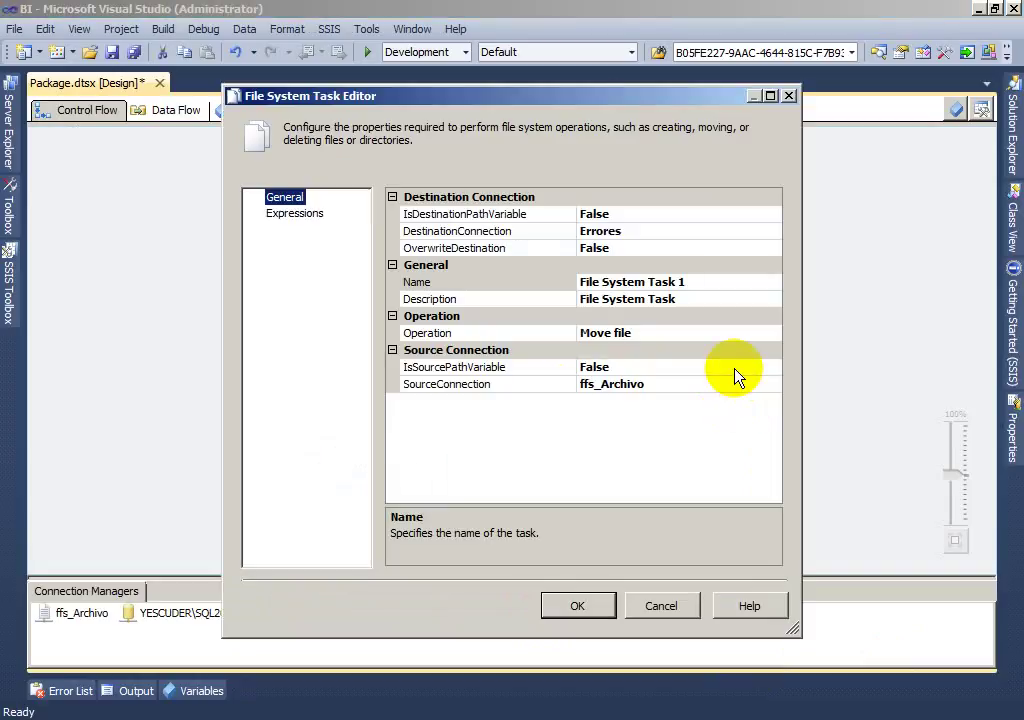
pyautogui.click(700, 388)
pyautogui.click(773, 389)
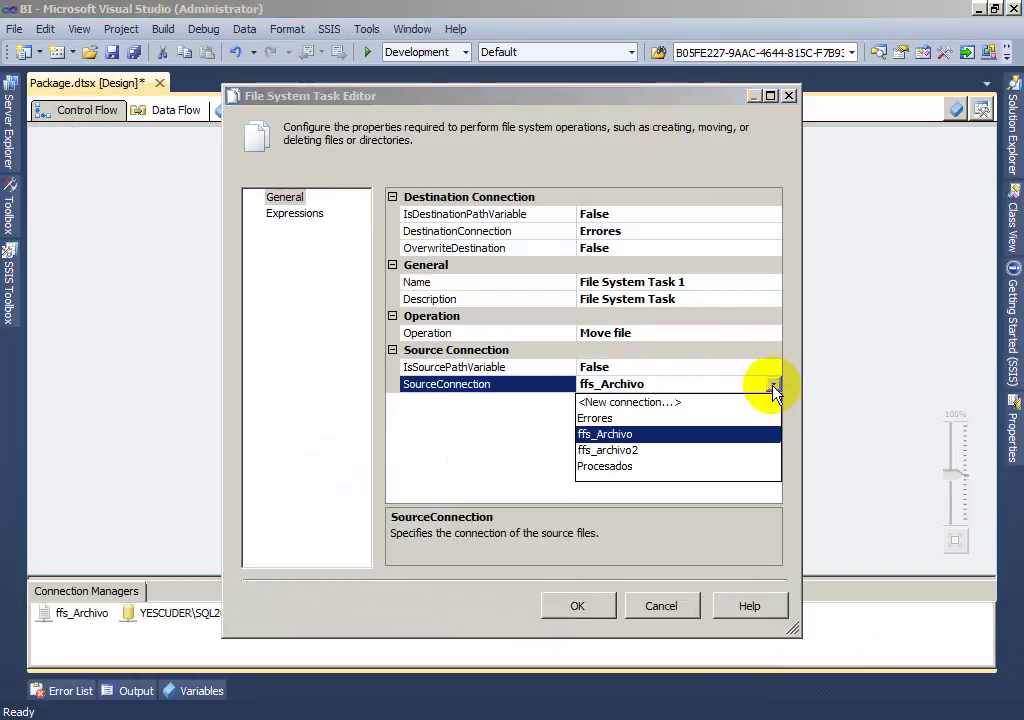
pyautogui.click(622, 451)
pyautogui.click(598, 605)
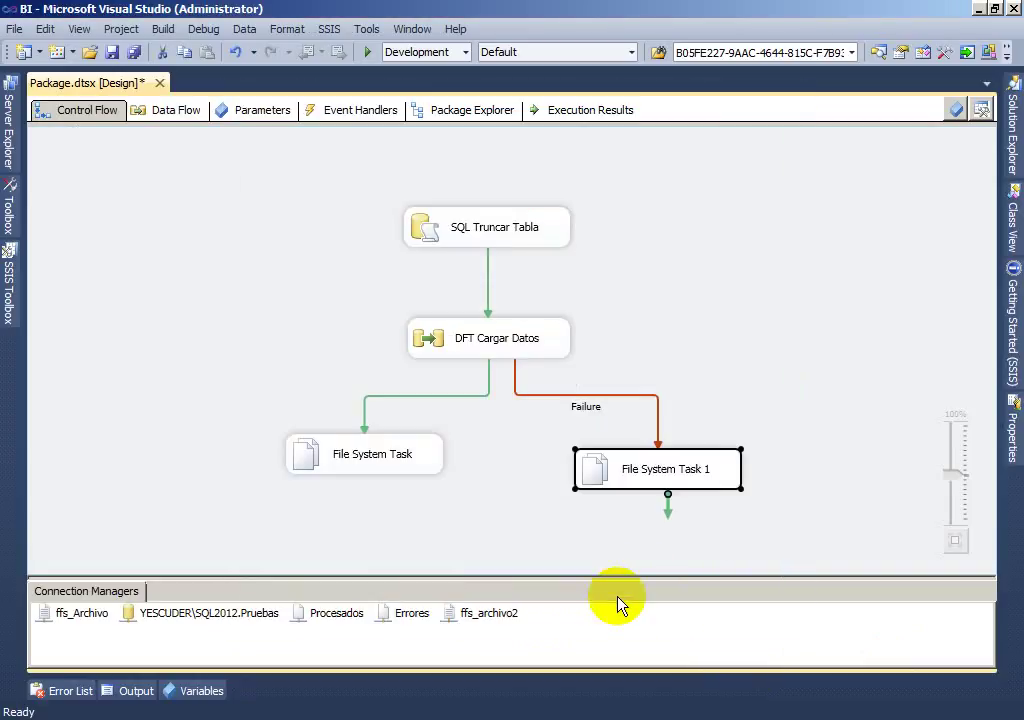
pyautogui.click(744, 405)
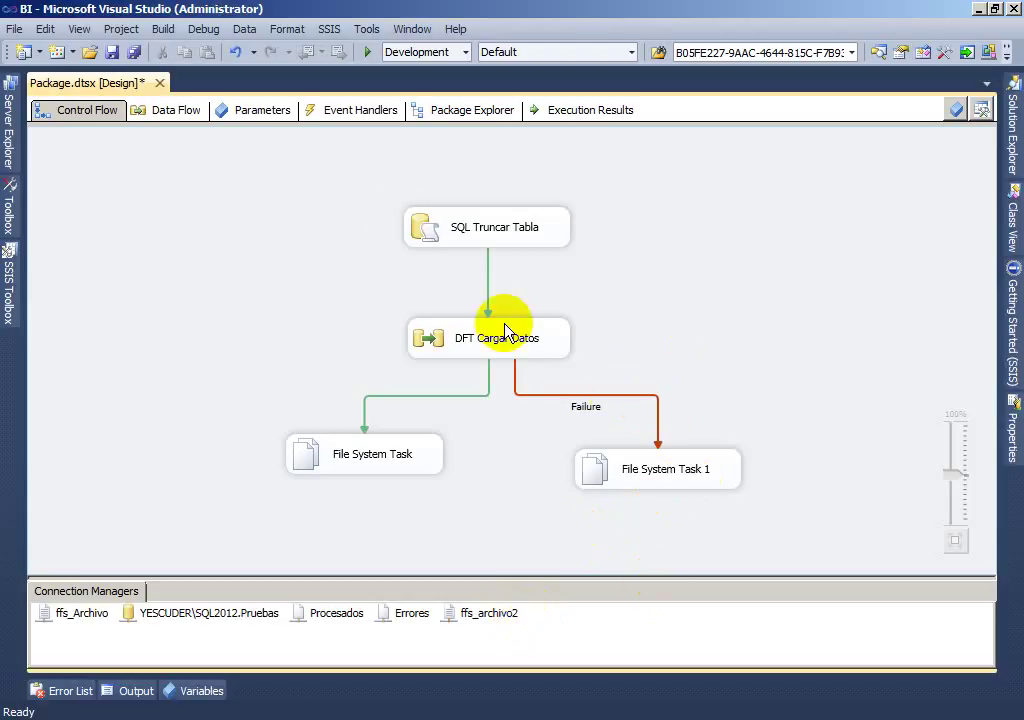
# Run the package, look for Book8pm2.csv in drive D's ITM\Errores folder in Windows Explorer, and return to Visual Studio to stop debugging.
pyautogui.click(367, 51)
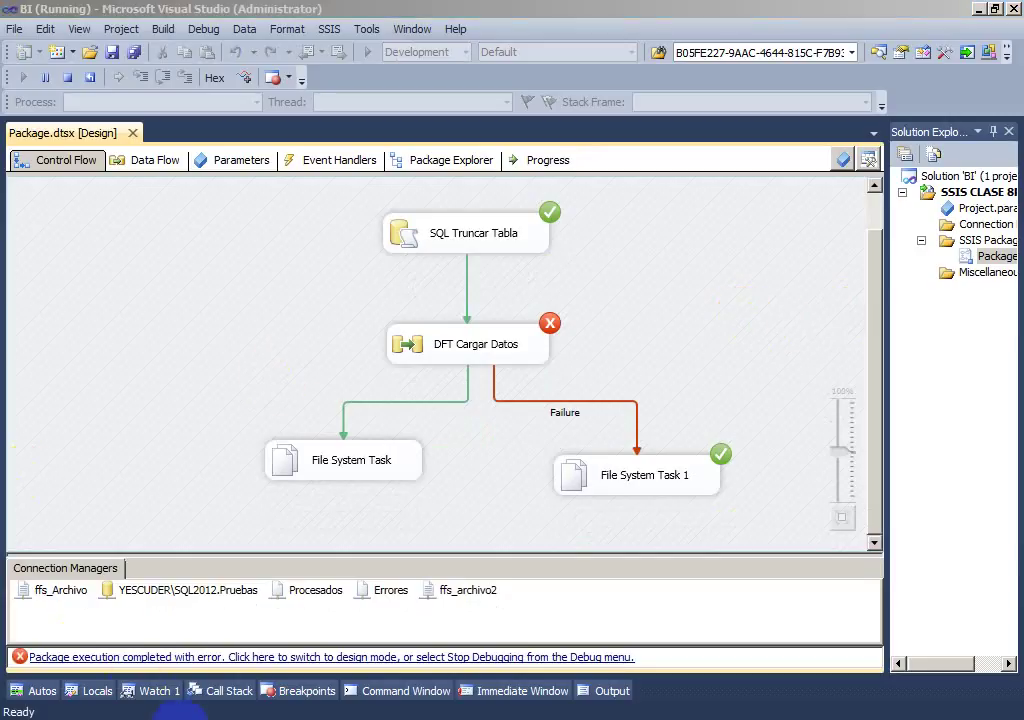
pyautogui.click(173, 688)
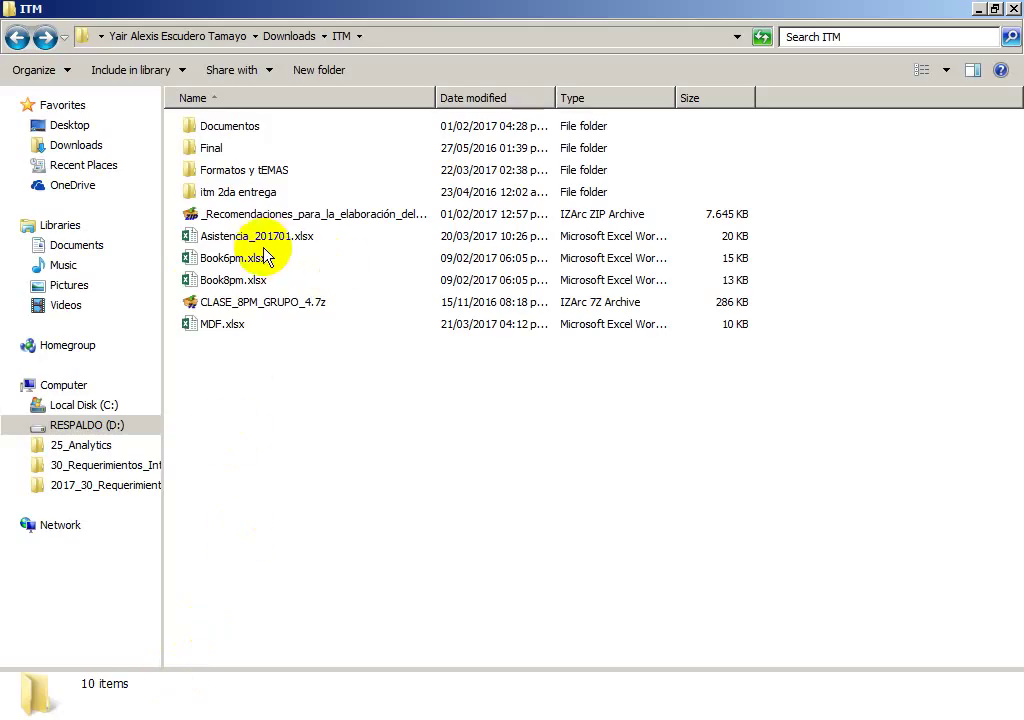
pyautogui.click(64, 37)
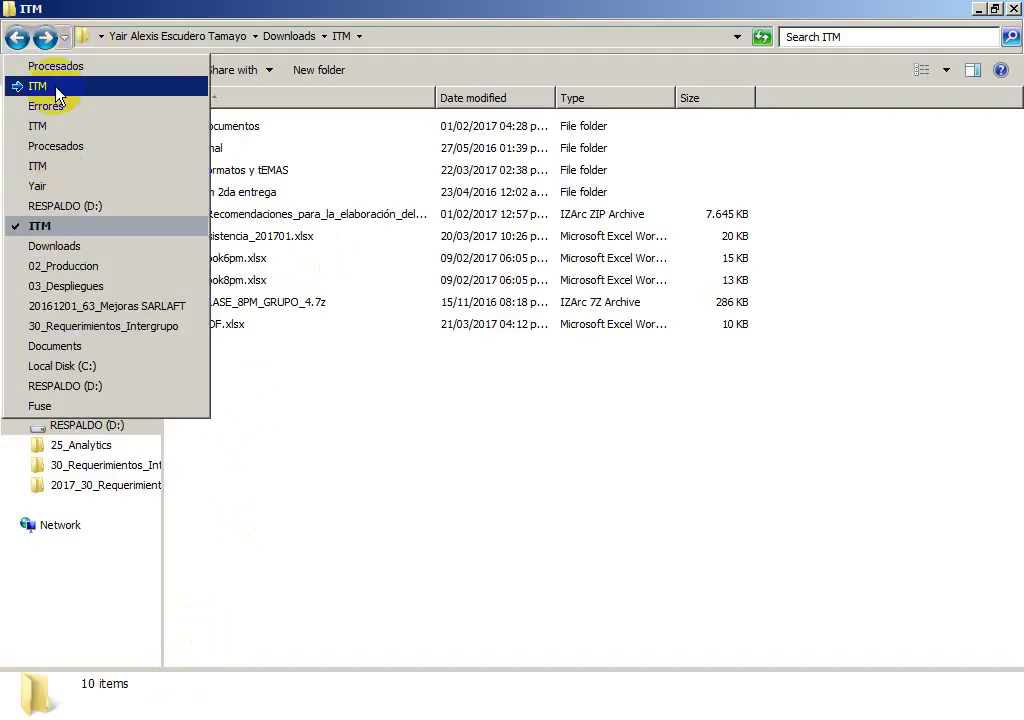
pyautogui.click(57, 90)
pyautogui.doubleClick(215, 148)
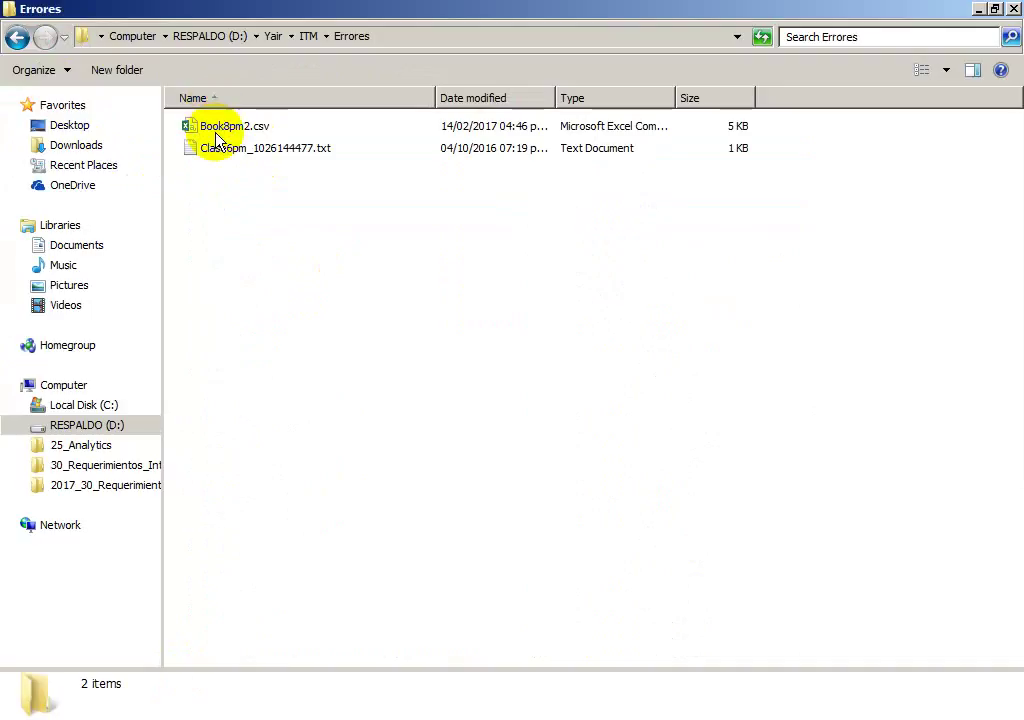
pyautogui.click(216, 134)
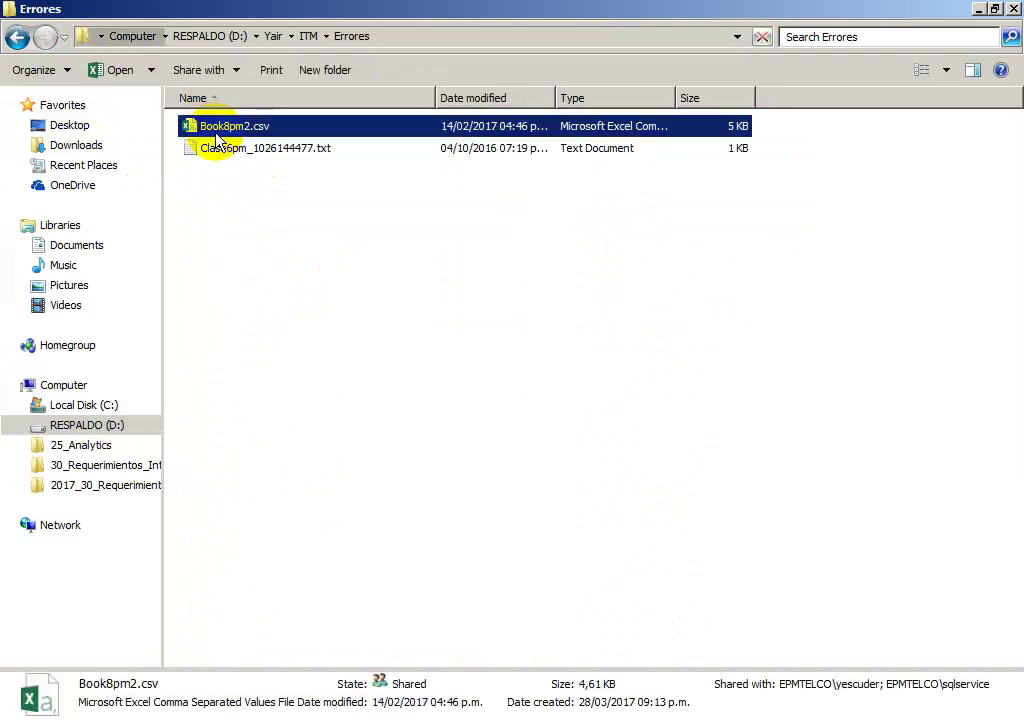
pyautogui.hotkey('alt', 'Tab')
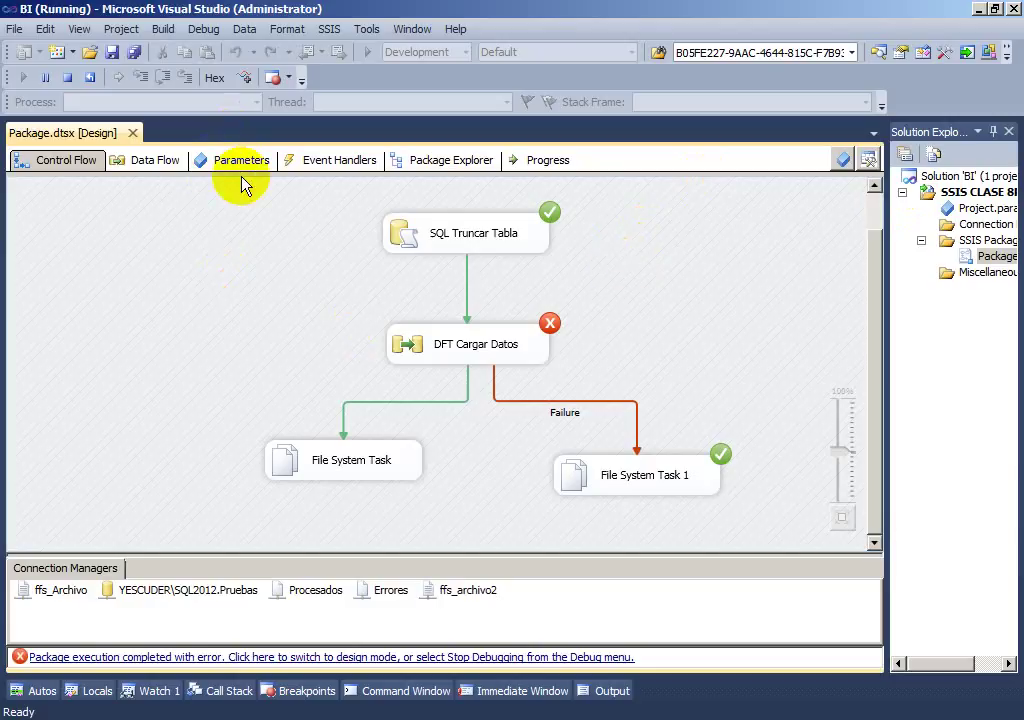
pyautogui.click(67, 77)
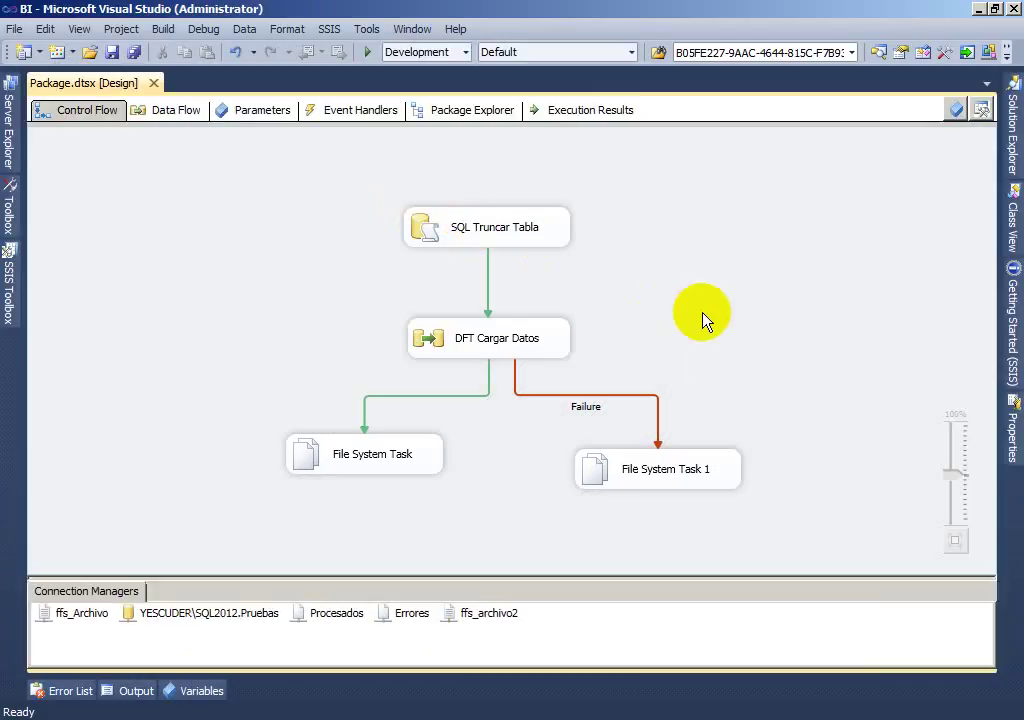
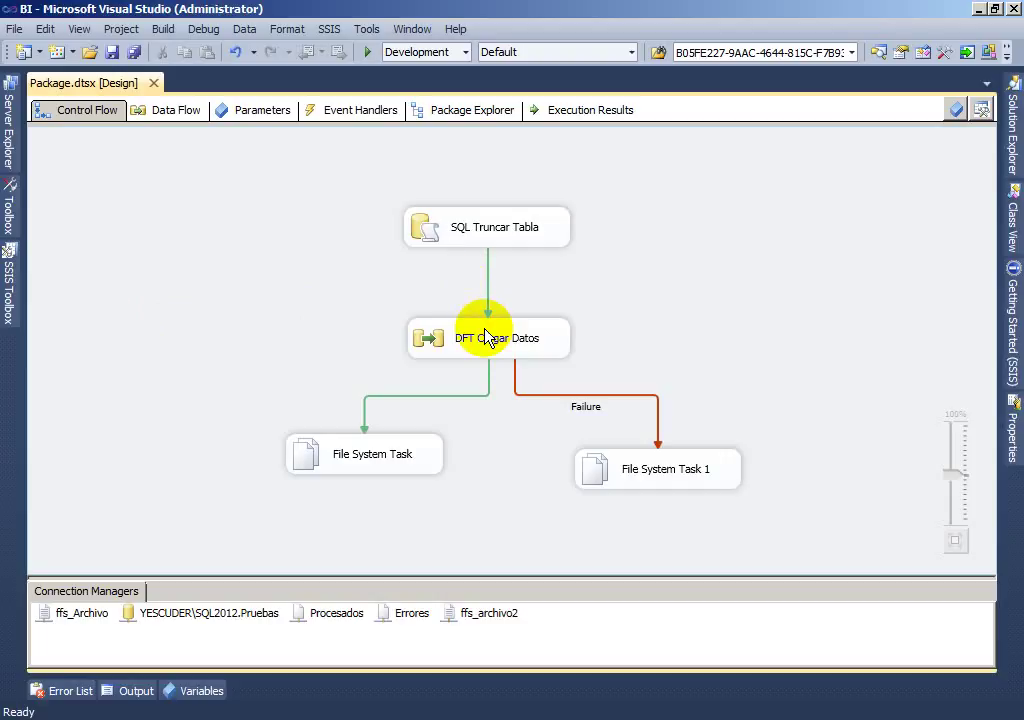
# View the SSIS CLASE 8PM project's contents and select its Project.params item.
pyautogui.click(1012, 130)
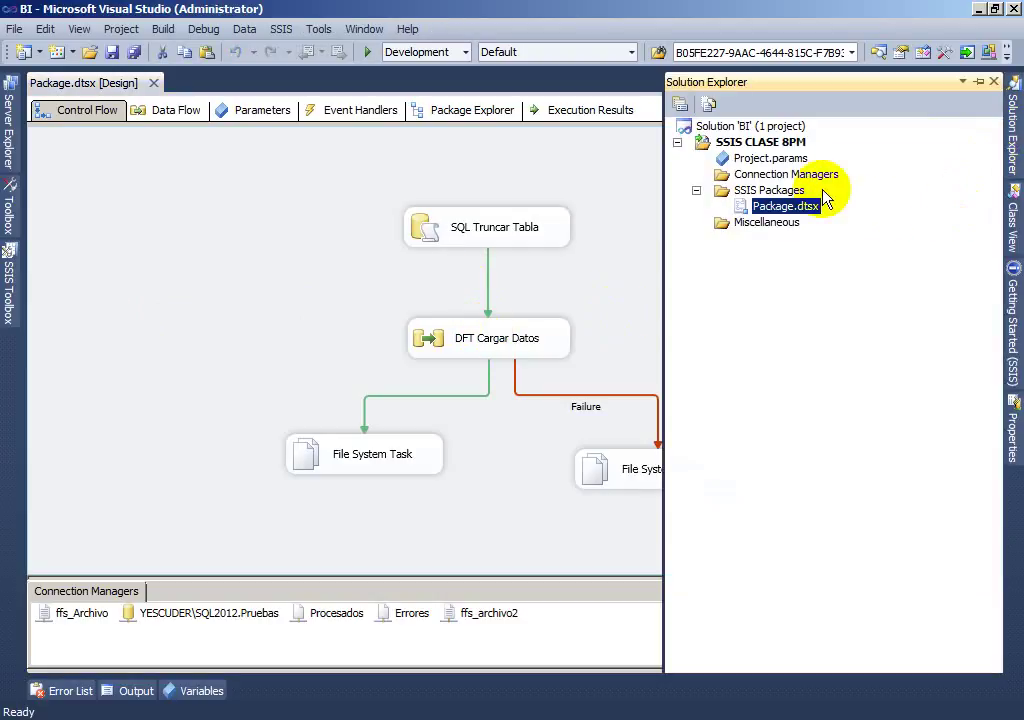
pyautogui.click(786, 160)
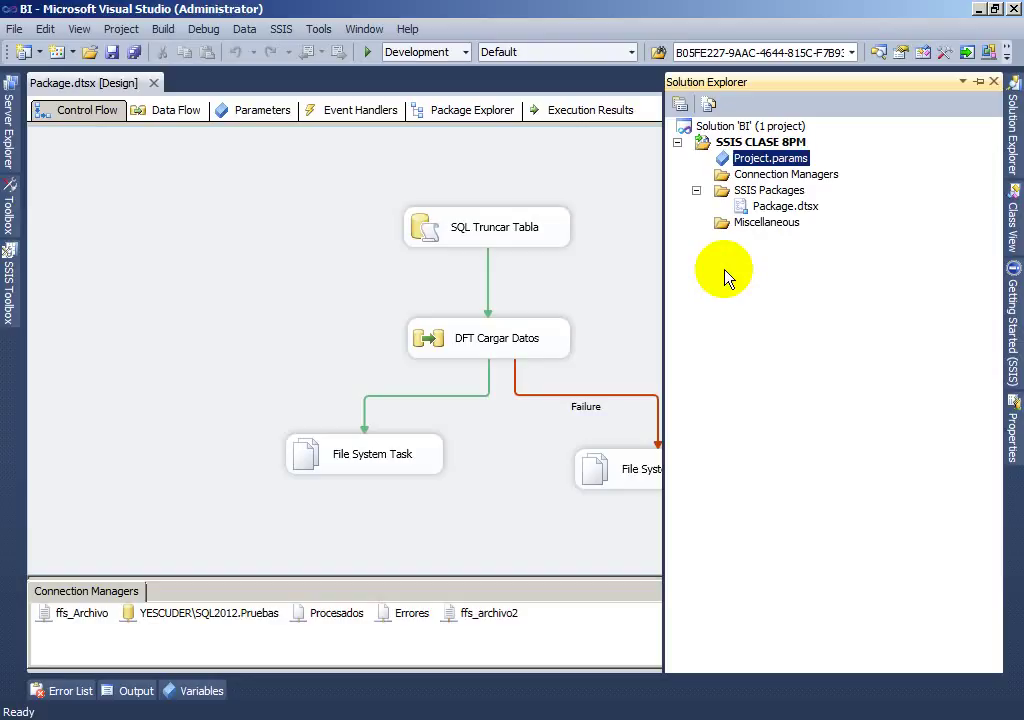
pyautogui.click(307, 229)
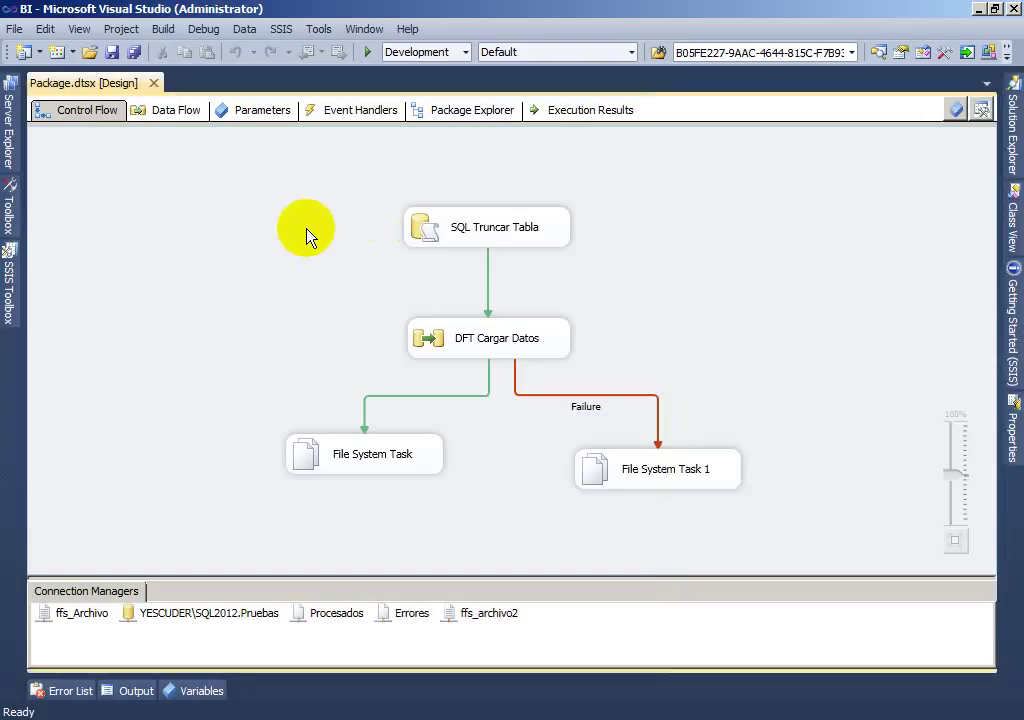